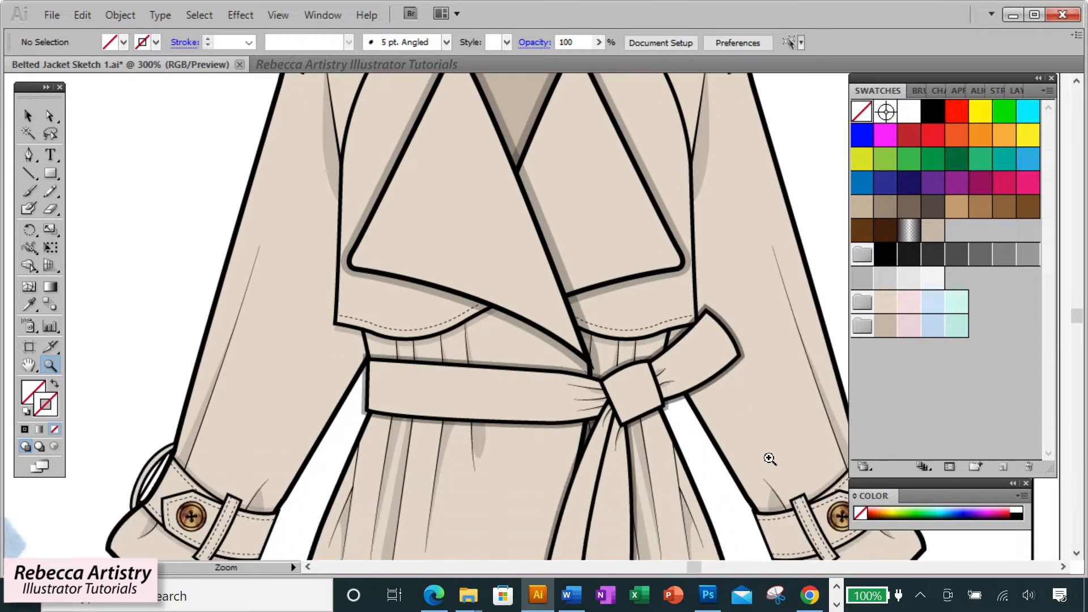
{"action": "scroll", "coordinate": [770, 461], "scroll_direction": "up", "scroll_amount": 5}
{"action": "left_click_drag", "start_coordinate": [696, 567], "coordinate": [698, 566]}
{"action": "scroll", "coordinate": [844, 517], "scroll_direction": "down", "scroll_amount": 5}
{"action": "scroll", "coordinate": [748, 505], "scroll_direction": "up", "scroll_amount": 6}
{"action": "left_click", "coordinate": [781, 511], "text": "alt"}
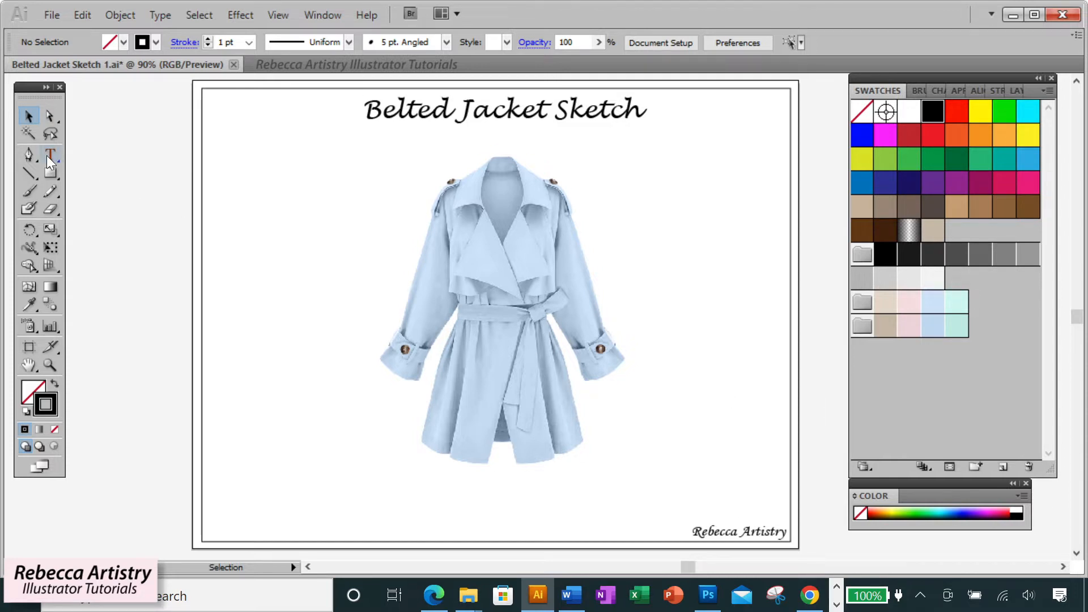
- Ready the Pen tool with a pink stroke and no fill, and show the layer list with the reference layer locked
{"action": "left_click", "coordinate": [28, 153]}
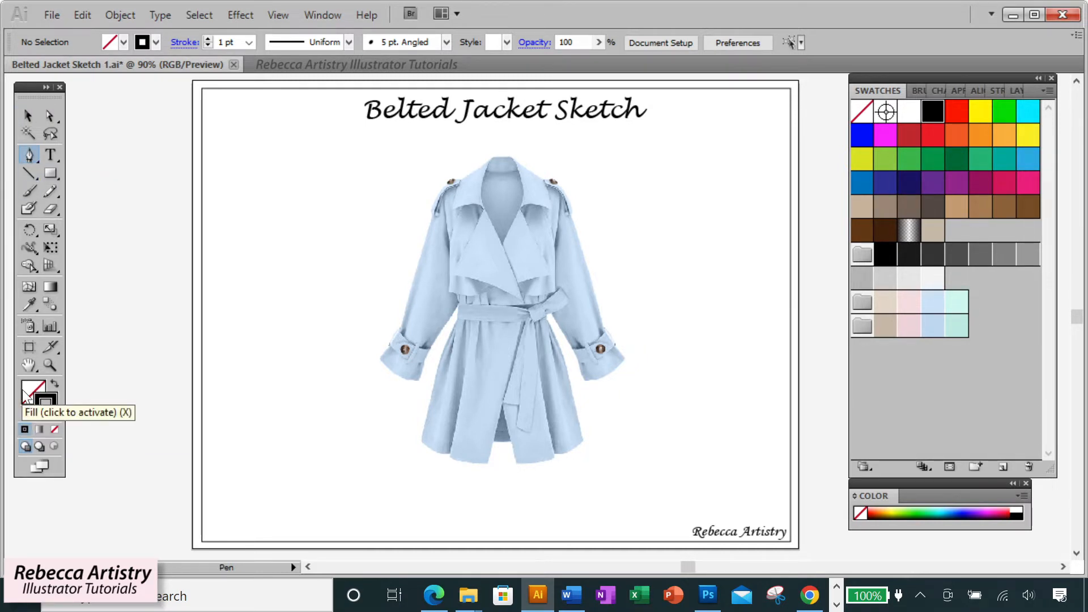
{"action": "left_click", "coordinate": [1028, 186]}
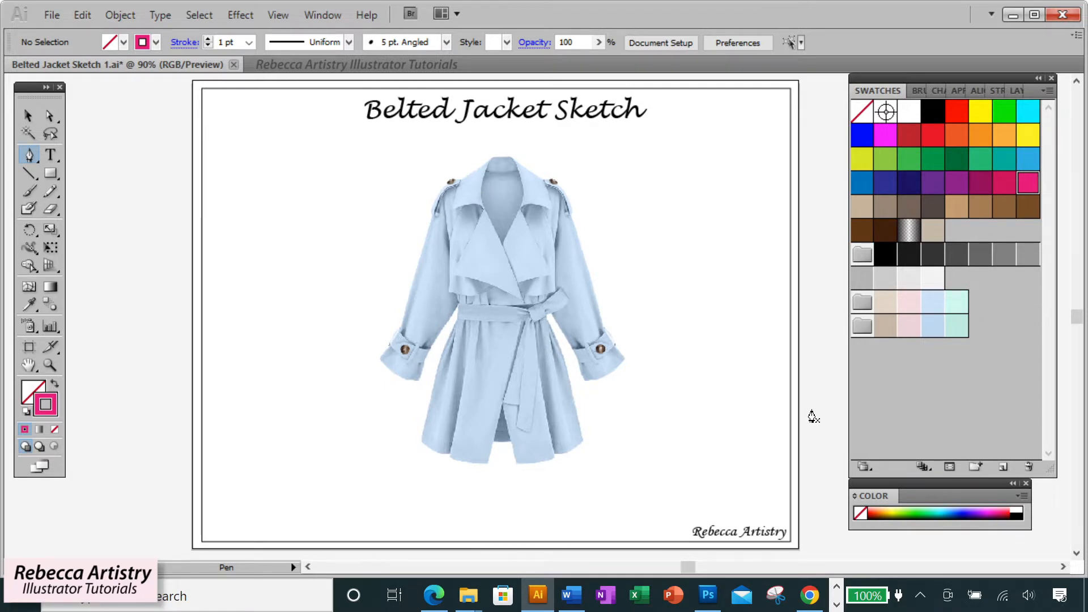
{"action": "key", "text": "F7"}
{"action": "left_click", "coordinate": [873, 142]}
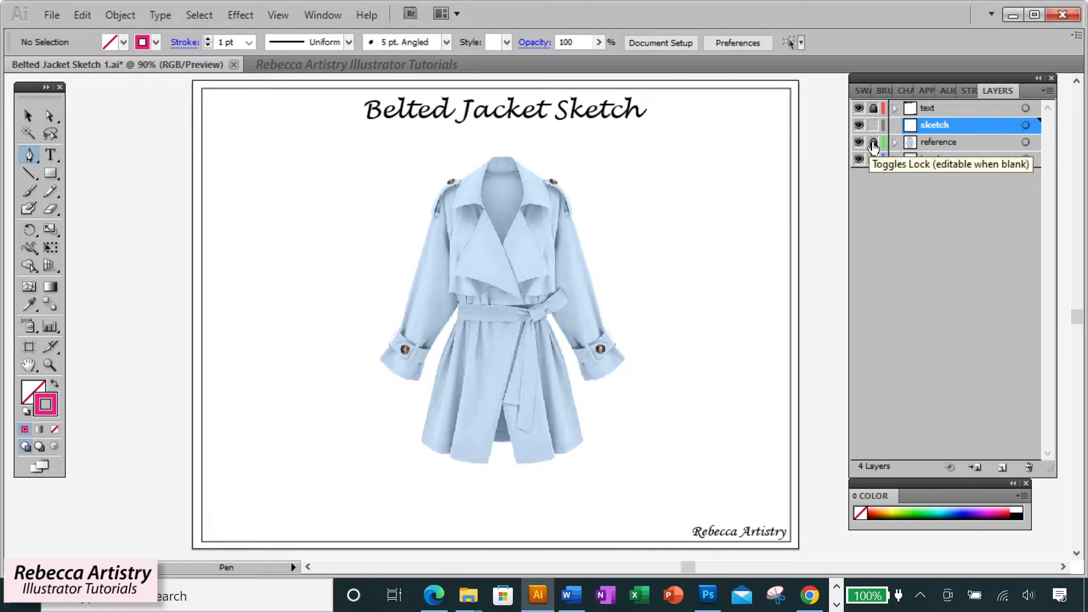
{"action": "left_click", "coordinate": [873, 143]}
- Set the stroke weight to 1.5 pt for drawing on the sketch layer
{"action": "key", "text": "v"}
{"action": "key", "text": "ctrl+a"}
{"action": "key", "text": "ctrl+z"}
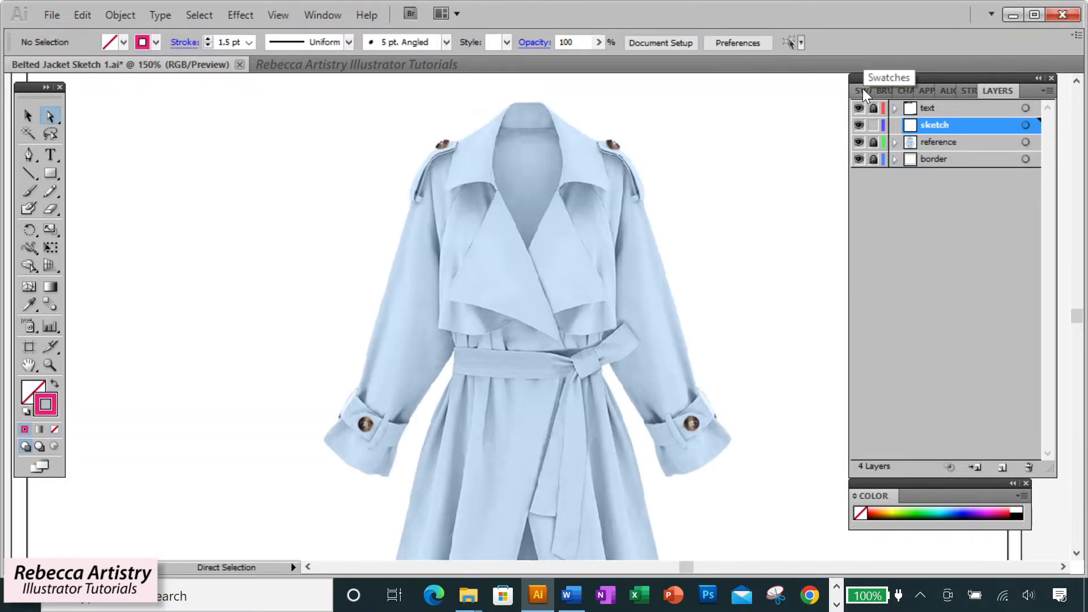
{"action": "left_click", "coordinate": [966, 93]}
{"action": "left_click", "coordinate": [993, 91]}
- Start a Pen path at the jacket's left collar edge and trace the shoulder and outer sleeve down to the cuff
{"action": "left_click", "coordinate": [29, 154]}
{"action": "scroll", "coordinate": [486, 180], "scroll_direction": "up", "scroll_amount": 1}
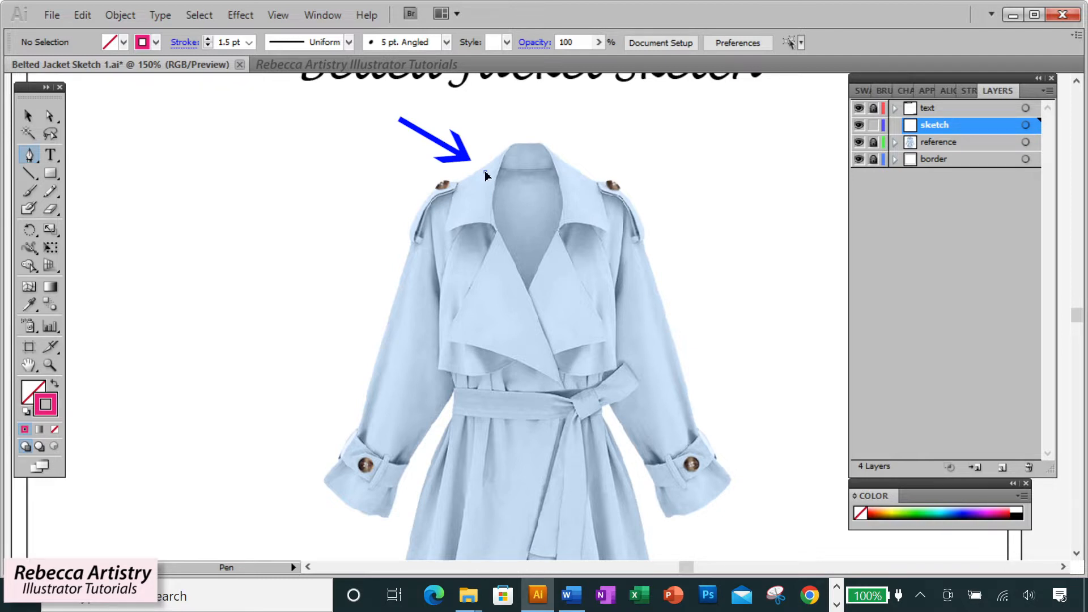
{"action": "left_click", "coordinate": [485, 172]}
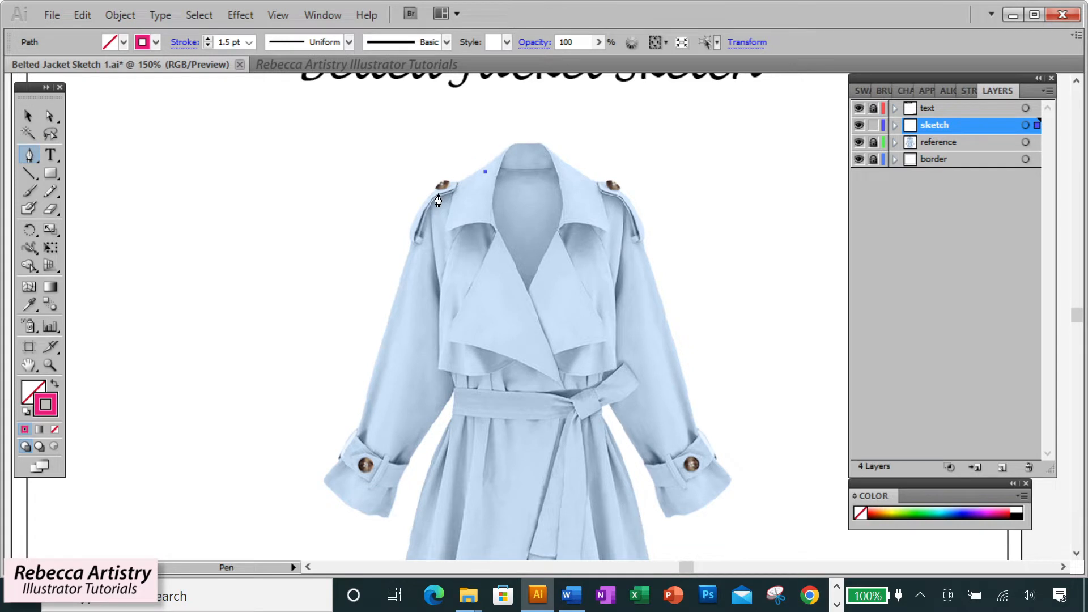
{"action": "left_click_drag", "start_coordinate": [425, 202], "coordinate": [426, 204]}
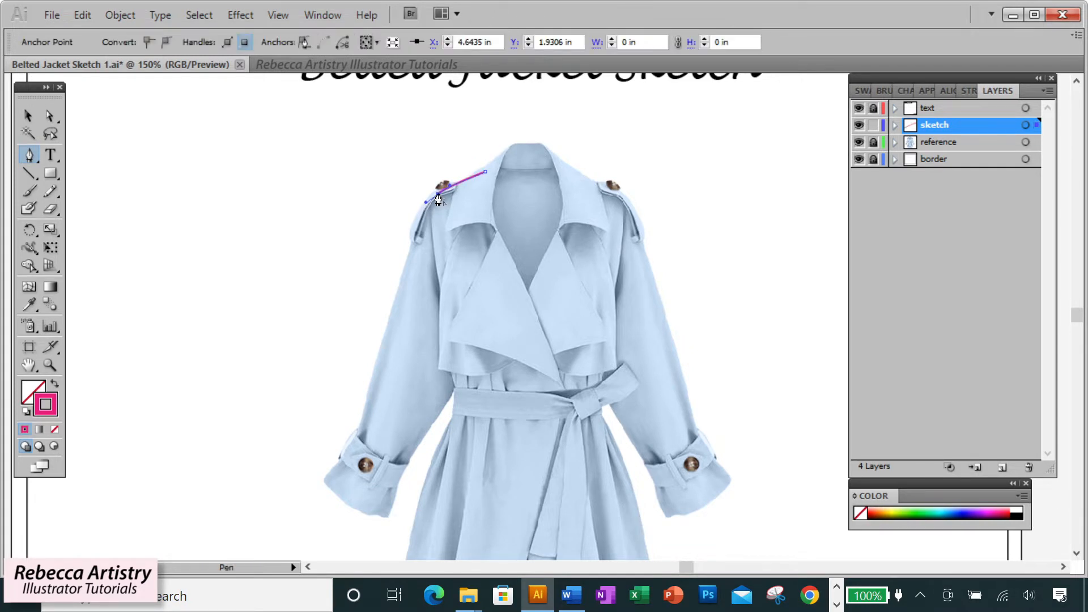
{"action": "left_click_drag", "start_coordinate": [409, 249], "coordinate": [396, 300]}
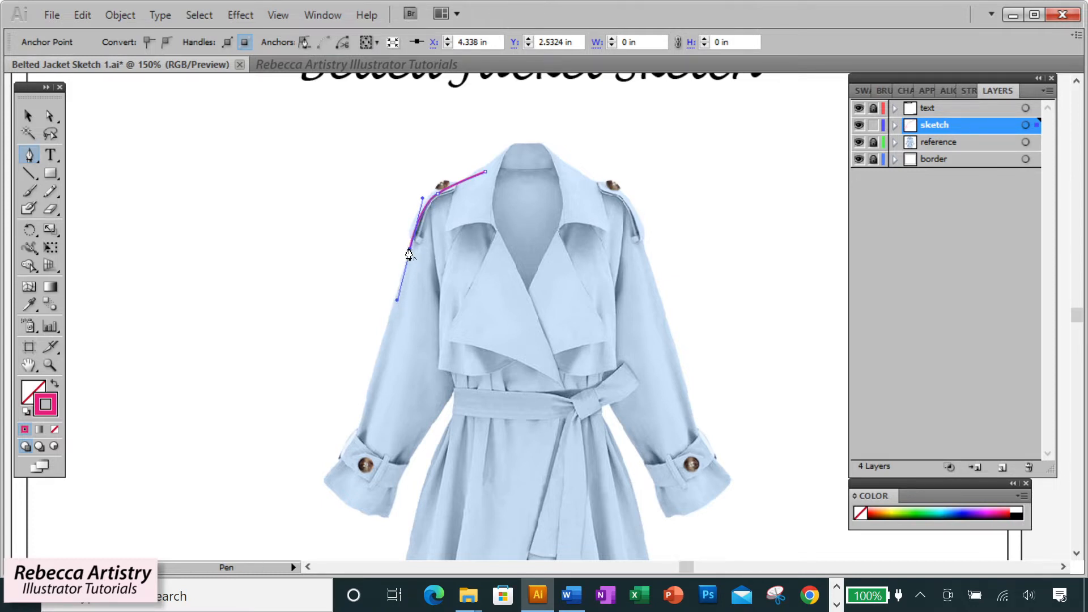
{"action": "left_click", "coordinate": [409, 253]}
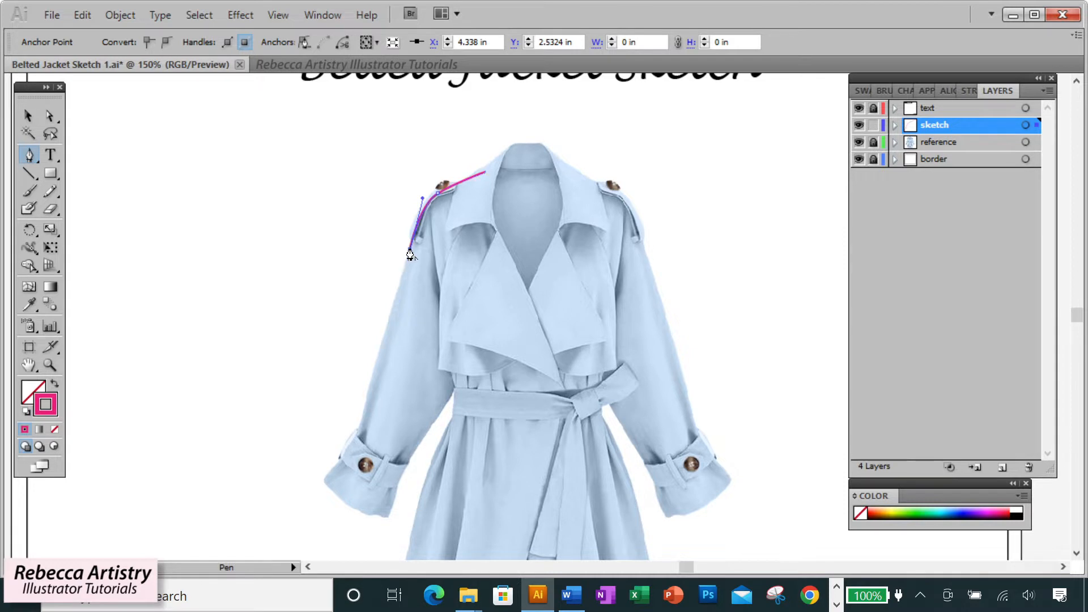
{"action": "left_click_drag", "start_coordinate": [356, 434], "coordinate": [352, 454]}
{"action": "left_click", "coordinate": [356, 433]}
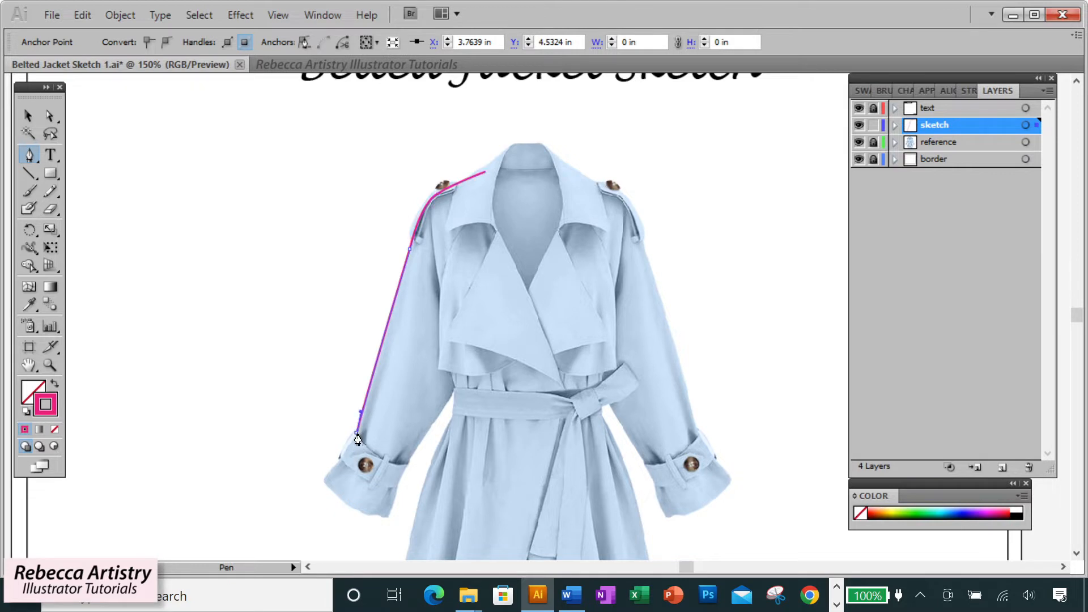
- Continue the path around the flared left cuff, following its outer corner and bottom edge to the inner corner
{"action": "mouse_move", "coordinate": [342, 457]}
{"action": "left_mouse_down"}
{"action": "mouse_move", "coordinate": [324, 498]}
{"action": "mouse_move", "coordinate": [387, 512]}
{"action": "left_mouse_up"}
{"action": "left_click", "coordinate": [323, 481]}
{"action": "left_click", "coordinate": [344, 503]}
{"action": "left_click", "coordinate": [358, 509]}
{"action": "left_click", "coordinate": [377, 514]}
{"action": "left_click_drag", "start_coordinate": [387, 519], "coordinate": [400, 474]}
{"action": "left_click", "coordinate": [387, 518]}
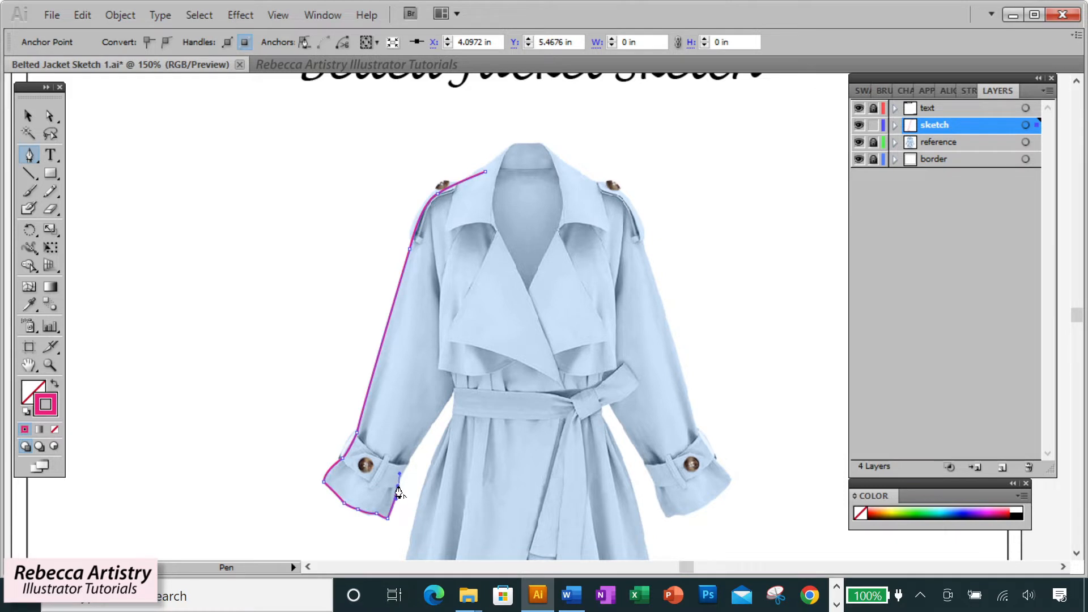
- Trace the inner edge of the left sleeve up to the waist and along the belt's side
{"action": "left_click_drag", "start_coordinate": [412, 457], "coordinate": [424, 441]}
{"action": "left_click", "coordinate": [413, 457]}
{"action": "left_click", "coordinate": [453, 389]}
{"action": "left_click_drag", "start_coordinate": [454, 389], "coordinate": [457, 420]}
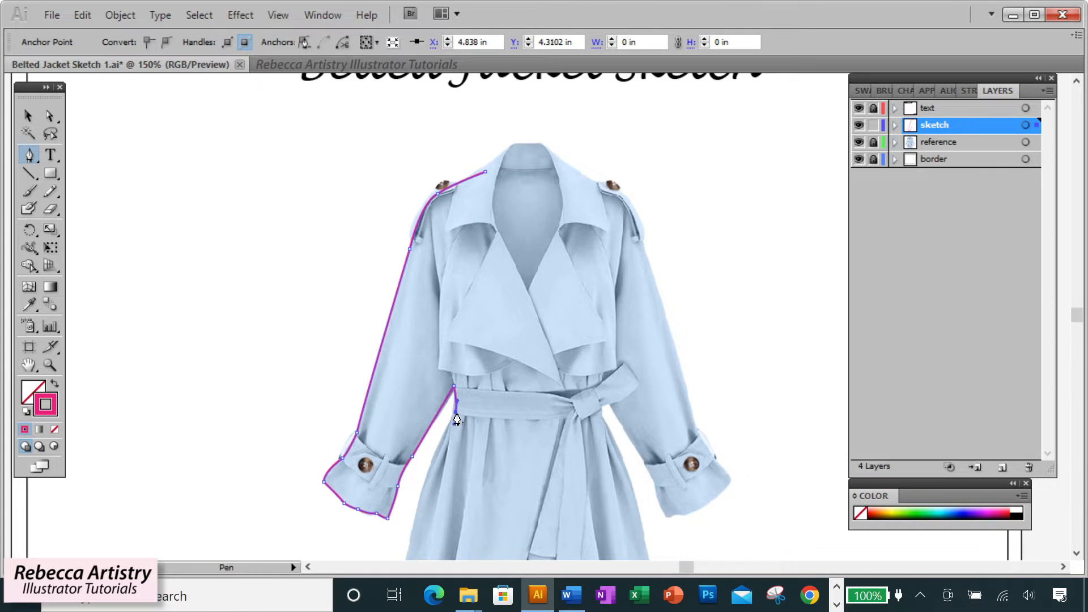
- Extend the path down the left side of the jacket skirt to the hem corner
{"action": "scroll", "coordinate": [457, 420], "scroll_direction": "down", "scroll_amount": 4}
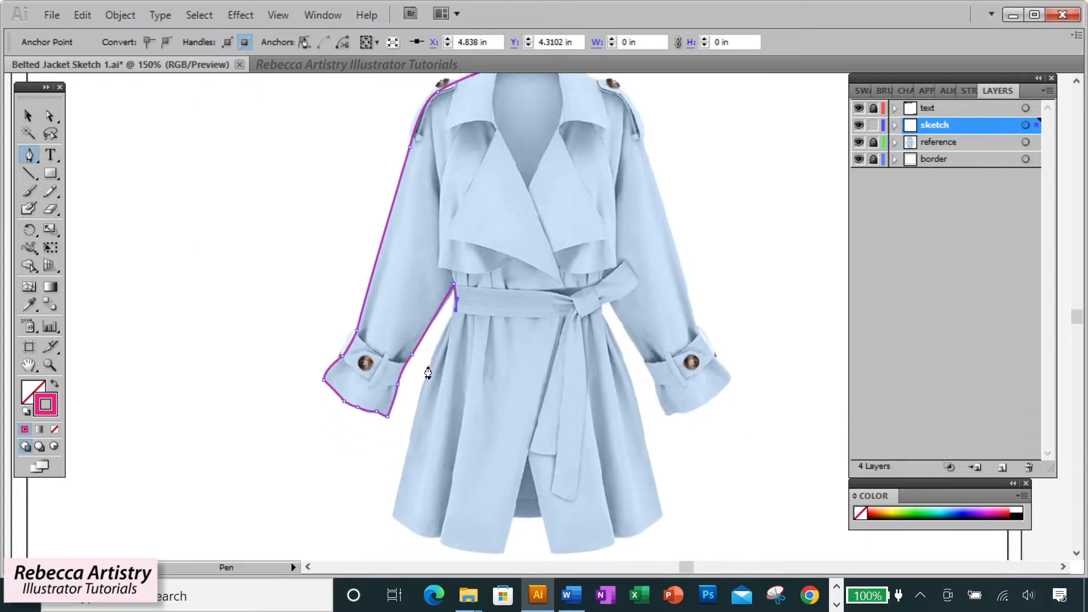
{"action": "left_click_drag", "start_coordinate": [428, 366], "coordinate": [421, 384]}
{"action": "left_click_drag", "start_coordinate": [391, 513], "coordinate": [385, 540]}
- Trace the left hem with curved segments across the fold to the bottom corner of the front opening
{"action": "left_click", "coordinate": [410, 528]}
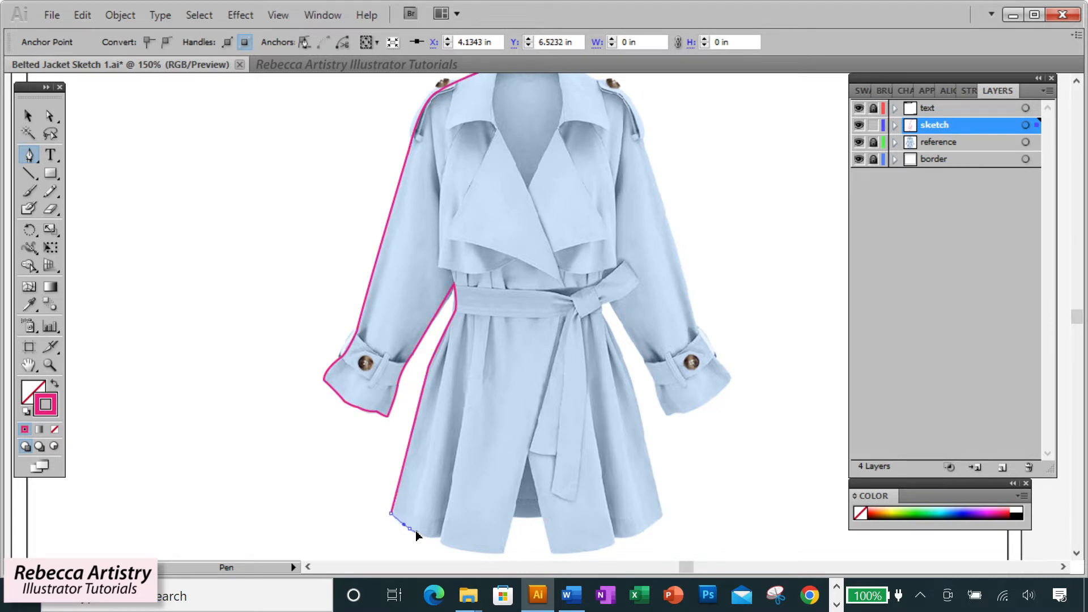
{"action": "left_click", "coordinate": [410, 529]}
{"action": "left_click_drag", "start_coordinate": [438, 535], "coordinate": [456, 533]}
{"action": "left_click", "coordinate": [437, 535]}
{"action": "left_click_drag", "start_coordinate": [504, 549], "coordinate": [547, 546]}
{"action": "left_click", "coordinate": [504, 550]}
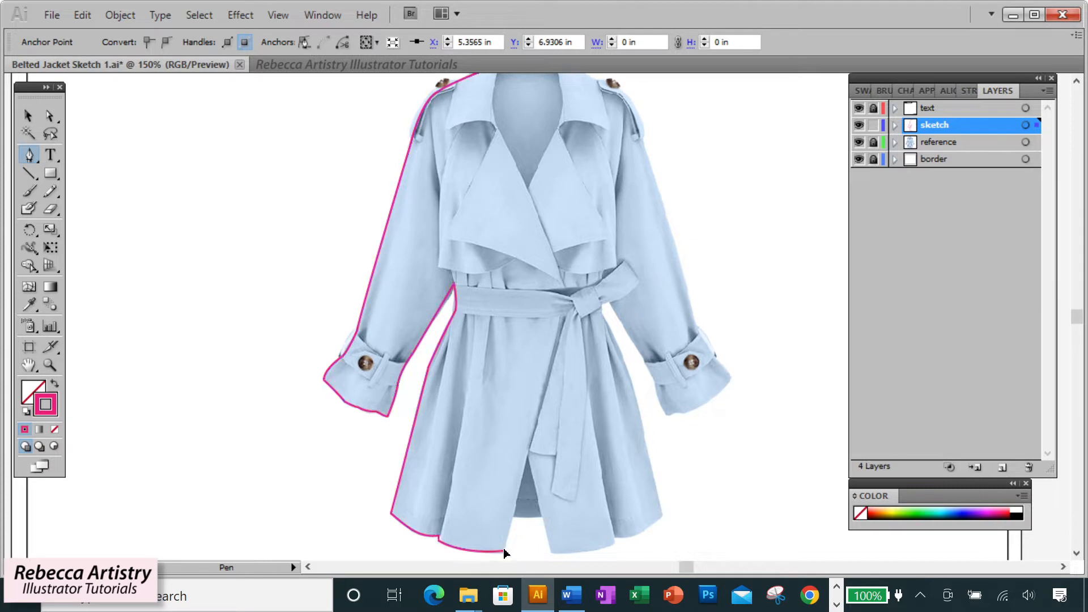
- Trace the front opening from the hem up past the belt to the lower tip of the lapel
{"action": "left_click_drag", "start_coordinate": [558, 338], "coordinate": [568, 295]}
{"action": "left_click", "coordinate": [558, 339]}
{"action": "left_click_drag", "start_coordinate": [560, 276], "coordinate": [549, 246]}
{"action": "left_click", "coordinate": [560, 281]}
- Trace the lapel edge up to the collar, close the path at its starting anchor and deselect it
{"action": "scroll", "coordinate": [537, 269], "scroll_direction": "up", "scroll_amount": 3}
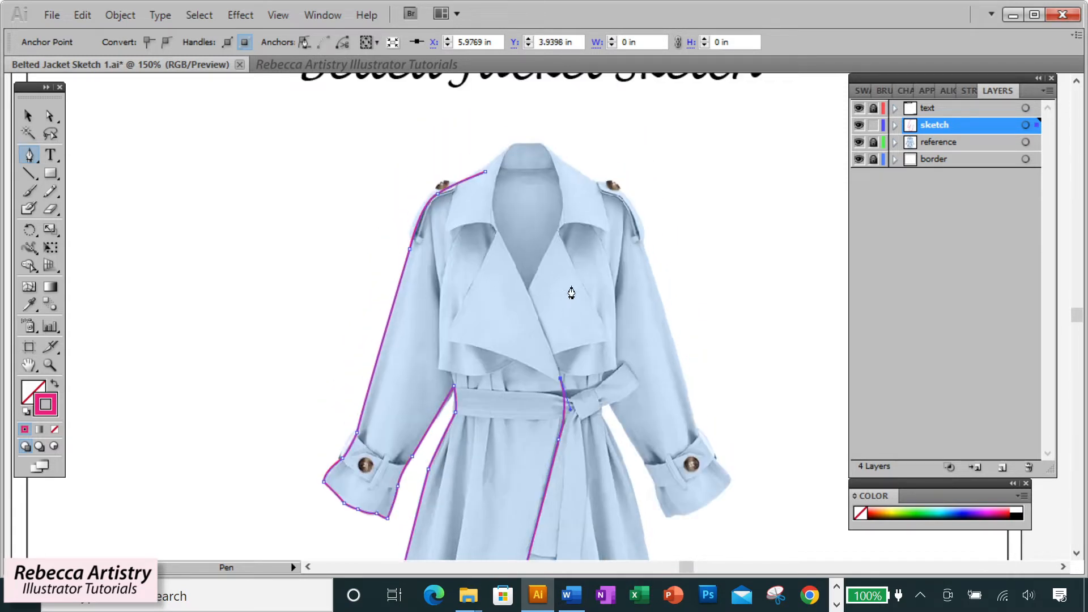
{"action": "left_click", "coordinate": [497, 234]}
{"action": "left_click_drag", "start_coordinate": [490, 221], "coordinate": [482, 213]}
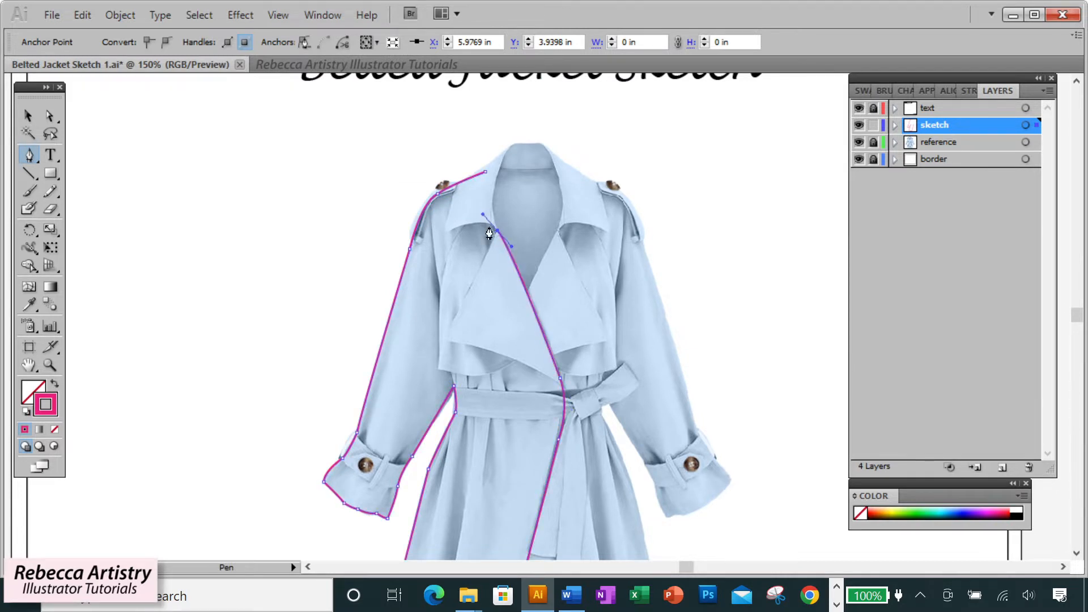
{"action": "left_click", "coordinate": [498, 237]}
{"action": "left_click_drag", "start_coordinate": [485, 172], "coordinate": [490, 158]}
{"action": "left_click", "coordinate": [49, 116]}
{"action": "left_click", "coordinate": [644, 315]}
{"action": "scroll", "coordinate": [644, 315], "scroll_direction": "down", "scroll_amount": 2}
{"action": "key", "text": "ctrl+minus"}
{"action": "scroll", "coordinate": [644, 345], "scroll_direction": "down", "scroll_amount": 2}
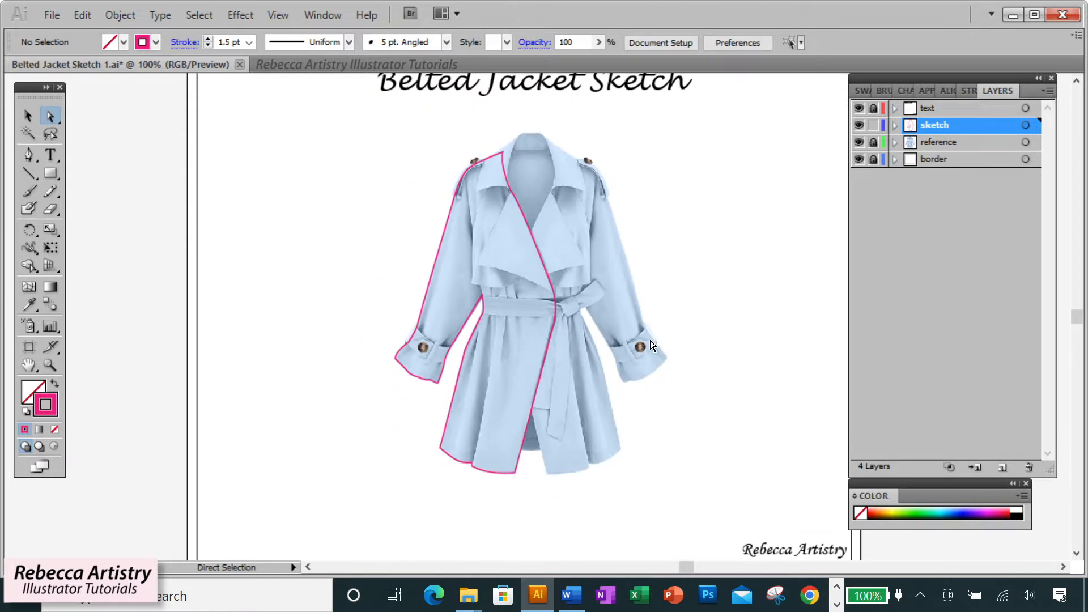
- Adjust the curve handle on the left side of the skirt with Direct Selection so the outline follows the jacket edge
{"action": "left_click", "coordinate": [468, 340]}
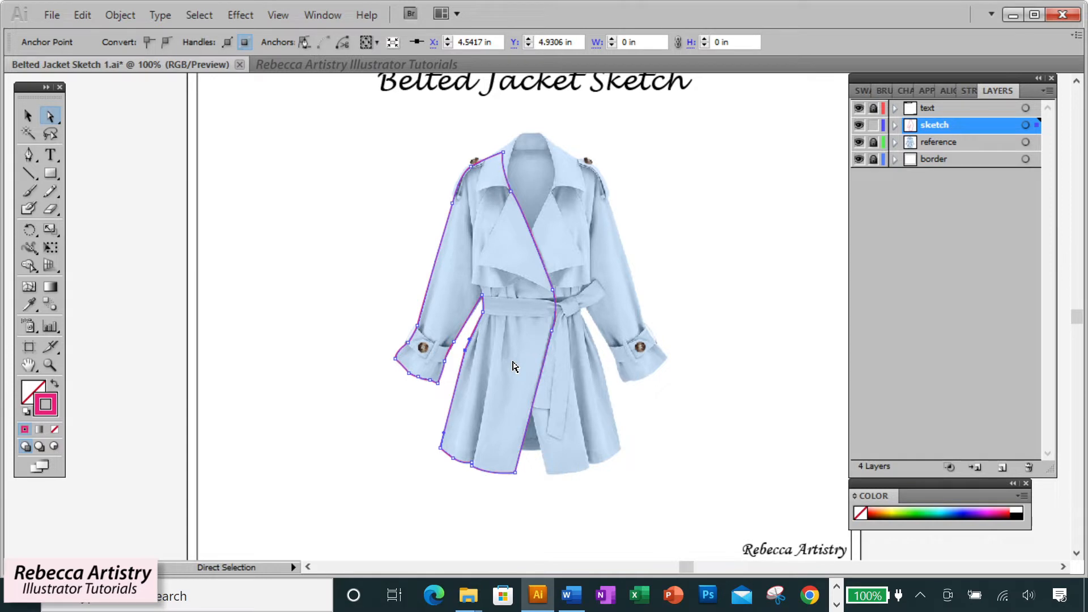
{"action": "left_click", "coordinate": [501, 348]}
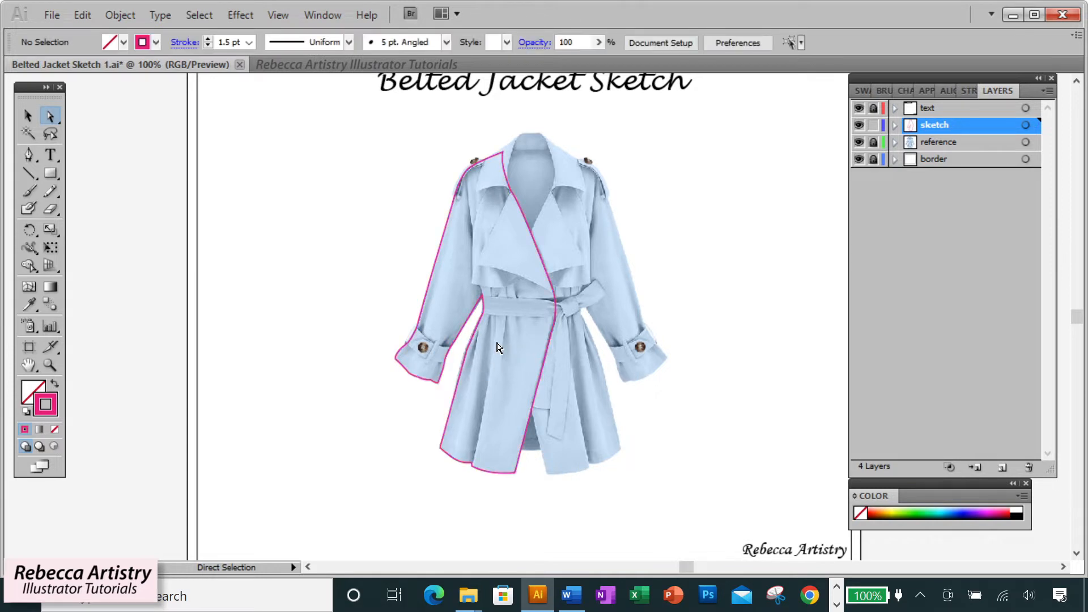
{"action": "left_click", "coordinate": [50, 364]}
{"action": "left_click", "coordinate": [483, 351]}
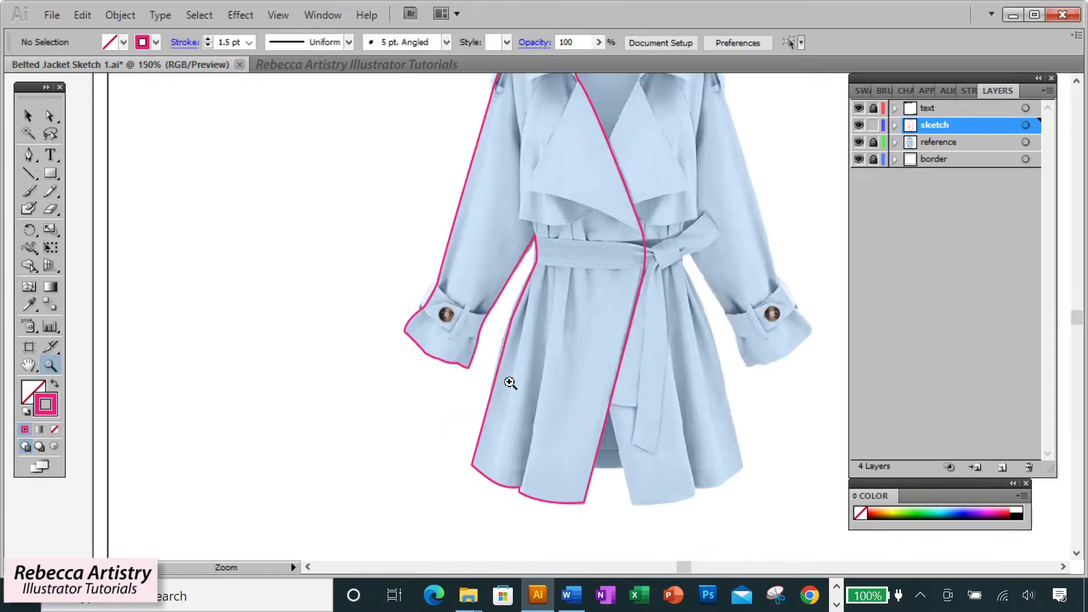
{"action": "left_click", "coordinate": [510, 383]}
{"action": "left_click", "coordinate": [50, 116]}
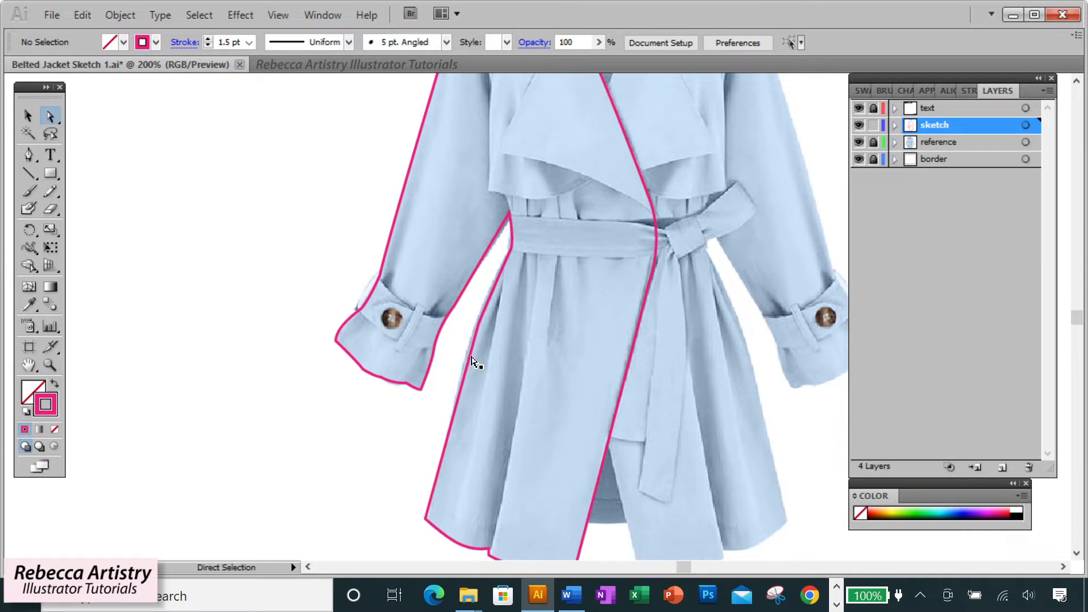
{"action": "left_click_drag", "start_coordinate": [432, 497], "coordinate": [460, 358]}
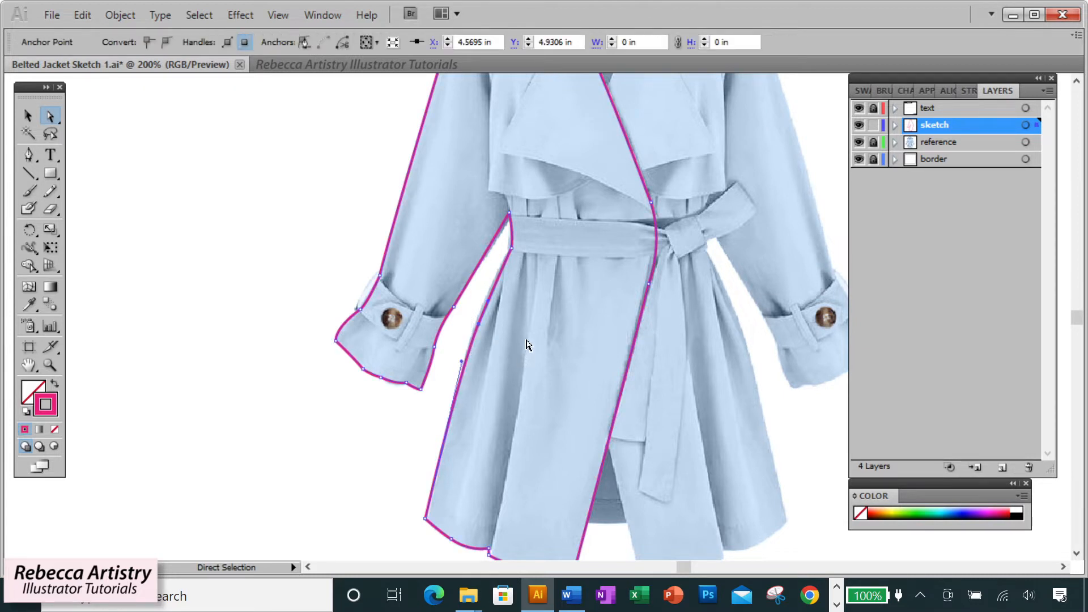
{"action": "left_click", "coordinate": [510, 260]}
{"action": "left_click_drag", "start_coordinate": [479, 331], "coordinate": [460, 360]}
{"action": "left_click", "coordinate": [499, 359]}
{"action": "key", "text": "ctrl+minus"}
{"action": "key", "text": "ctrl+minus"}
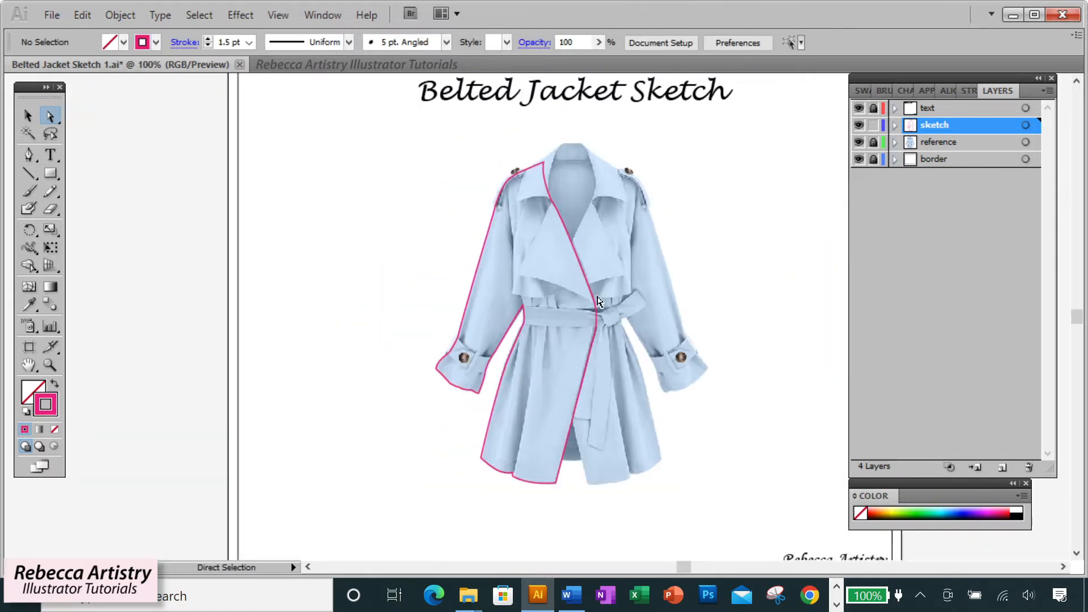
{"action": "scroll", "coordinate": [566, 294], "scroll_direction": "up", "scroll_amount": 2}
{"action": "left_click", "coordinate": [570, 283]}
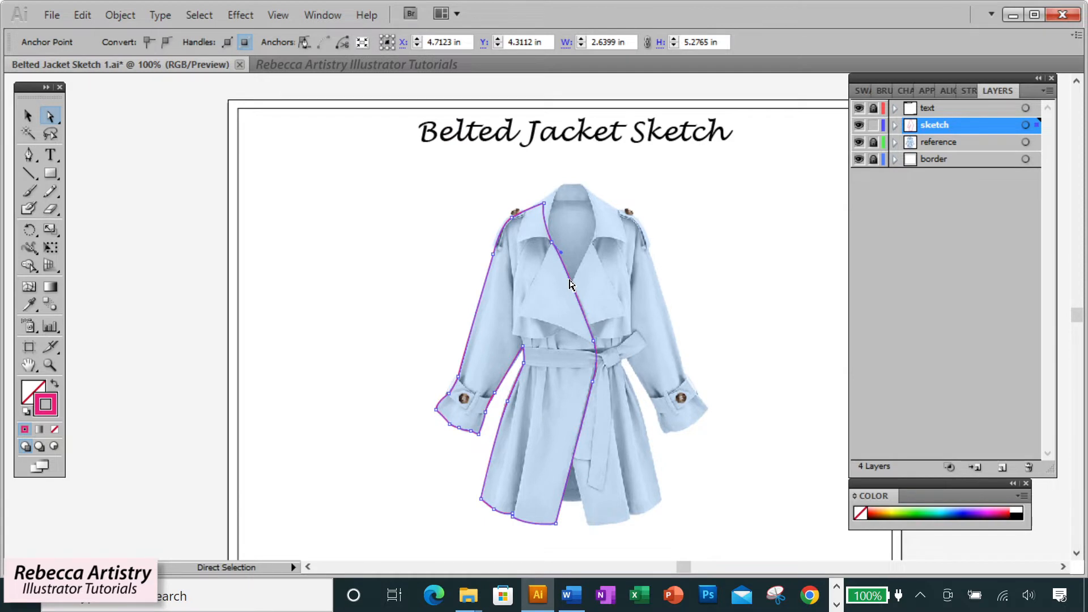
{"action": "left_click", "coordinate": [520, 273]}
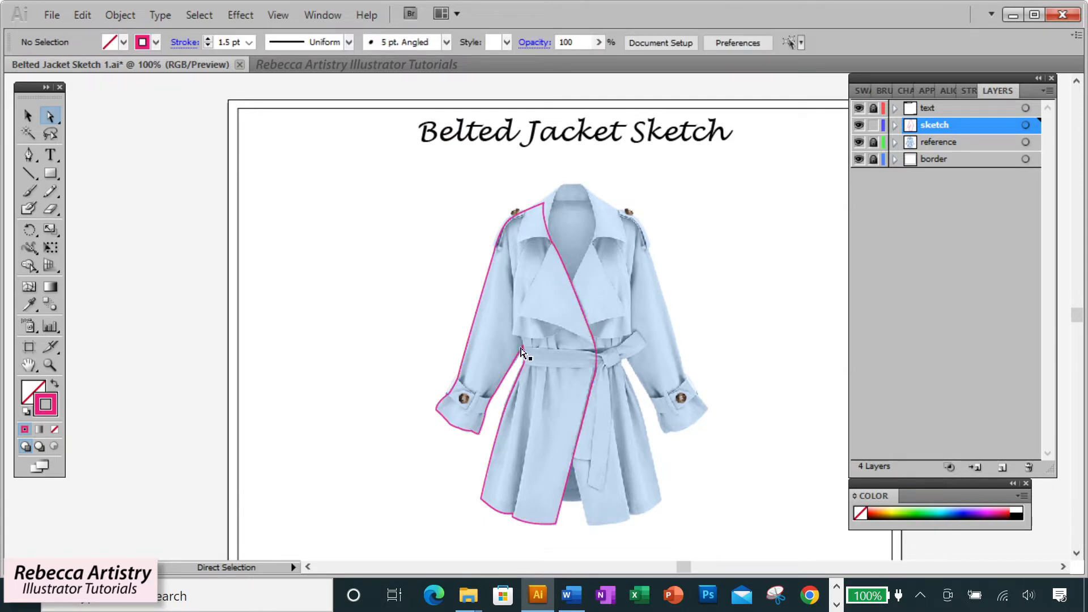
{"action": "key", "text": "ctrl+plus"}
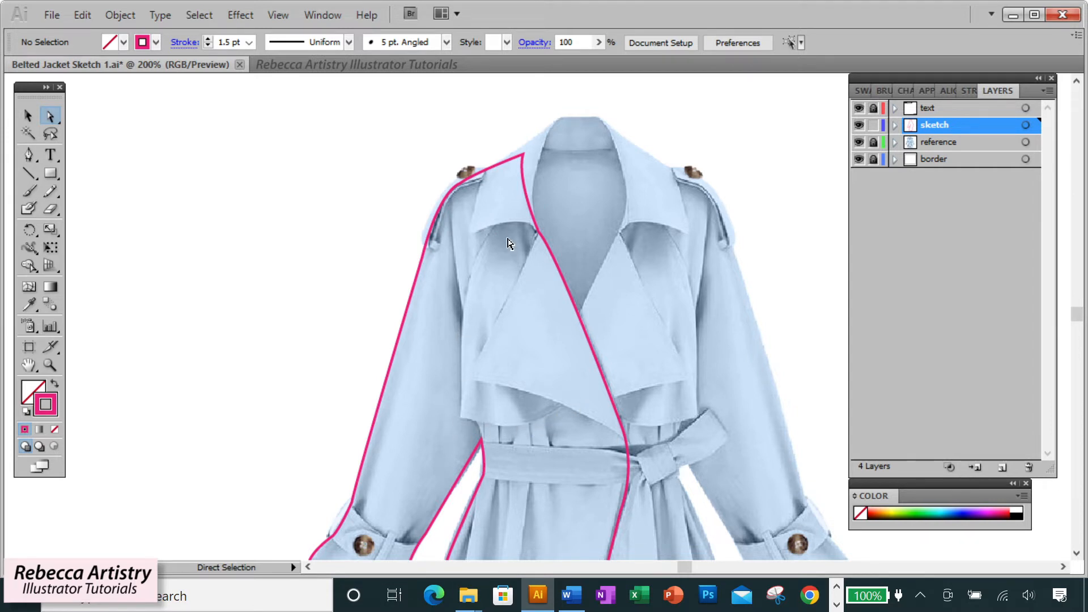
{"action": "left_click", "coordinate": [571, 297]}
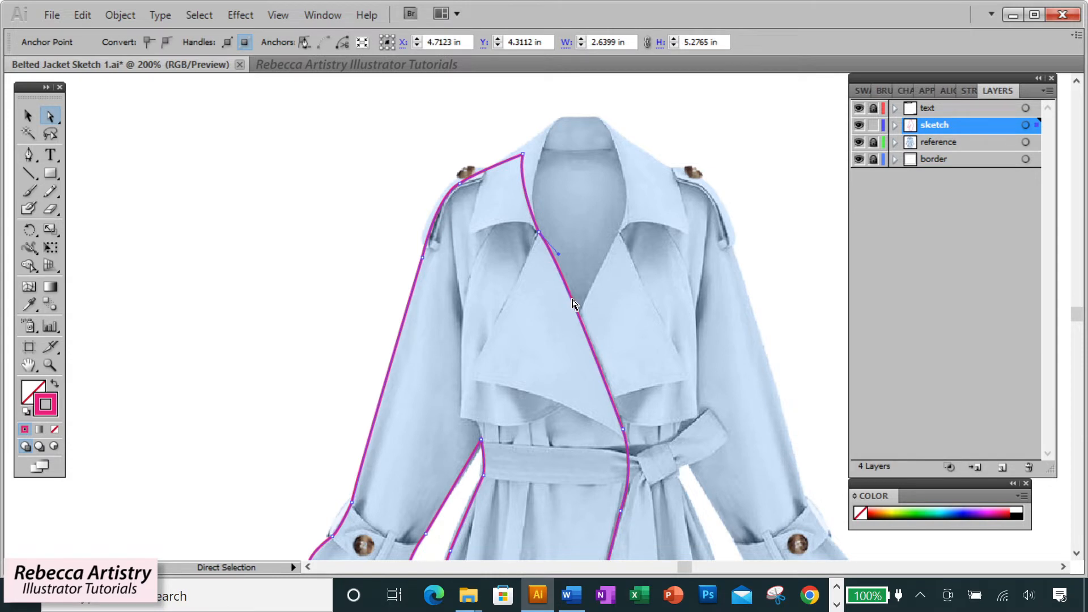
{"action": "key", "text": "ctrl+shift+a"}
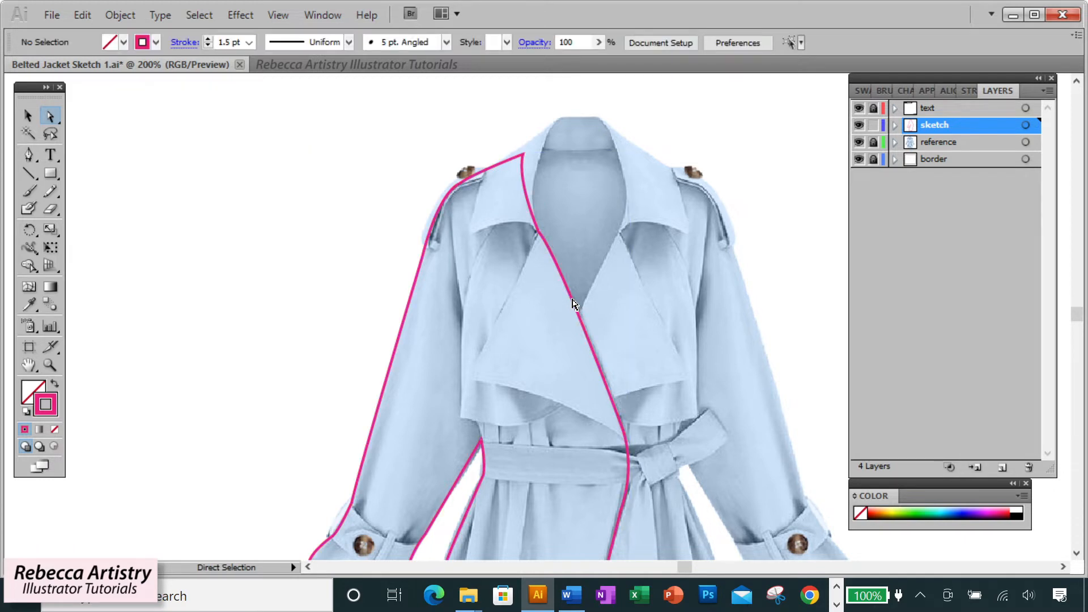
{"action": "left_click", "coordinate": [126, 15]}
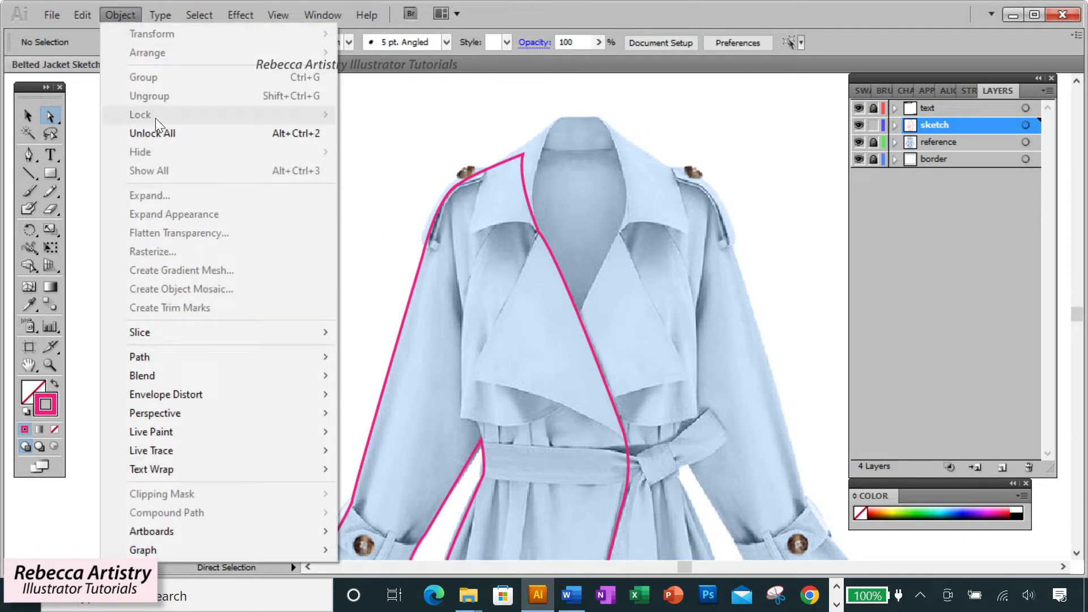
{"action": "left_click", "coordinate": [583, 285]}
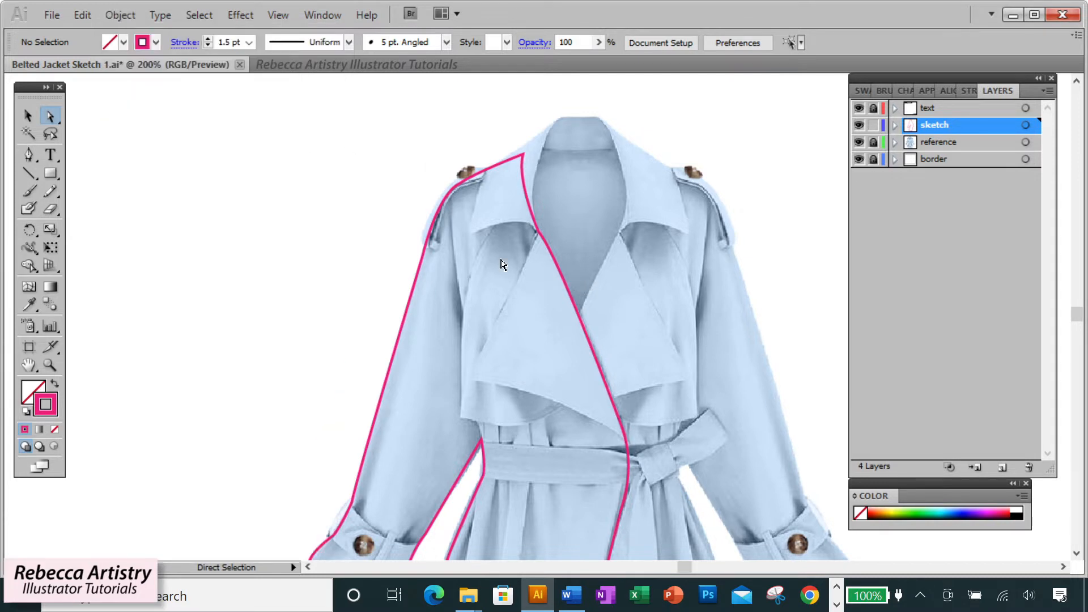
- Ready the Pen tool with a green stroke and show the layer list again
{"action": "key", "text": "p"}
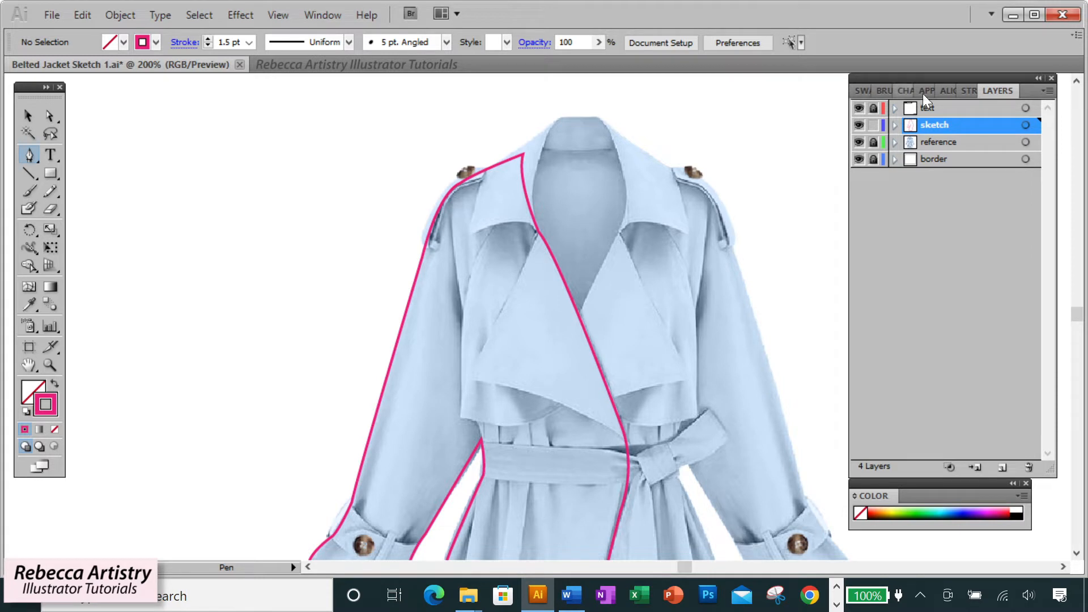
{"action": "left_click", "coordinate": [863, 91]}
{"action": "left_click", "coordinate": [932, 161]}
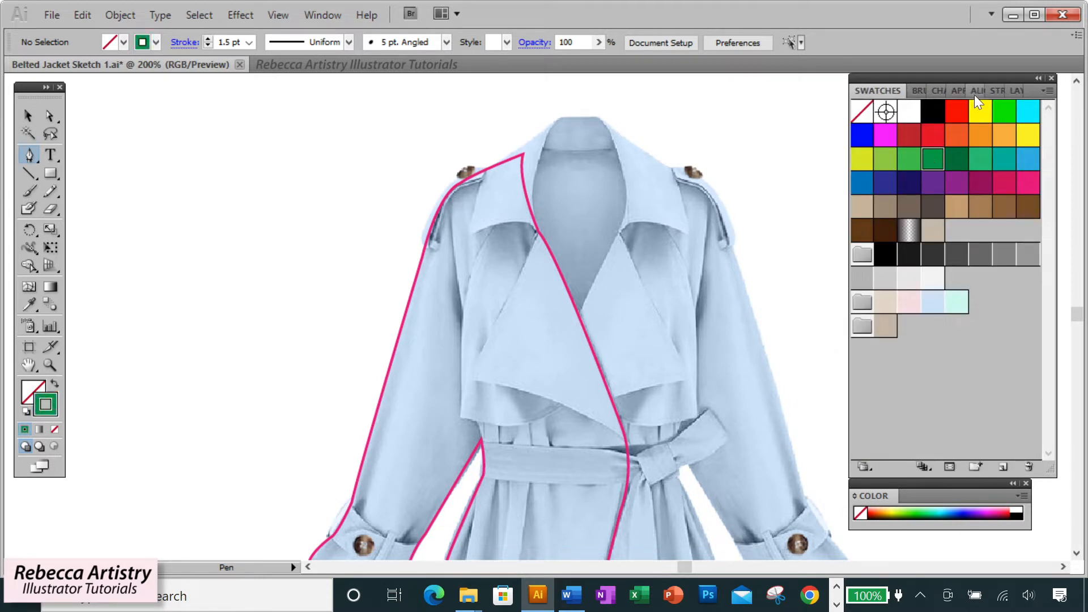
{"action": "left_click", "coordinate": [1010, 91]}
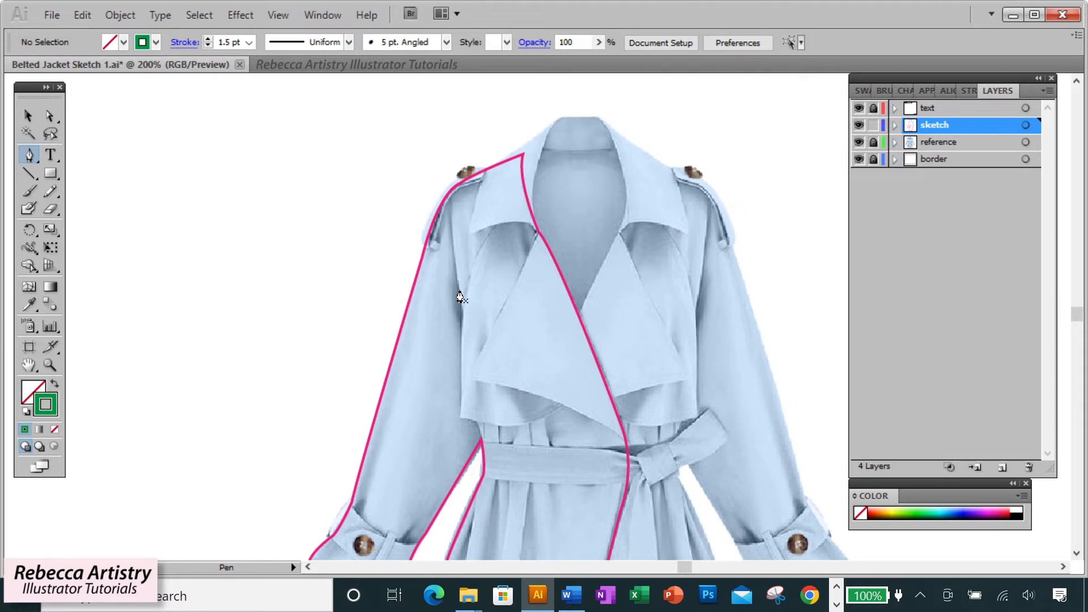
- Start the green flap path on the collar edge and trace its outer side down to the flap's lower outer corner
{"action": "left_click", "coordinate": [525, 192]}
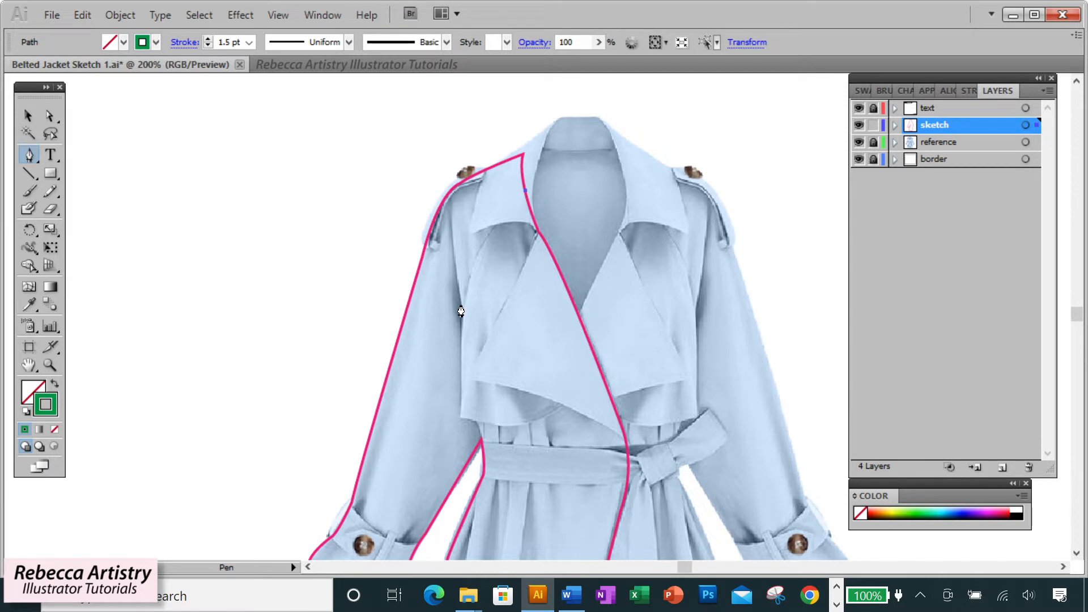
{"action": "left_click_drag", "start_coordinate": [463, 312], "coordinate": [457, 387]}
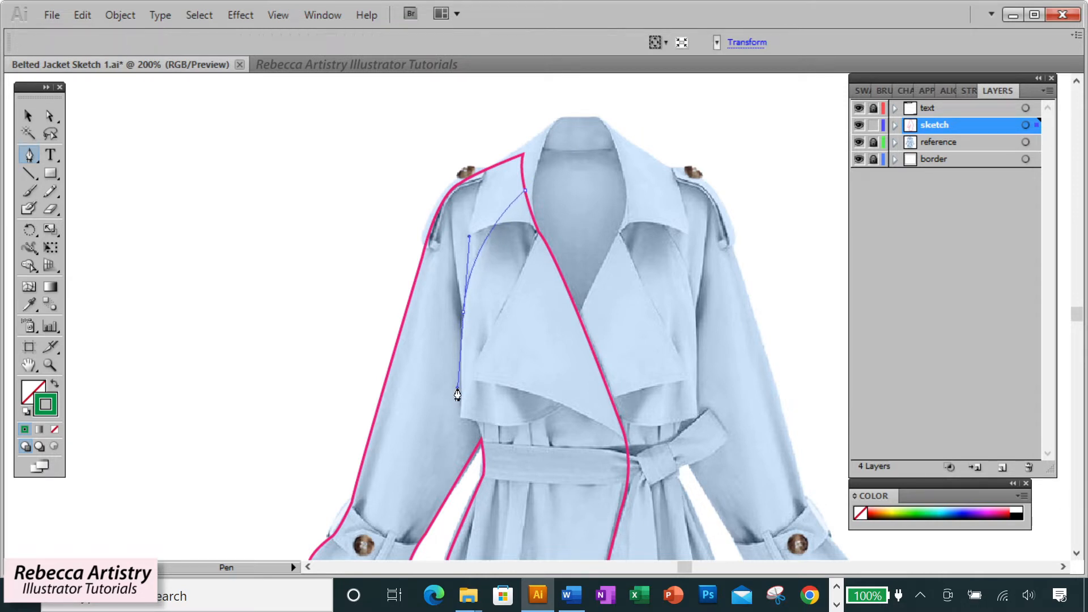
{"action": "left_click", "coordinate": [465, 315]}
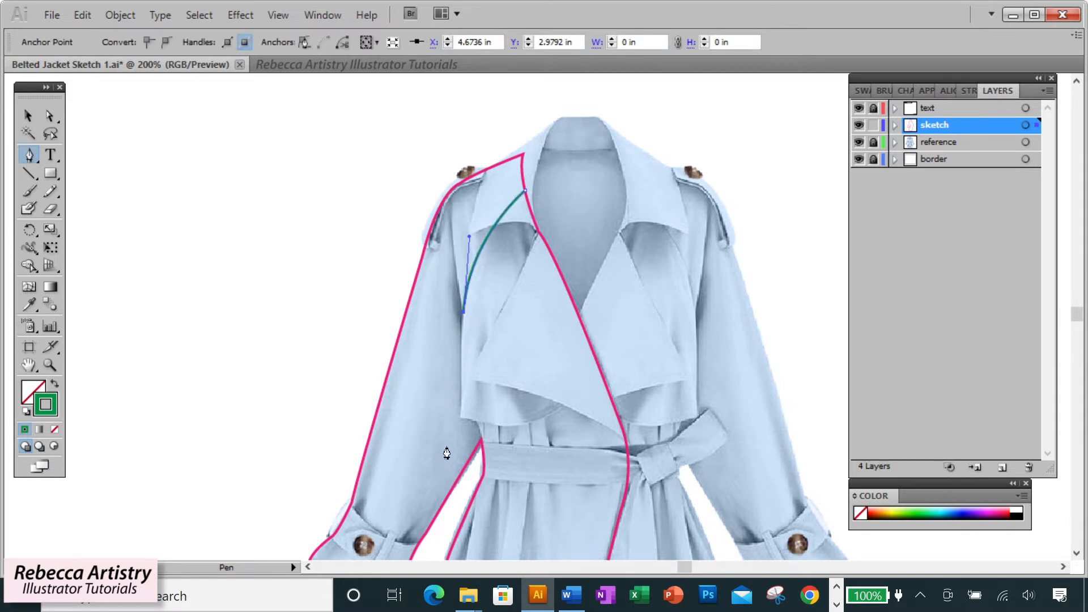
{"action": "left_click", "coordinate": [459, 416]}
{"action": "left_click_drag", "start_coordinate": [456, 420], "coordinate": [457, 424]}
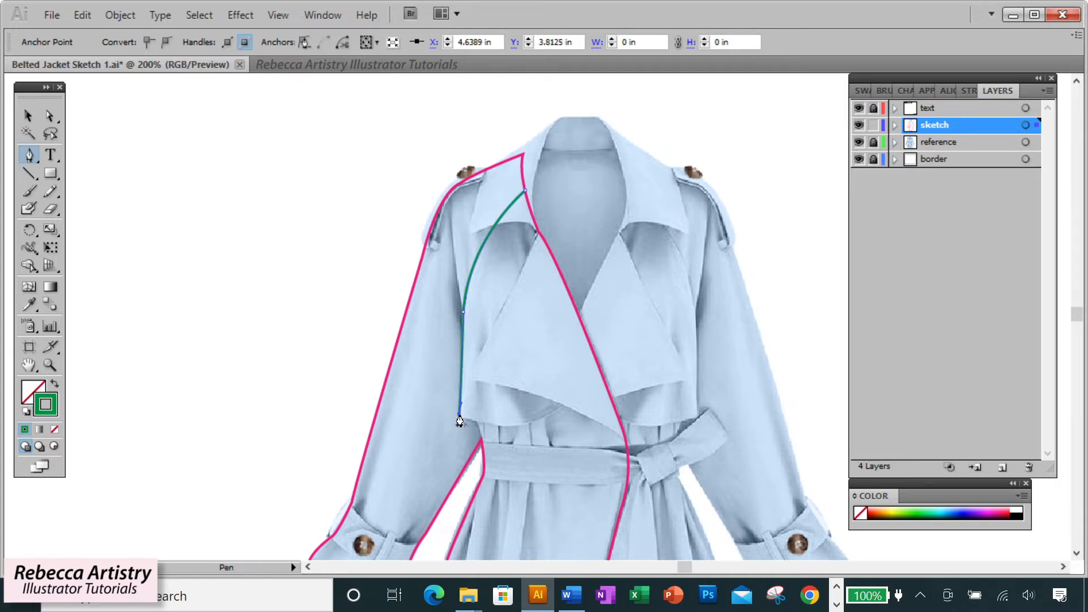
{"action": "key", "text": "Down"}
{"action": "key", "text": "Down"}
- Trace the flap's curved lower edge to the front opening, follow the lapel edge back up and close the path
{"action": "left_click", "coordinate": [484, 426]}
{"action": "left_click_drag", "start_coordinate": [547, 415], "coordinate": [583, 392]}
{"action": "left_click_drag", "start_coordinate": [605, 386], "coordinate": [629, 385]}
{"action": "left_click", "coordinate": [606, 387]}
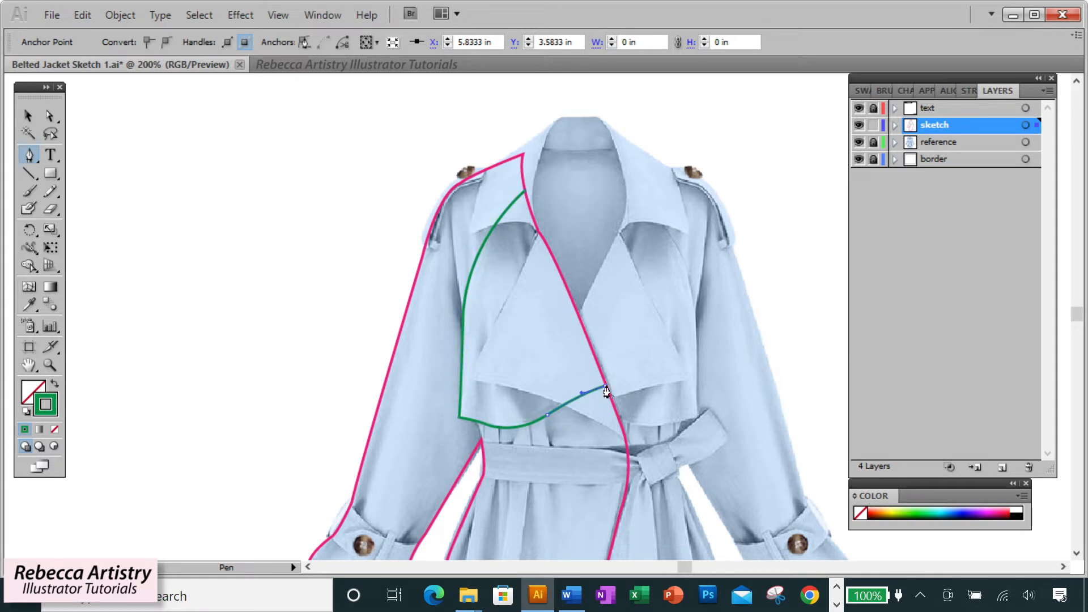
{"action": "left_click_drag", "start_coordinate": [538, 234], "coordinate": [522, 212]}
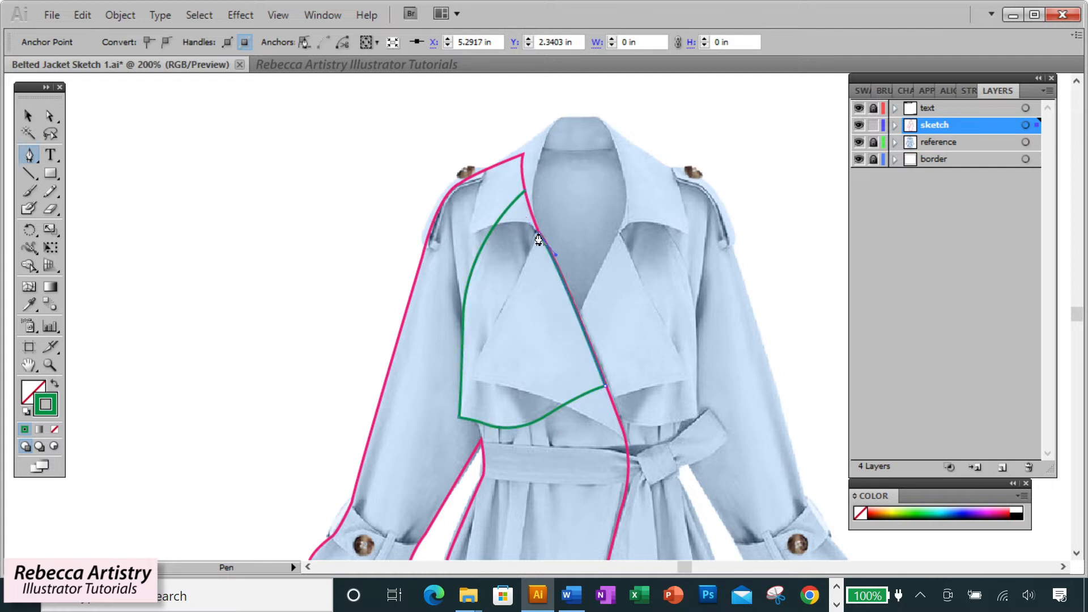
{"action": "left_click", "coordinate": [525, 190]}
- Shift the flap's lower inner corner anchor with Direct Selection so it sits on the jacket's front edge, and deselect it
{"action": "left_click", "coordinate": [50, 117]}
{"action": "left_click", "coordinate": [92, 155]}
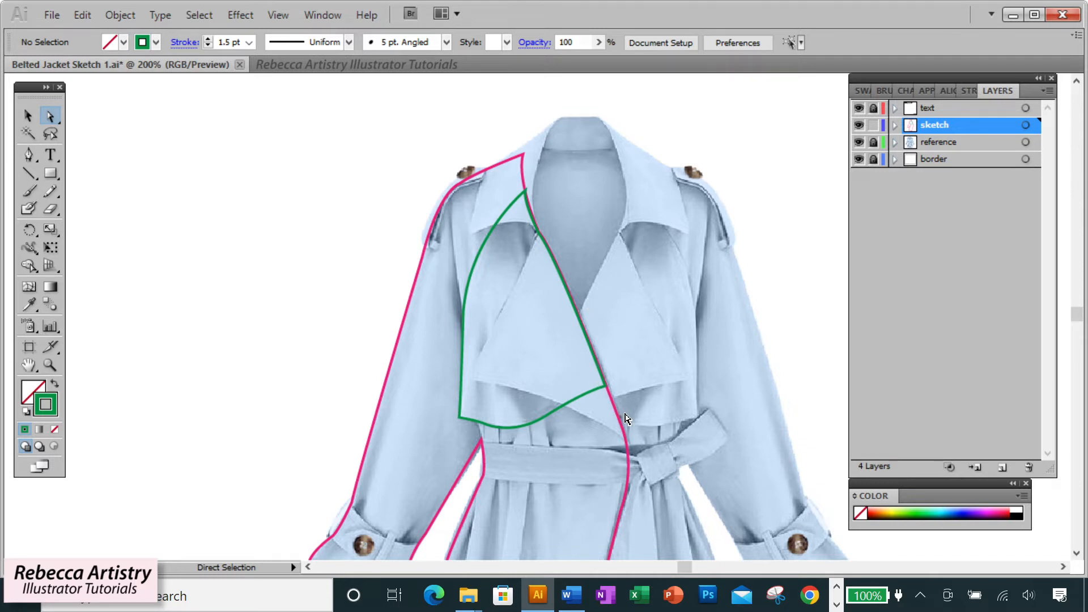
{"action": "left_click_drag", "start_coordinate": [605, 388], "coordinate": [608, 388]}
{"action": "left_click", "coordinate": [570, 435]}
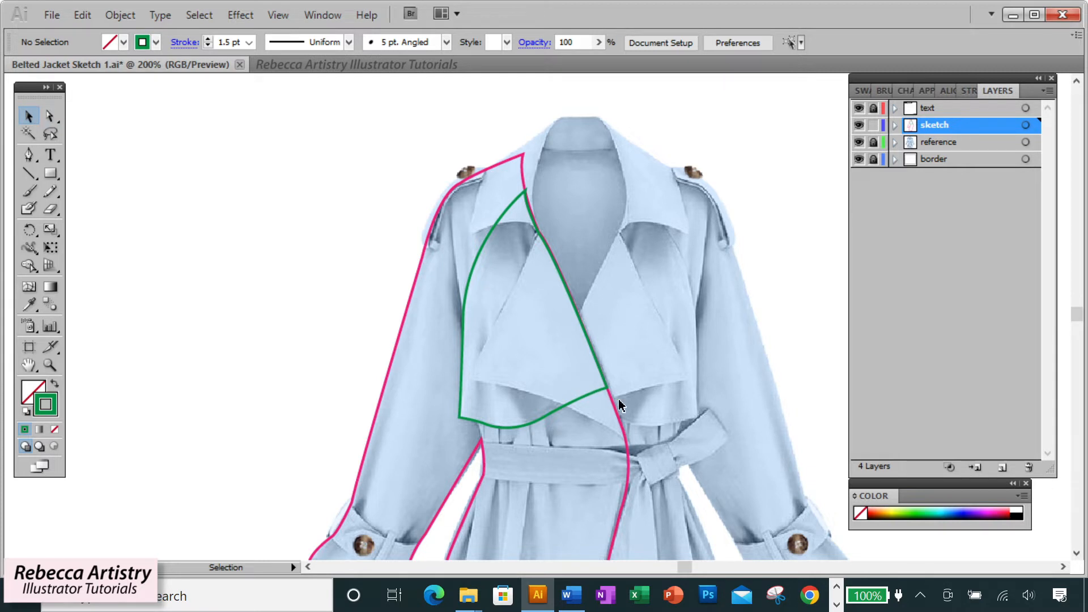
{"action": "left_click", "coordinate": [50, 365]}
{"action": "left_click", "coordinate": [575, 394]}
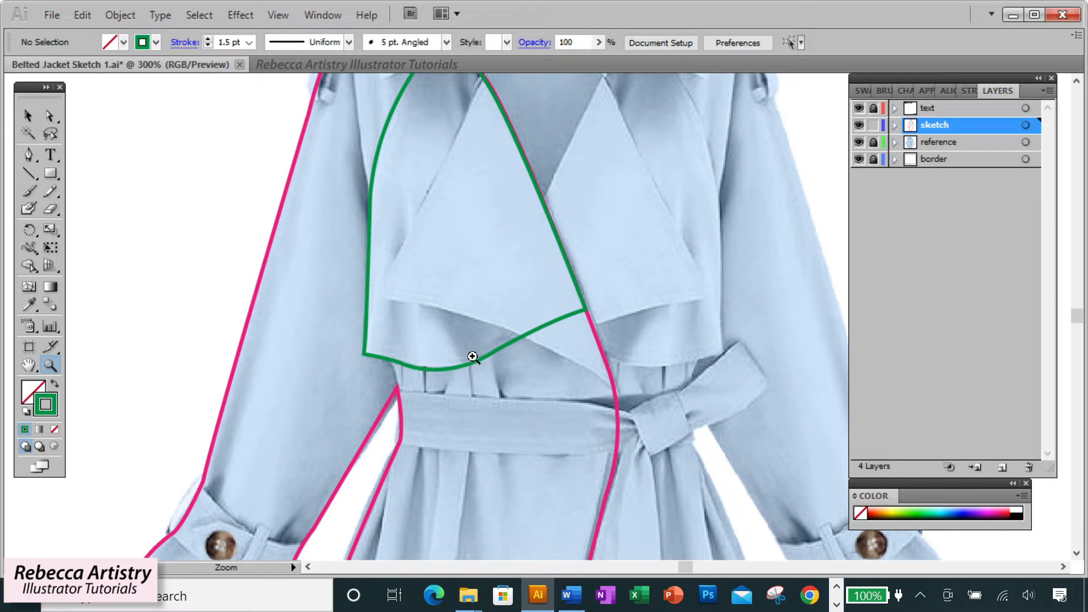
{"action": "key", "text": "v"}
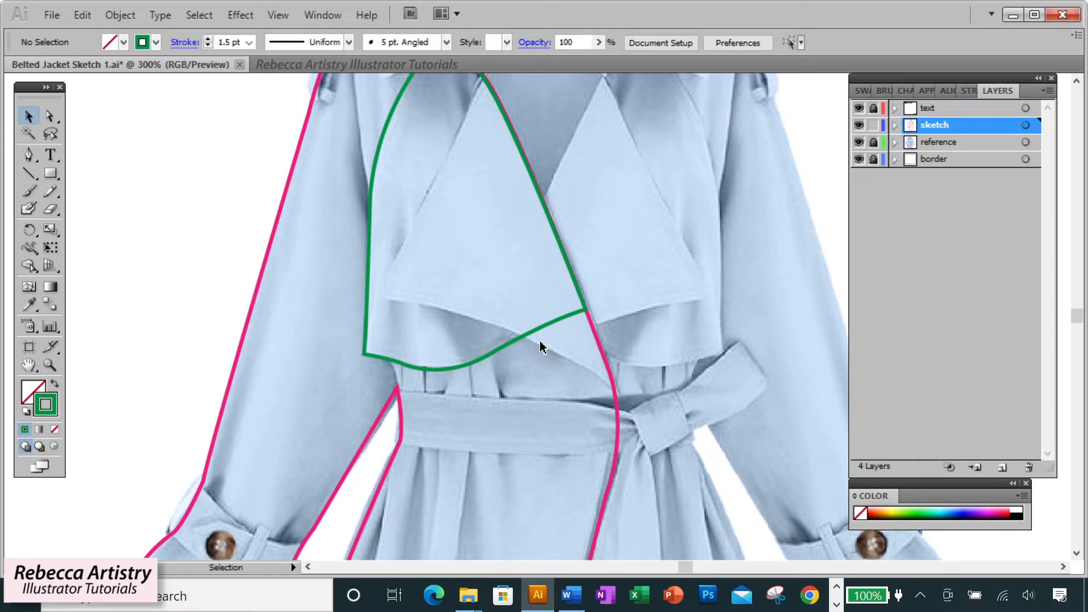
{"action": "key", "text": "ctrl+minus"}
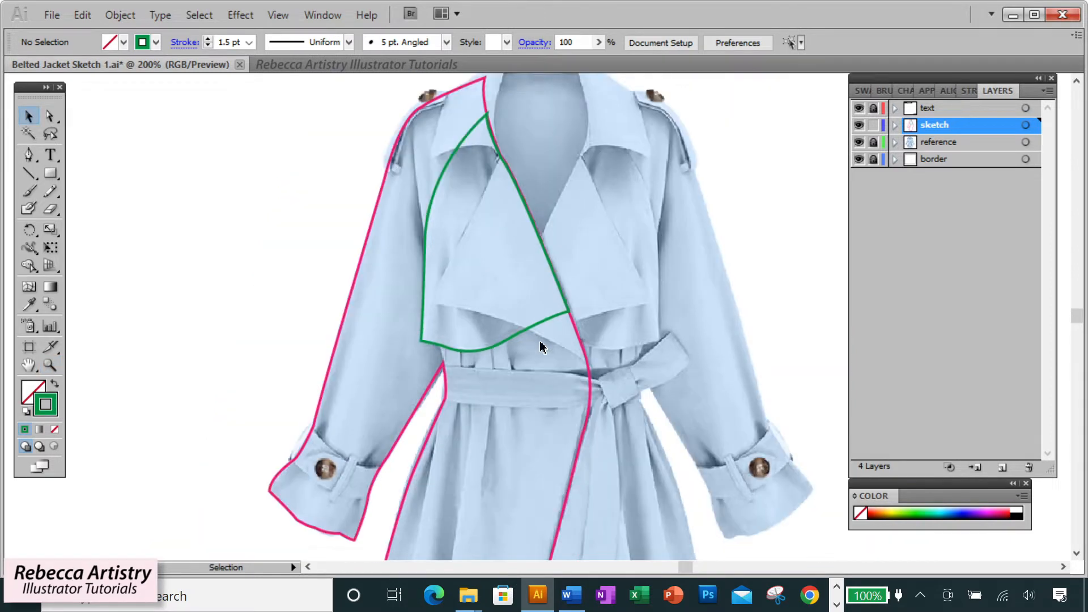
{"action": "scroll", "coordinate": [544, 348], "scroll_direction": "down", "scroll_amount": 4}
{"action": "scroll", "coordinate": [555, 353], "scroll_direction": "up", "scroll_amount": 4}
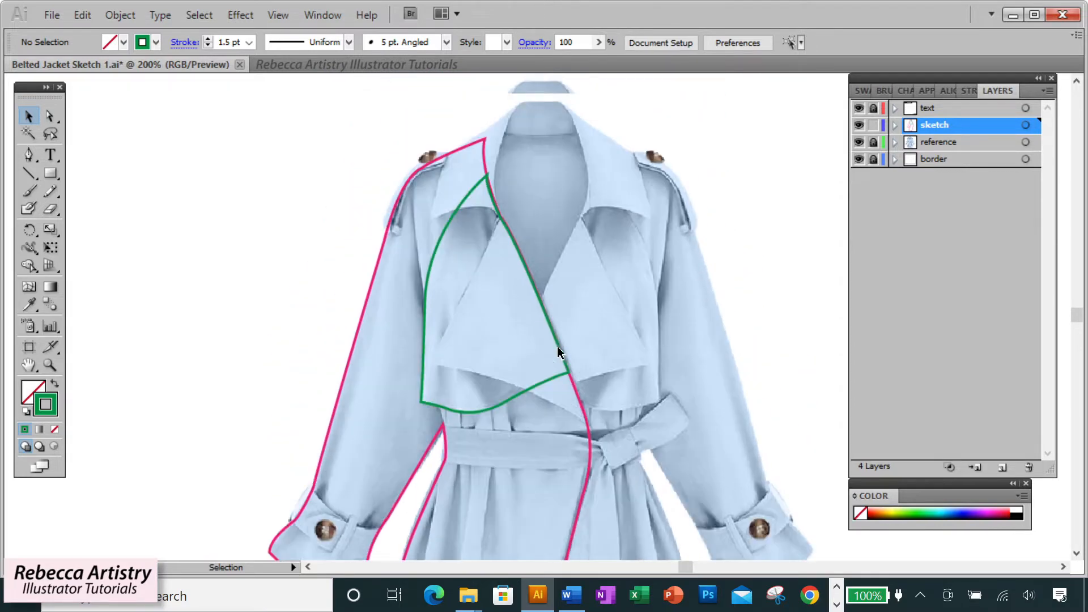
{"action": "scroll", "coordinate": [580, 404], "scroll_direction": "down", "scroll_amount": 2}
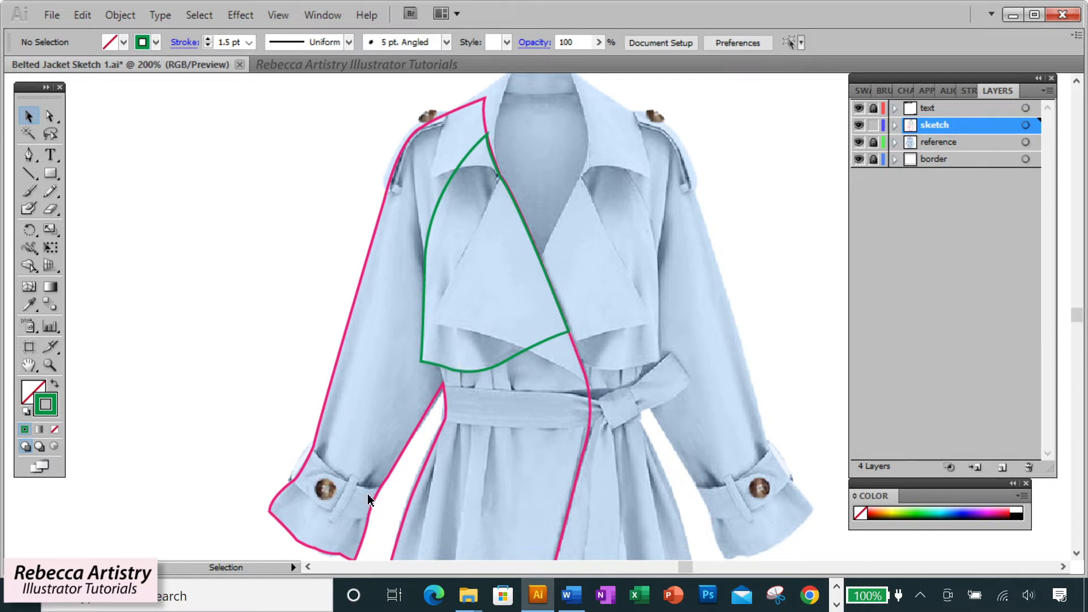
- Duplicate the green flap shape straight up, placing the copy slightly above the original
{"action": "left_click", "coordinate": [509, 356]}
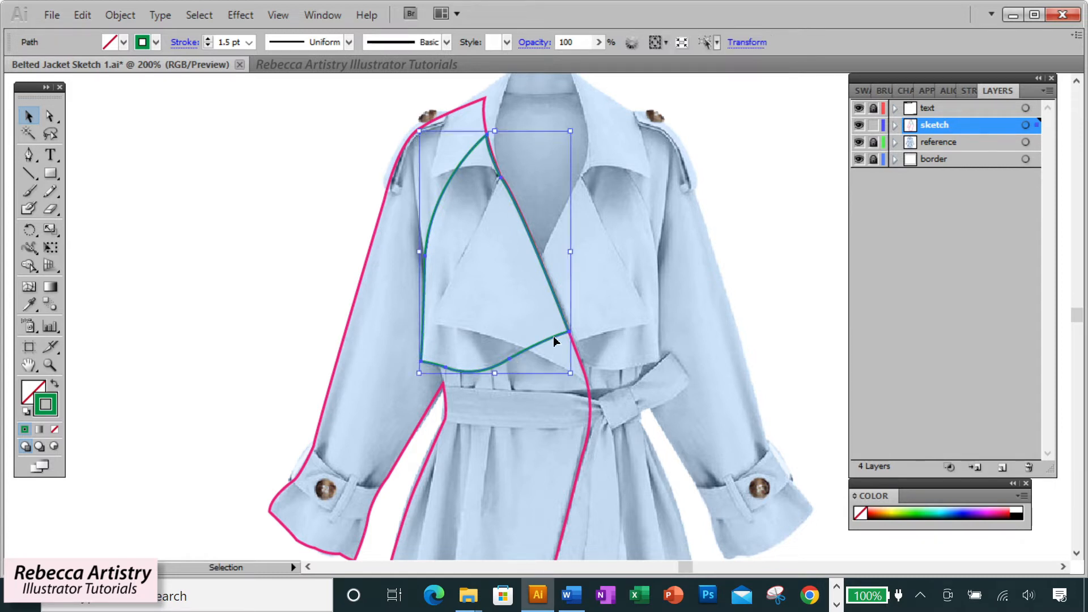
{"action": "left_click", "coordinate": [512, 384]}
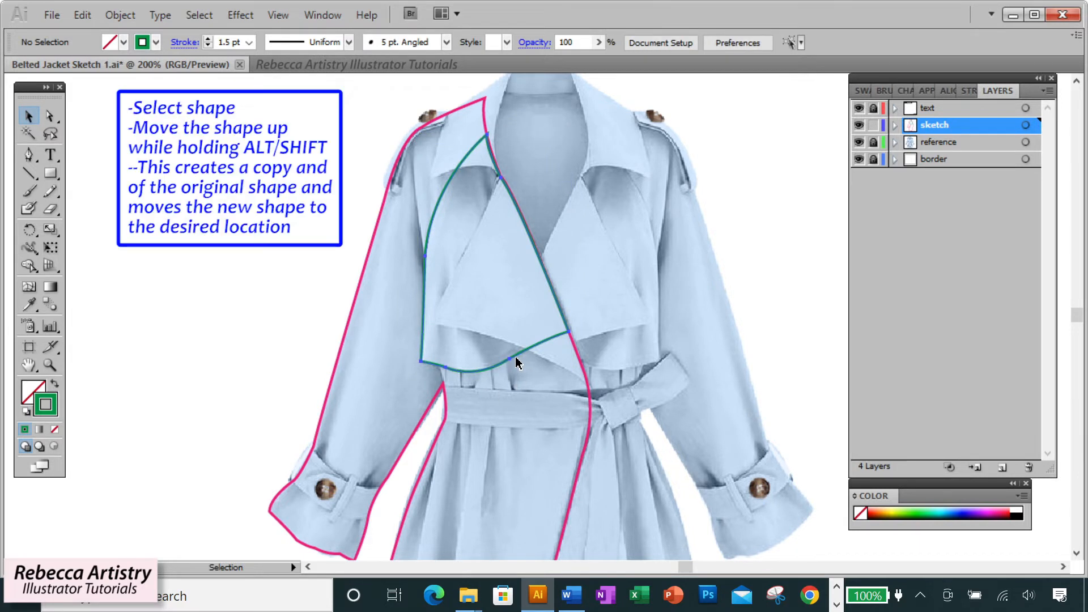
{"action": "left_click_drag", "start_coordinate": [516, 357], "coordinate": [515, 352]}
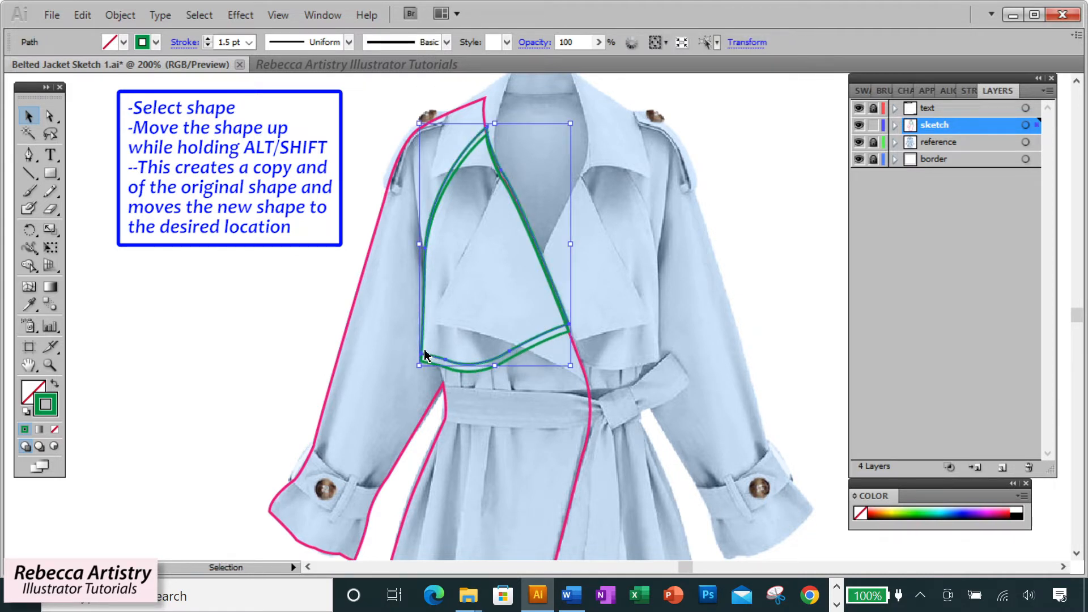
- Isolate the flap copy and delete its side and lapel segments, keeping only the lower curve as a stitch line
{"action": "double_click", "coordinate": [499, 359]}
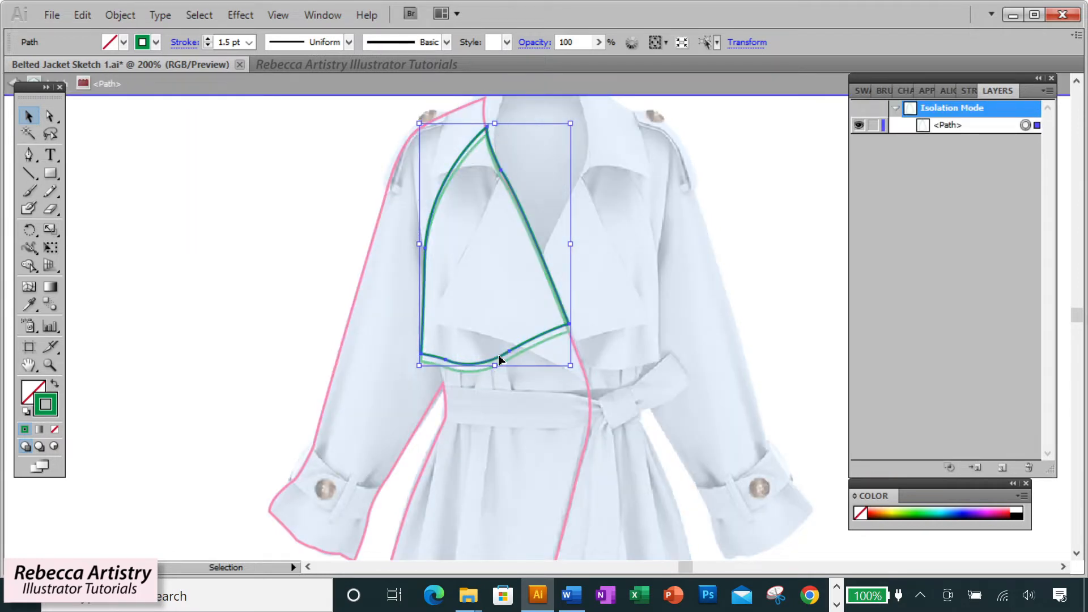
{"action": "left_click", "coordinate": [50, 116]}
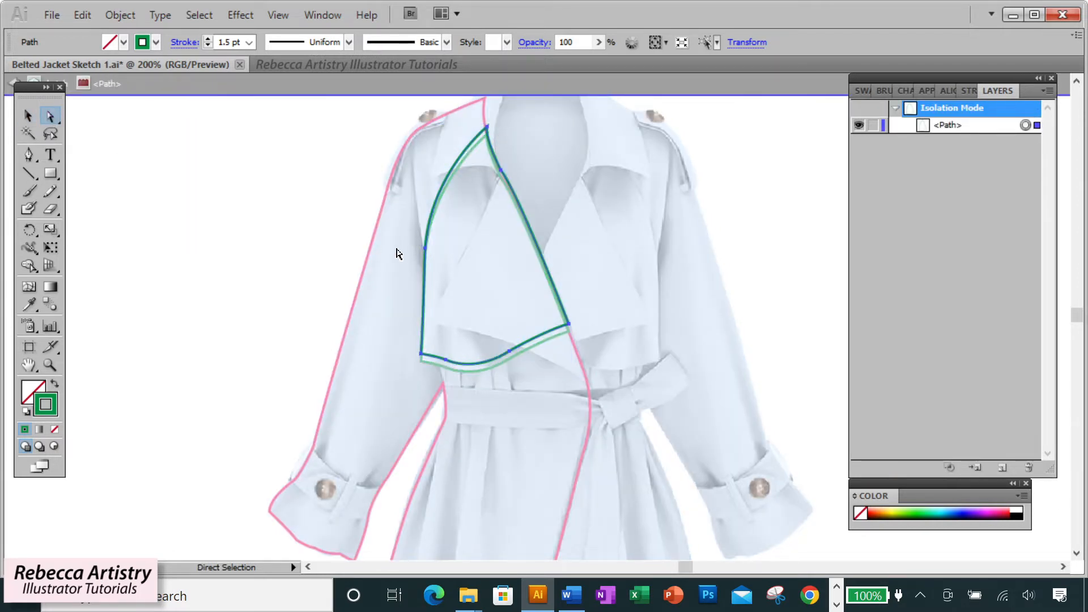
{"action": "left_click", "coordinate": [424, 278]}
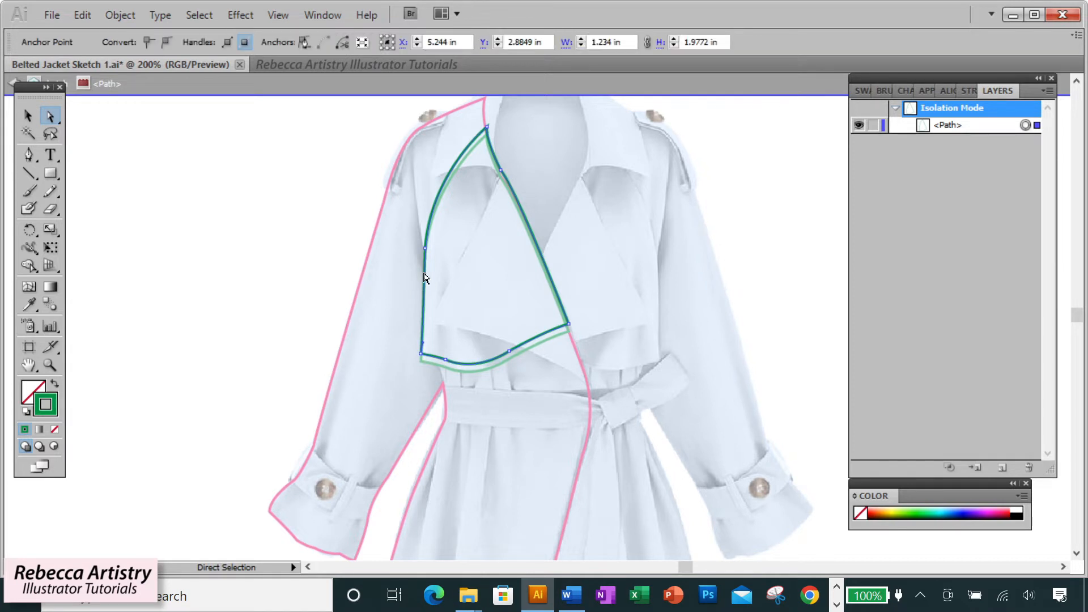
{"action": "key", "text": "Delete"}
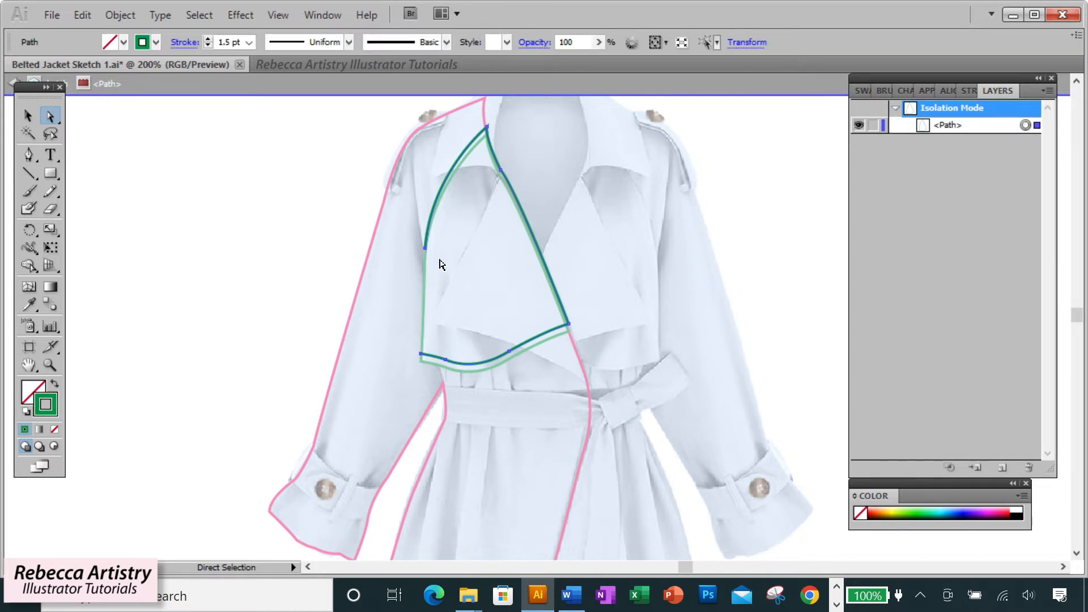
{"action": "left_click", "coordinate": [513, 199]}
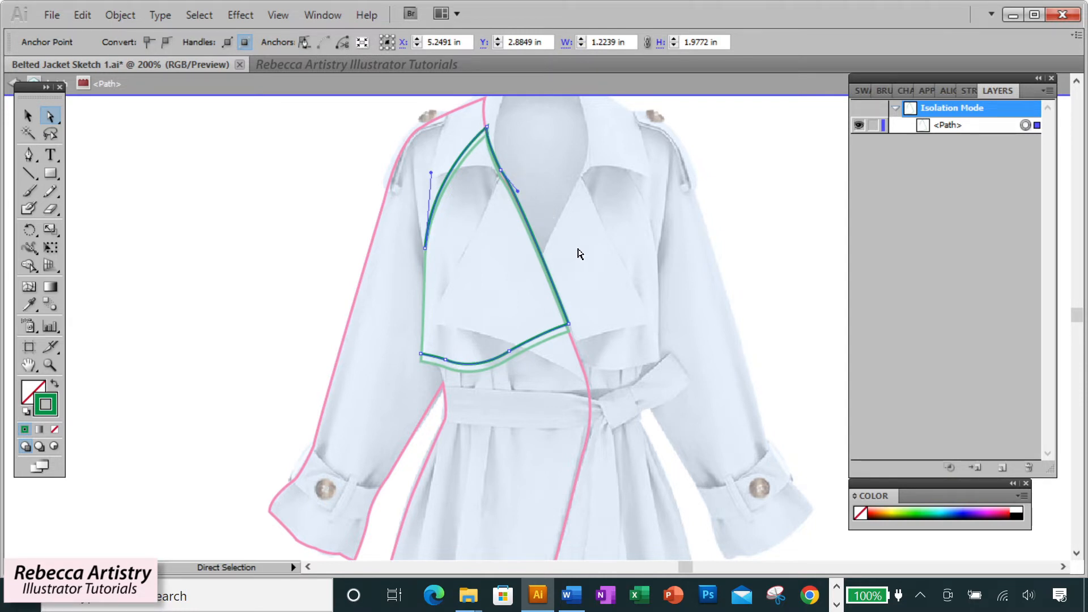
{"action": "key", "text": "Delete"}
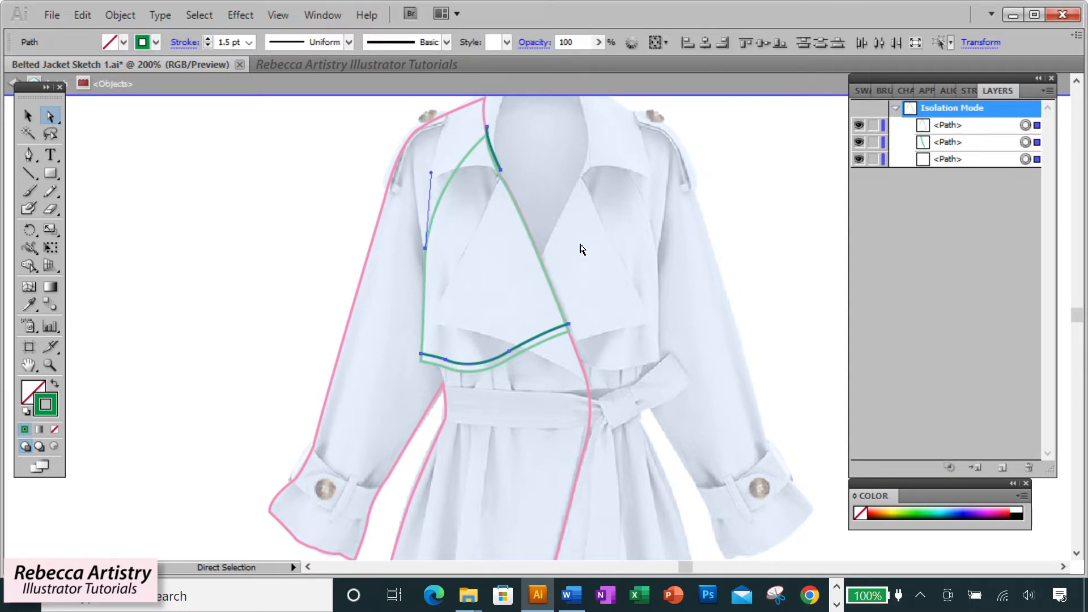
{"action": "key", "text": "Delete"}
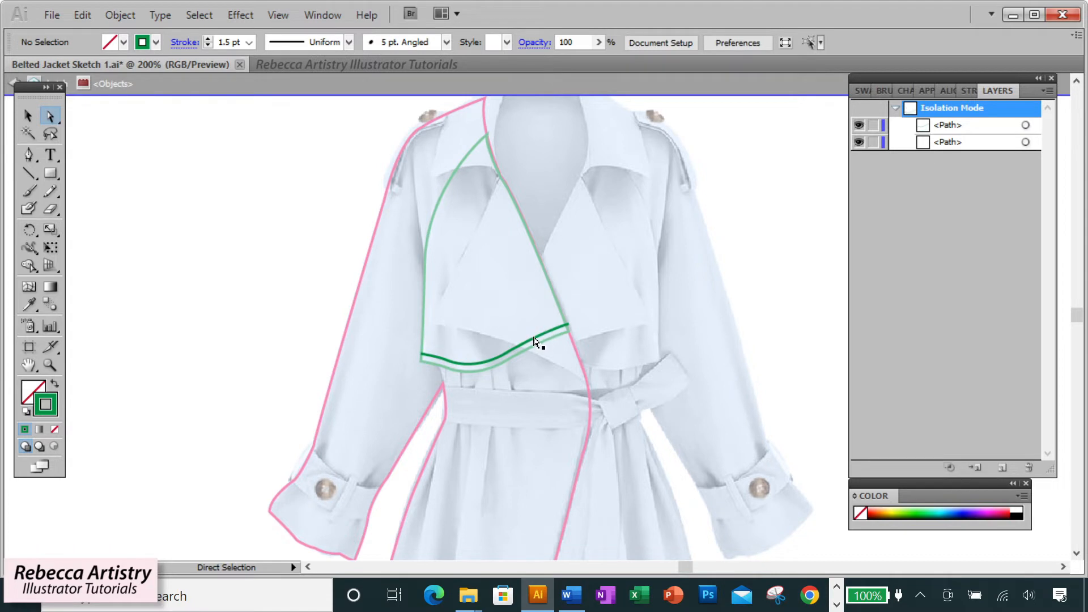
- Make the remaining lower curve a dashed line with 1 pt dashes and 0.25 pt weight, and exit isolation mode
{"action": "left_click", "coordinate": [534, 340]}
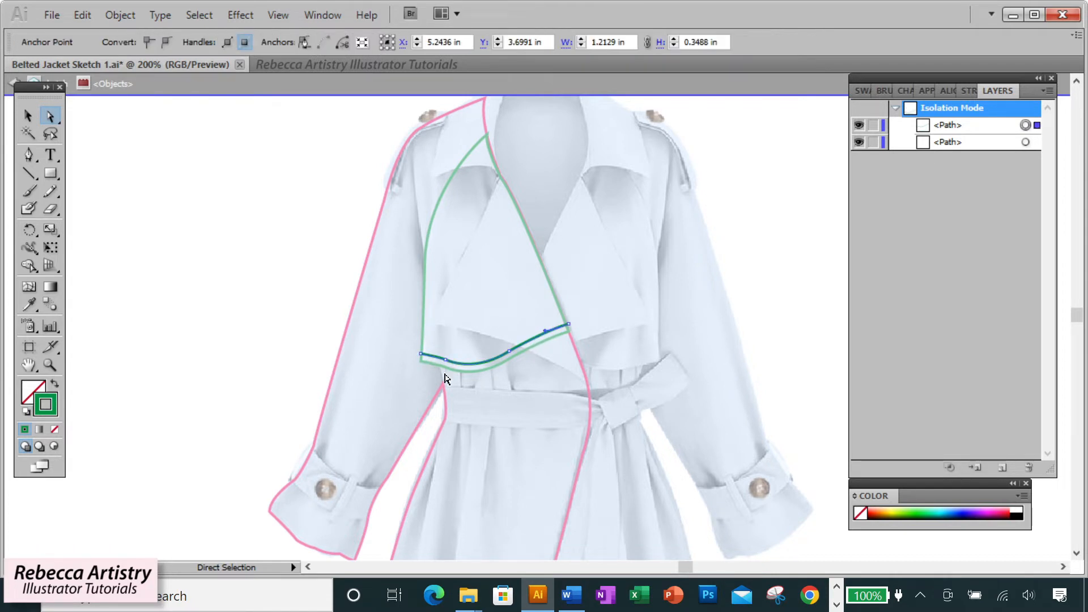
{"action": "key", "text": "ctrl+F10"}
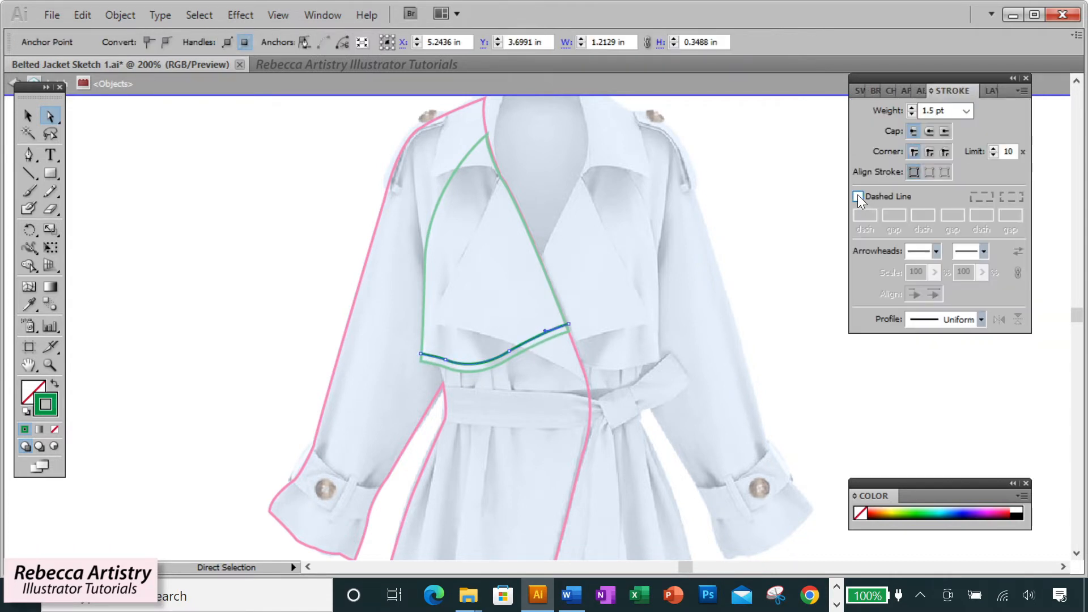
{"action": "left_click", "coordinate": [858, 196]}
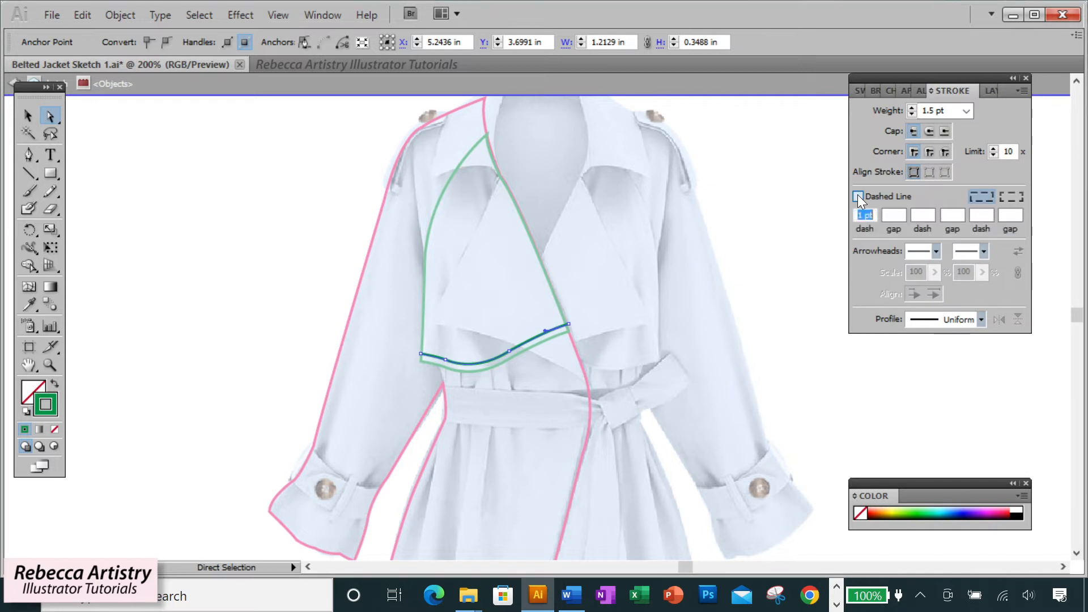
{"action": "left_click", "coordinate": [966, 110]}
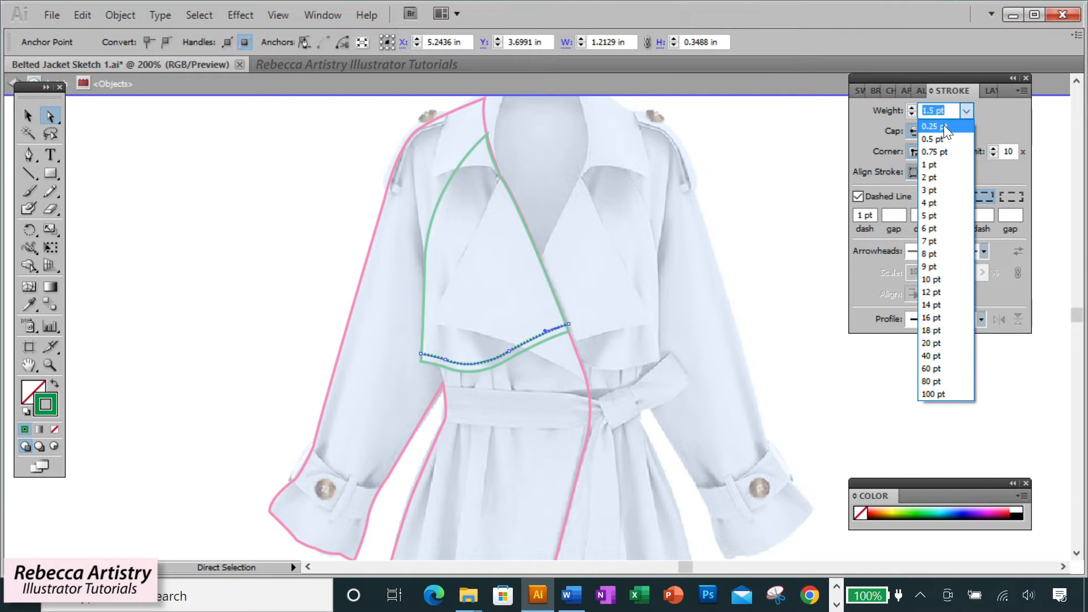
{"action": "left_click", "coordinate": [943, 125]}
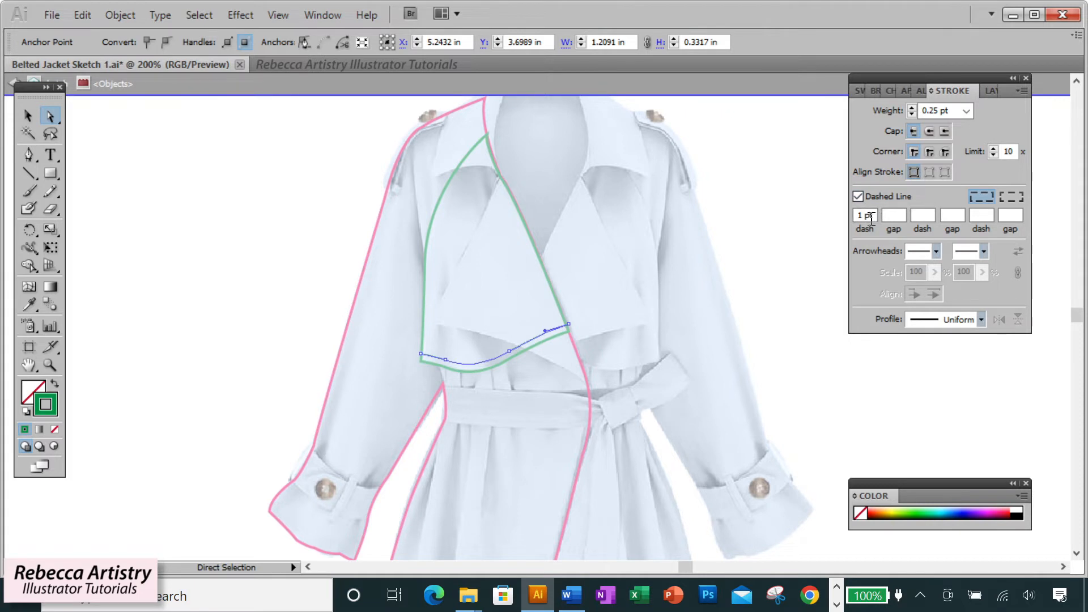
{"action": "left_click", "coordinate": [779, 257]}
{"action": "double_click", "coordinate": [587, 315]}
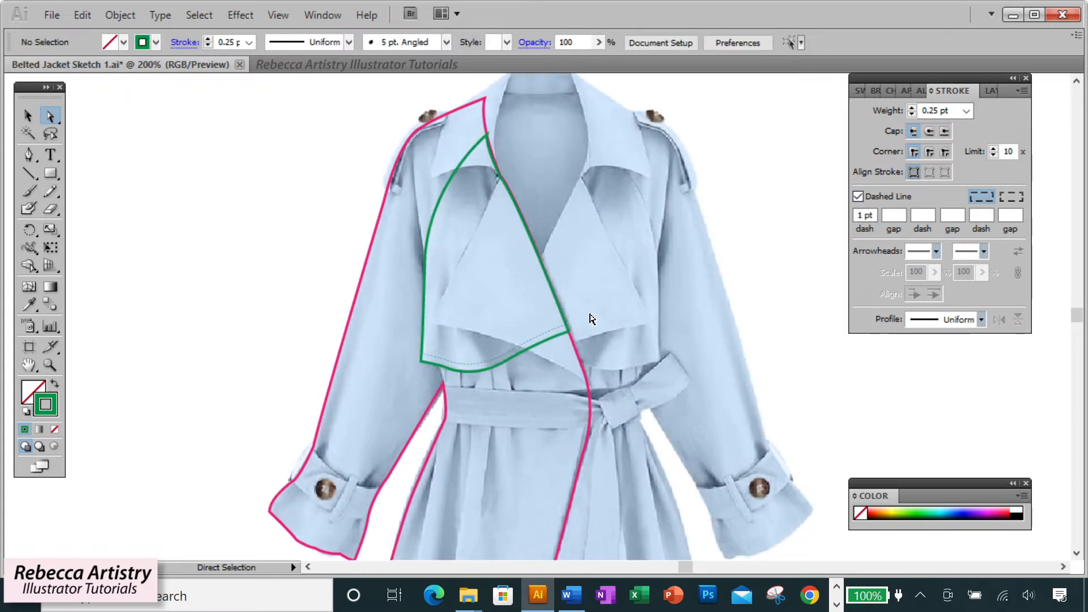
- Nudge the dashed stitch line down closer to the flap's lower edge and save the document
{"action": "left_click", "coordinate": [28, 117]}
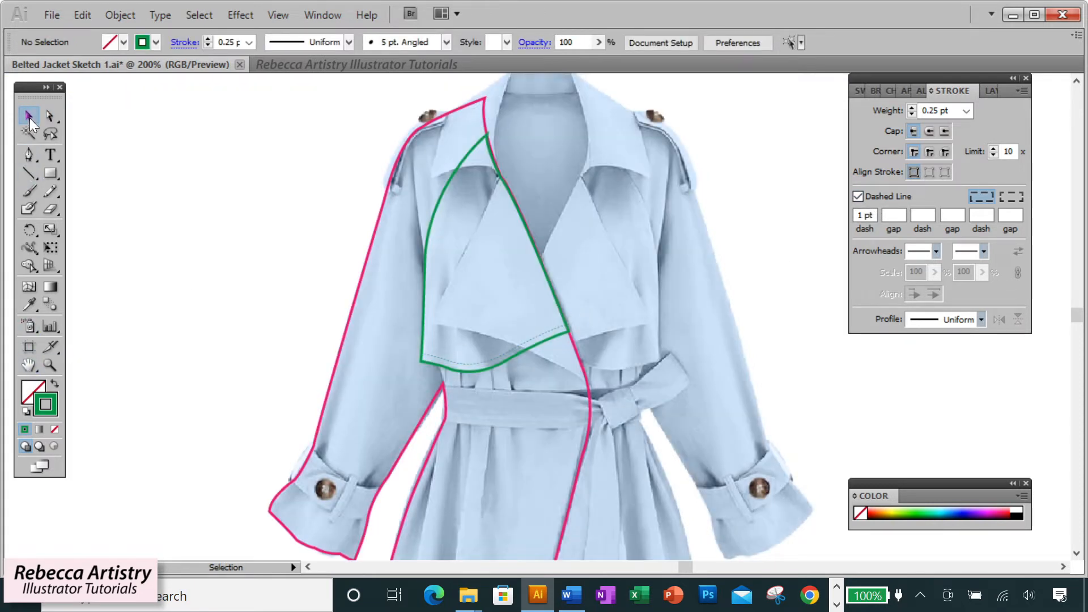
{"action": "left_click", "coordinate": [525, 344]}
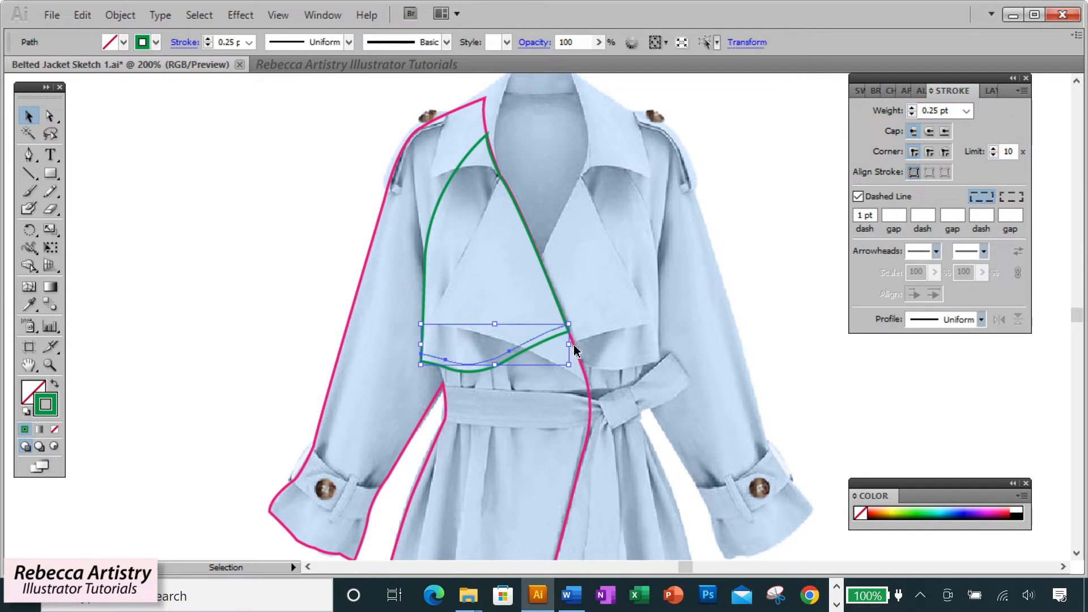
{"action": "key", "text": "Down"}
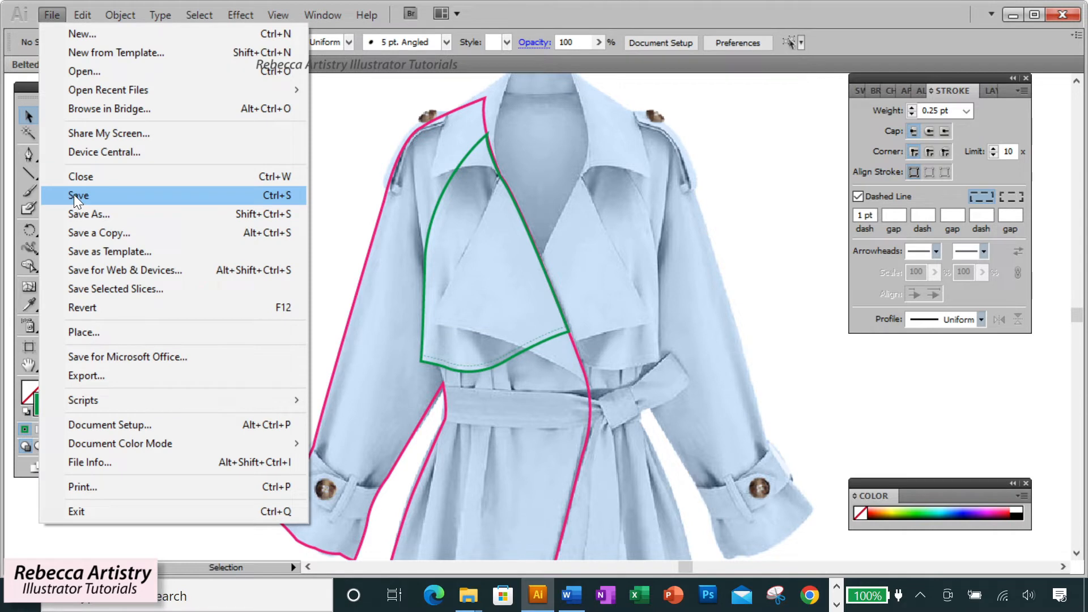
{"action": "left_click", "coordinate": [73, 195]}
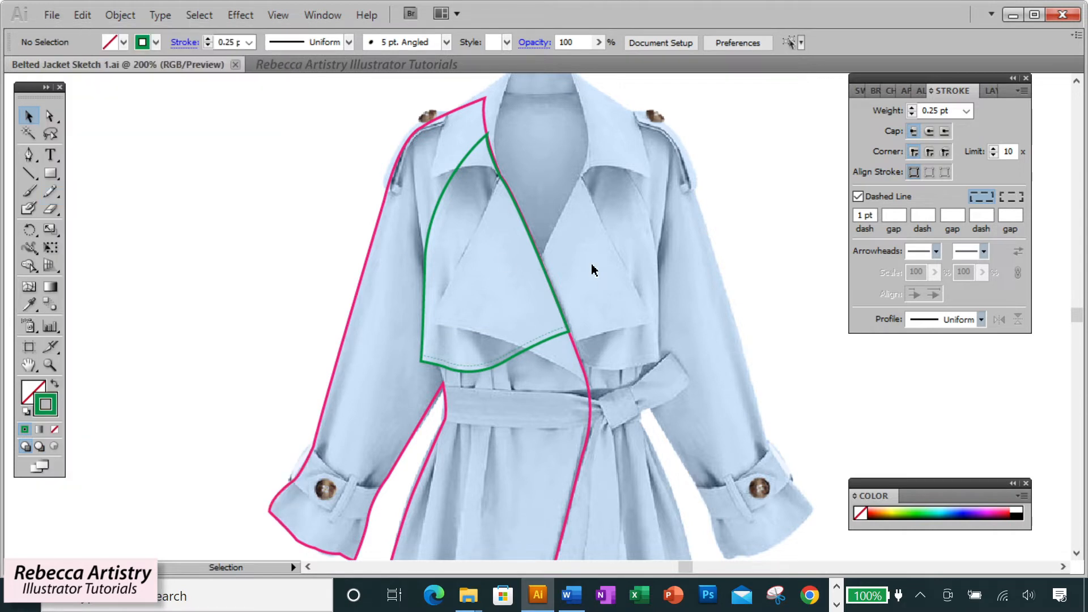
- Recolor the flap outline and its stitch line with the same pink stroke as the jacket outline, and deselect them
{"action": "key", "text": "F7"}
{"action": "left_click", "coordinate": [475, 372]}
{"action": "left_click", "coordinate": [862, 91]}
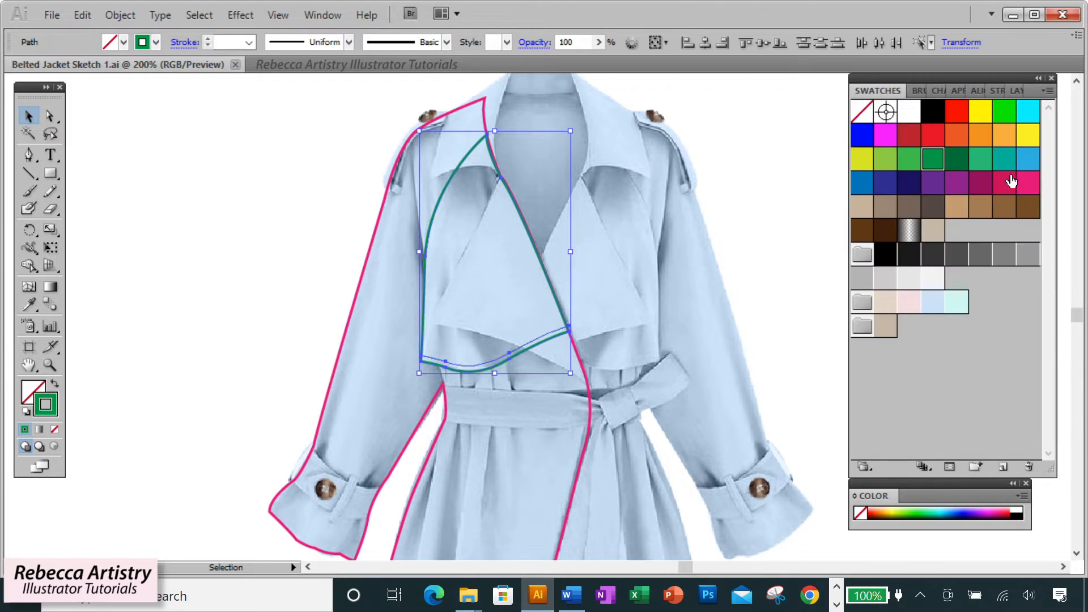
{"action": "left_click", "coordinate": [1027, 182]}
{"action": "left_click", "coordinate": [716, 245]}
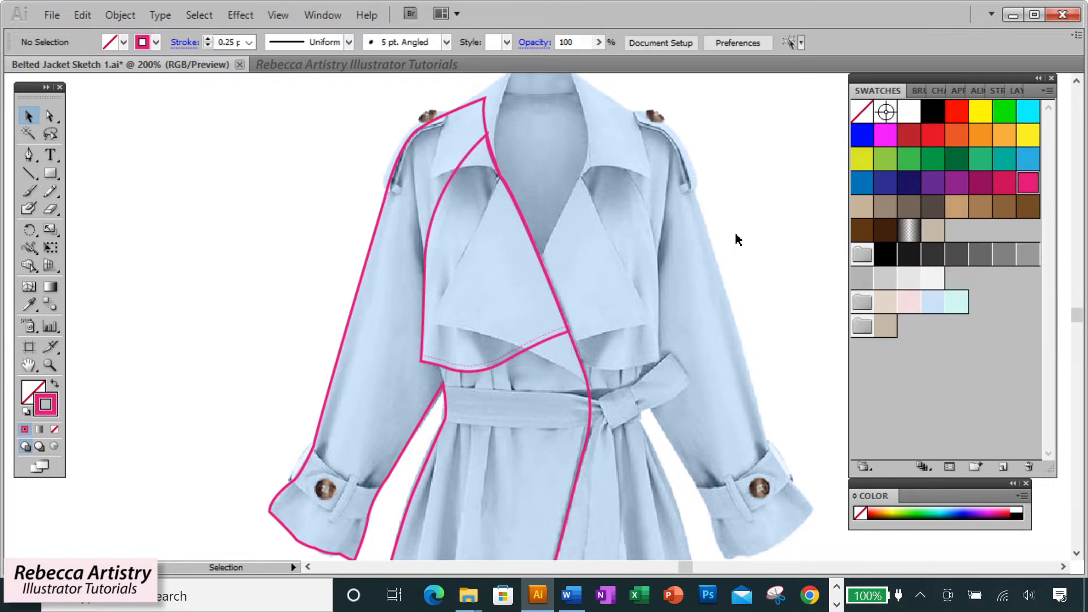
- Deselect the finished flap outlines and set up the Pen tool with a green stroke and no fill
{"action": "left_click", "coordinate": [421, 266]}
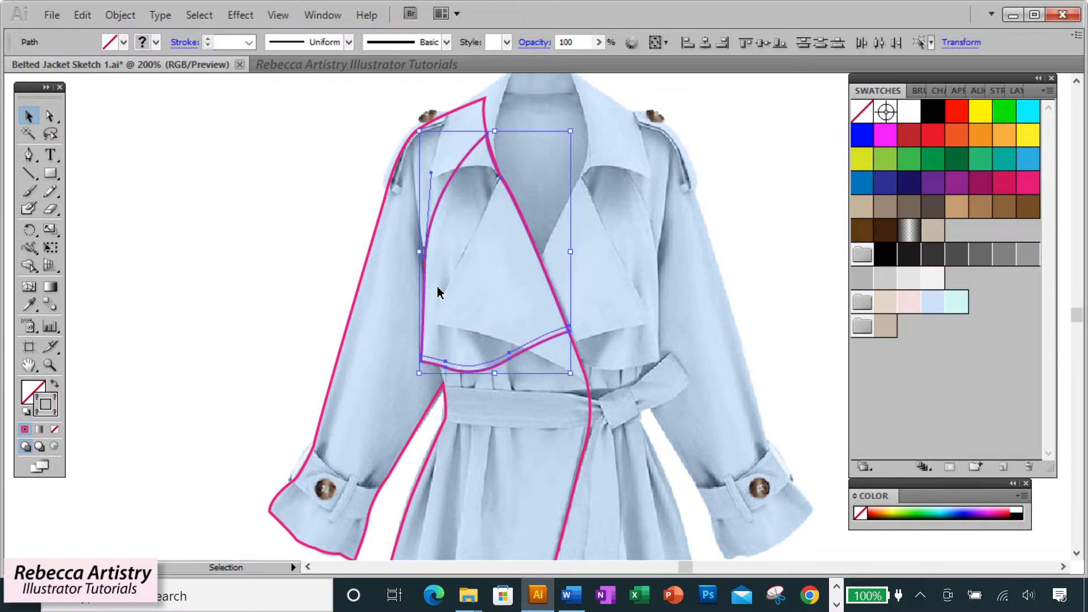
{"action": "left_click", "coordinate": [439, 290]}
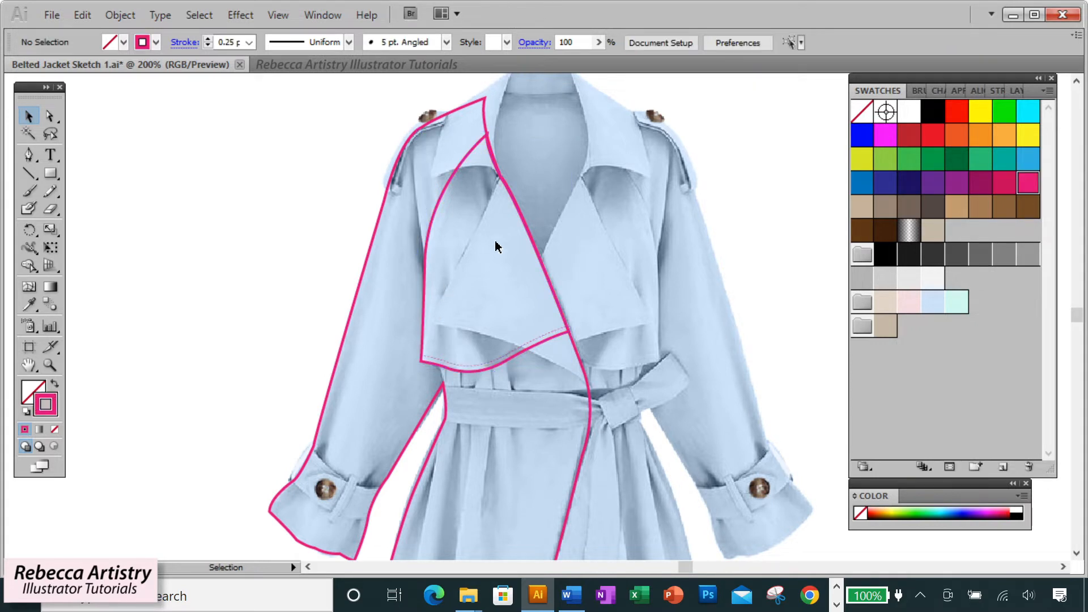
{"action": "key", "text": "ctrl+equal"}
{"action": "key", "text": "p"}
{"action": "left_click", "coordinate": [932, 159]}
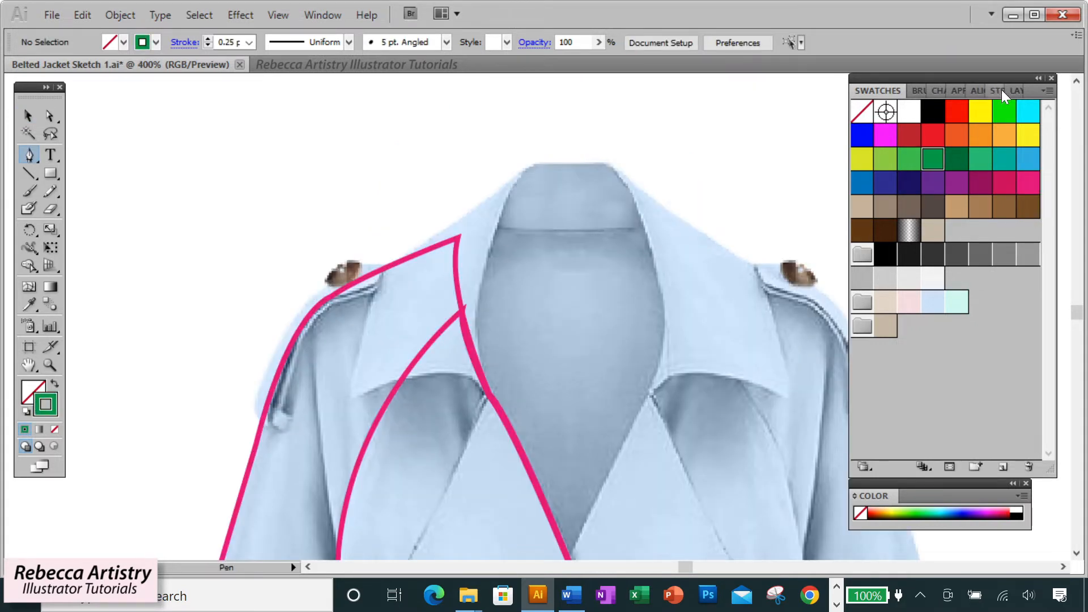
- Hide all four existing paths of the sketch layer so the reference photo is unobstructed
{"action": "left_click", "coordinate": [1015, 90]}
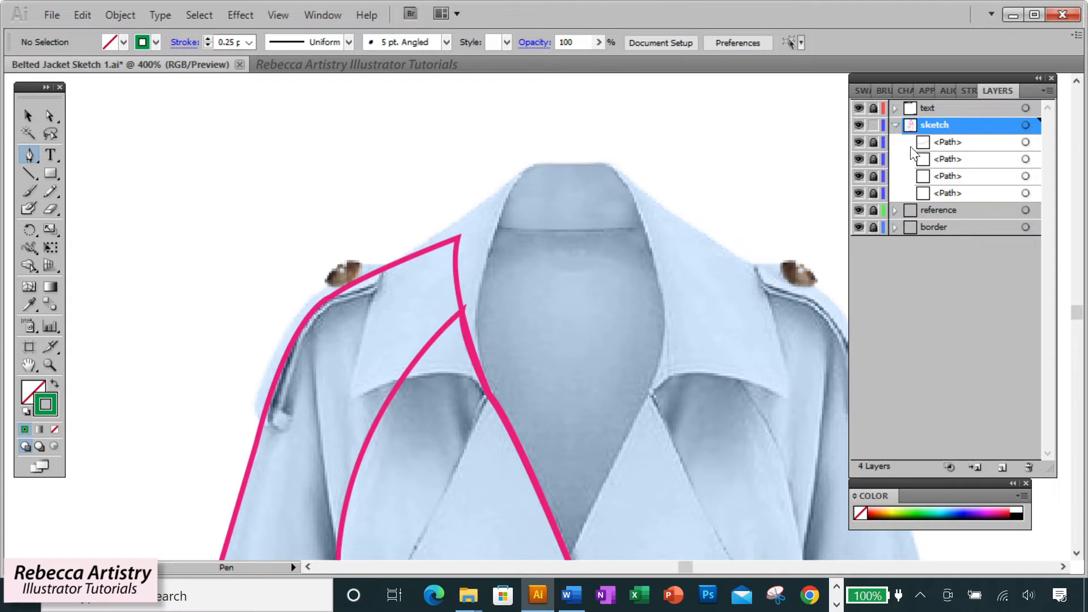
{"action": "left_click", "coordinate": [896, 124]}
{"action": "left_click", "coordinate": [895, 125]}
{"action": "left_click_drag", "start_coordinate": [859, 142], "coordinate": [860, 193]}
- Draw the left collar's upper edge with the Pen tool, from the back neck's center around the neck corner to the shoulder beside the epaulette
{"action": "key", "text": "ctrl+minus"}
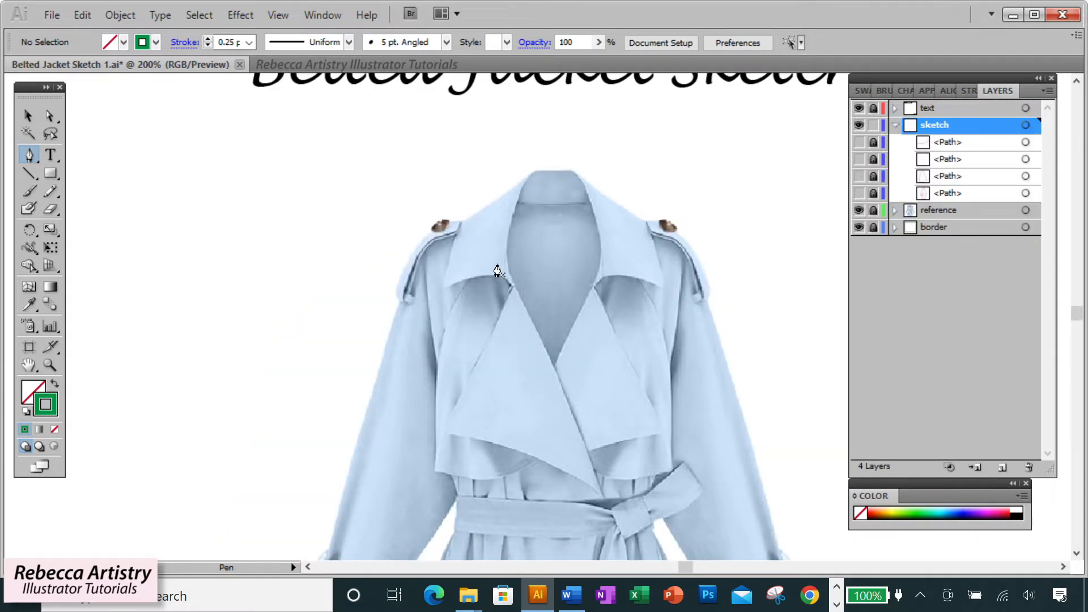
{"action": "key", "text": "ctrl+plus"}
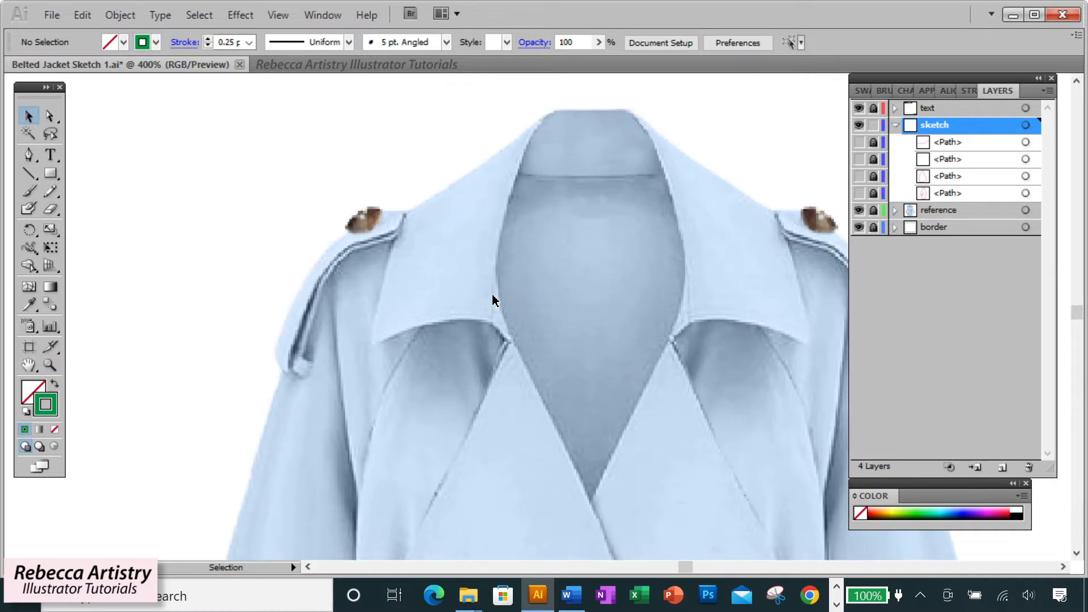
{"action": "key", "text": "ctrl+minus"}
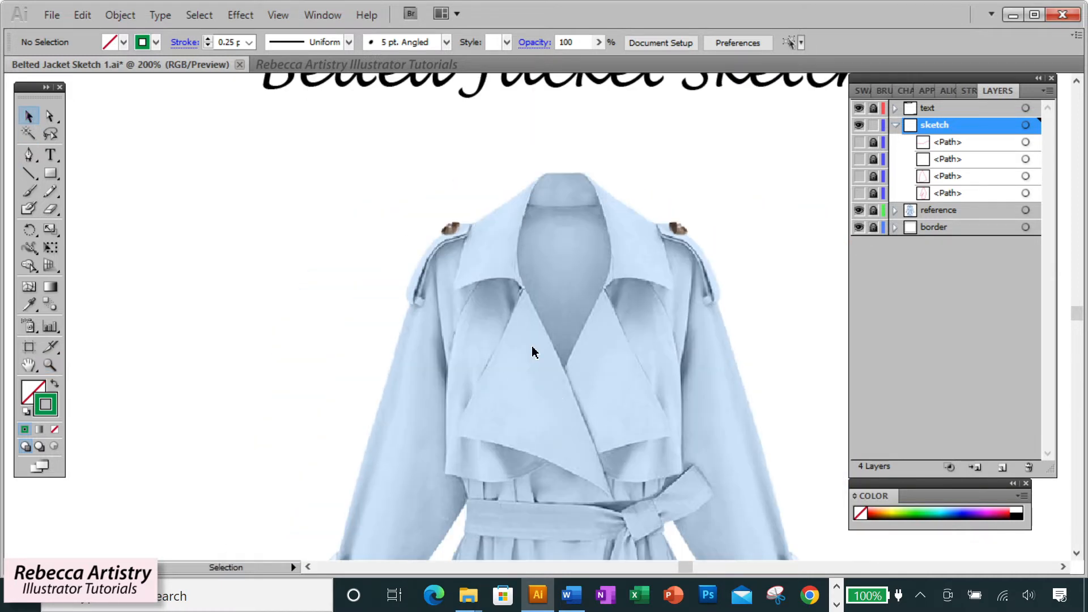
{"action": "left_click", "coordinate": [50, 365]}
{"action": "left_click", "coordinate": [539, 305]}
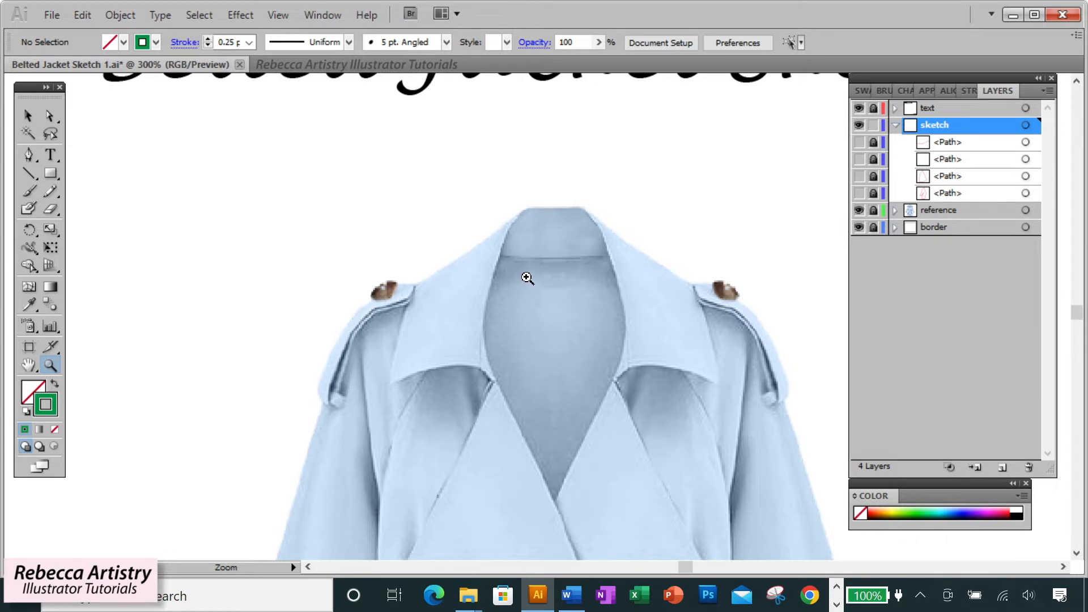
{"action": "left_click", "coordinate": [536, 357]}
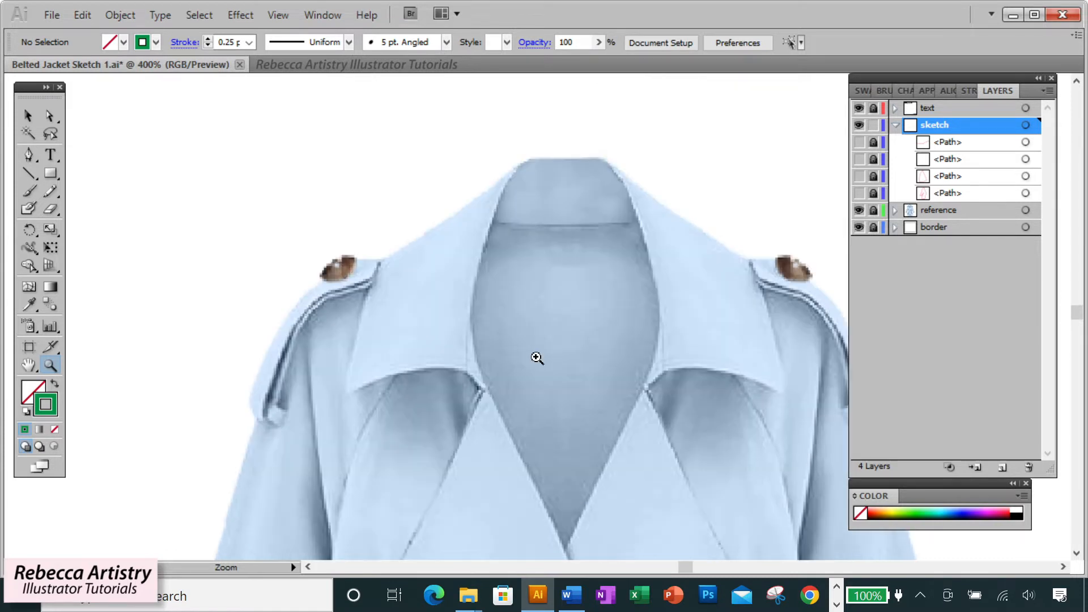
{"action": "left_click", "coordinate": [29, 154]}
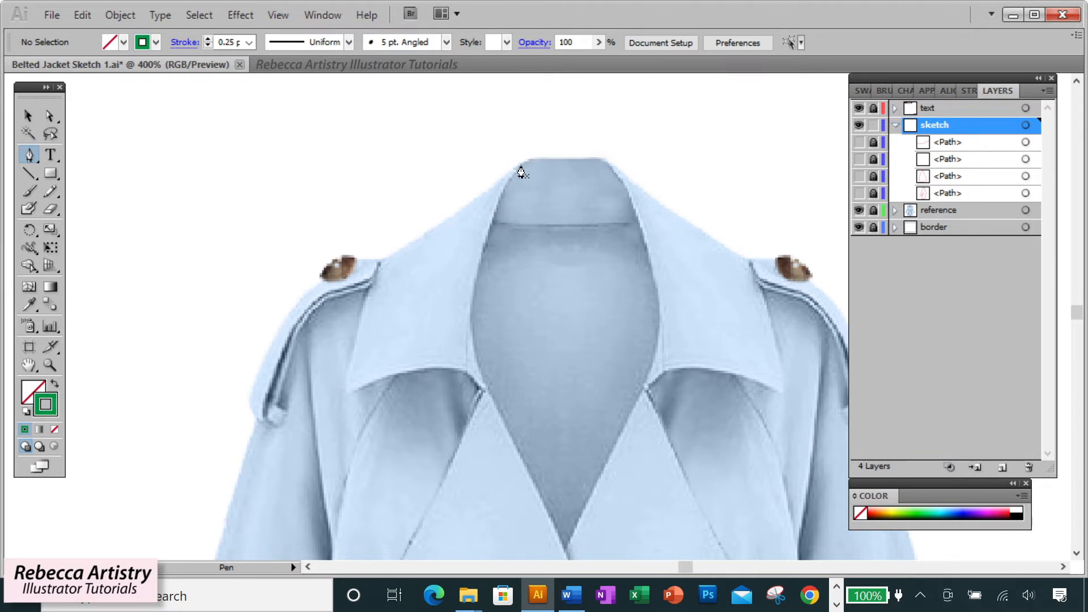
{"action": "left_click", "coordinate": [563, 159]}
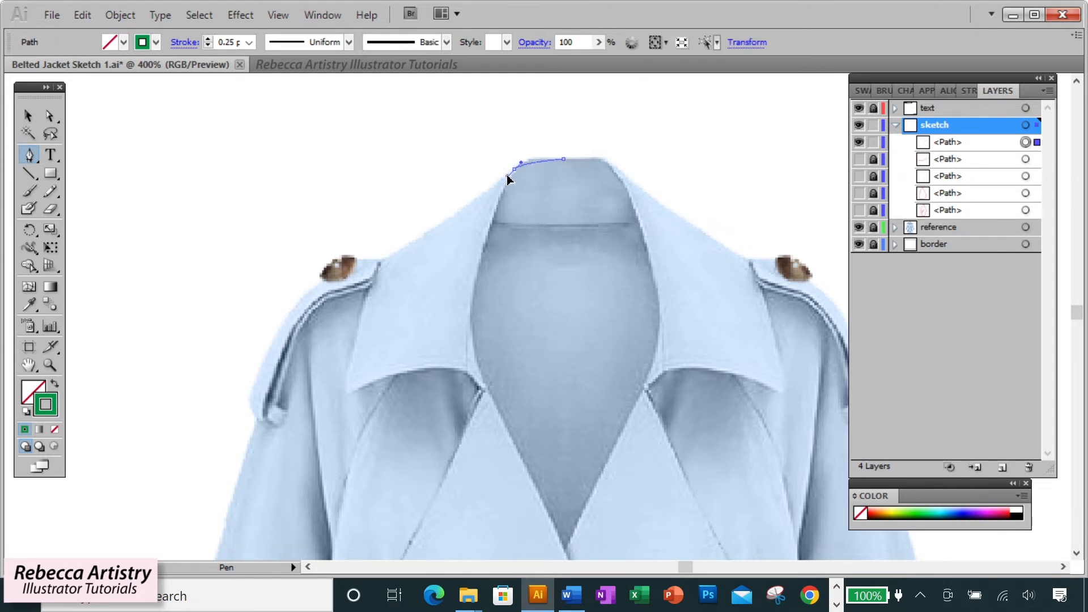
{"action": "left_click_drag", "start_coordinate": [501, 181], "coordinate": [501, 181]}
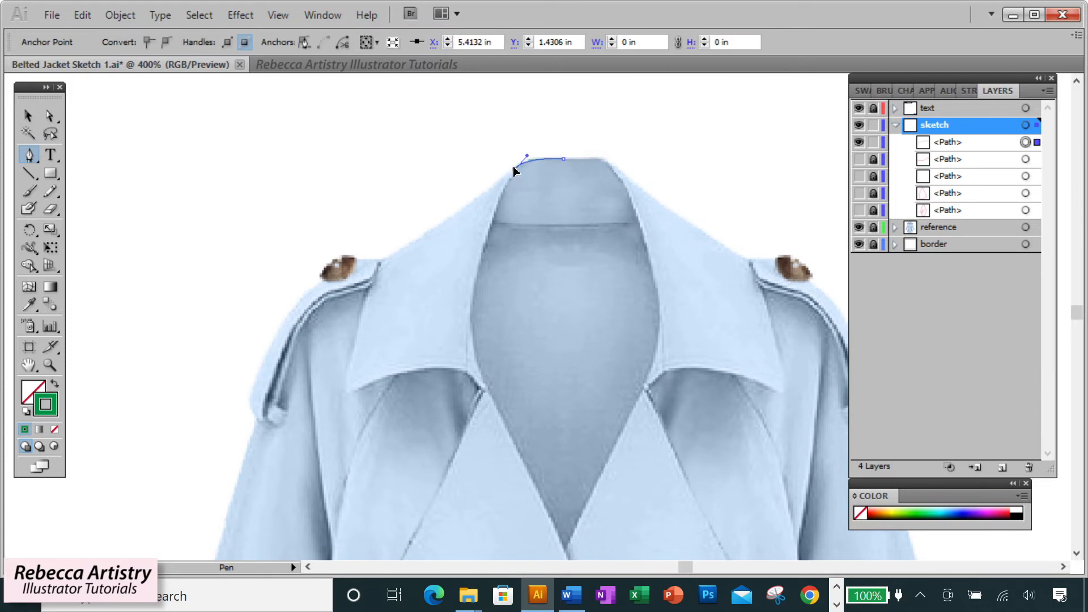
{"action": "left_click_drag", "start_coordinate": [383, 259], "coordinate": [361, 266]}
{"action": "left_click", "coordinate": [383, 259]}
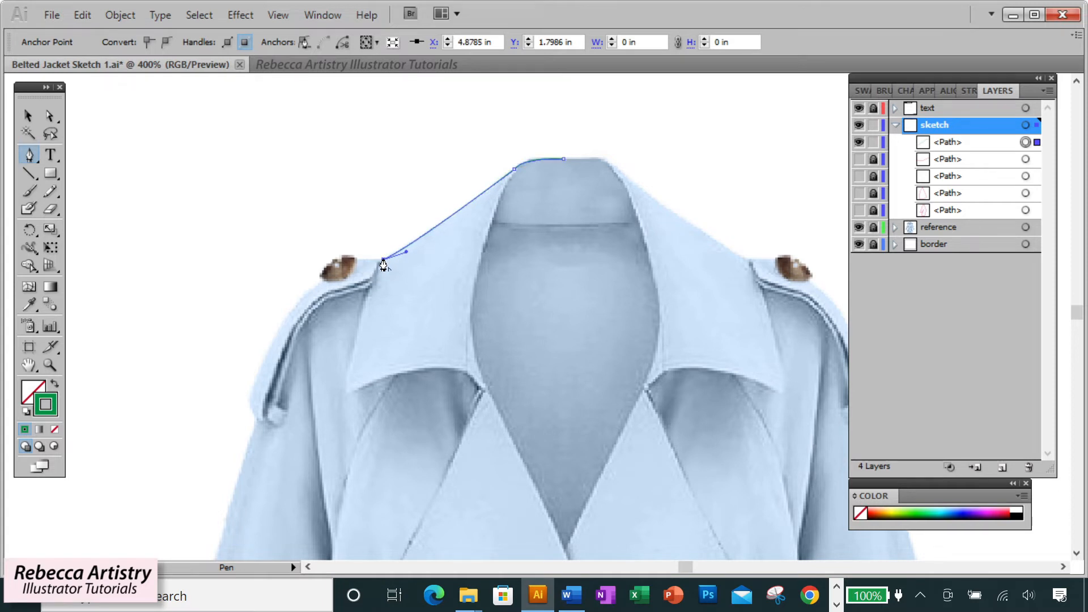
- Continue the collar path down its outer edge, around a rounded tip and along the curved lower edge to the inner corner
{"action": "left_click_drag", "start_coordinate": [340, 385], "coordinate": [341, 390]}
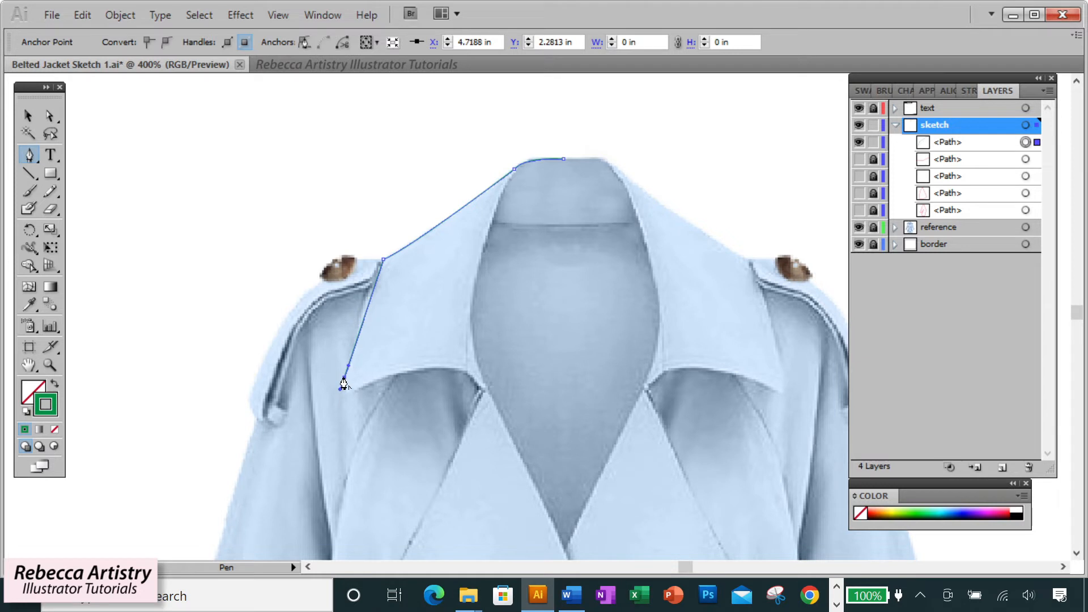
{"action": "left_click", "coordinate": [355, 389], "text": "ctrl"}
{"action": "left_click", "coordinate": [356, 392], "text": "ctrl"}
{"action": "left_click_drag", "start_coordinate": [466, 372], "coordinate": [503, 387]}
{"action": "left_click", "coordinate": [466, 374]}
- Extend the collar path up the inner edge to the neck seam and along the seam to the back neck's center
{"action": "left_click_drag", "start_coordinate": [469, 319], "coordinate": [474, 299]}
{"action": "left_click", "coordinate": [470, 322]}
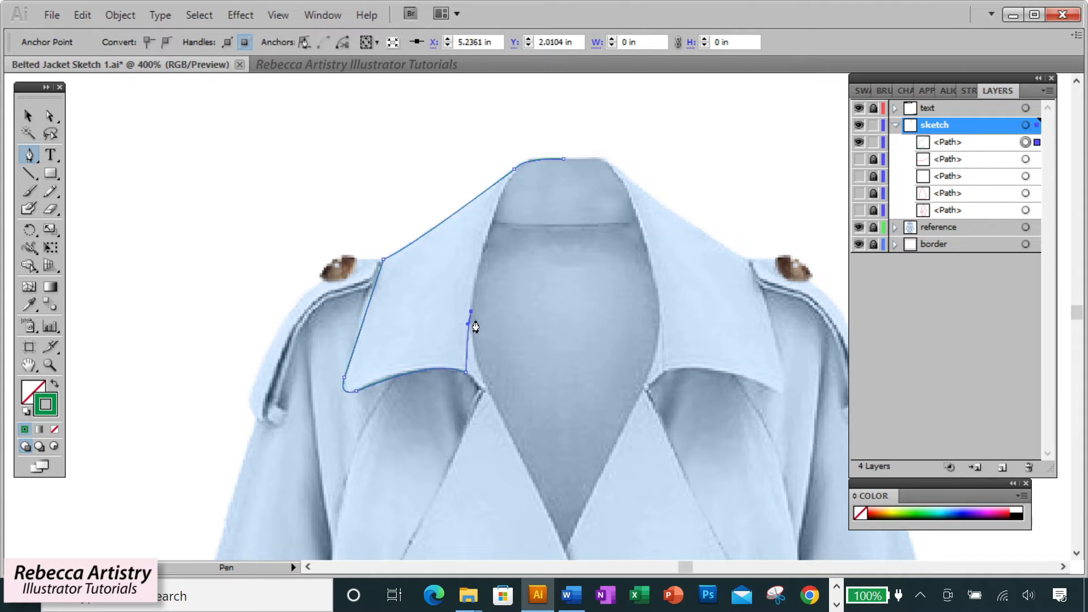
{"action": "left_click", "coordinate": [491, 228]}
{"action": "left_click_drag", "start_coordinate": [495, 214], "coordinate": [498, 211]}
{"action": "left_click", "coordinate": [492, 226]}
{"action": "left_click_drag", "start_coordinate": [566, 224], "coordinate": [585, 225]}
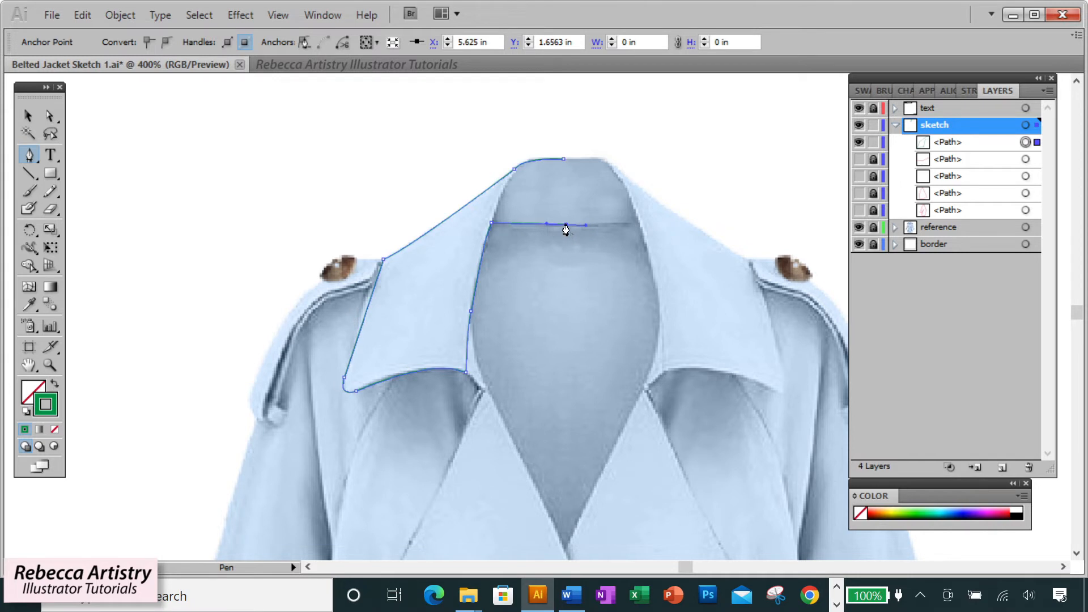
- Set the collar path's stroke weight to 1 pt and deselect the path
{"action": "left_click", "coordinate": [969, 90]}
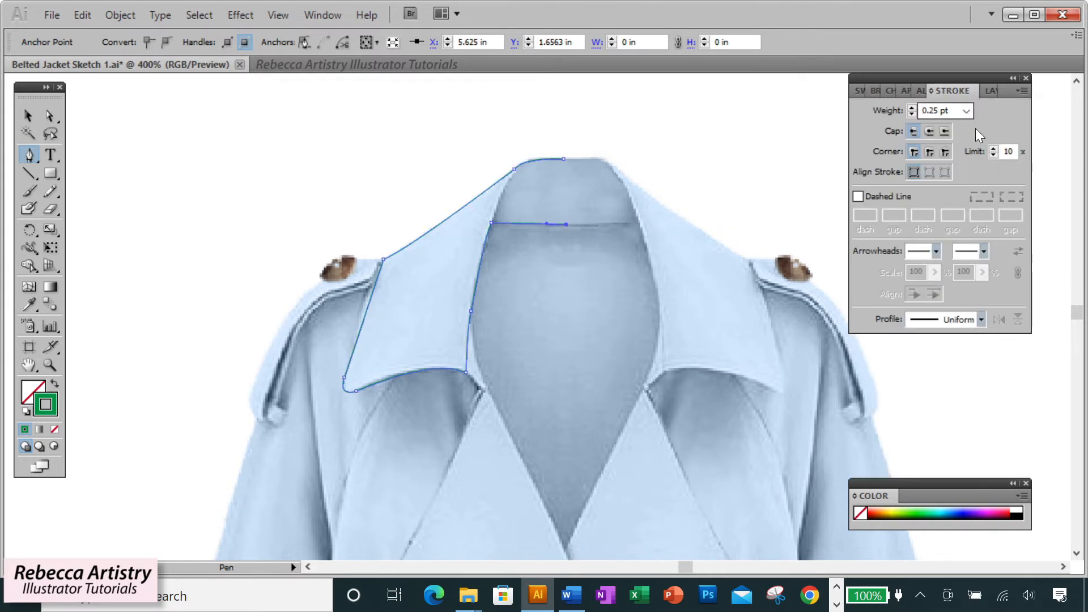
{"action": "left_click", "coordinate": [967, 111]}
{"action": "left_click", "coordinate": [932, 165]}
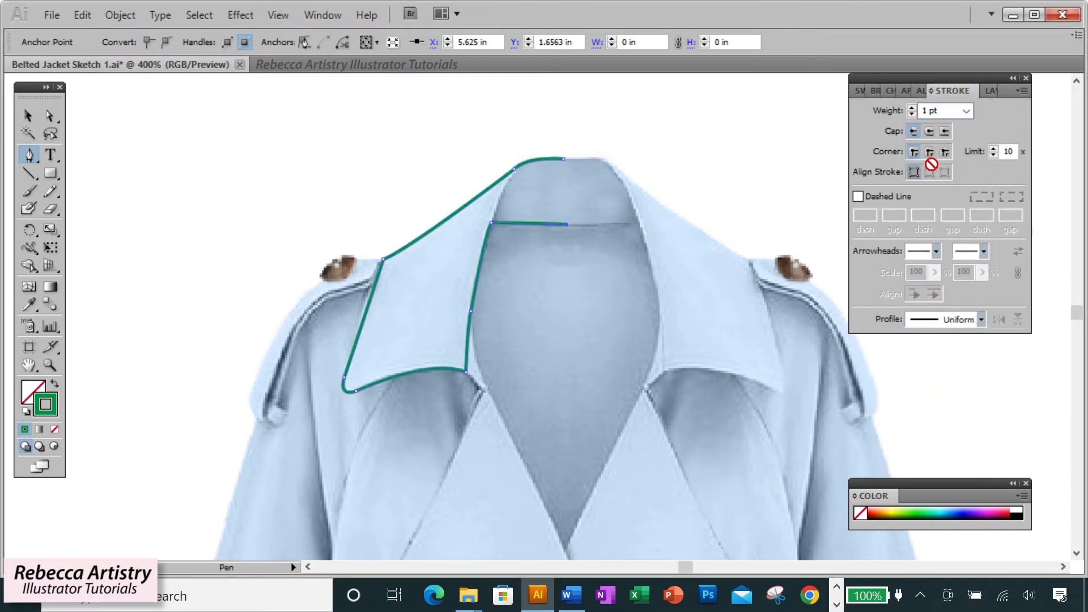
{"action": "left_click", "coordinate": [993, 90]}
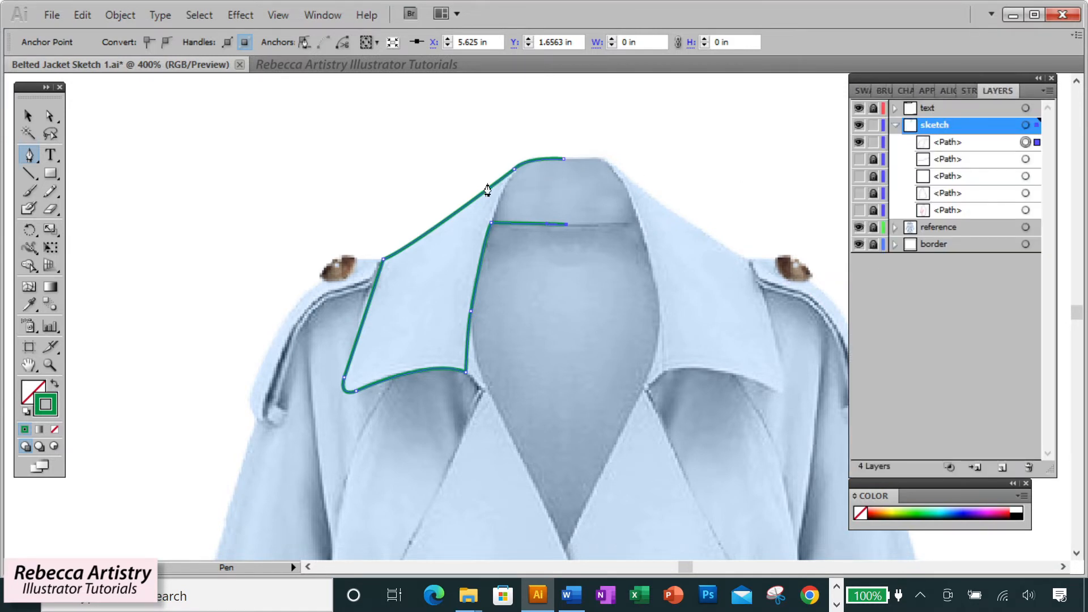
{"action": "left_click", "coordinate": [49, 116]}
{"action": "left_click", "coordinate": [450, 131]}
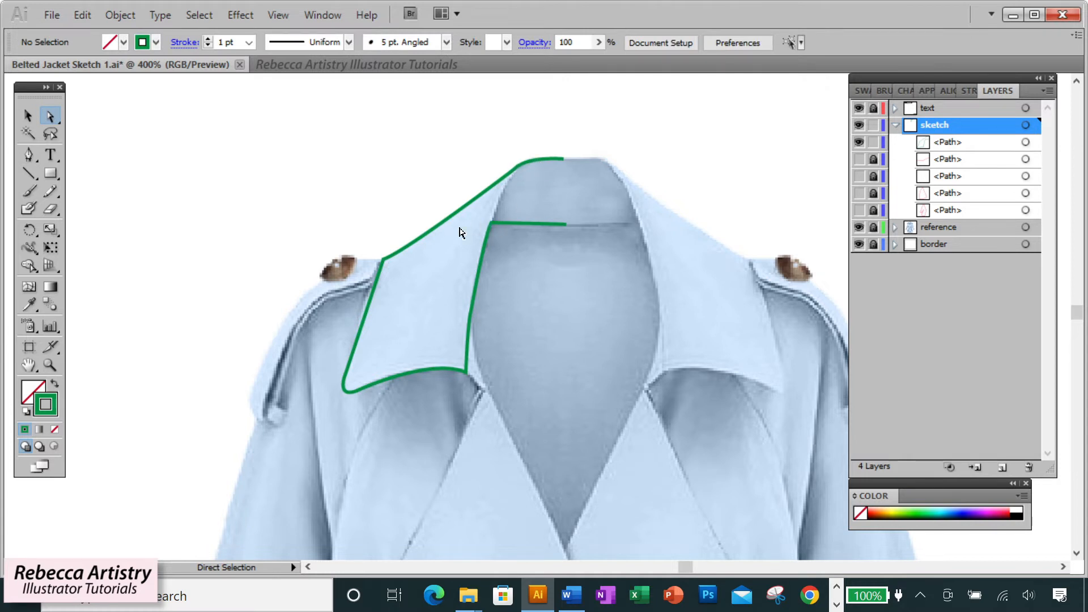
- Nudge the collar's shoulder anchor point slightly left and the neck-seam anchor point slightly right to match the photo
{"action": "left_click_drag", "start_coordinate": [376, 251], "coordinate": [404, 281]}
{"action": "key", "text": "Left"}
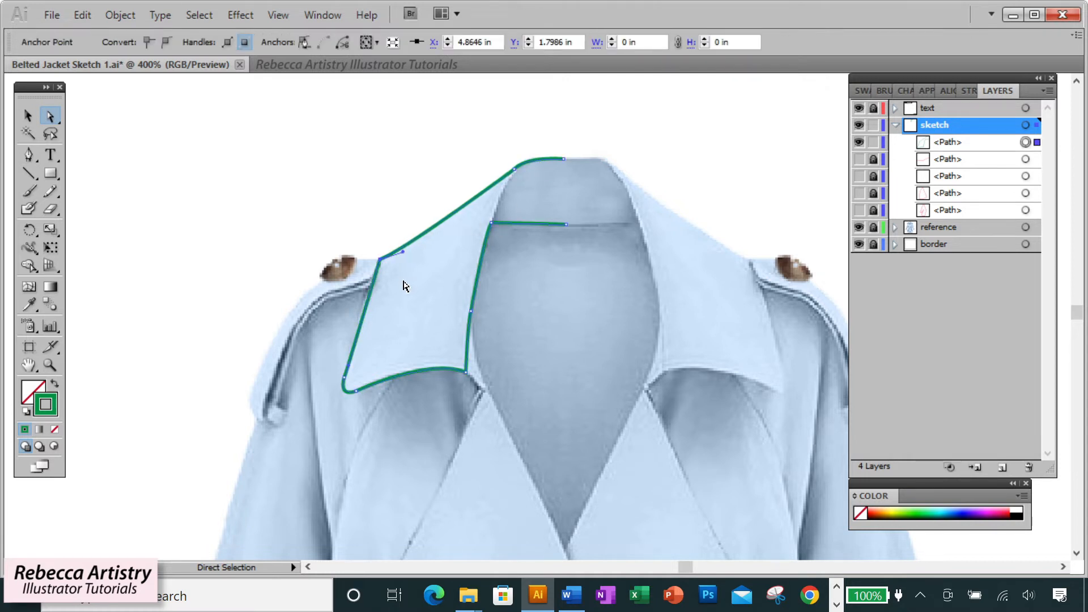
{"action": "left_click", "coordinate": [510, 236]}
{"action": "left_click", "coordinate": [491, 225]}
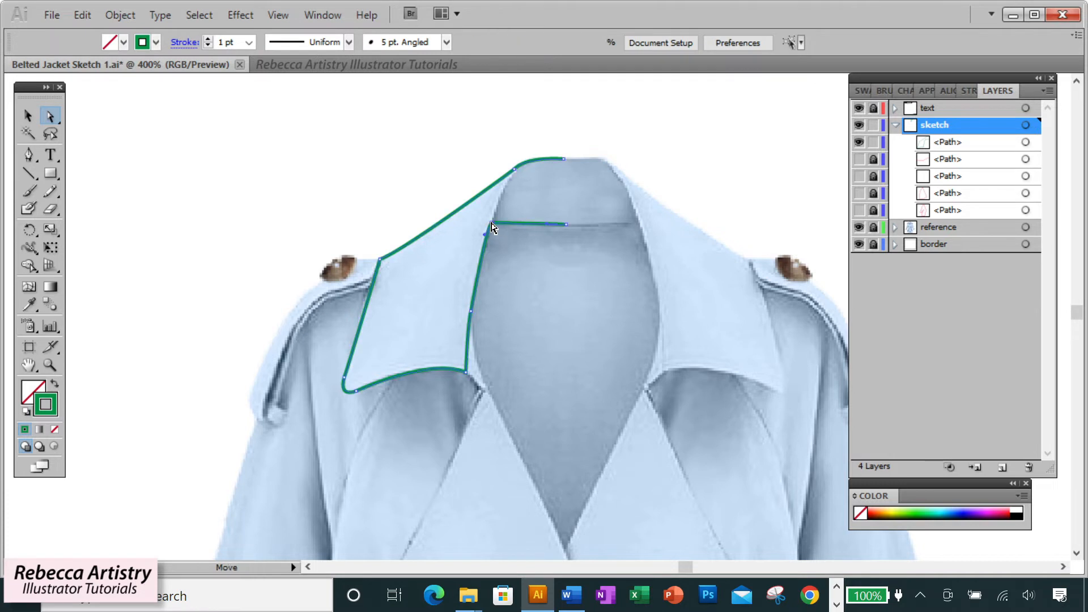
{"action": "key", "text": "Right"}
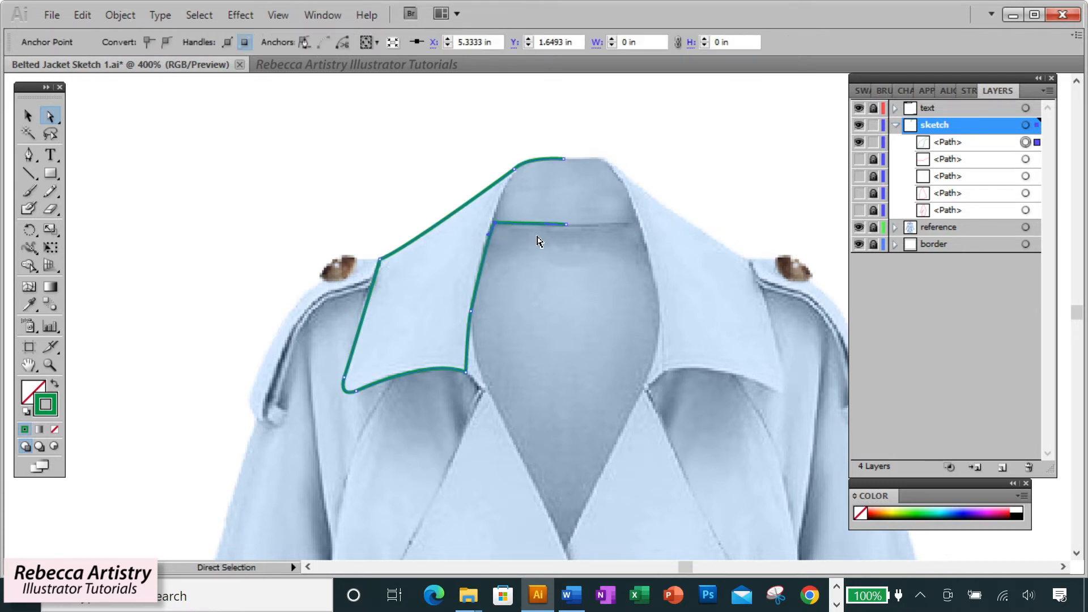
{"action": "left_click", "coordinate": [537, 241]}
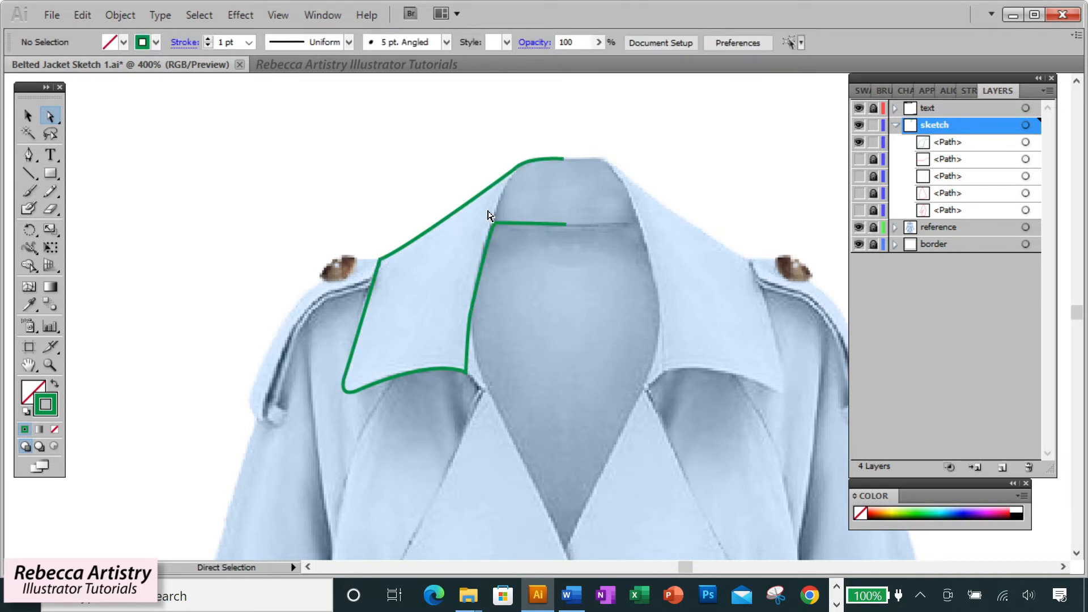
- Draw the collar's roll line as a separate short curve from the neck-seam corner up toward the neck's top edge
{"action": "left_click", "coordinate": [33, 155]}
{"action": "left_click", "coordinate": [495, 224]}
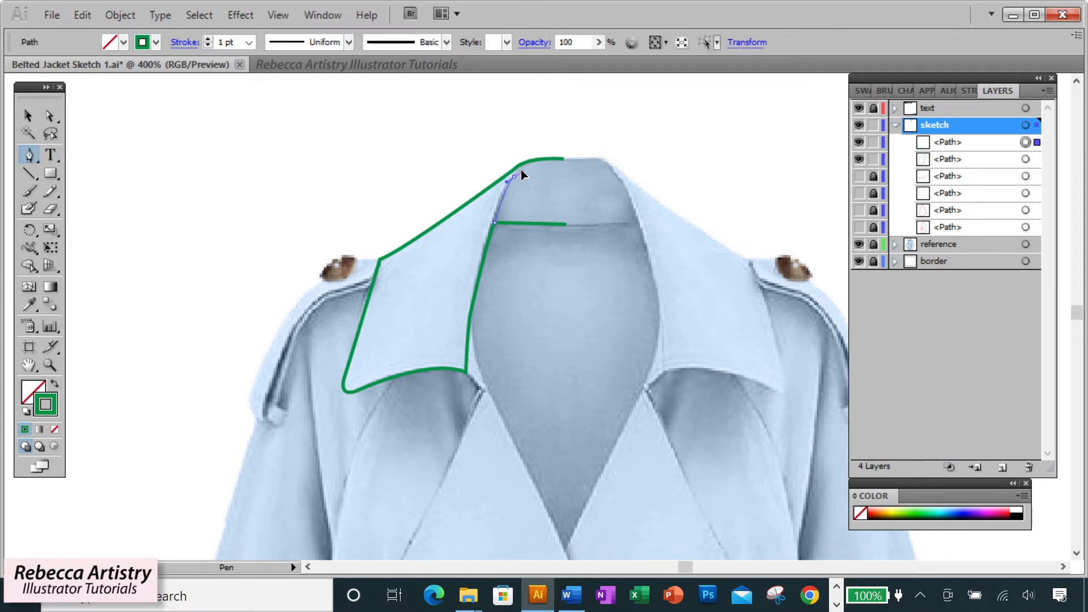
{"action": "left_click_drag", "start_coordinate": [515, 177], "coordinate": [524, 171]}
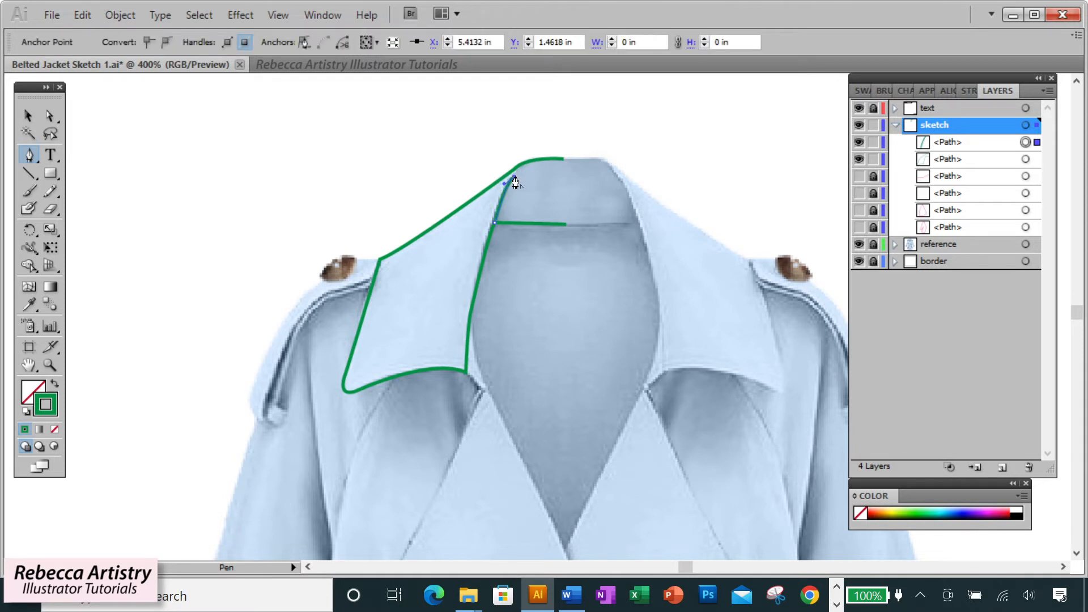
{"action": "left_click", "coordinate": [50, 116]}
{"action": "left_click", "coordinate": [369, 110]}
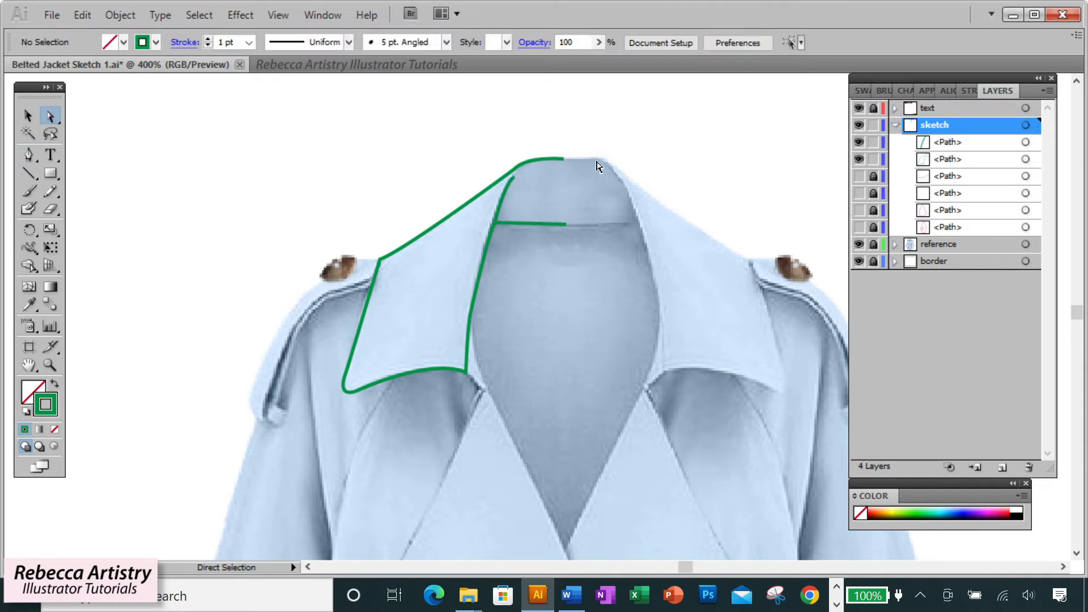
- Shift the collar's upper neck-corner anchor point slightly outward above the end of the roll line
{"action": "left_click", "coordinate": [515, 168]}
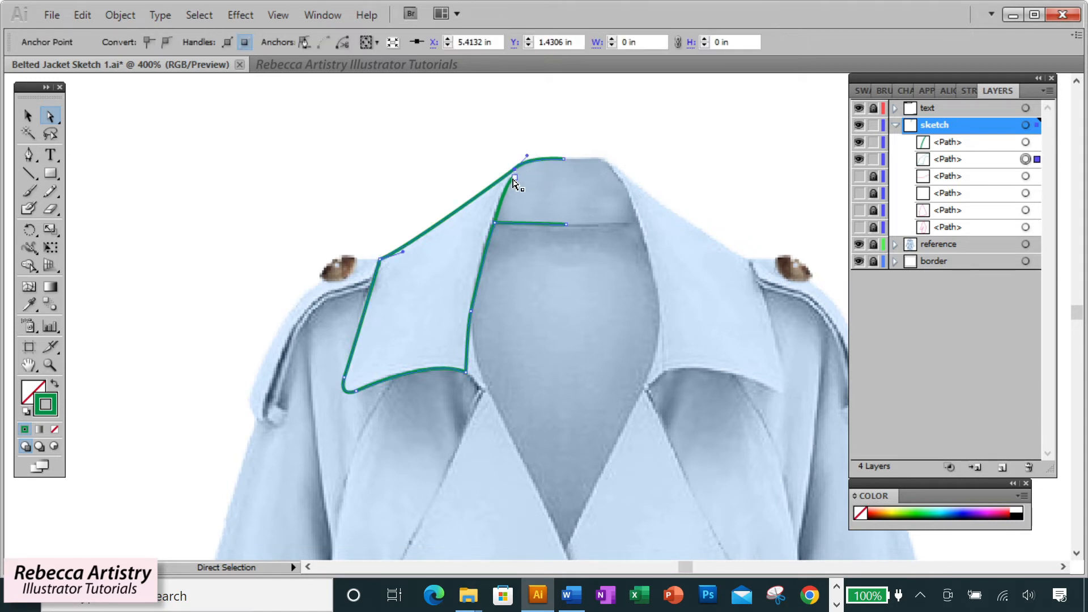
{"action": "left_click", "coordinate": [539, 186]}
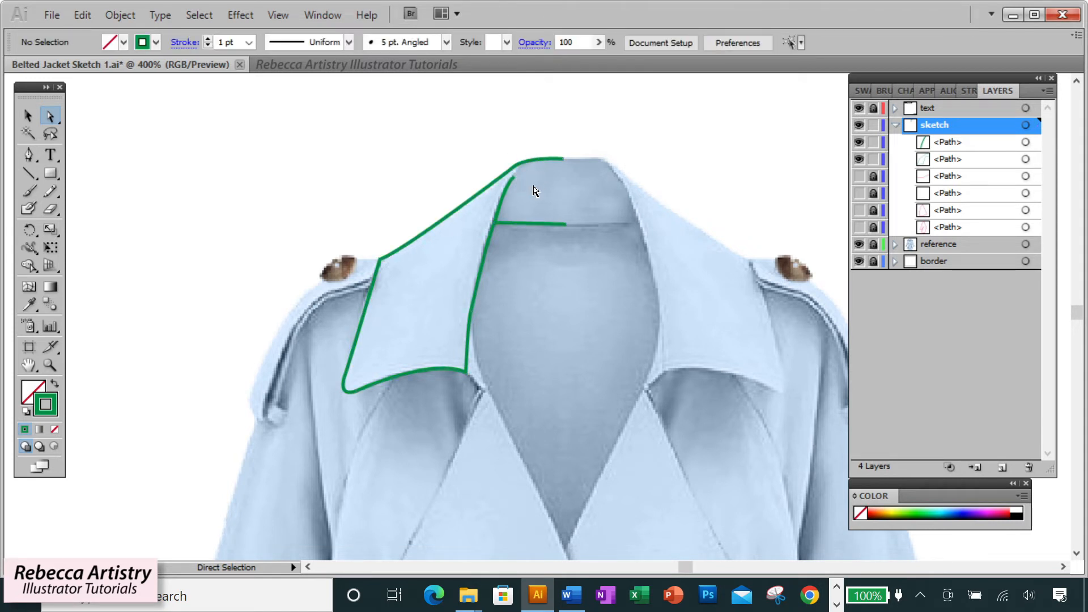
{"action": "left_click", "coordinate": [521, 159]}
{"action": "left_click", "coordinate": [564, 182]}
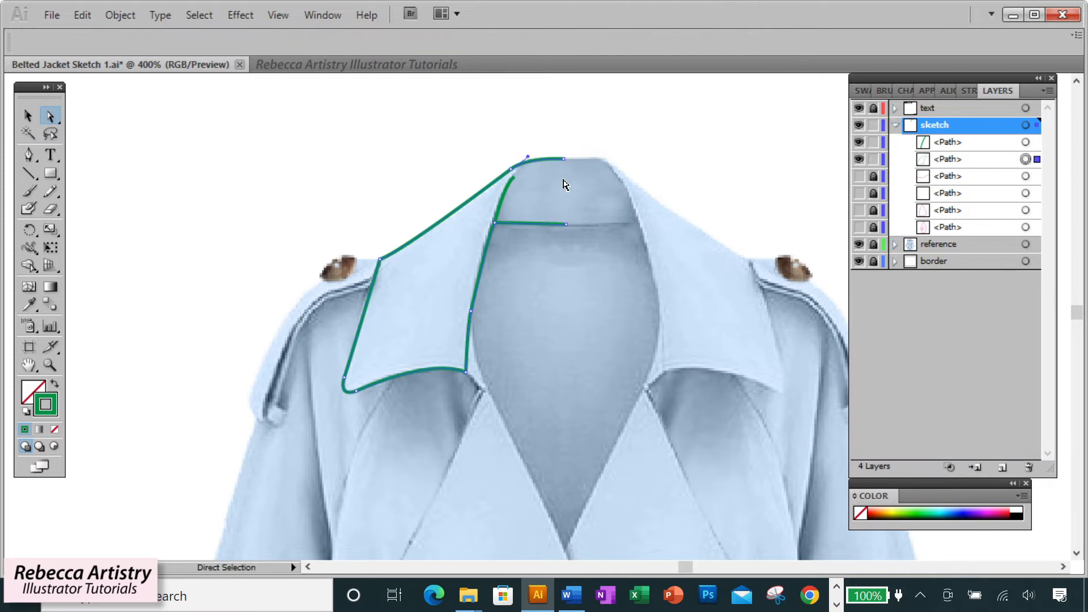
- Try a white fill on the collar shape and undo it
{"action": "left_click", "coordinate": [555, 162]}
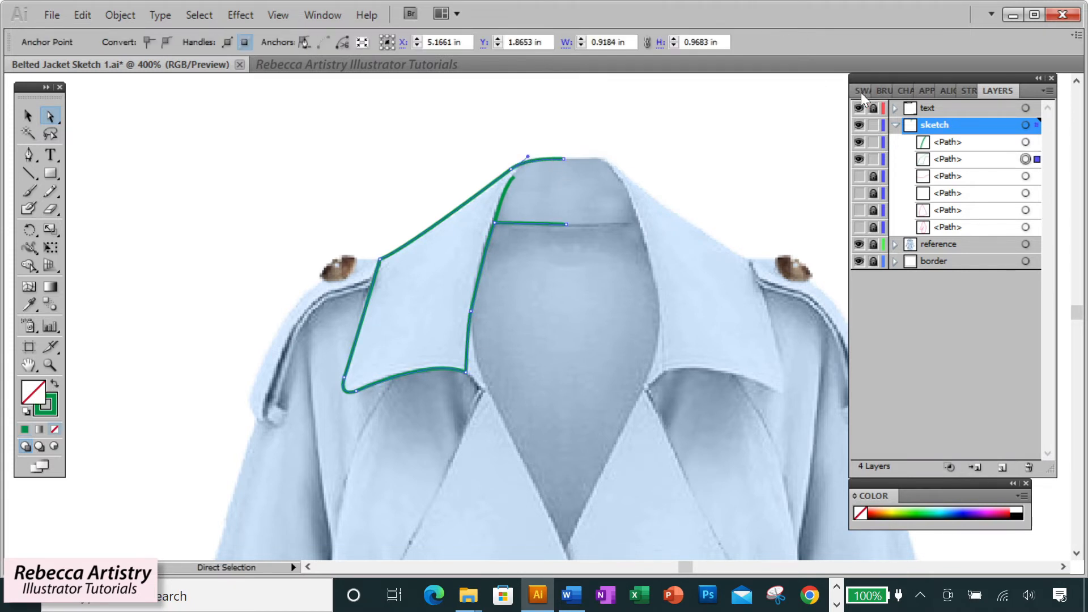
{"action": "left_click", "coordinate": [862, 91]}
{"action": "left_click", "coordinate": [909, 111]}
{"action": "left_click", "coordinate": [719, 159]}
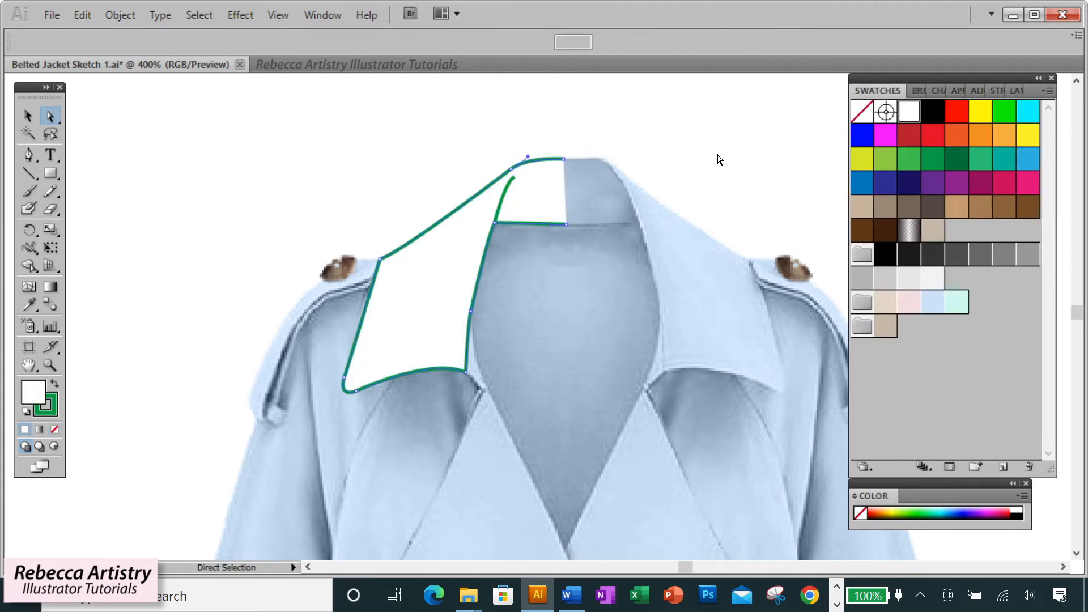
{"action": "key", "text": "ctrl+z"}
{"action": "key", "text": "ctrl+z"}
{"action": "key", "text": "ctrl+z"}
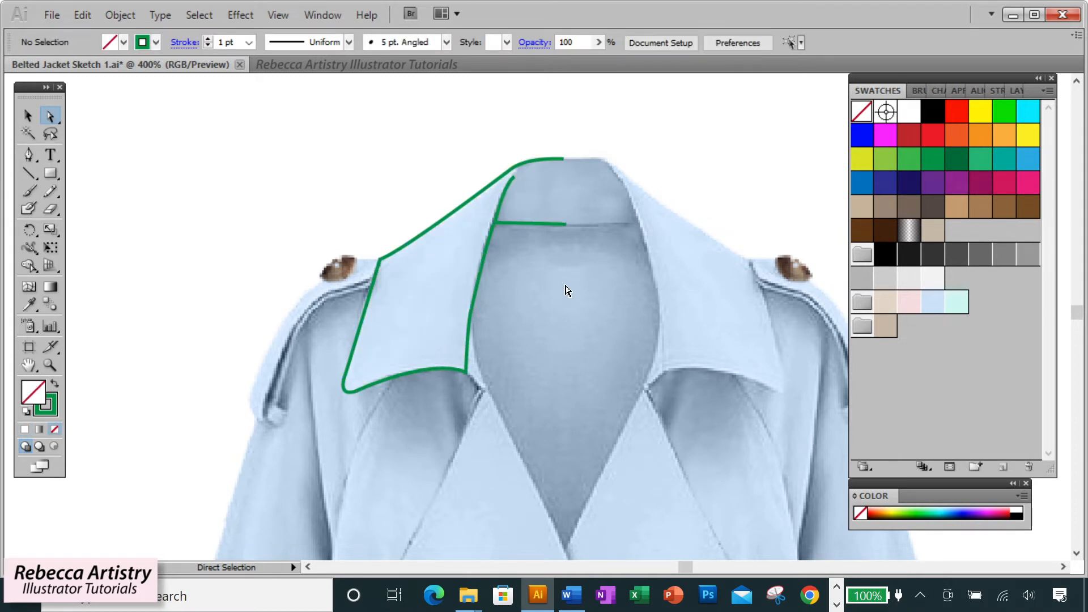
- Lock the finished collar and roll line paths in the sketch layer and make the stroke the active colour attribute
{"action": "left_click", "coordinate": [1007, 90]}
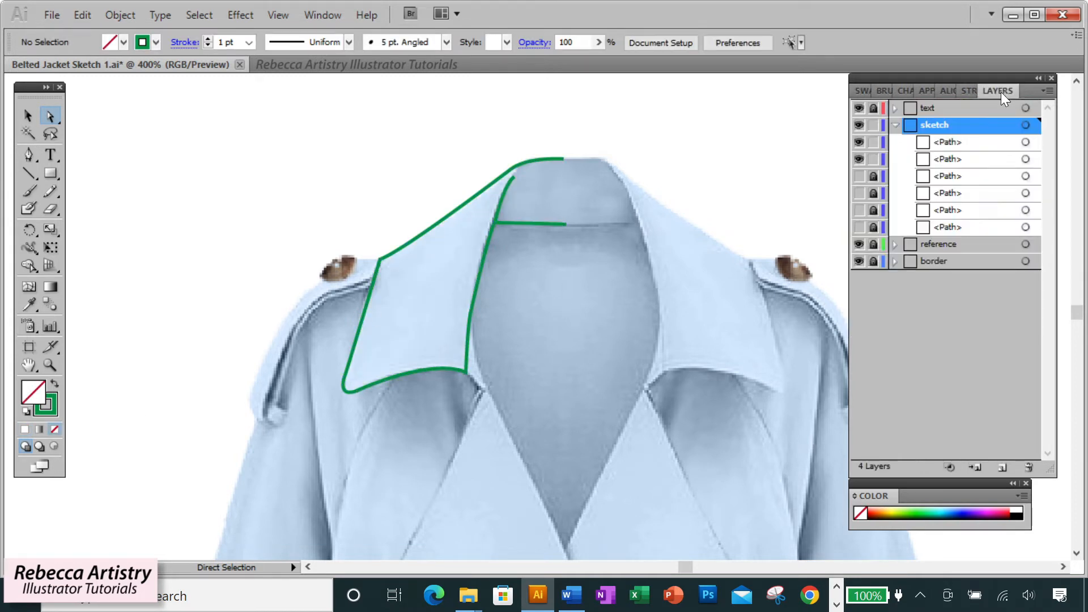
{"action": "key", "text": "ctrl+a"}
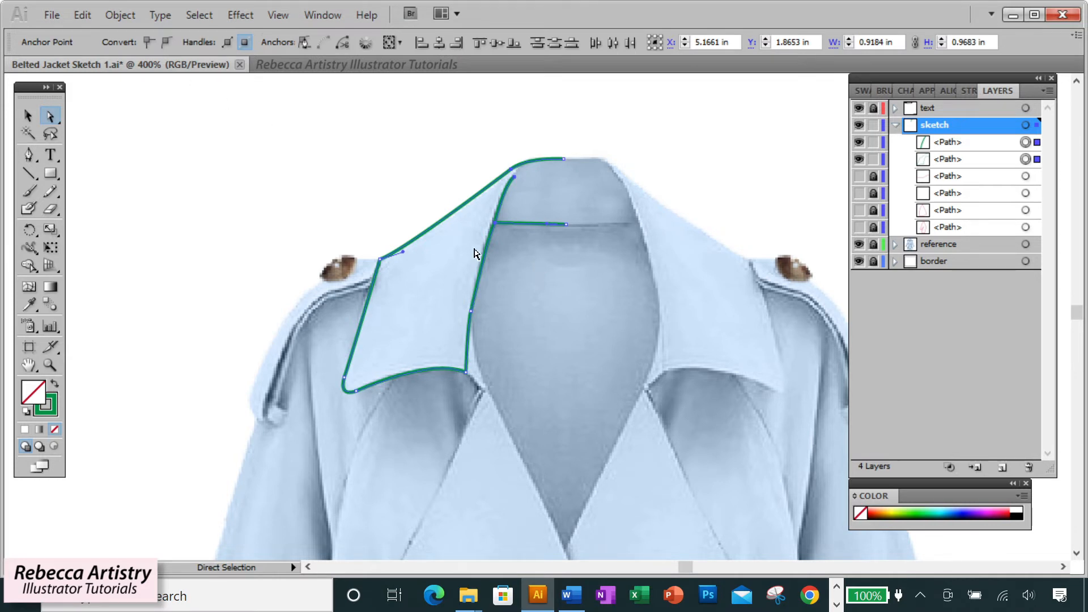
{"action": "left_click", "coordinate": [441, 260]}
{"action": "left_click", "coordinate": [48, 409]}
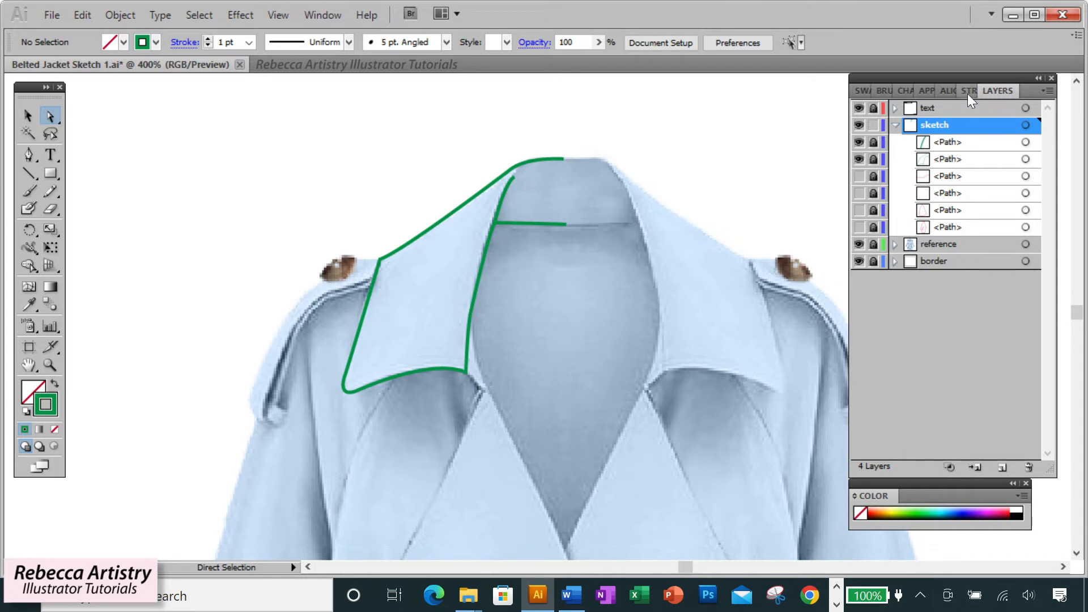
- Draw a small closed triangle with a bright pink stroke between the collar's inner lower edge and the lapel's top point, and lock it
{"action": "left_click", "coordinate": [860, 90]}
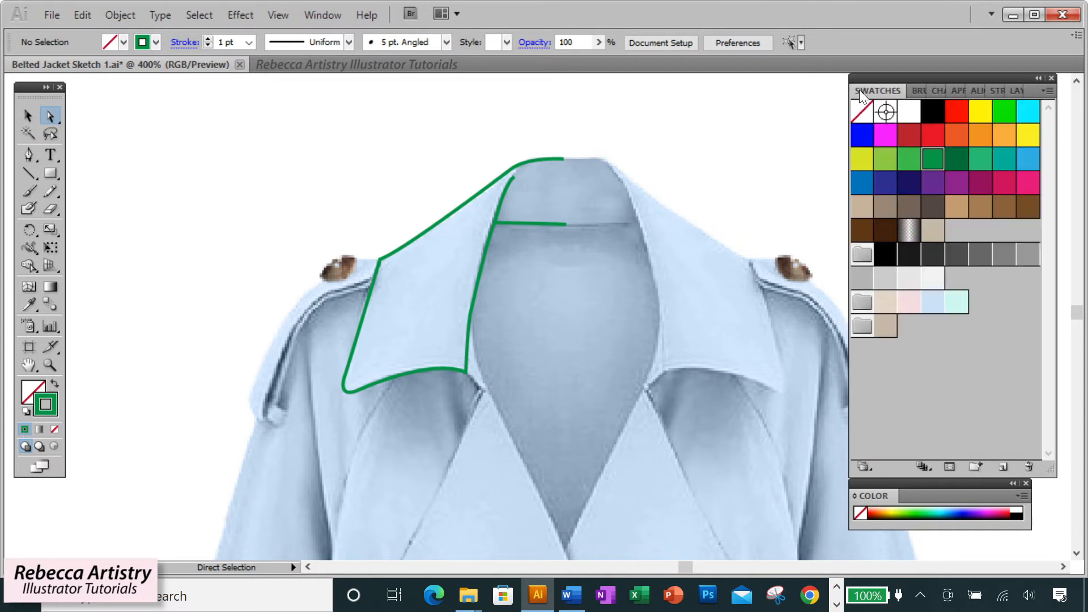
{"action": "left_click", "coordinate": [1025, 187]}
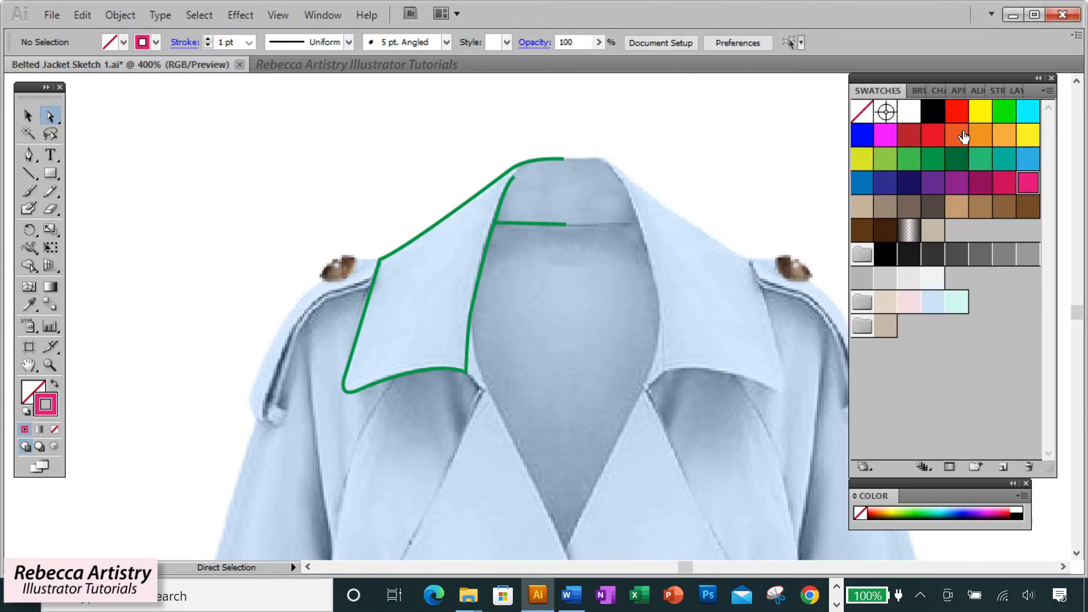
{"action": "left_click", "coordinate": [1012, 90]}
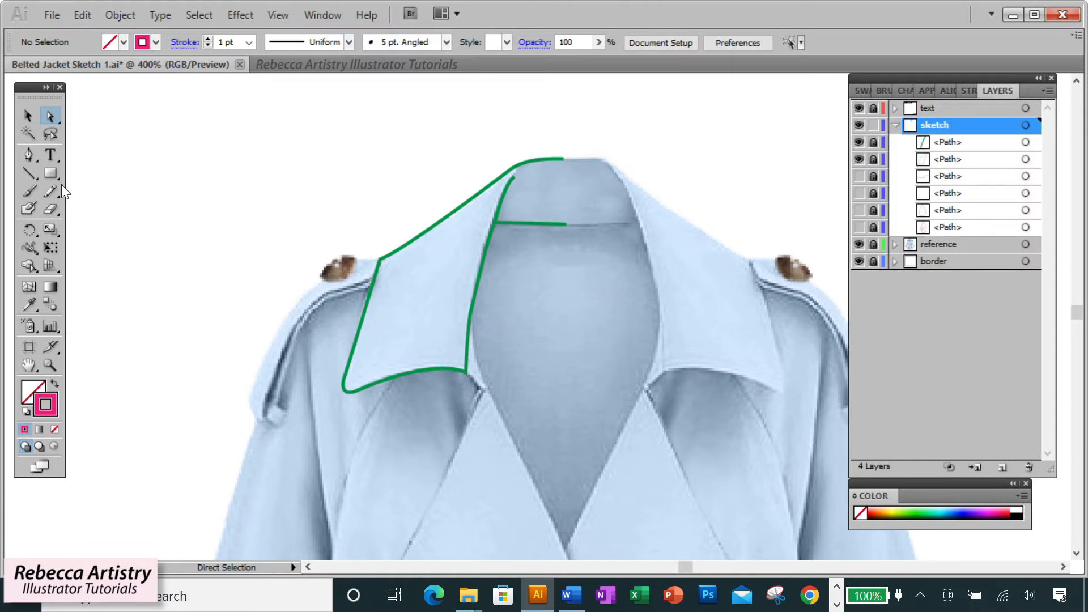
{"action": "left_click", "coordinate": [33, 156]}
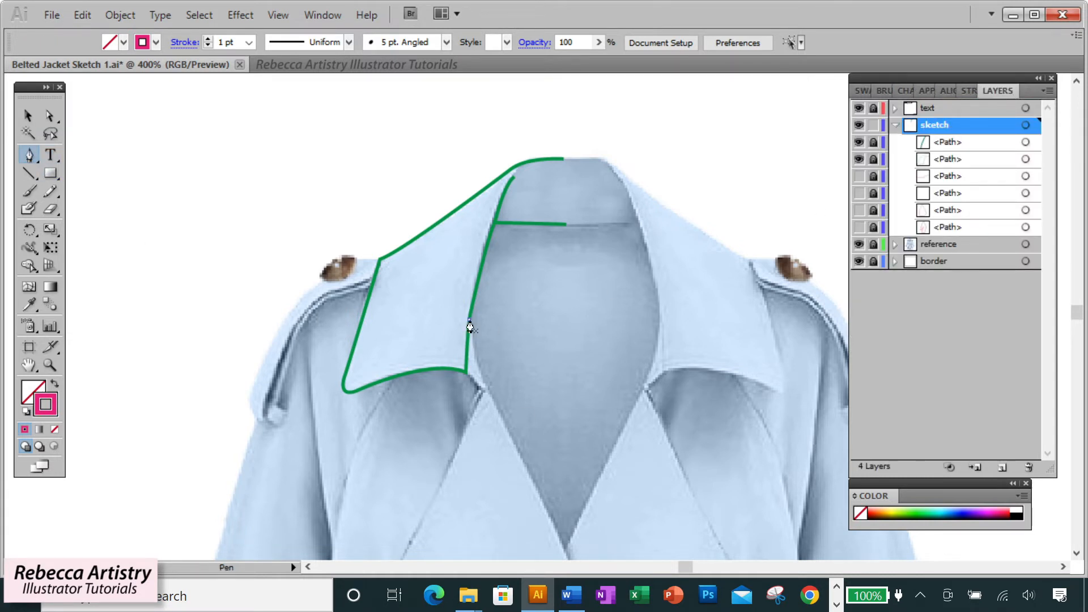
{"action": "left_click", "coordinate": [469, 320]}
{"action": "left_click", "coordinate": [466, 371]}
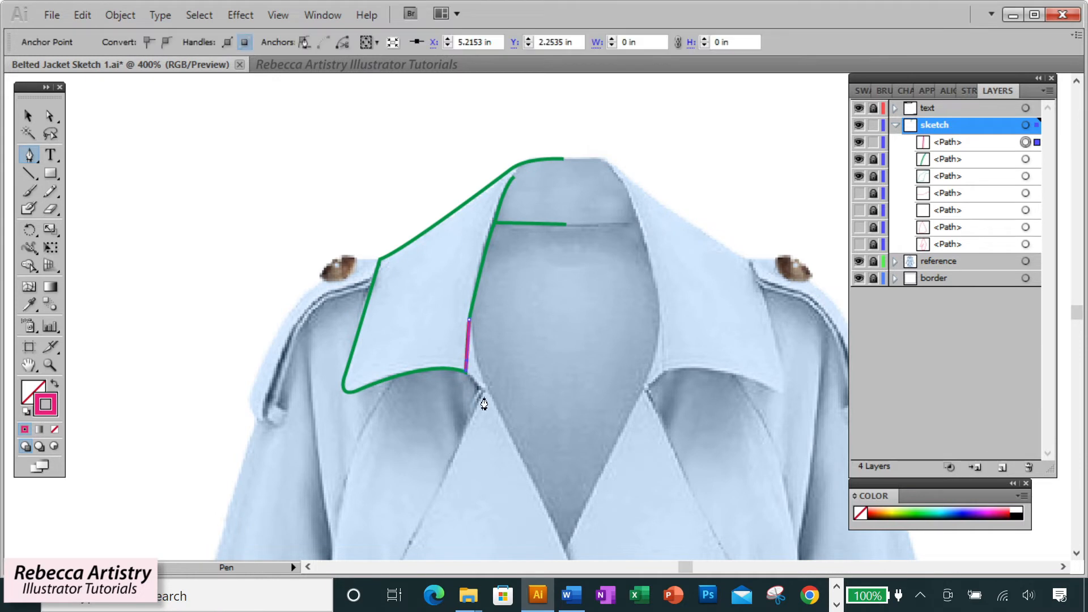
{"action": "left_click", "coordinate": [470, 322]}
{"action": "left_click", "coordinate": [467, 305], "text": "ctrl"}
- Set the stroke to green and trace the left lapel's outer edge from its top point down around the rounded lower corner
{"action": "scroll", "coordinate": [554, 413], "scroll_direction": "down", "scroll_amount": 2}
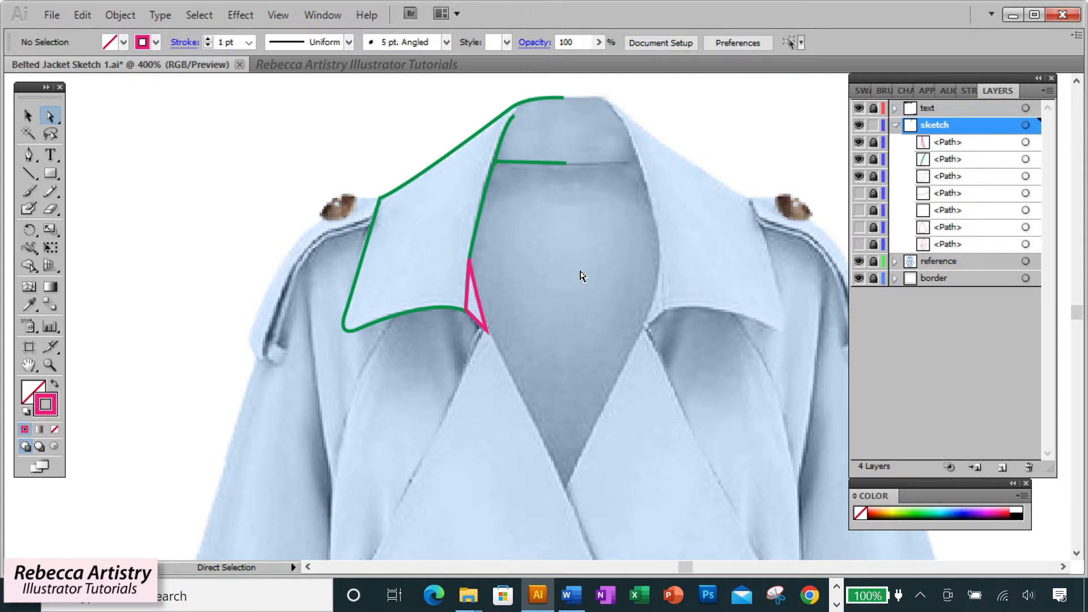
{"action": "scroll", "coordinate": [556, 290], "scroll_direction": "down", "scroll_amount": 3}
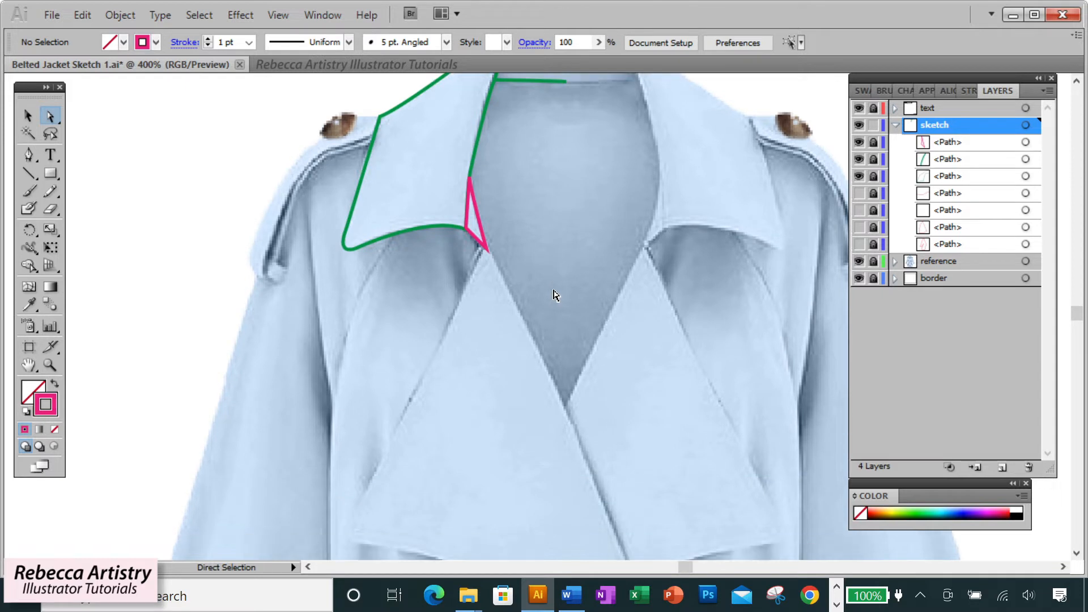
{"action": "left_click", "coordinate": [861, 90]}
{"action": "left_click", "coordinate": [933, 159]}
{"action": "left_click", "coordinate": [997, 91]}
{"action": "scroll", "coordinate": [567, 293], "scroll_direction": "down", "scroll_amount": 2}
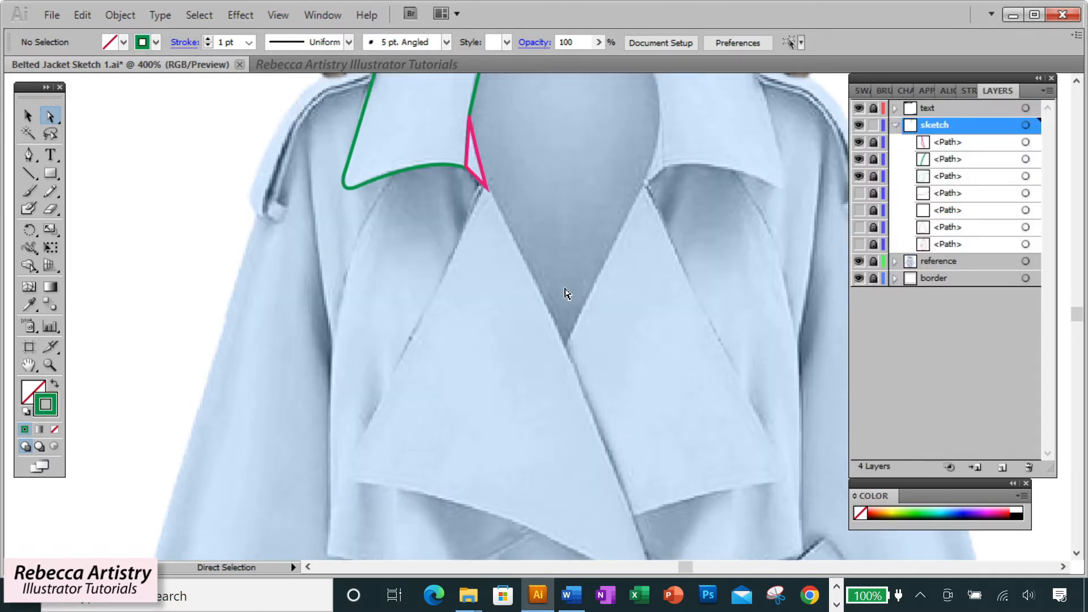
{"action": "left_click", "coordinate": [28, 153]}
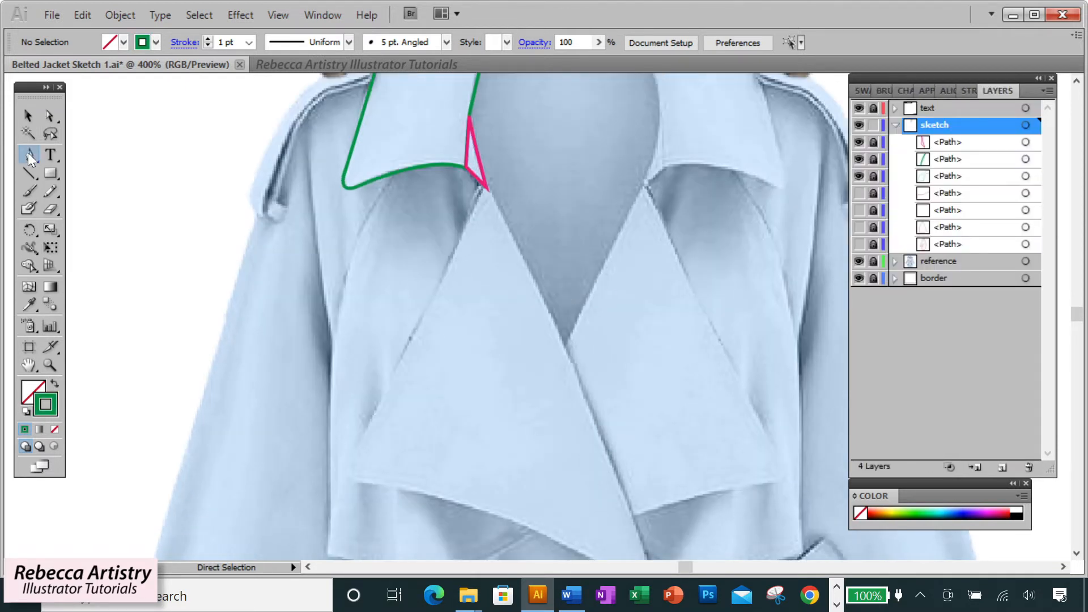
{"action": "left_click", "coordinate": [486, 185]}
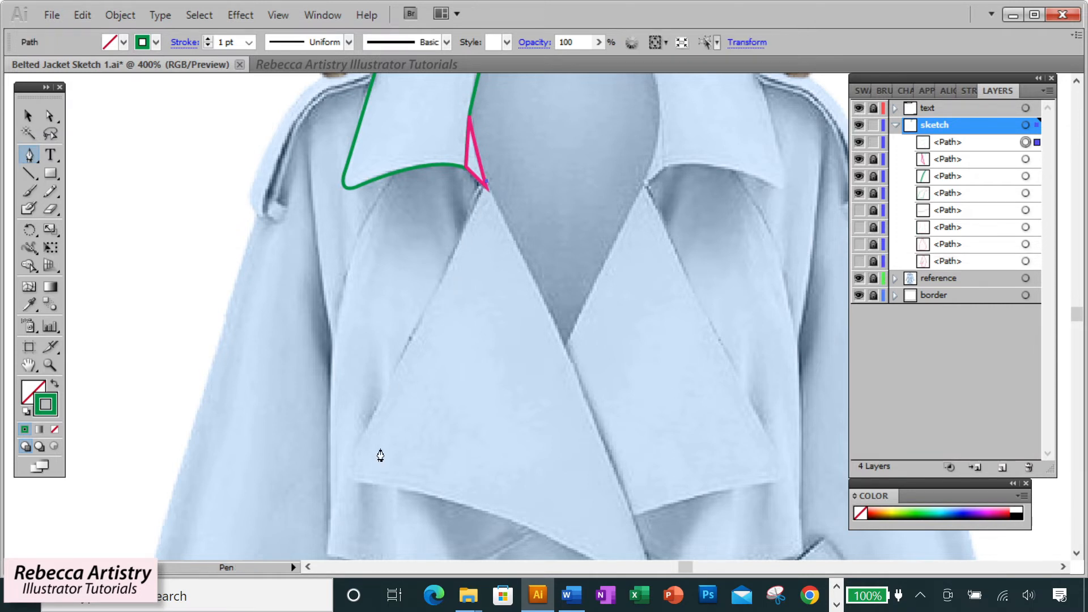
{"action": "left_click_drag", "start_coordinate": [348, 460], "coordinate": [336, 476]}
{"action": "left_click", "coordinate": [348, 460]}
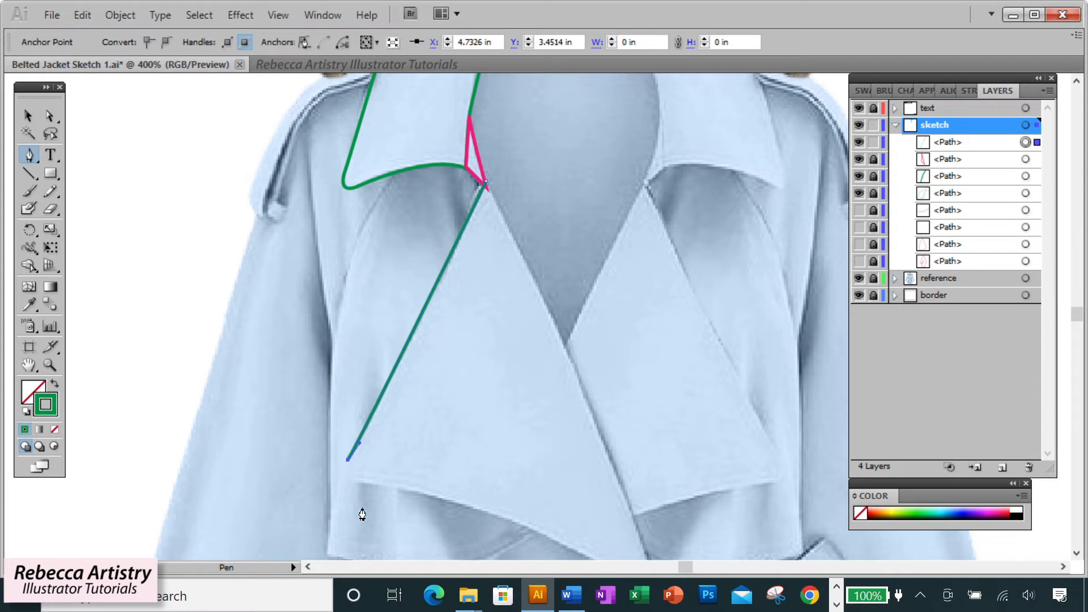
{"action": "left_click_drag", "start_coordinate": [364, 485], "coordinate": [378, 491]}
- Continue the lapel outline along its curved bottom edge to the waist tip and back up the front edge to near the top point
{"action": "scroll", "coordinate": [515, 510], "scroll_direction": "down", "scroll_amount": 3}
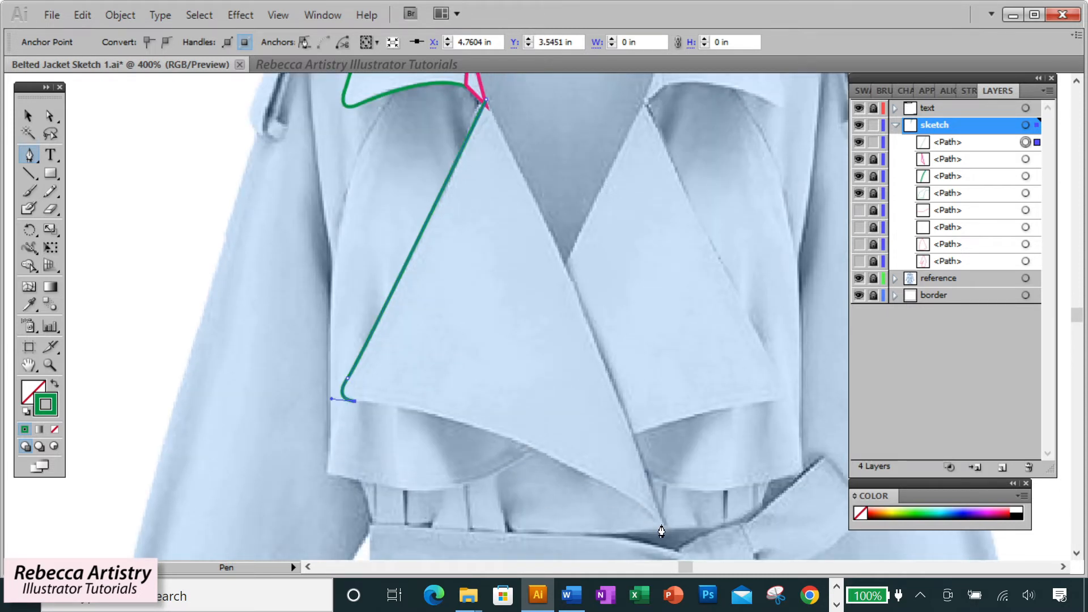
{"action": "left_click_drag", "start_coordinate": [665, 532], "coordinate": [777, 340]}
{"action": "left_click", "coordinate": [667, 235]}
{"action": "scroll", "coordinate": [663, 313], "scroll_direction": "up", "scroll_amount": 10}
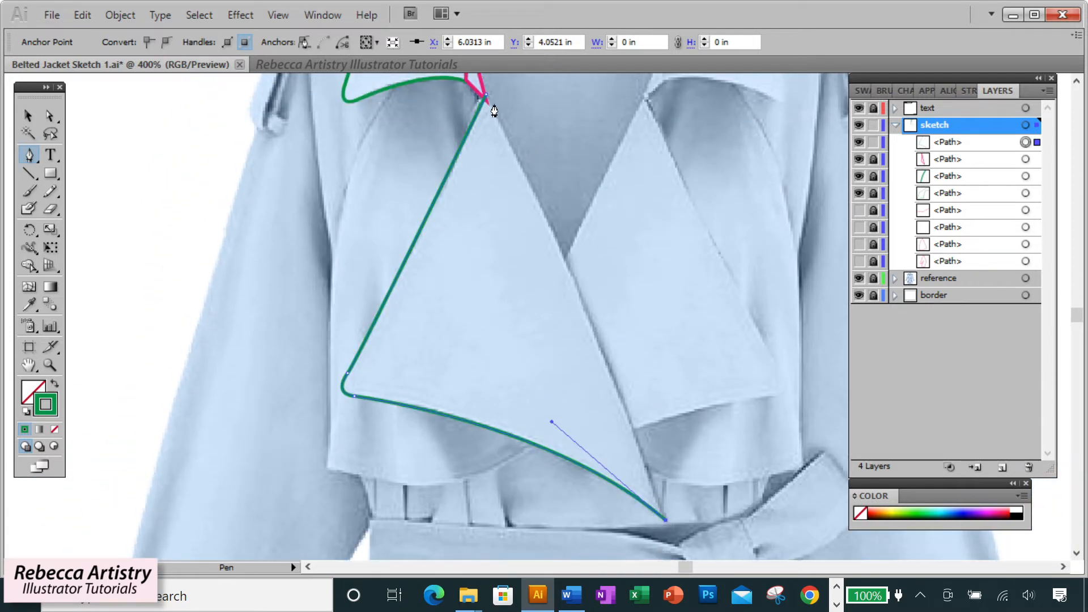
{"action": "scroll", "coordinate": [494, 116], "scroll_direction": "up", "scroll_amount": 2}
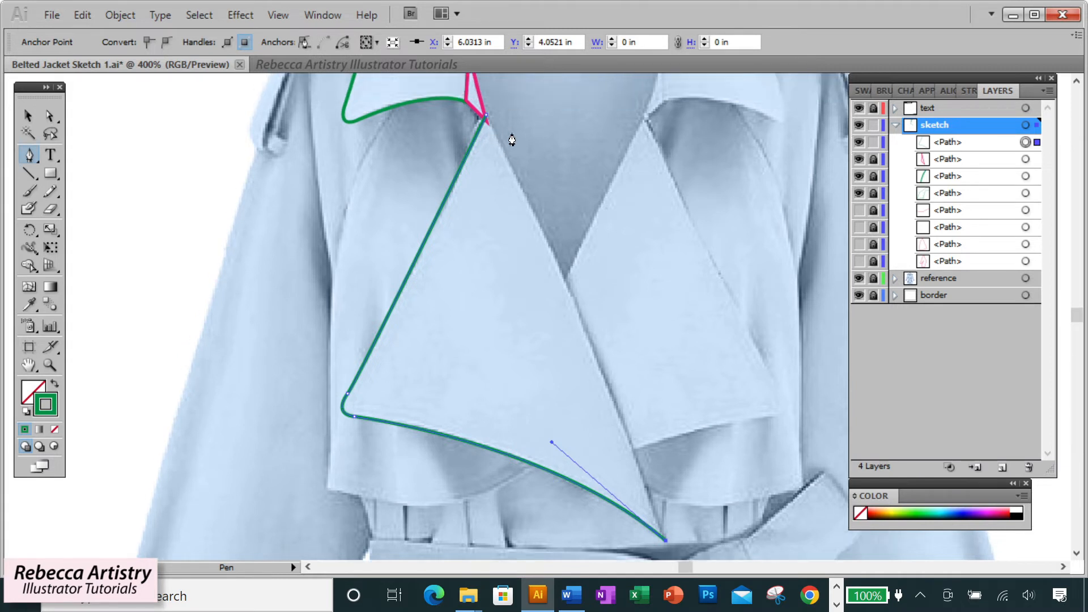
{"action": "left_click_drag", "start_coordinate": [493, 149], "coordinate": [444, 75]}
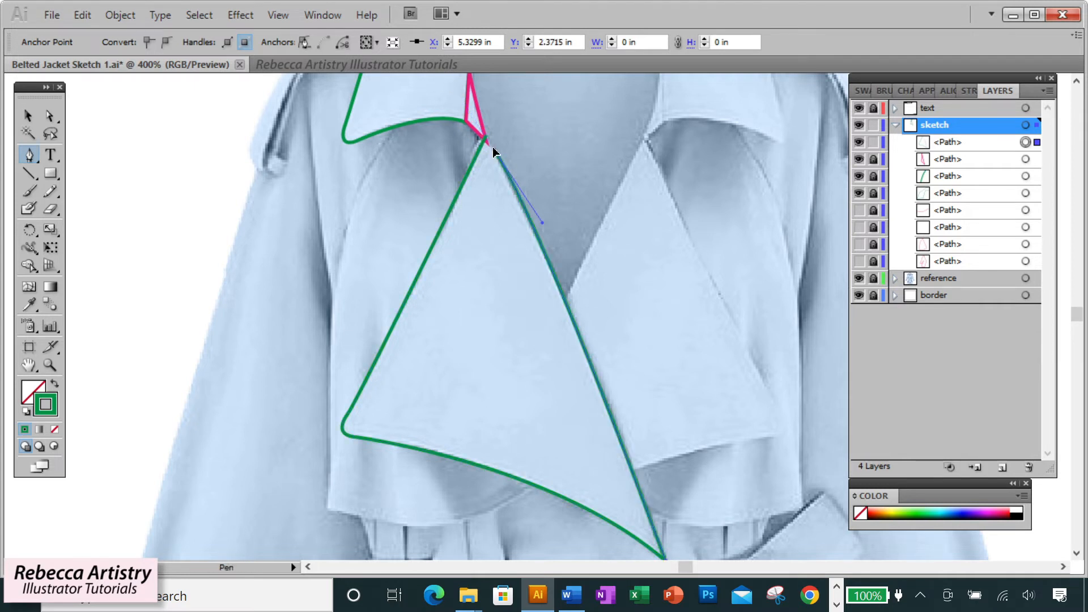
- Move the lapel outline's end anchor point up onto its starting point at the top
{"action": "scroll", "coordinate": [476, 164], "scroll_direction": "up", "scroll_amount": 3}
{"action": "left_click", "coordinate": [50, 116]}
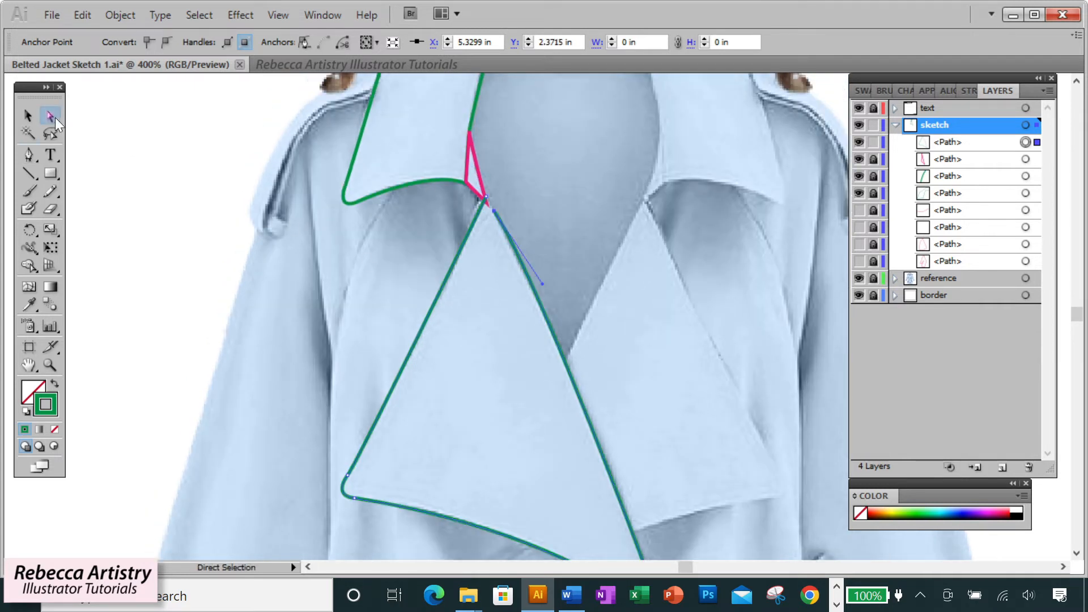
{"action": "left_click", "coordinate": [509, 285]}
{"action": "left_click_drag", "start_coordinate": [492, 210], "coordinate": [486, 198]}
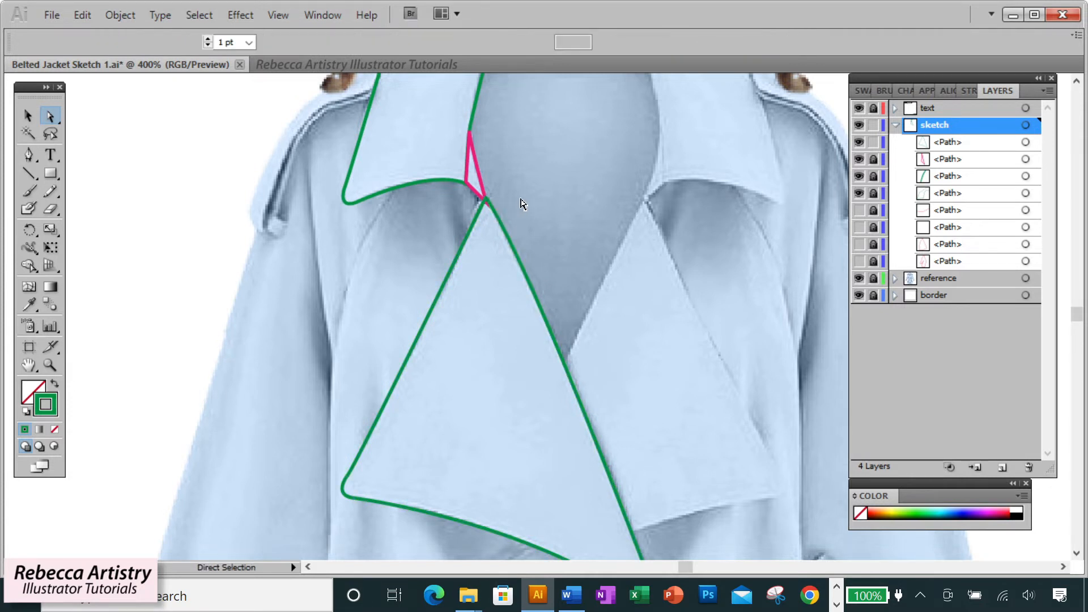
- Nudge the selected top anchor of the lapel up slightly and average the lapel's overlapping top points on both axes
{"action": "left_click", "coordinate": [475, 219]}
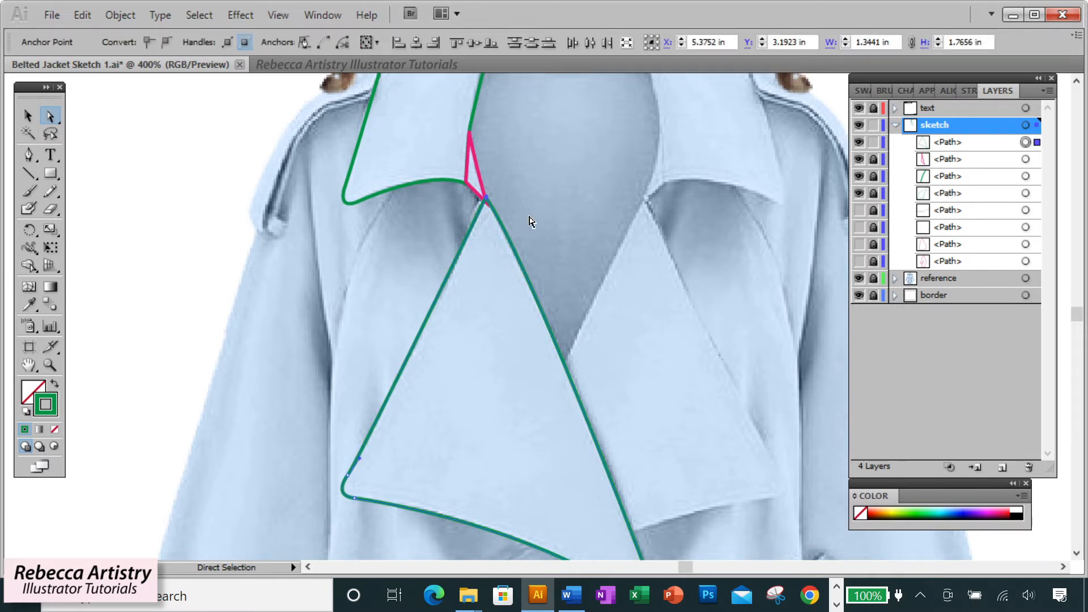
{"action": "key", "text": "Up"}
{"action": "key", "text": "Up"}
{"action": "key", "text": "ctrl+alt+j"}
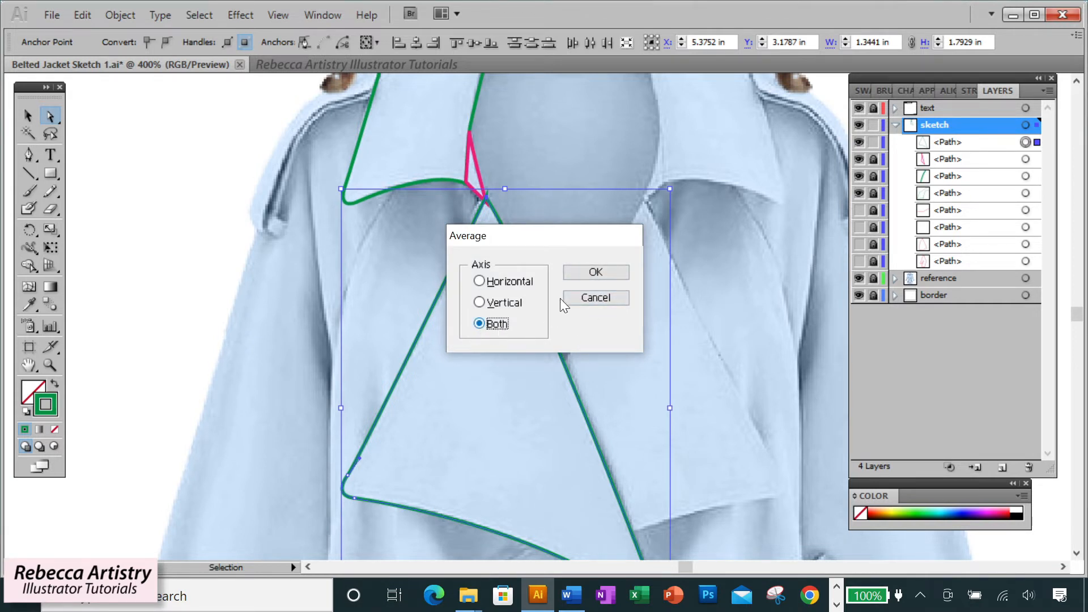
{"action": "left_click", "coordinate": [595, 275]}
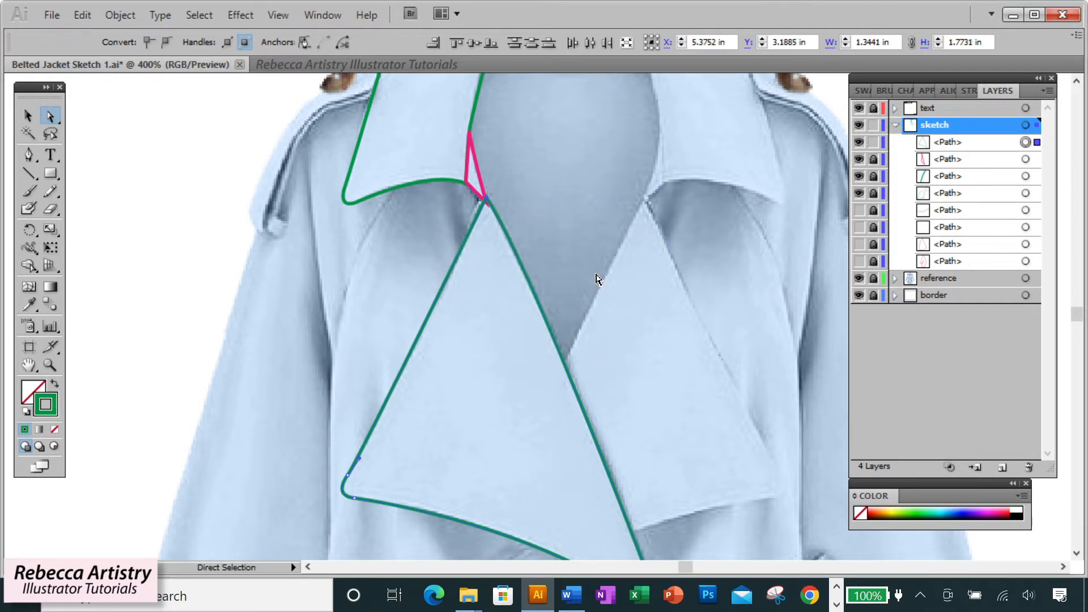
- Shorten the direction handle at the lapel's rounded outer corner slightly so the curve follows the photo
{"action": "key", "text": "ctrl+shift+a"}
{"action": "key", "text": "z"}
{"action": "left_click", "coordinate": [488, 297]}
{"action": "left_click", "coordinate": [489, 296]}
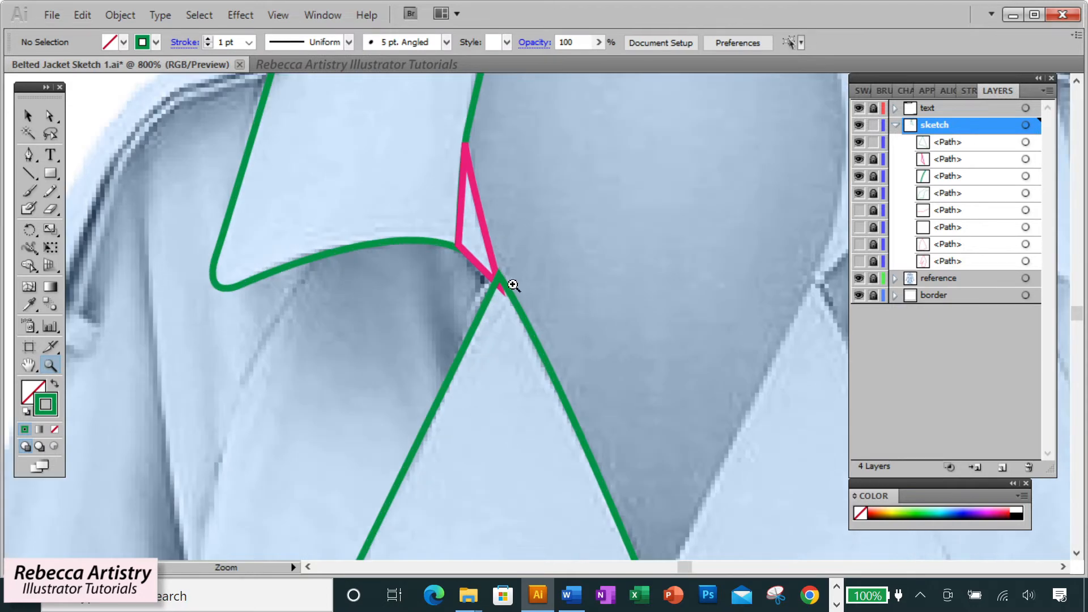
{"action": "left_click_drag", "start_coordinate": [290, 256], "coordinate": [544, 311]}
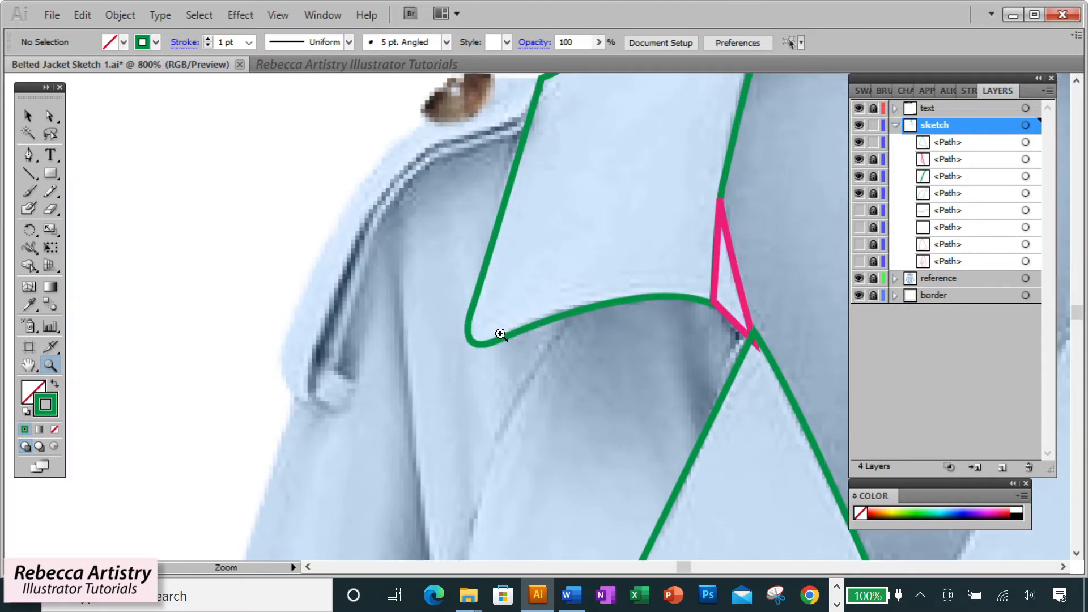
{"action": "scroll", "coordinate": [540, 340], "scroll_direction": "down", "scroll_amount": 5}
{"action": "scroll", "coordinate": [530, 371], "scroll_direction": "down", "scroll_amount": 5}
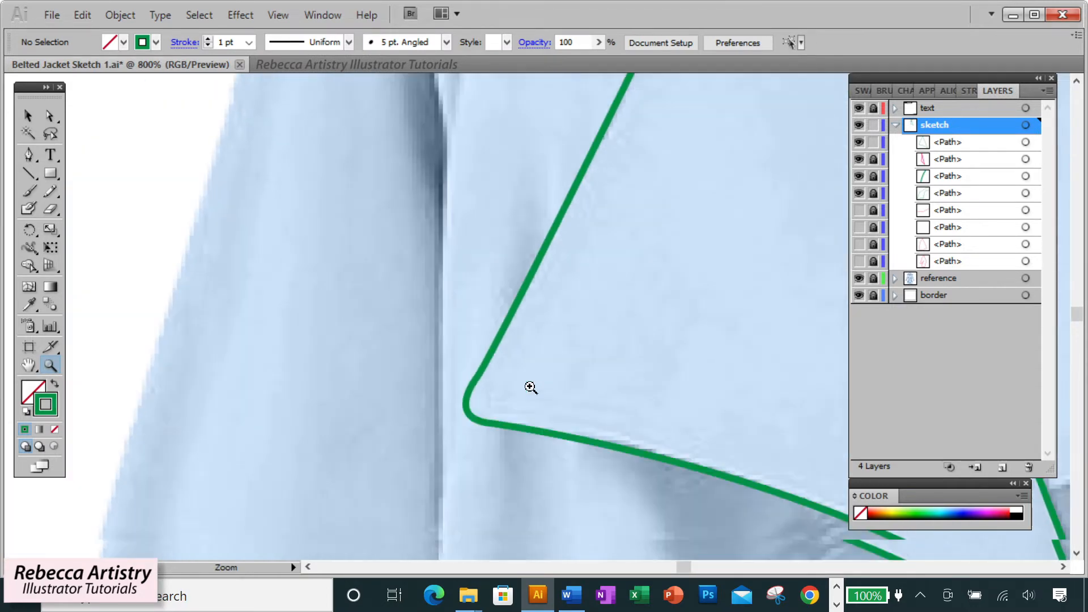
{"action": "left_click", "coordinate": [50, 115]}
{"action": "left_click", "coordinate": [480, 388]}
{"action": "left_click_drag", "start_coordinate": [443, 419], "coordinate": [452, 420]}
{"action": "left_click", "coordinate": [532, 393]}
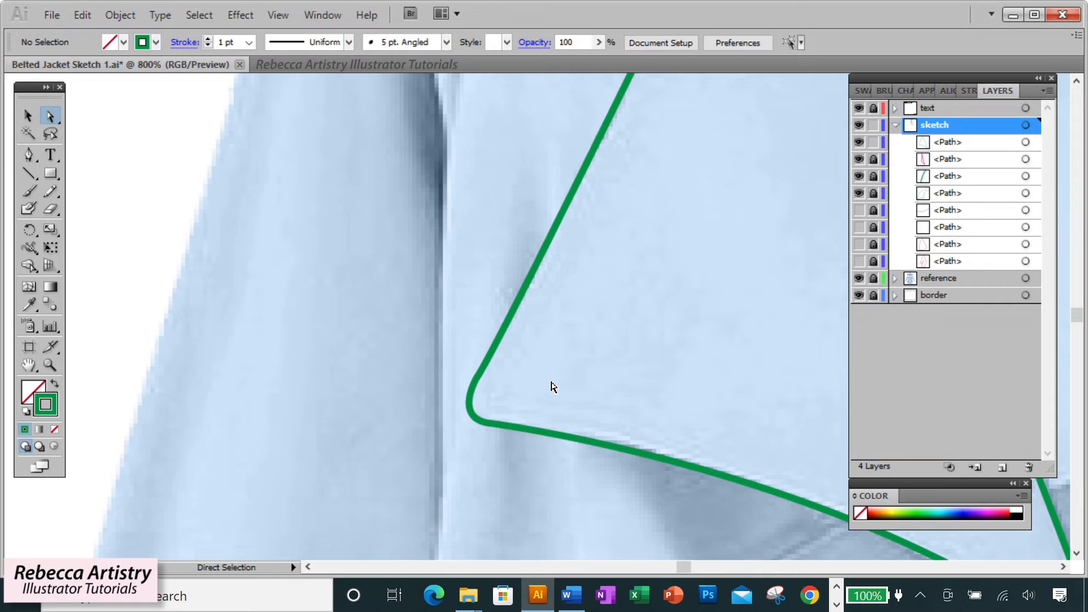
{"action": "left_click", "coordinate": [473, 415]}
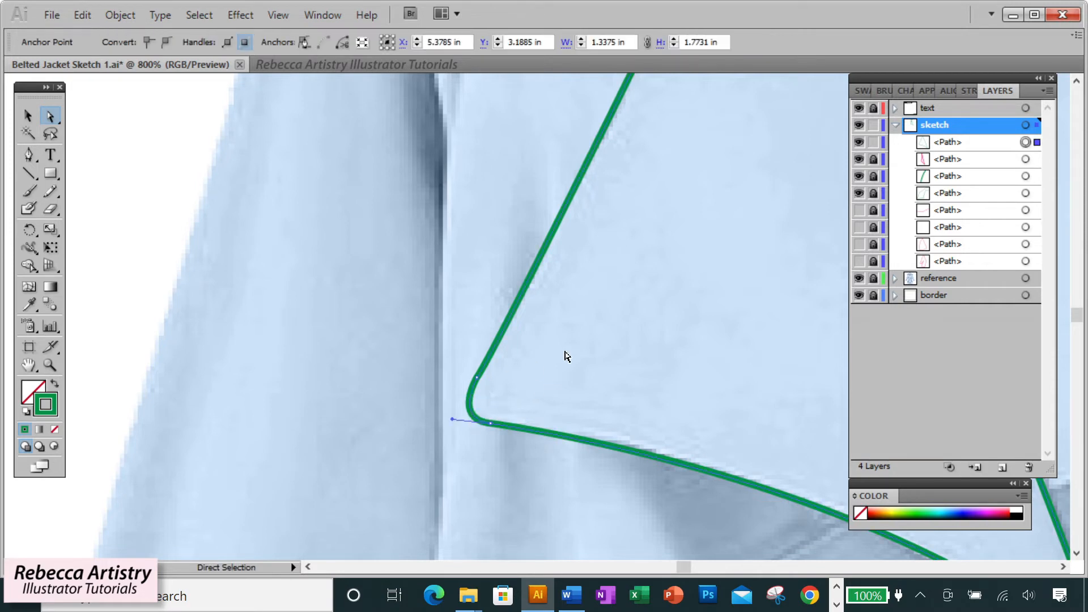
{"action": "left_click", "coordinate": [569, 358]}
- Lock the lapel path and show all the hidden paths in the sketch layer
{"action": "scroll", "coordinate": [571, 359], "scroll_direction": "up", "scroll_amount": 5}
{"action": "scroll", "coordinate": [584, 363], "scroll_direction": "up", "scroll_amount": 5}
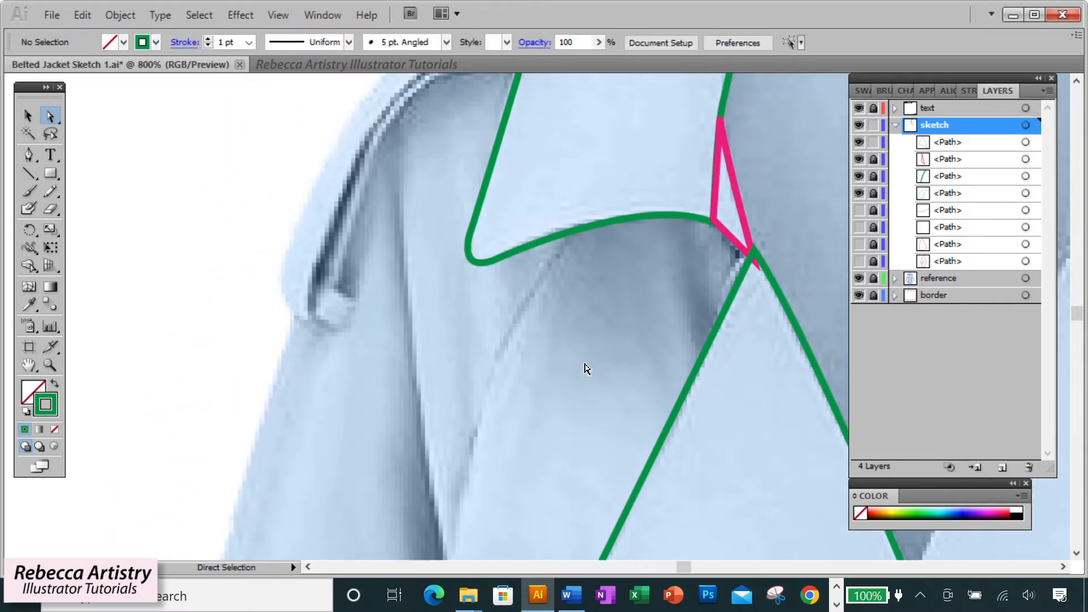
{"action": "key", "text": "ctrl+minus"}
{"action": "key", "text": "ctrl+minus"}
{"action": "key", "text": "ctrl+minus"}
{"action": "key", "text": "ctrl+minus"}
{"action": "key", "text": "ctrl+minus"}
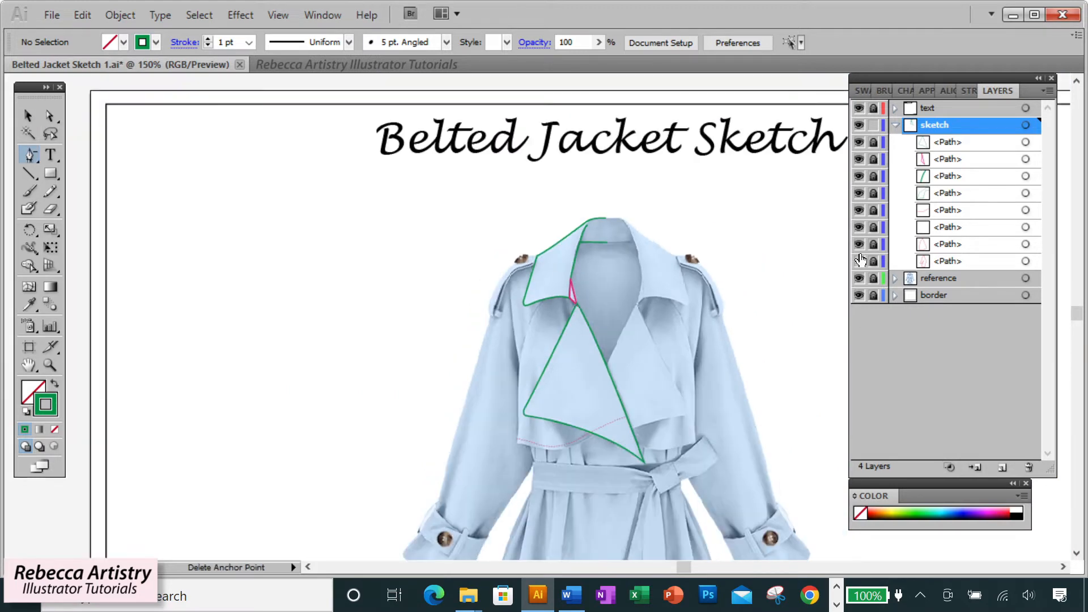
{"action": "left_click", "coordinate": [859, 248]}
{"action": "left_click", "coordinate": [859, 262]}
- Change the collar roll line's stroke to the same bright pink as the other outlines
{"action": "key", "text": "z"}
{"action": "left_click", "coordinate": [637, 316]}
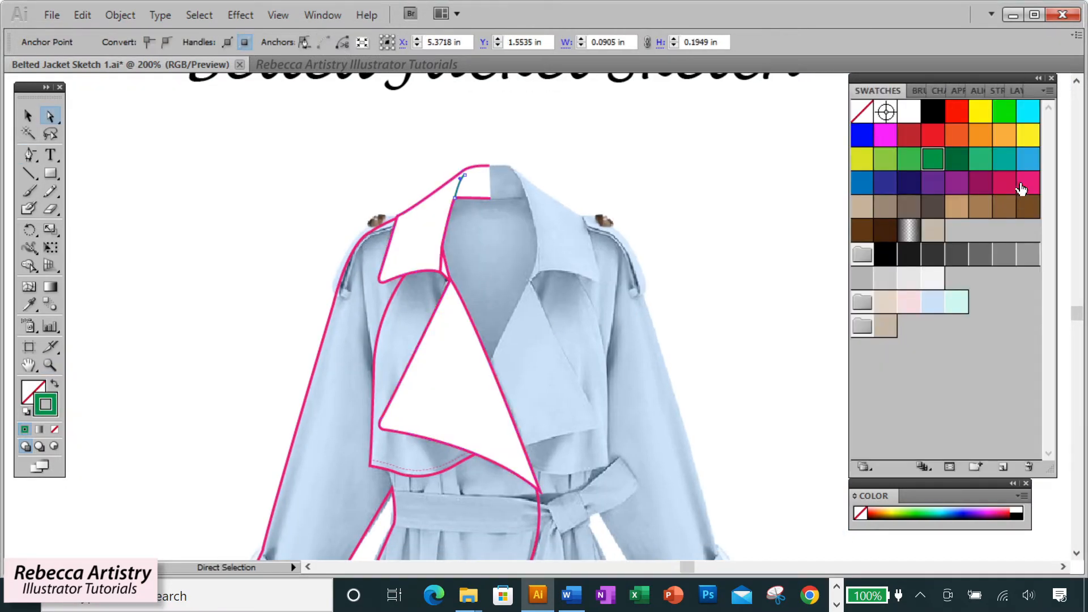
{"action": "left_click", "coordinate": [1021, 189]}
{"action": "left_click", "coordinate": [692, 189]}
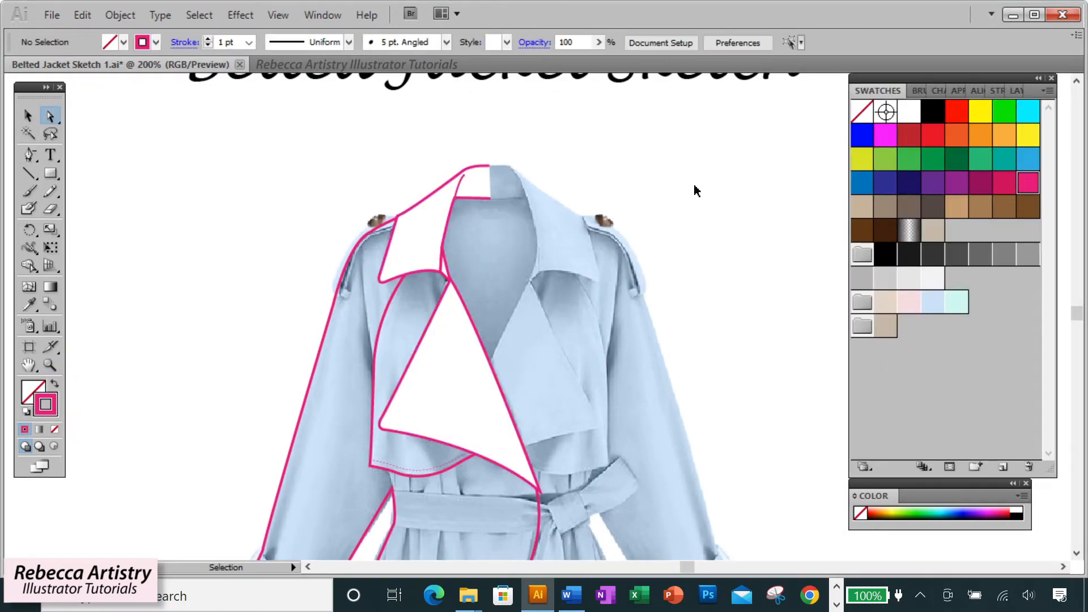
- Unlock all paths in the sketch layer and check the jacket's body and sleeve outline by selecting it
{"action": "key", "text": "ctrl+minus"}
{"action": "key", "text": "ctrl+minus"}
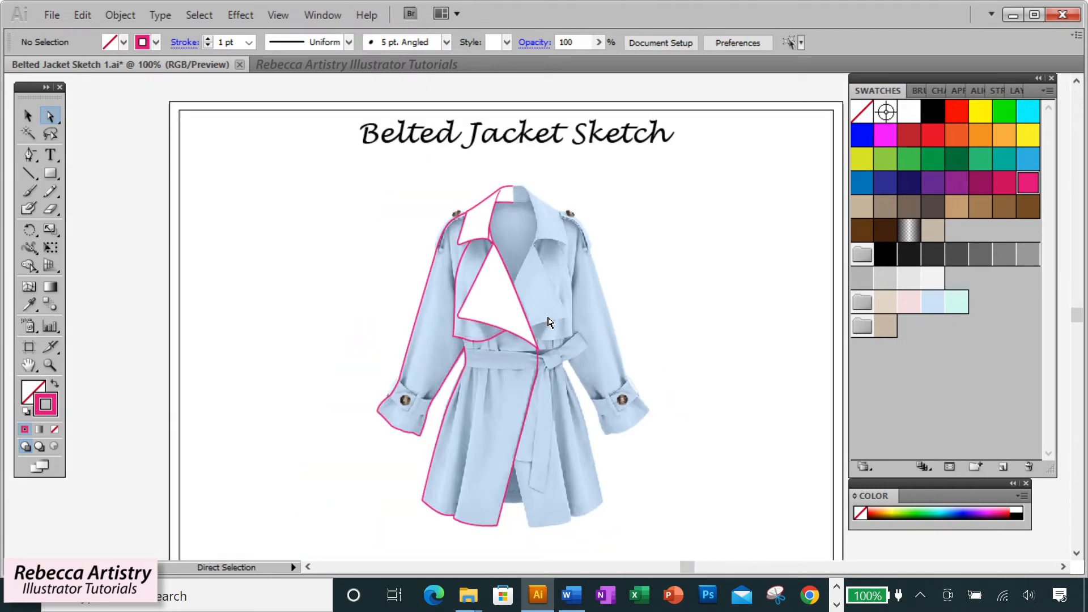
{"action": "left_click", "coordinate": [1011, 93]}
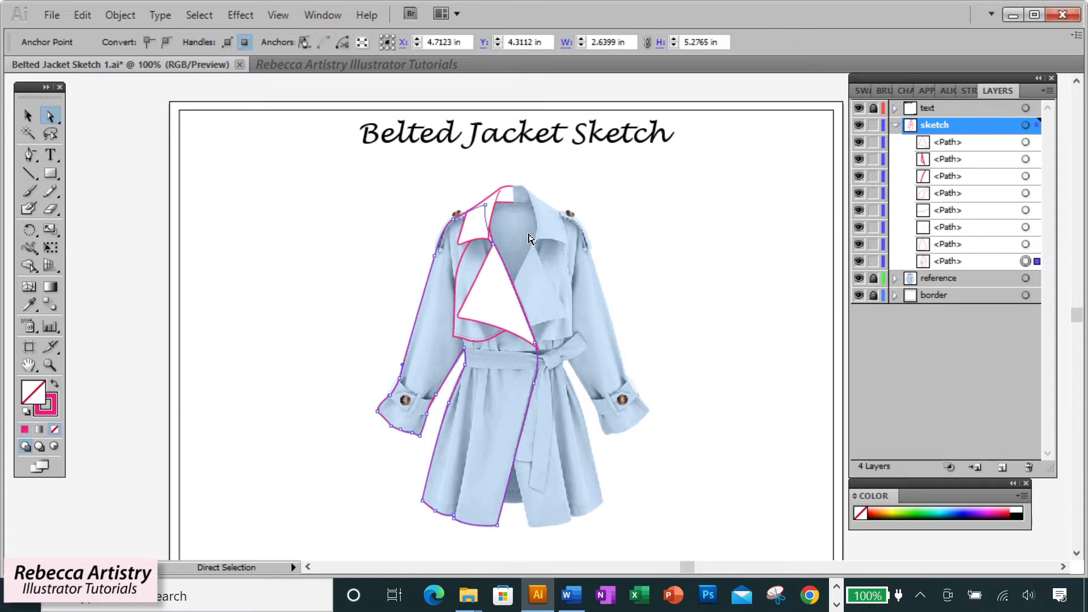
{"action": "left_click", "coordinate": [529, 238]}
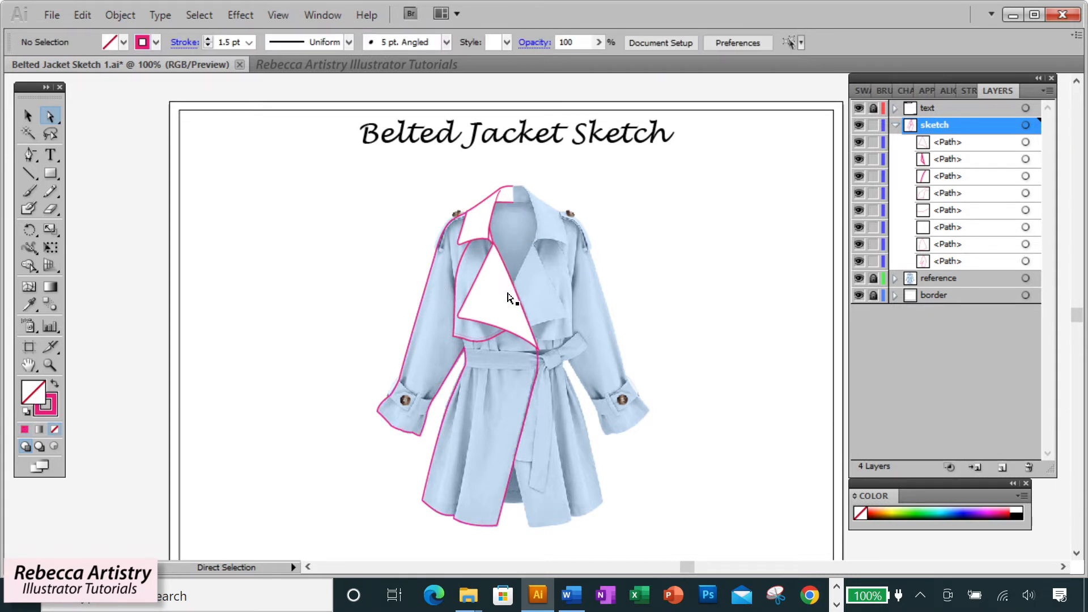
- Fill the chest flap outline and the jacket's body and sleeve outline with white
{"action": "left_click", "coordinate": [53, 360]}
{"action": "left_click", "coordinate": [492, 305]}
{"action": "key", "text": "a"}
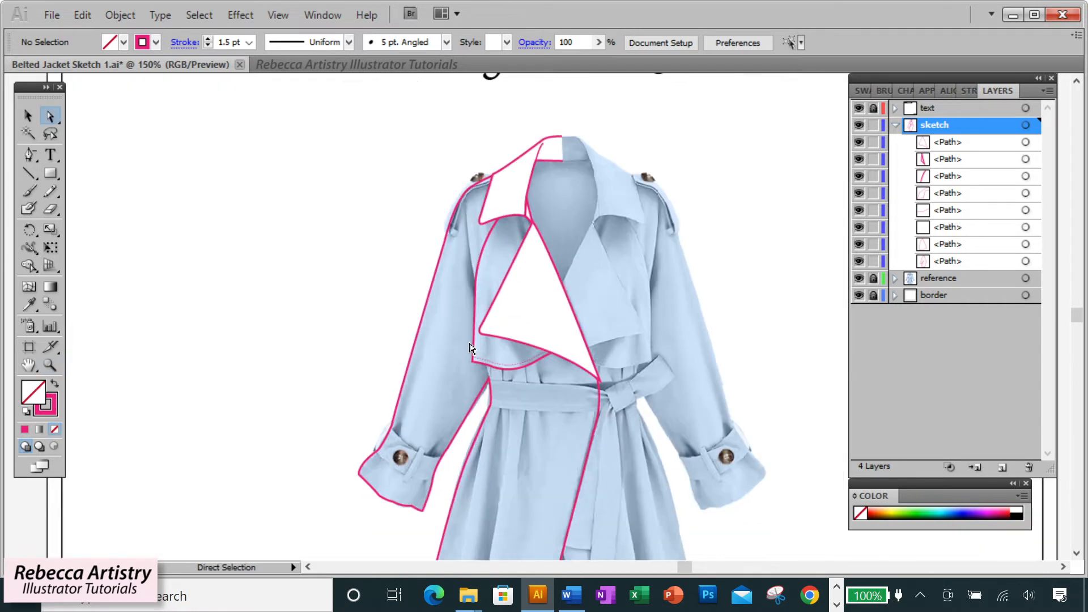
{"action": "left_click", "coordinate": [474, 338]}
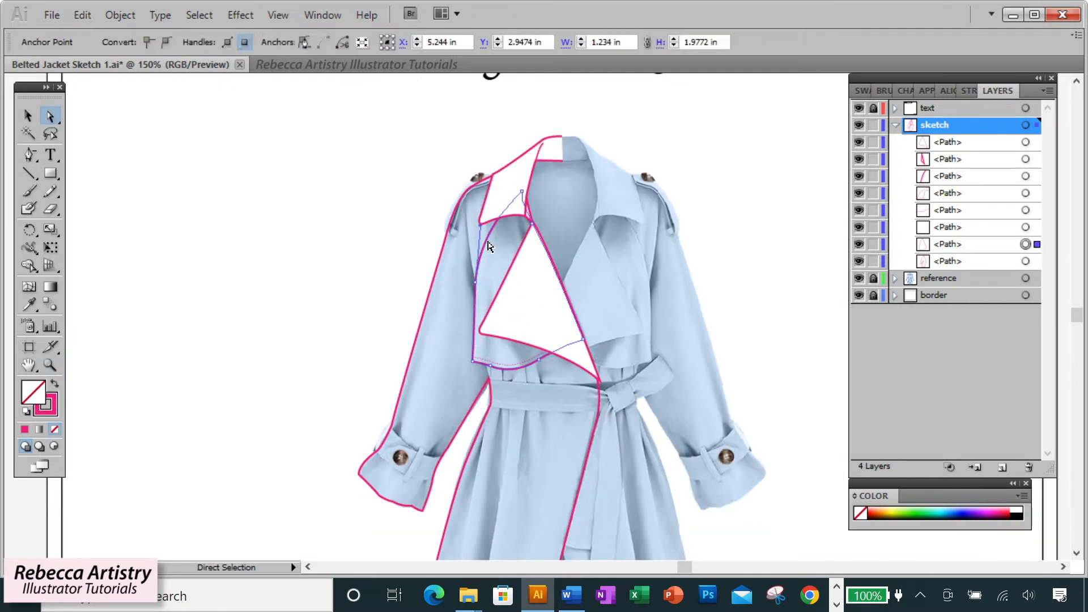
{"action": "left_click", "coordinate": [434, 282], "text": "shift"}
{"action": "key", "text": "ctrl+1"}
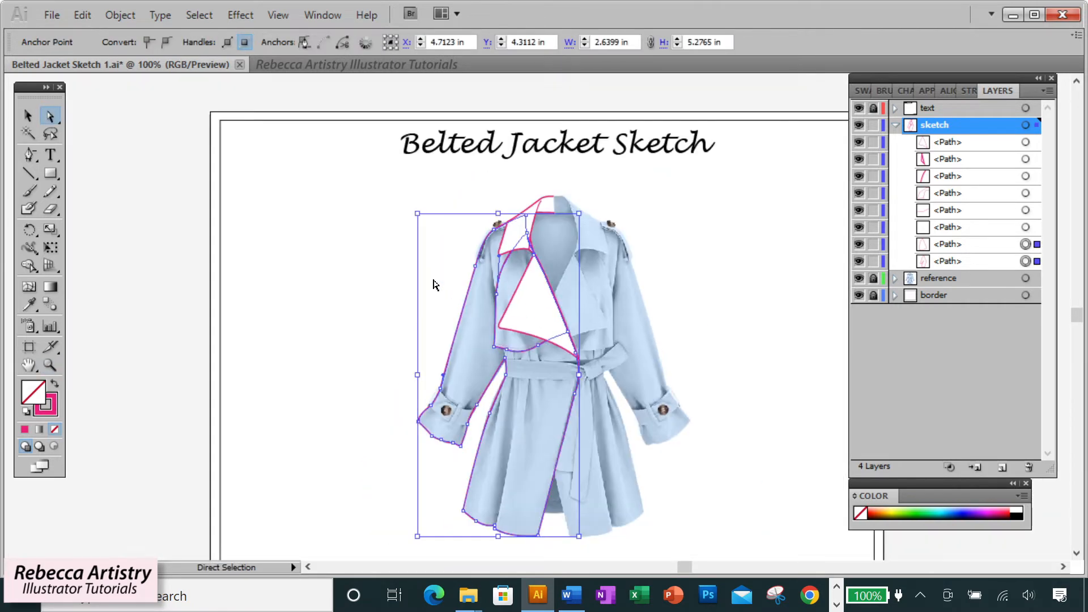
{"action": "left_click", "coordinate": [872, 90]}
{"action": "left_click", "coordinate": [909, 112]}
{"action": "left_click", "coordinate": [757, 204]}
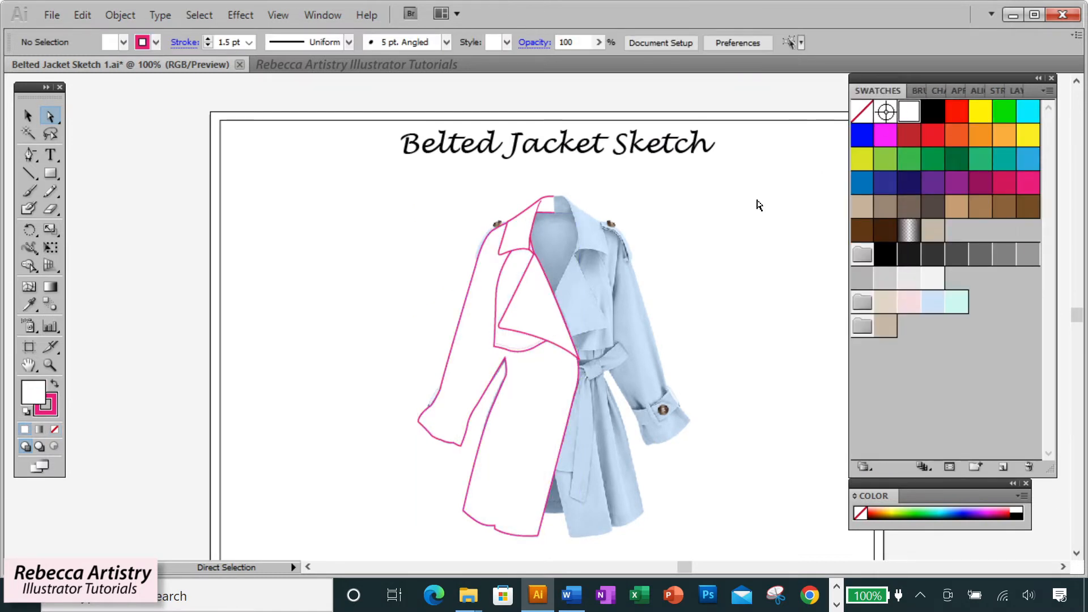
- Remove the white fill from the jacket's body and sleeve outline, leaving only its pink stroke
{"action": "left_click", "coordinate": [1011, 92]}
{"action": "left_click", "coordinate": [1025, 261]}
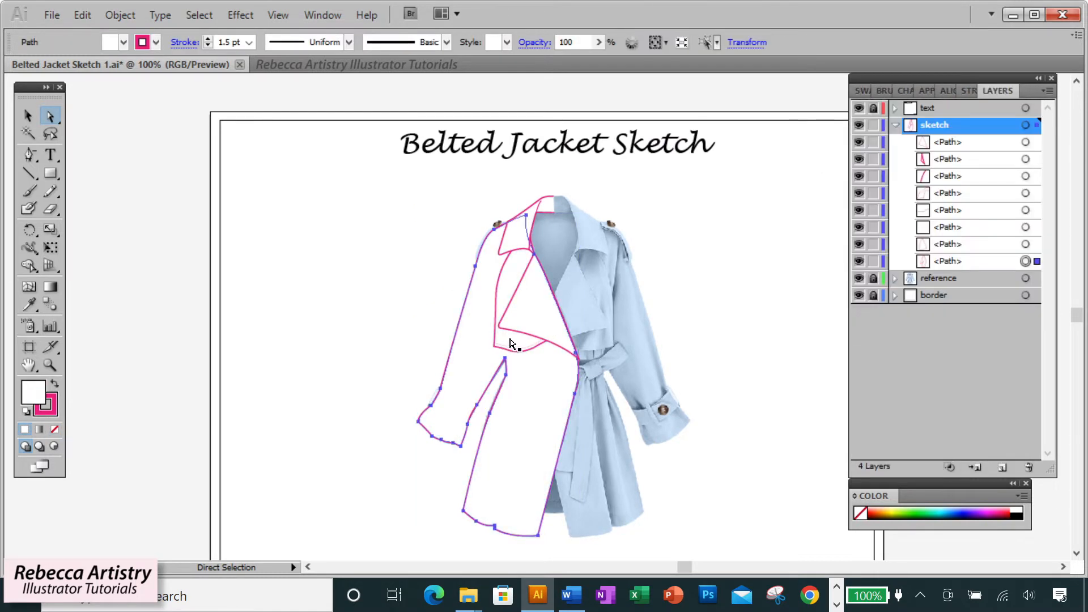
{"action": "left_click", "coordinate": [55, 429]}
{"action": "left_click", "coordinate": [356, 389]}
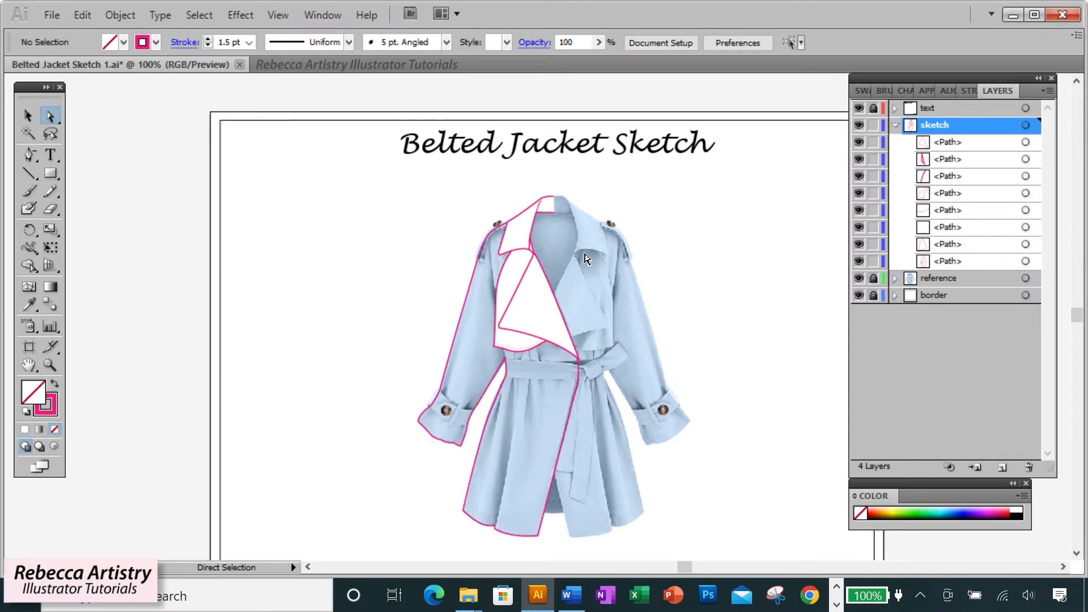
- Select all the traced jacket paths and lock them
{"action": "key", "text": "ctrl+a"}
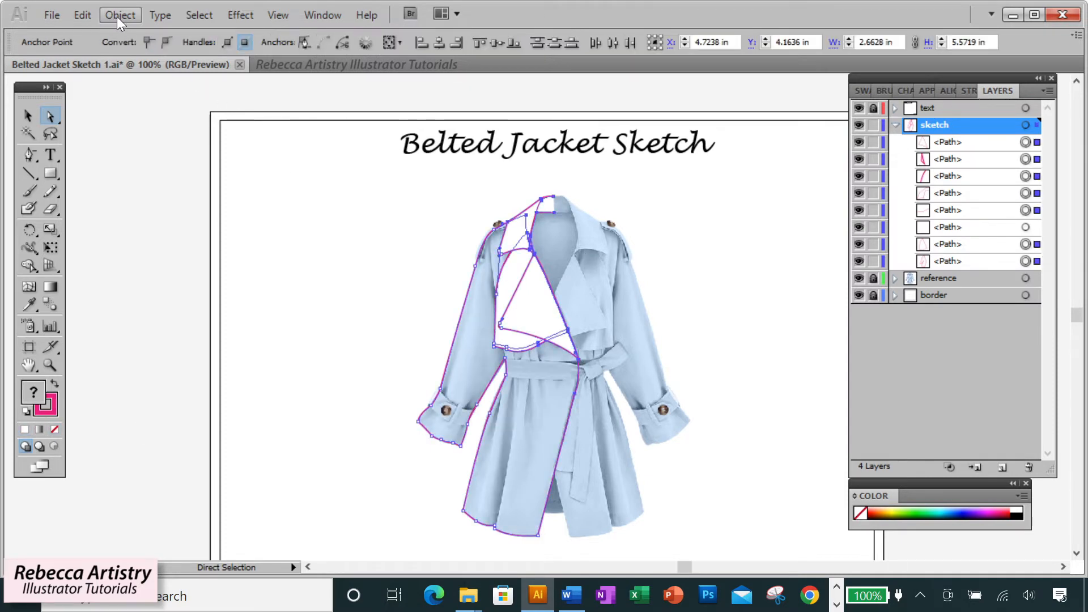
{"action": "left_click", "coordinate": [117, 14]}
{"action": "mouse_move", "coordinate": [160, 111]}
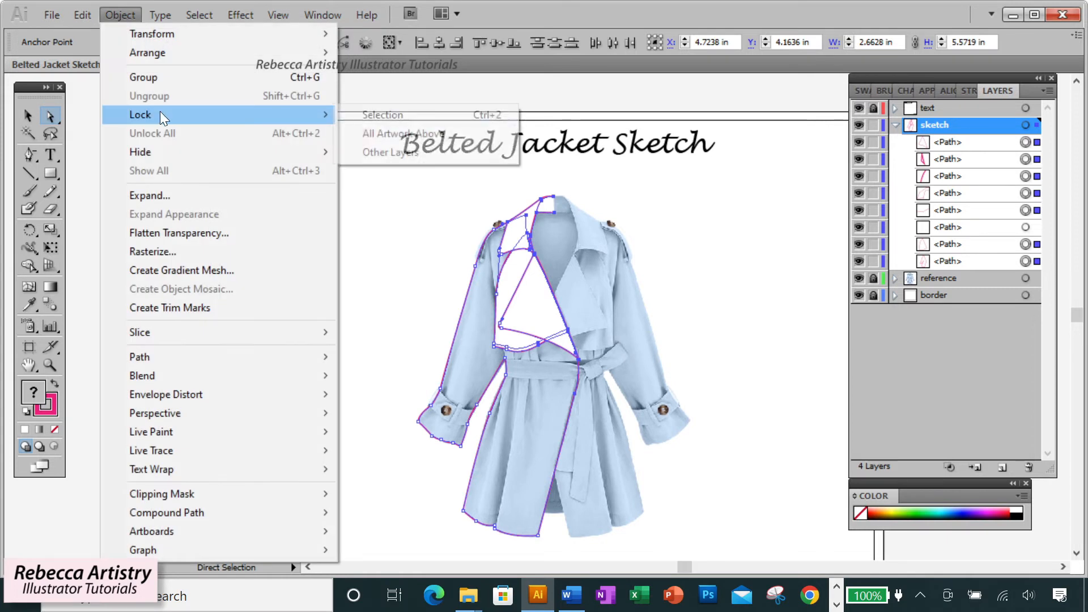
{"action": "left_click", "coordinate": [397, 113]}
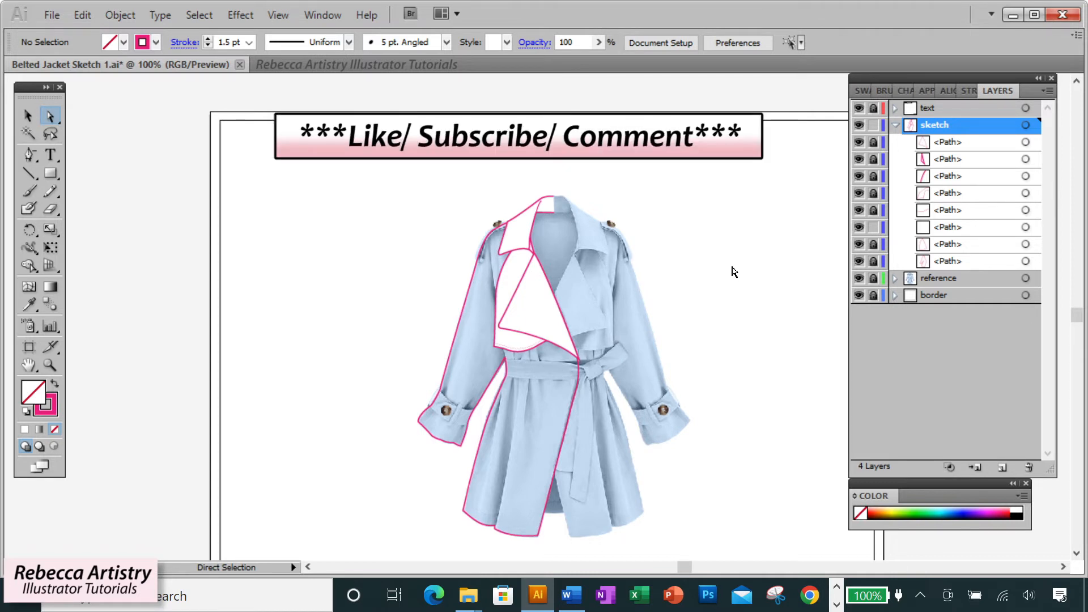
- Hide the collar path and the body and sleeve outline to expose the shoulder strap, and collapse the sketch layer
{"action": "key", "text": "z"}
{"action": "left_click", "coordinate": [527, 258]}
{"action": "left_click", "coordinate": [544, 302]}
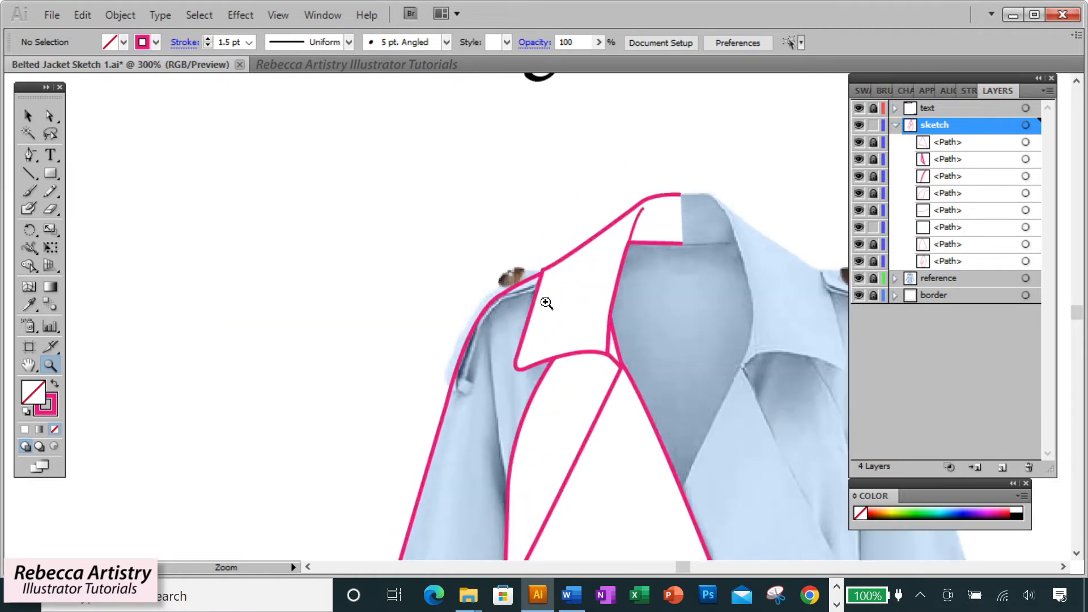
{"action": "left_click", "coordinate": [545, 303]}
{"action": "left_click", "coordinate": [859, 193]}
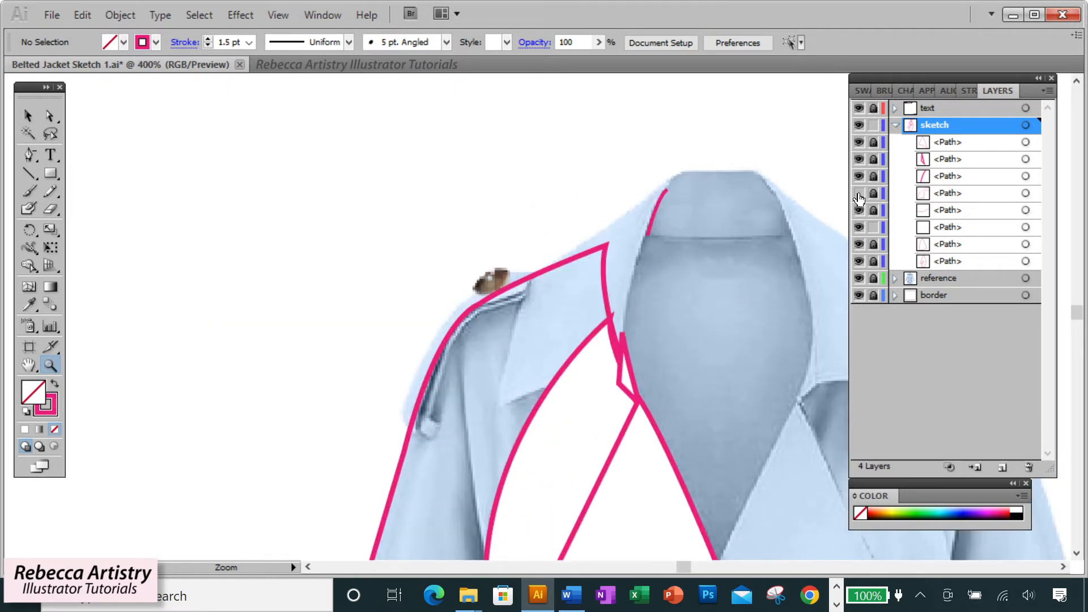
{"action": "left_click", "coordinate": [858, 261]}
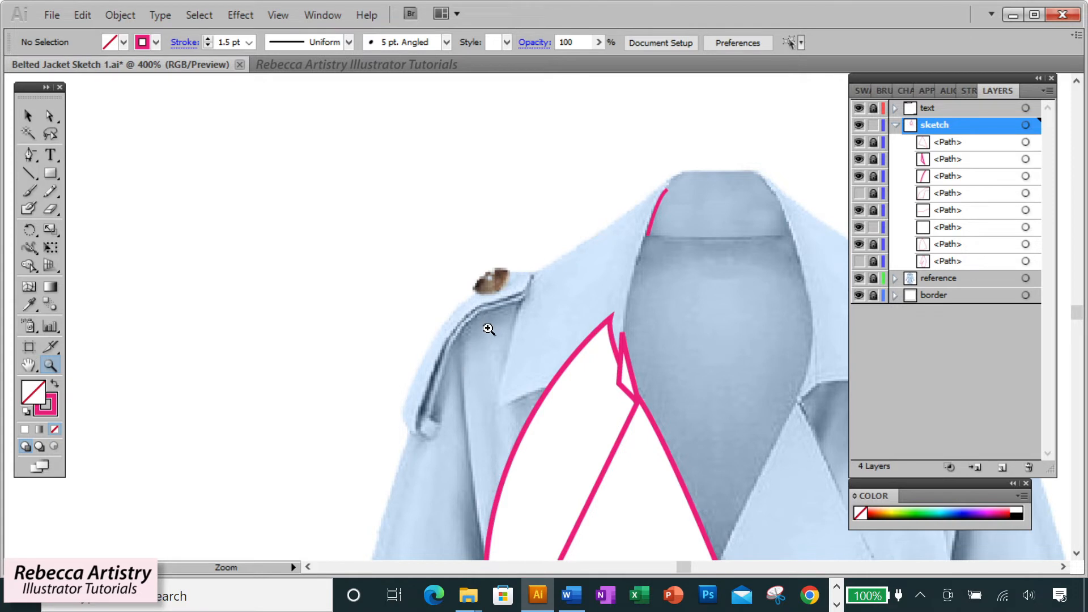
{"action": "left_click", "coordinate": [895, 125]}
- Trace the shoulder strap's outer edge with the Pen tool, from the collar end over the shoulder down to the strap's lower tip
{"action": "key", "text": "p"}
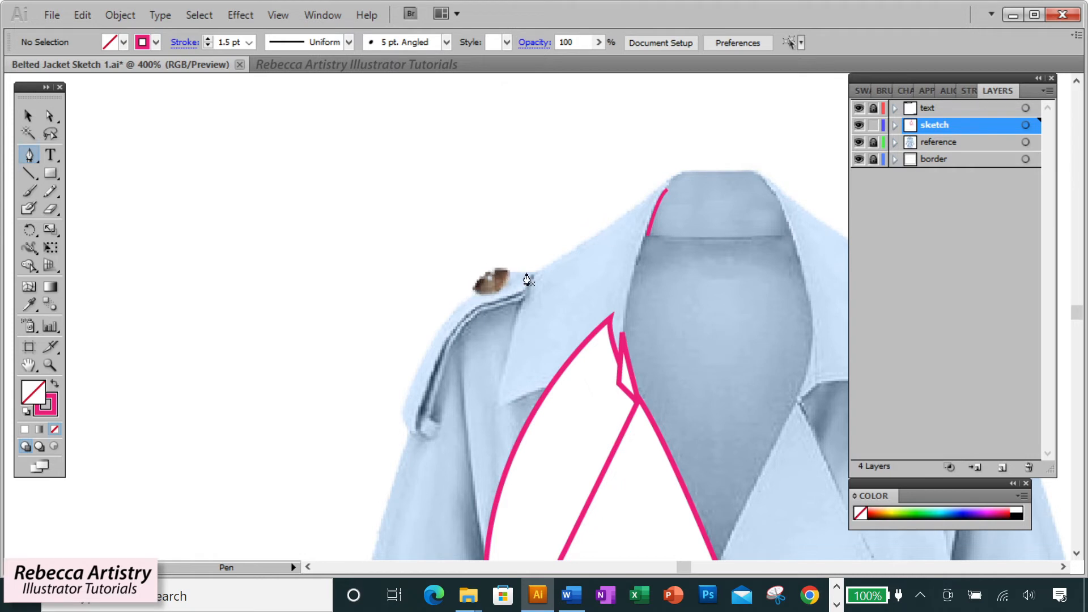
{"action": "key", "text": "t"}
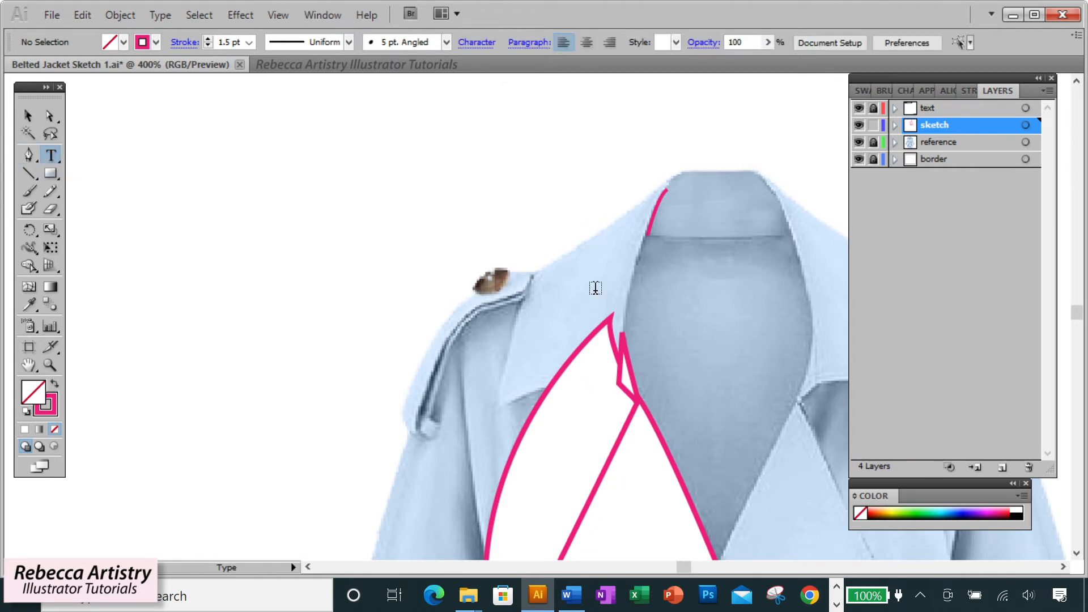
{"action": "key", "text": "p"}
{"action": "left_click", "coordinate": [529, 273]}
{"action": "left_click_drag", "start_coordinate": [442, 323], "coordinate": [421, 366]}
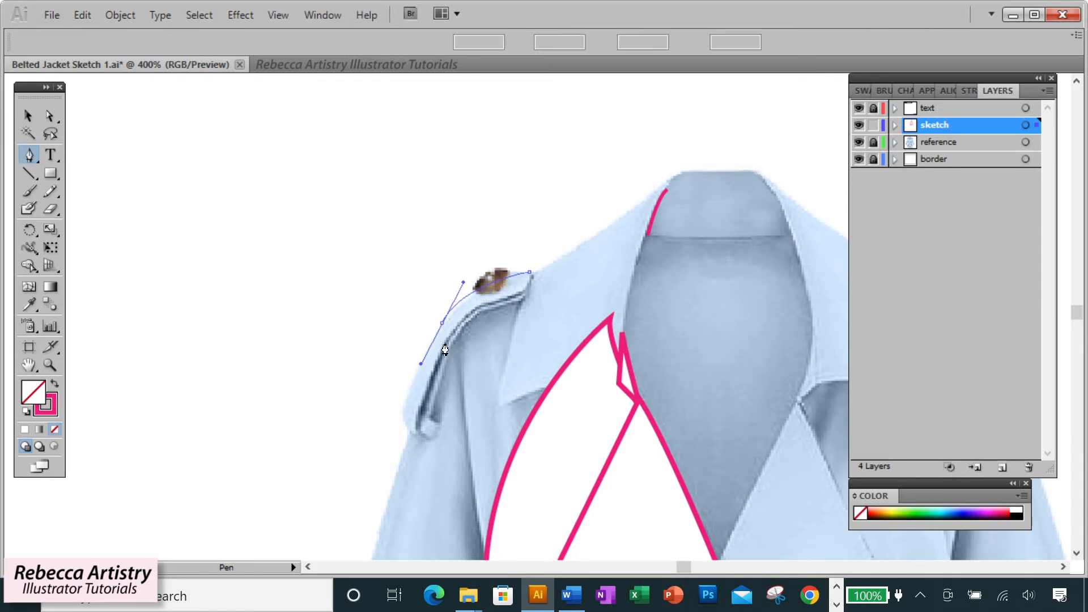
{"action": "left_click", "coordinate": [442, 327]}
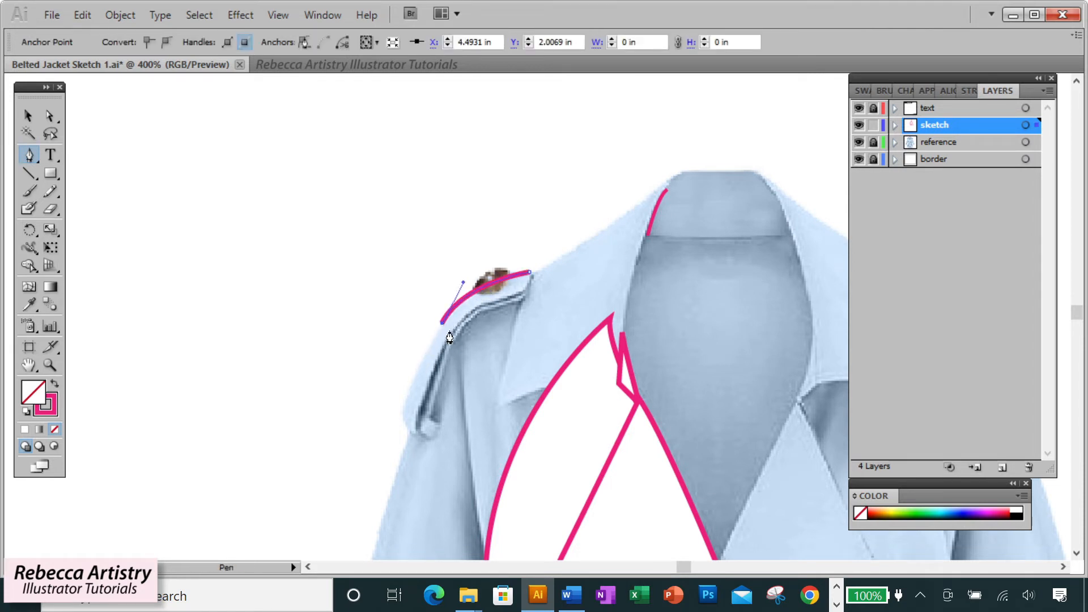
{"action": "left_click_drag", "start_coordinate": [401, 416], "coordinate": [397, 443]}
{"action": "left_click", "coordinate": [401, 416]}
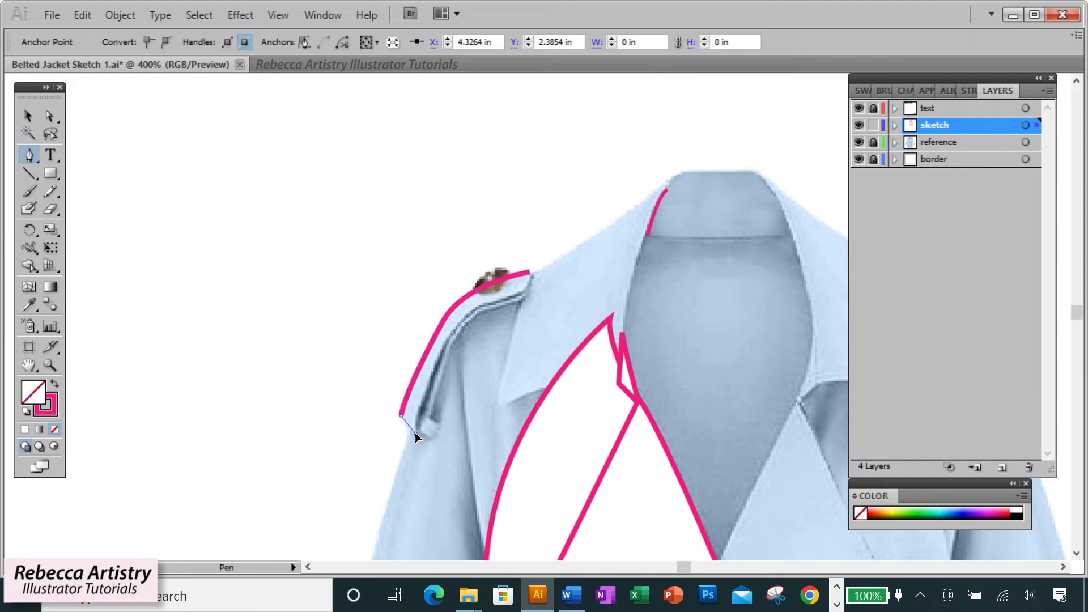
- Continue the shoulder strap path across its lower tip and back along the inner edge, closing it at the collar end
{"action": "left_click_drag", "start_coordinate": [423, 433], "coordinate": [423, 433]}
{"action": "left_click_drag", "start_coordinate": [471, 308], "coordinate": [471, 308]}
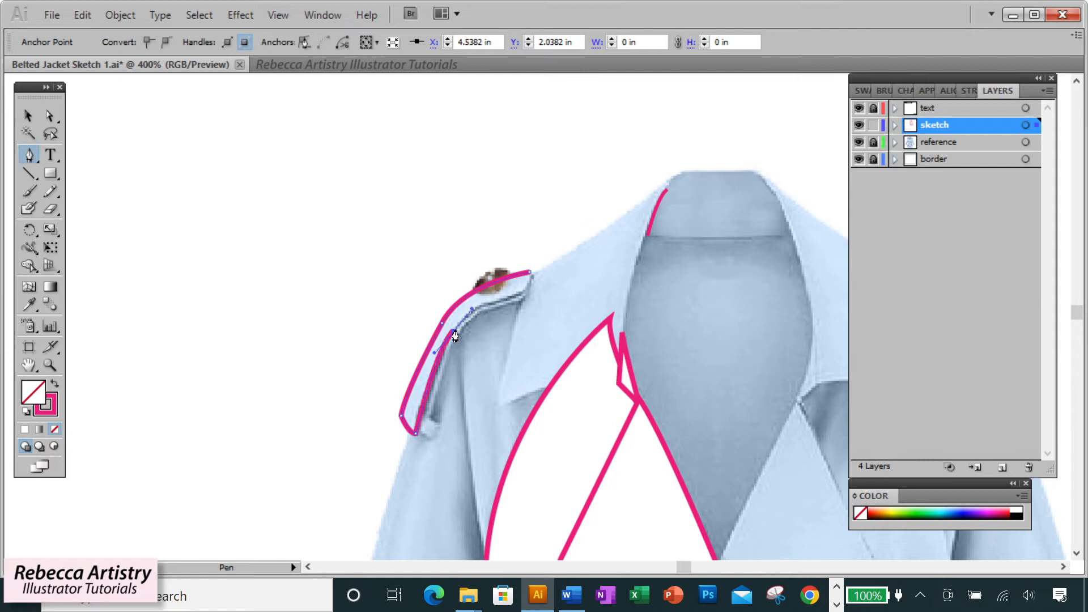
{"action": "left_click", "coordinate": [453, 332]}
{"action": "left_click_drag", "start_coordinate": [502, 298], "coordinate": [515, 304]}
{"action": "left_click", "coordinate": [530, 272]}
- Set the shoulder strap outline's stroke weight to 1 pt
{"action": "key", "text": "a"}
{"action": "left_click", "coordinate": [968, 91]}
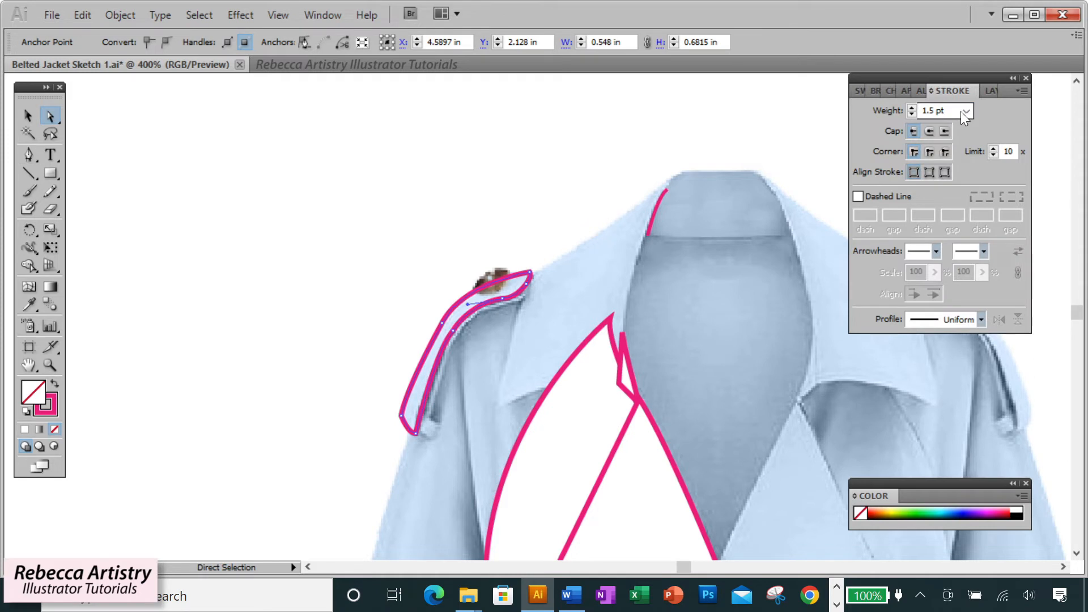
{"action": "left_click", "coordinate": [965, 111]}
{"action": "left_click", "coordinate": [933, 164]}
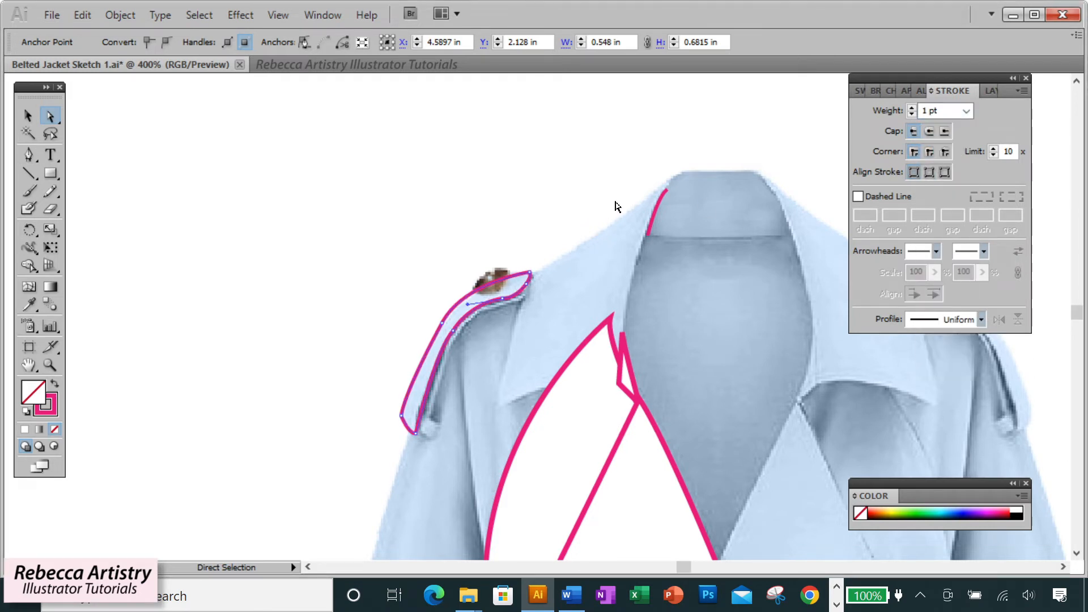
{"action": "left_click", "coordinate": [560, 194]}
- Lengthen the direction handle at the shoulder strap's outer bend so the upper curve follows the photo
{"action": "left_click", "coordinate": [51, 365]}
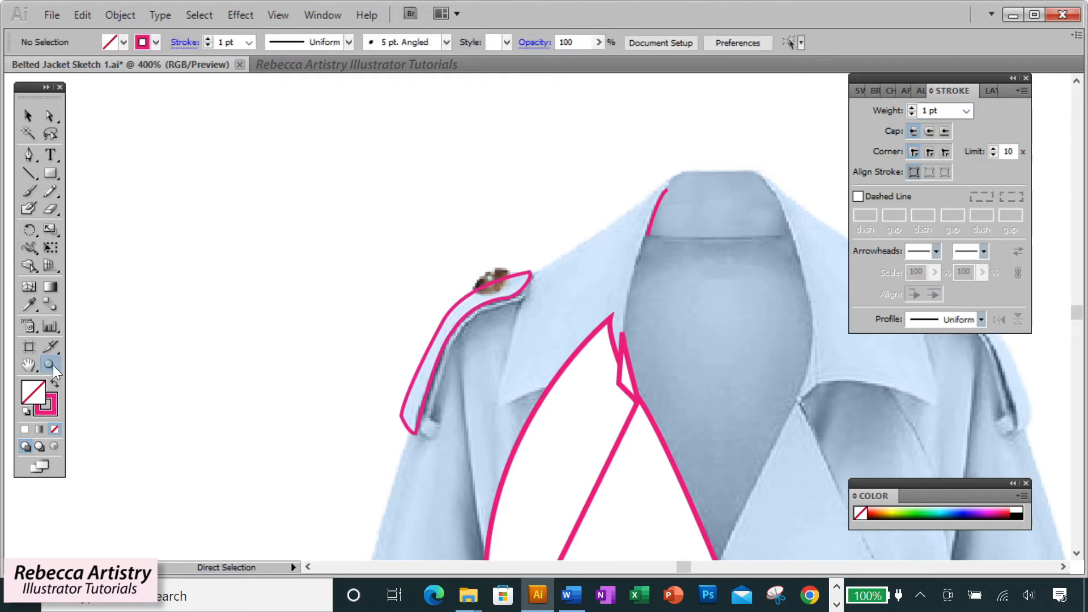
{"action": "left_click", "coordinate": [502, 327]}
{"action": "left_click", "coordinate": [50, 116]}
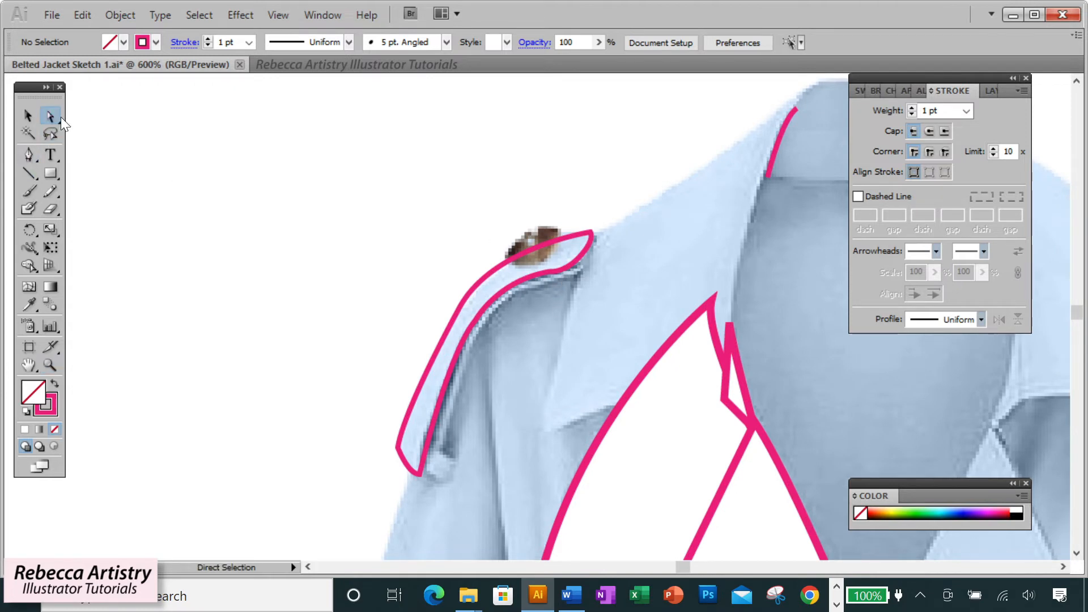
{"action": "left_click", "coordinate": [565, 274]}
{"action": "left_click", "coordinate": [495, 333]}
{"action": "left_click", "coordinate": [458, 307]}
{"action": "left_click", "coordinate": [463, 296]}
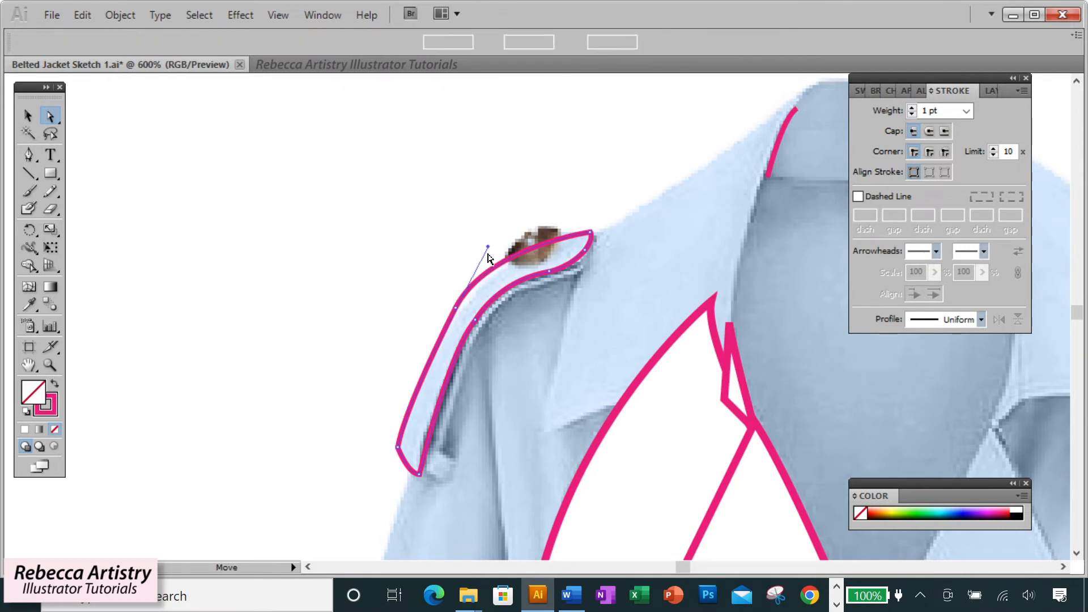
{"action": "left_click_drag", "start_coordinate": [491, 250], "coordinate": [497, 243]}
{"action": "left_click", "coordinate": [527, 236]}
- Reshape the lower part of the shoulder strap's outer edge and nudge its outer tip corner to match the photo
{"action": "left_click", "coordinate": [512, 265]}
{"action": "left_click", "coordinate": [442, 336]}
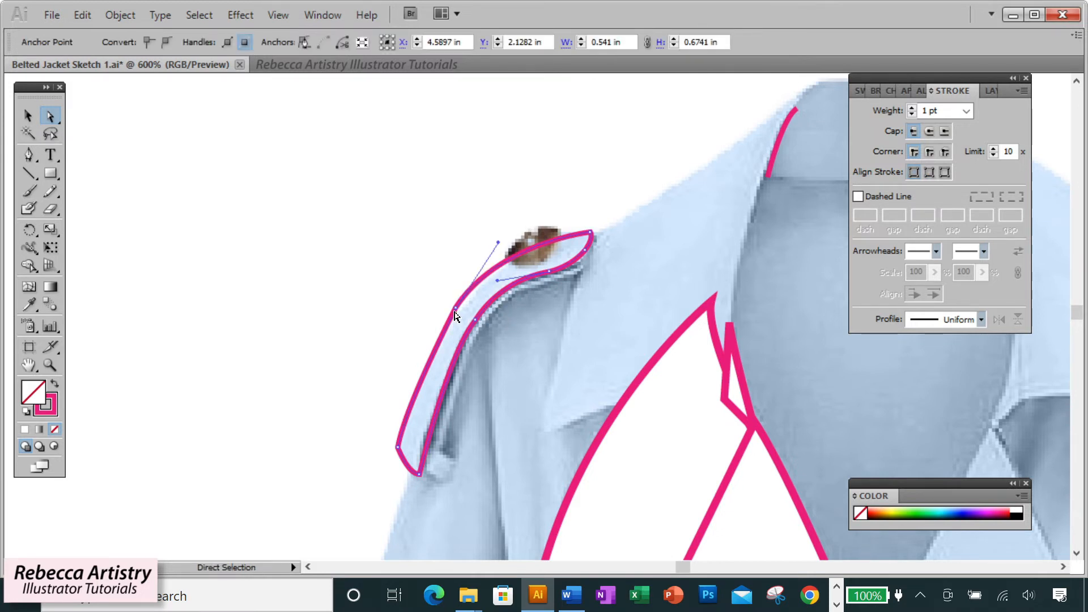
{"action": "left_click_drag", "start_coordinate": [404, 408], "coordinate": [415, 378]}
{"action": "left_click", "coordinate": [382, 446]}
{"action": "left_click_drag", "start_coordinate": [381, 430], "coordinate": [396, 448]}
{"action": "left_click", "coordinate": [513, 439]}
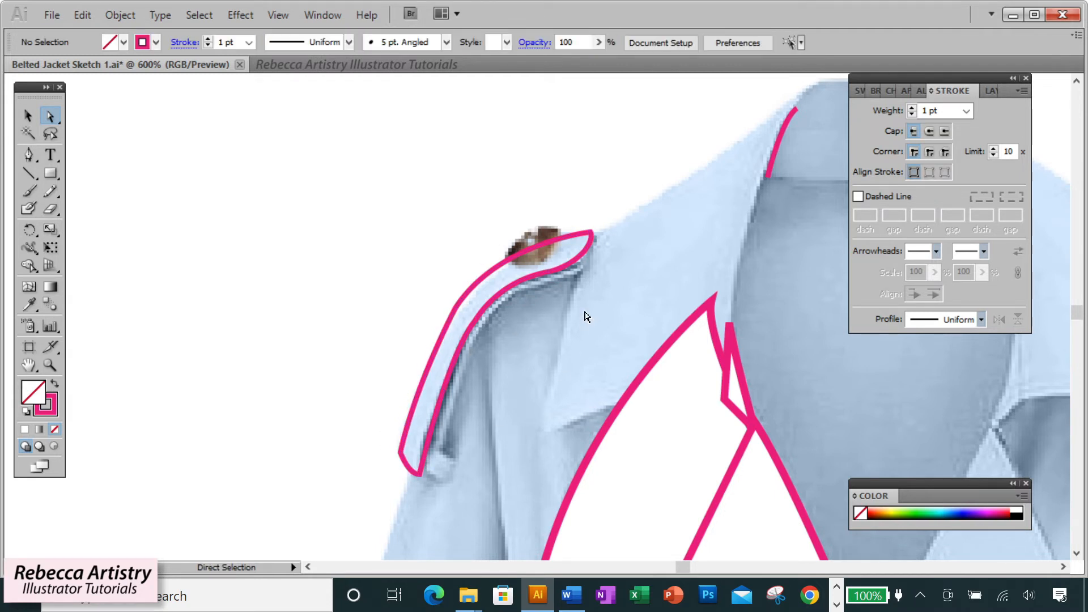
- Refine the curve at the shoulder strap's collar end by adjusting its lower corner anchor point
{"action": "left_click", "coordinate": [558, 275]}
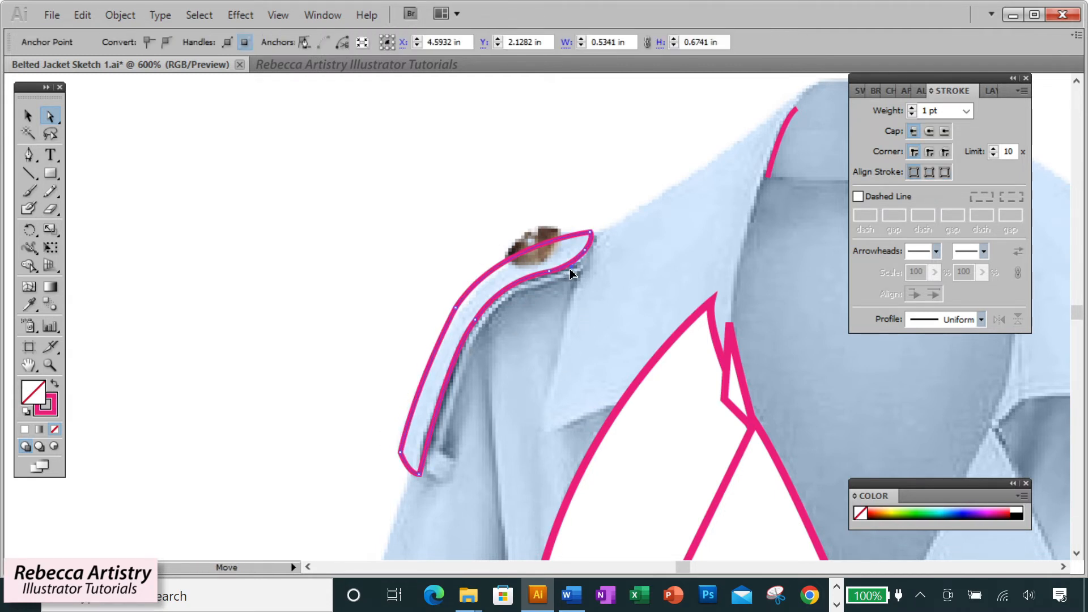
{"action": "left_click", "coordinate": [585, 255]}
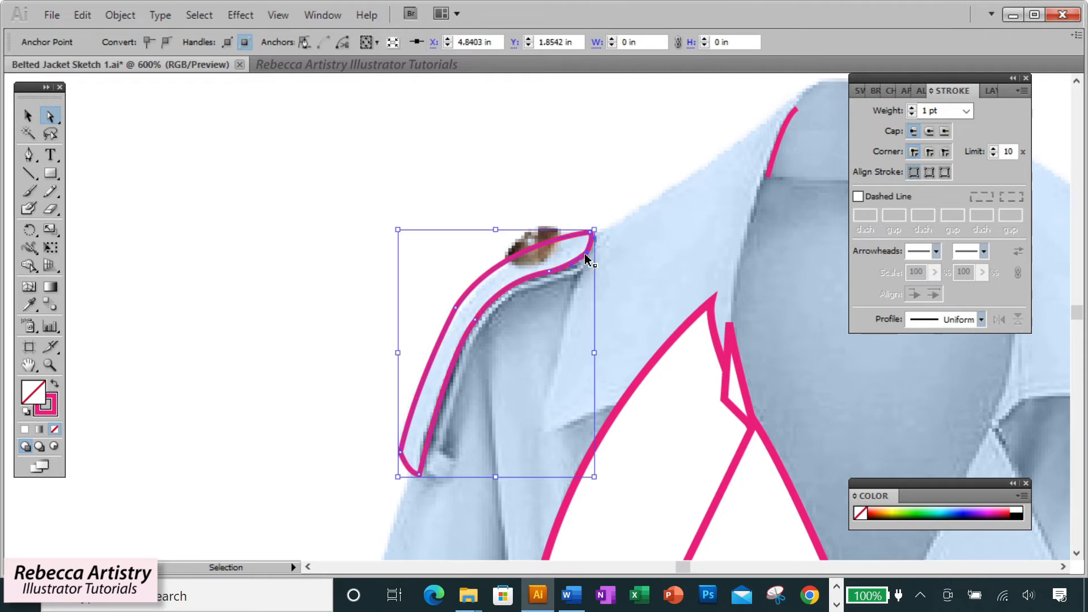
{"action": "left_click", "coordinate": [579, 291]}
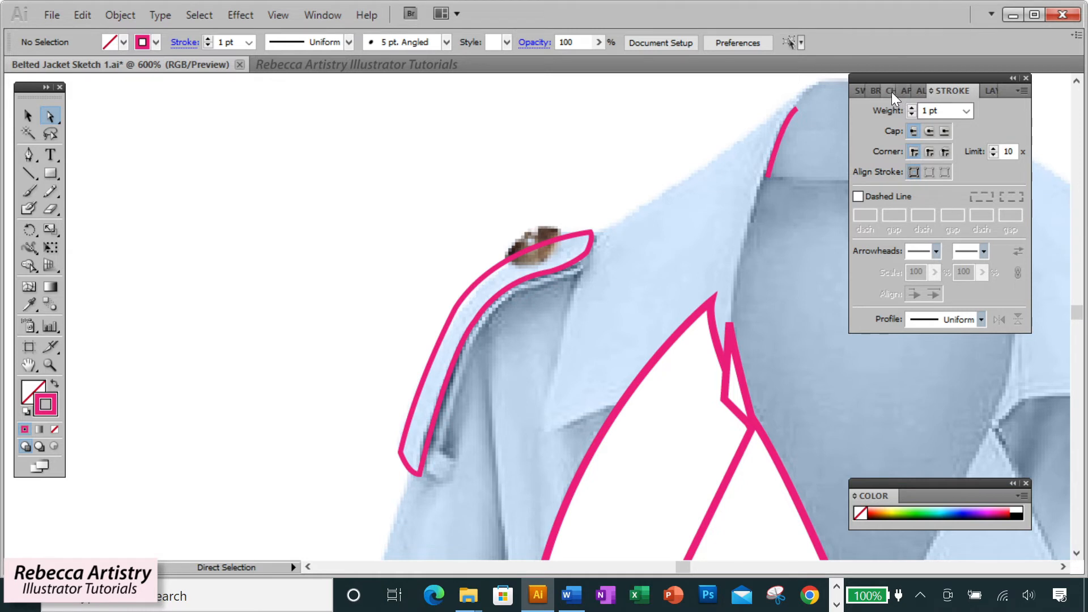
- Set the stroke to blue and trace the shoulder strap's inner edge with the Pen tool from the collar end to the tip
{"action": "left_click", "coordinate": [859, 91]}
{"action": "left_click", "coordinate": [862, 135]}
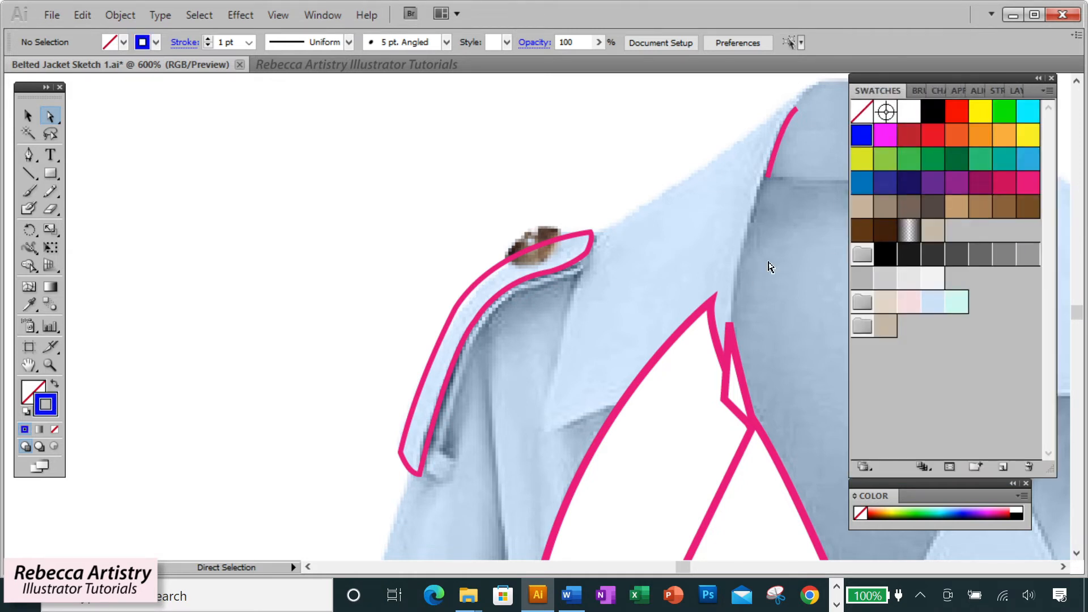
{"action": "key", "text": "p"}
{"action": "left_click", "coordinate": [586, 251]}
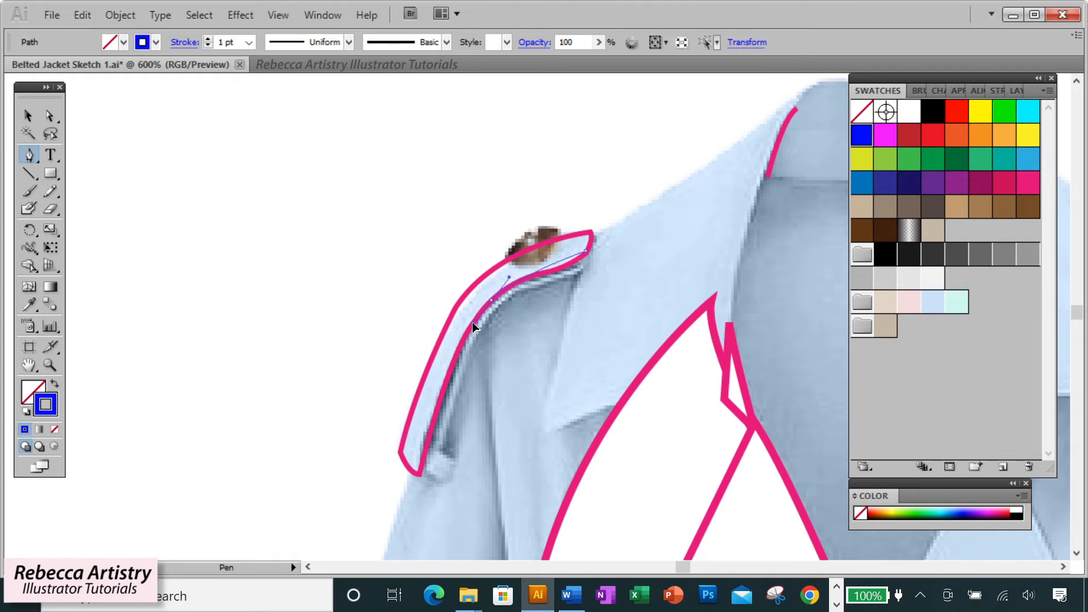
{"action": "left_click_drag", "start_coordinate": [473, 325], "coordinate": [473, 323]}
{"action": "left_click_drag", "start_coordinate": [443, 407], "coordinate": [423, 464]}
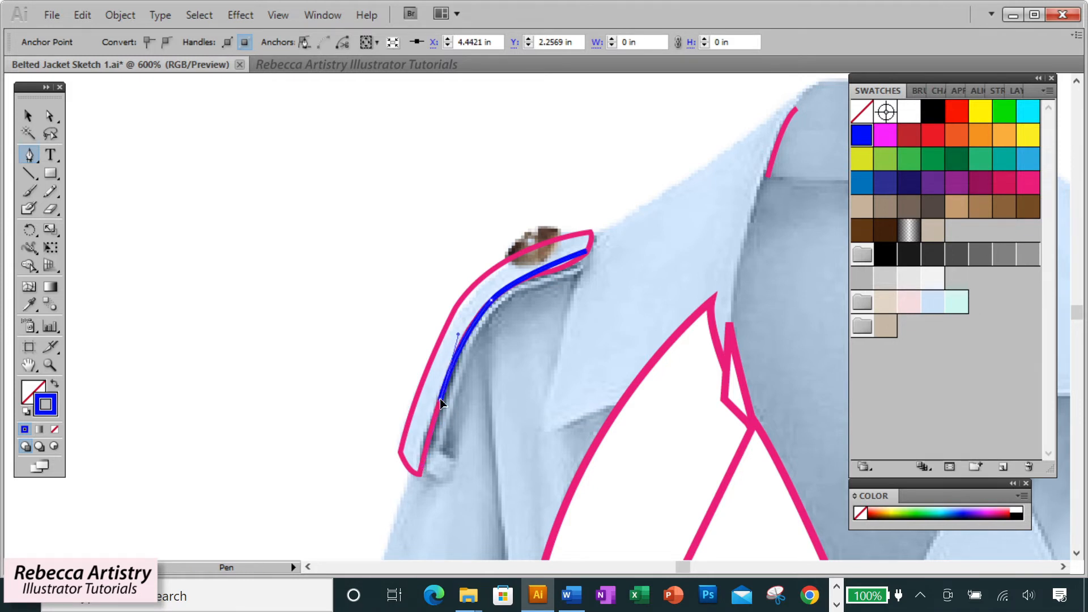
{"action": "left_click", "coordinate": [419, 475], "text": "ctrl"}
{"action": "left_click", "coordinate": [419, 473]}
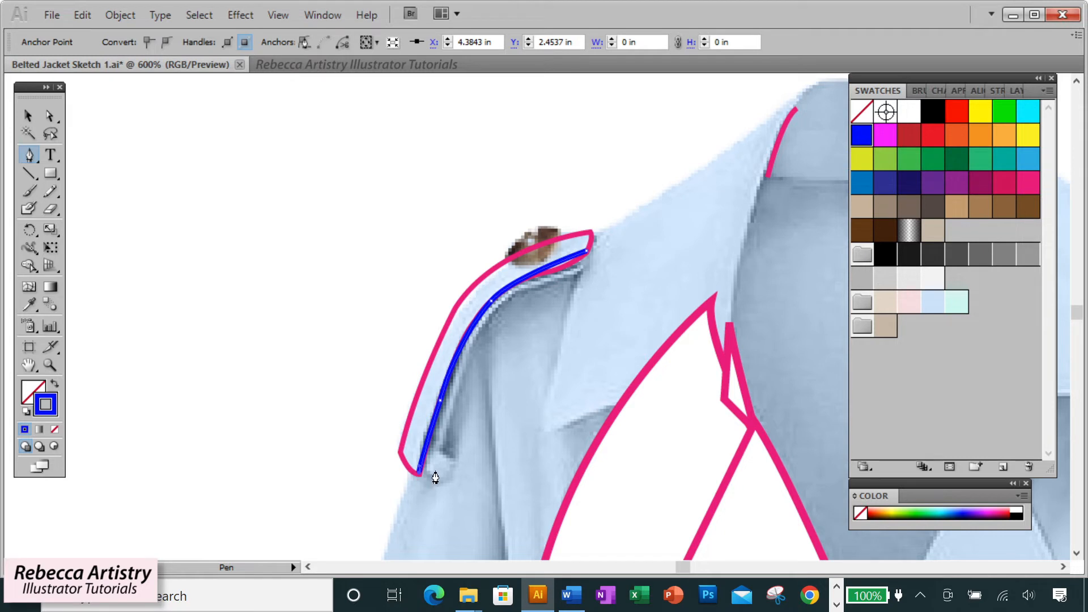
- Continue the blue path around the tip and up the strap underside's lower edge to the collar end, and deselect it
{"action": "left_click_drag", "start_coordinate": [436, 467], "coordinate": [447, 446]}
{"action": "left_click", "coordinate": [435, 468], "text": "ctrl"}
{"action": "mouse_move", "coordinate": [466, 370]}
{"action": "left_mouse_down"}
{"action": "mouse_move", "coordinate": [475, 352]}
{"action": "mouse_move", "coordinate": [468, 367]}
{"action": "left_mouse_up"}
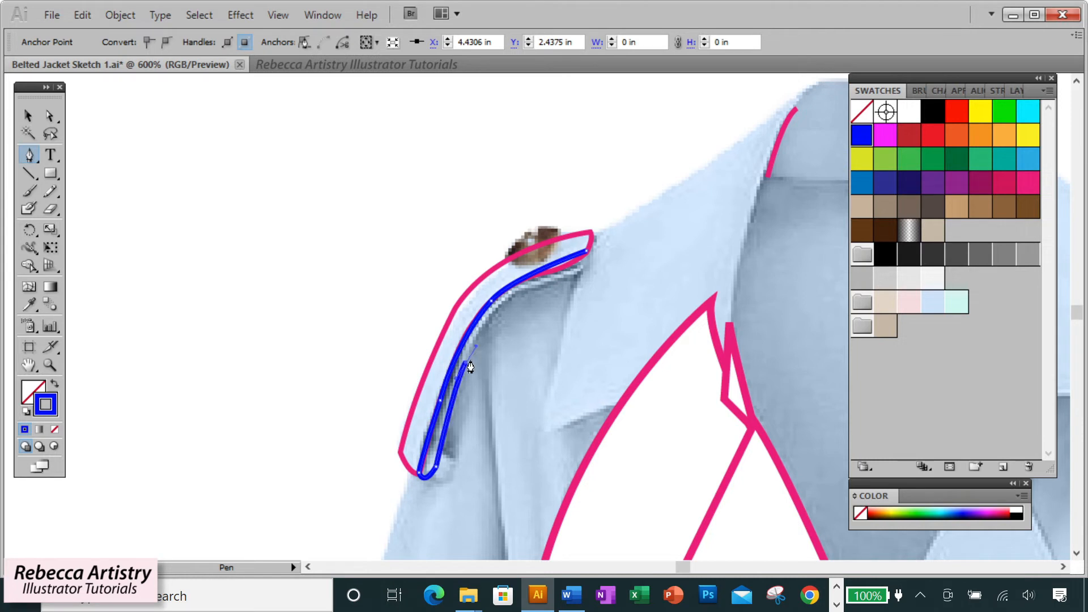
{"action": "left_click_drag", "start_coordinate": [519, 303], "coordinate": [561, 278]}
{"action": "left_click", "coordinate": [520, 294]}
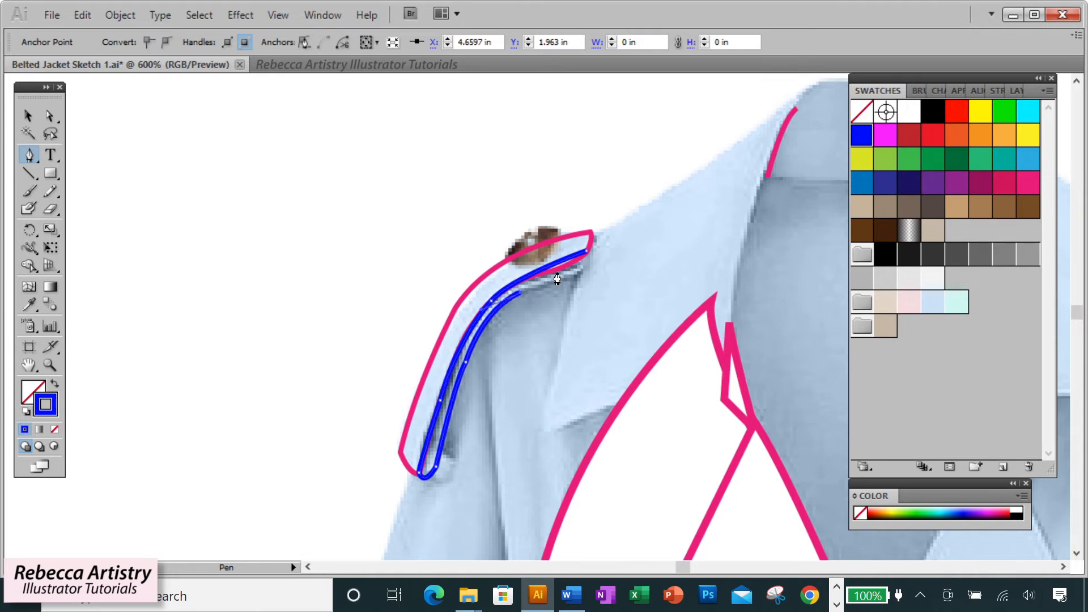
{"action": "left_click", "coordinate": [585, 260]}
{"action": "left_click", "coordinate": [480, 351], "text": "ctrl"}
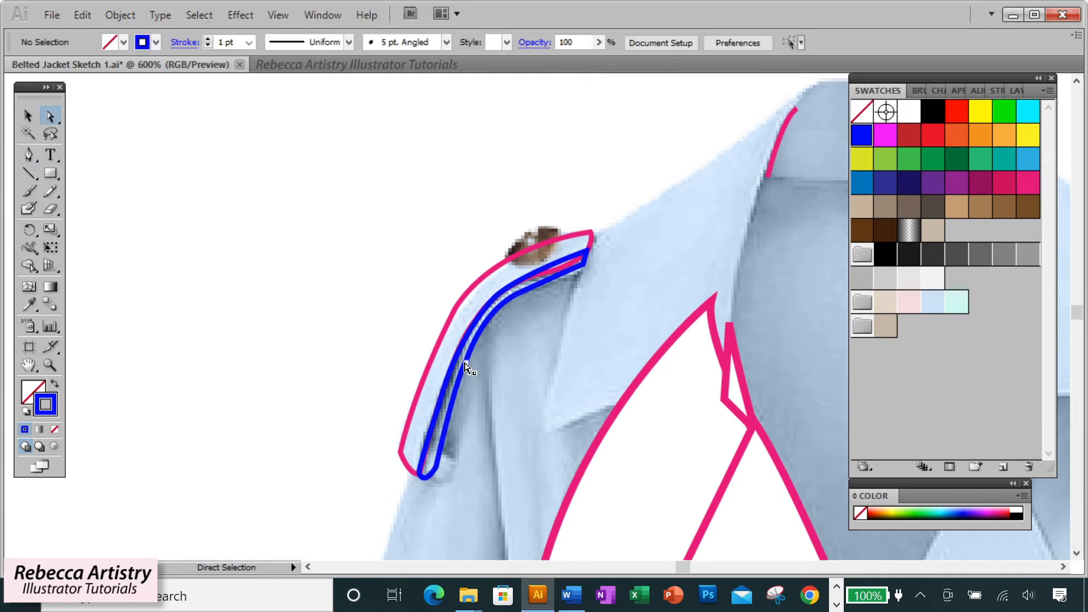
- Adjust the lower-edge anchor point of the blue underside path at the shoulder strap's tip
{"action": "left_click", "coordinate": [439, 470]}
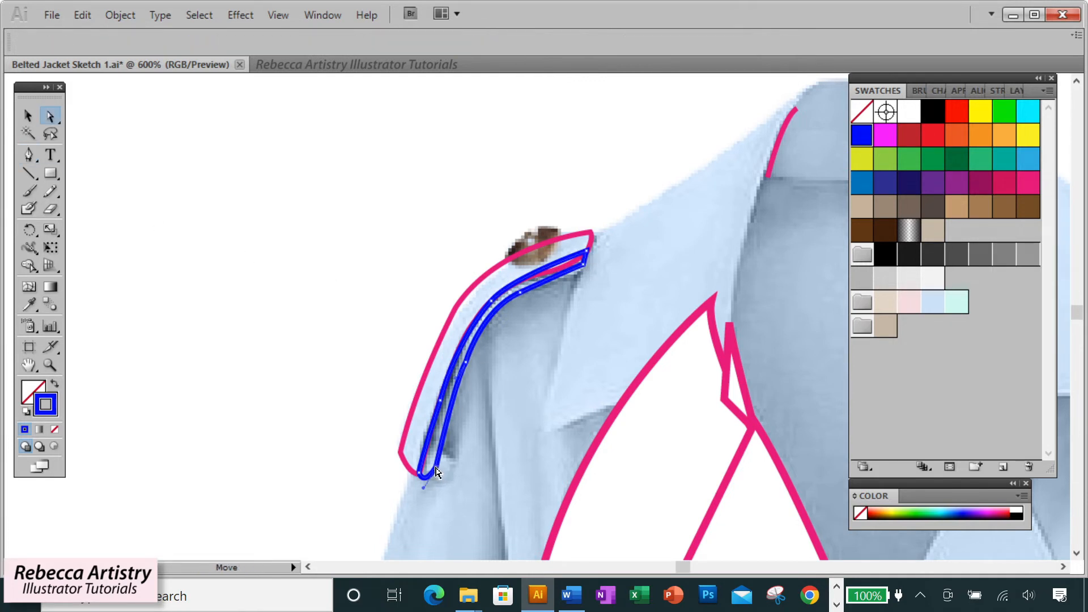
{"action": "left_click", "coordinate": [435, 464], "text": "ctrl"}
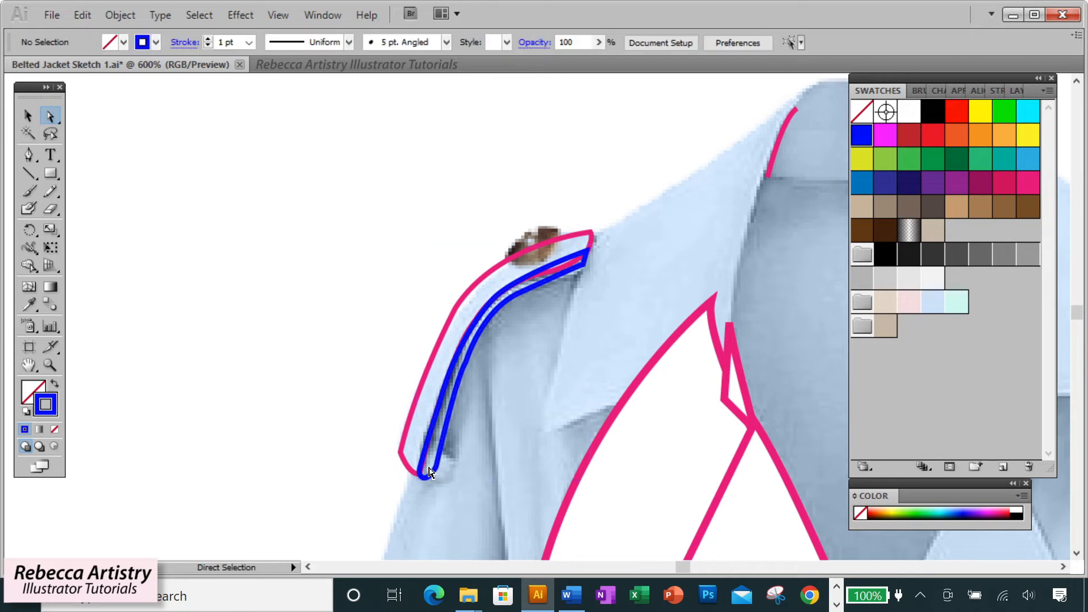
- Set the stroke to pink and draw a small closed four-sided loop across the shoulder strap's tip with the Pen tool
{"action": "left_click", "coordinate": [33, 155]}
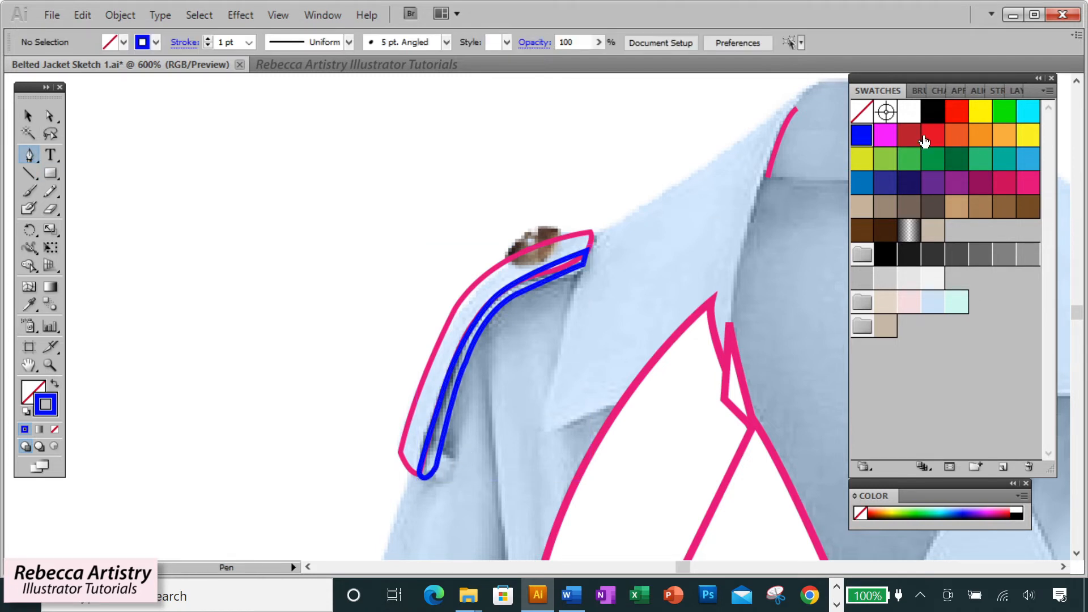
{"action": "left_click", "coordinate": [1028, 182]}
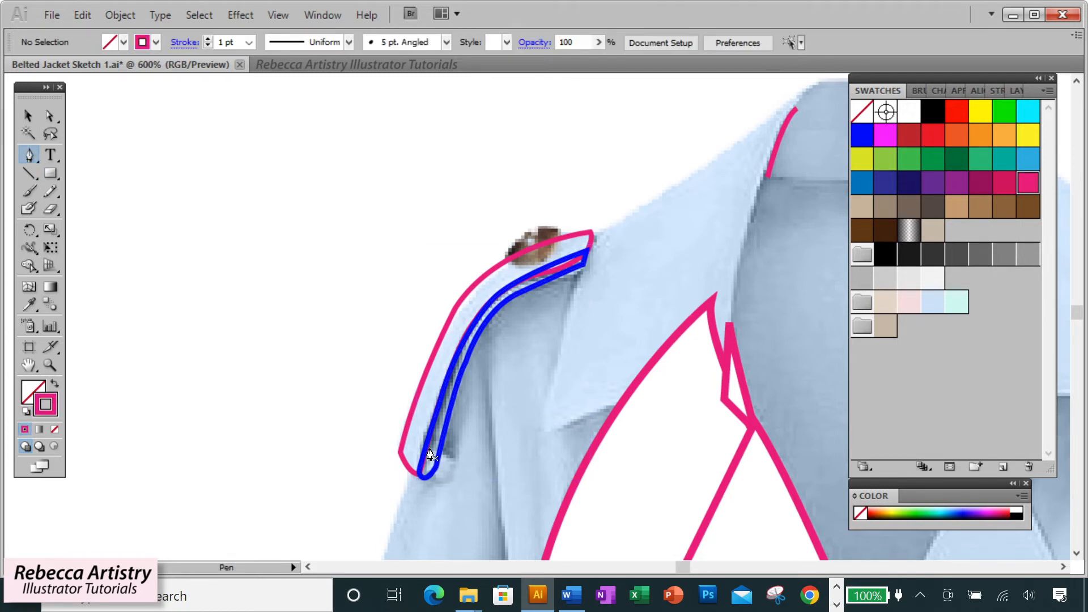
{"action": "left_click", "coordinate": [447, 463]}
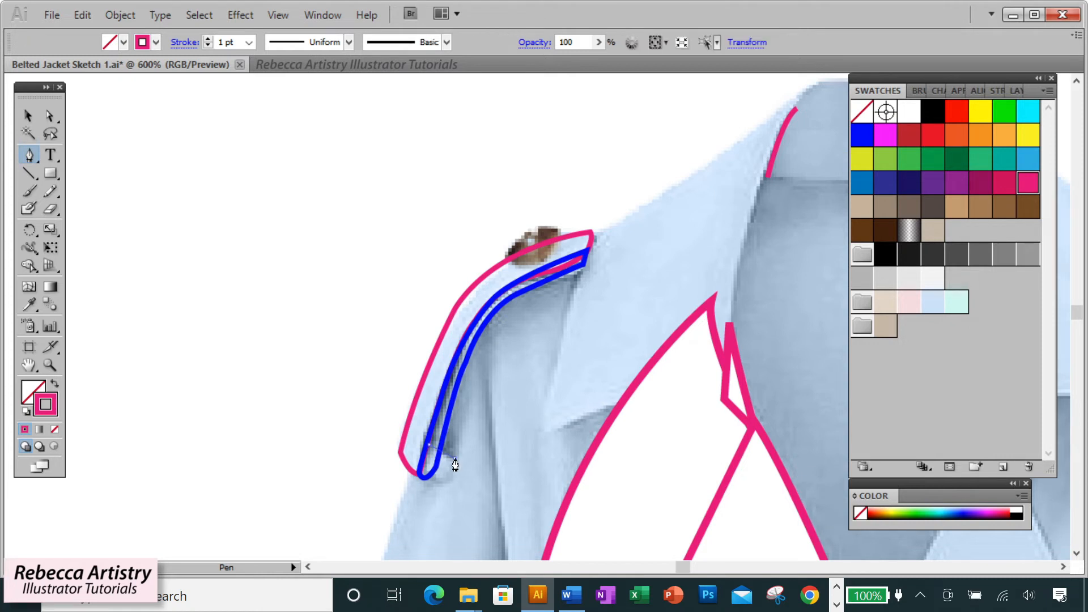
{"action": "left_click", "coordinate": [454, 458]}
{"action": "left_click", "coordinate": [448, 481]}
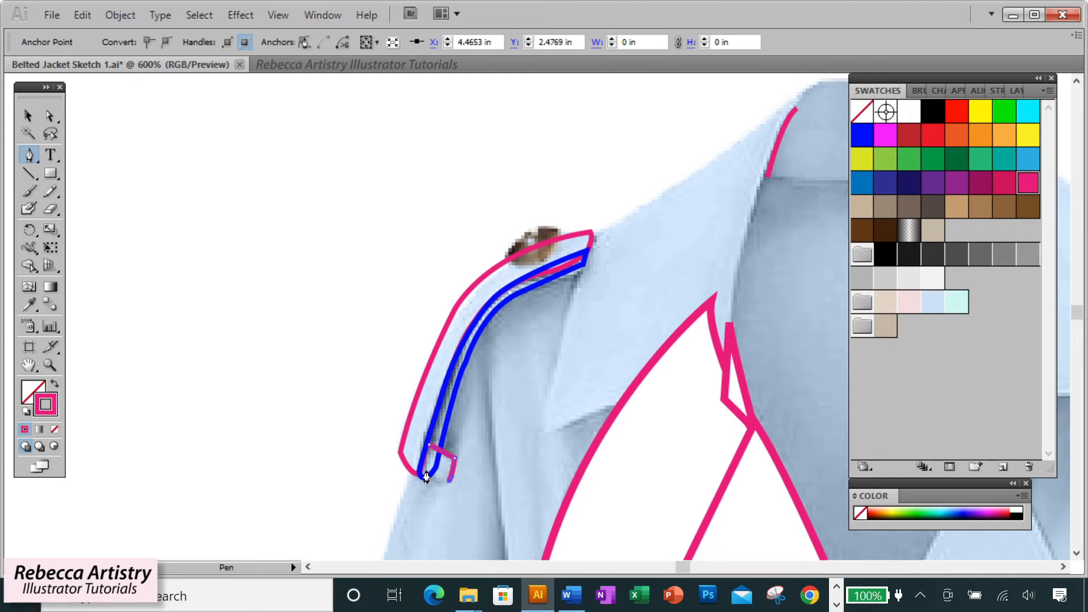
{"action": "left_click", "coordinate": [422, 468]}
{"action": "left_click", "coordinate": [430, 446]}
{"action": "key", "text": "a"}
- Expand the sketch layer and unlock the shoulder strap path and its blue underside path
{"action": "left_click", "coordinate": [1017, 90]}
{"action": "left_click", "coordinate": [895, 125]}
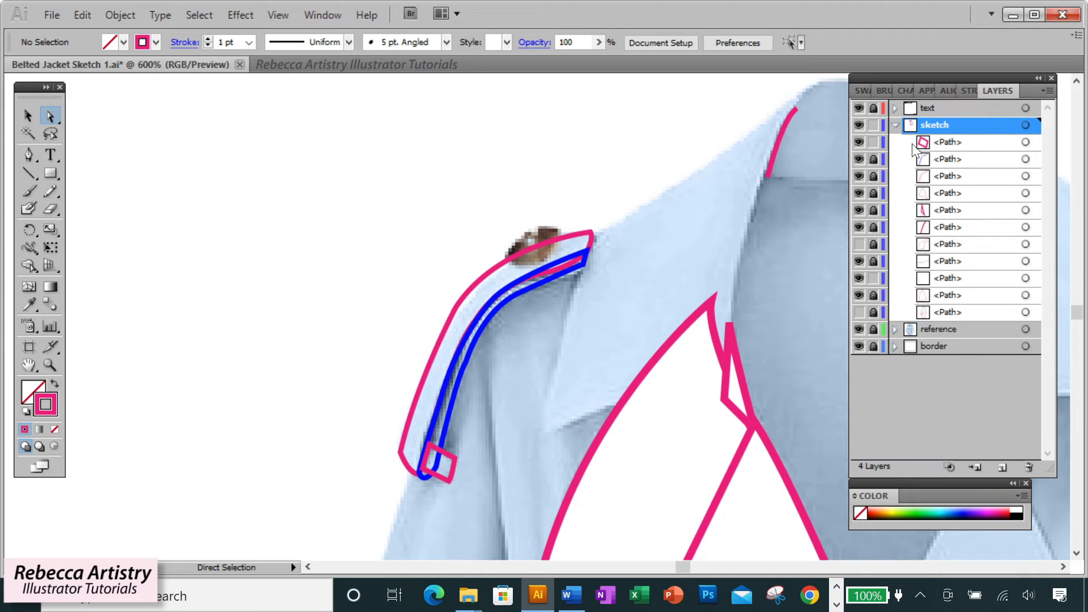
{"action": "left_click_drag", "start_coordinate": [873, 159], "coordinate": [873, 176]}
{"action": "left_click", "coordinate": [517, 293]}
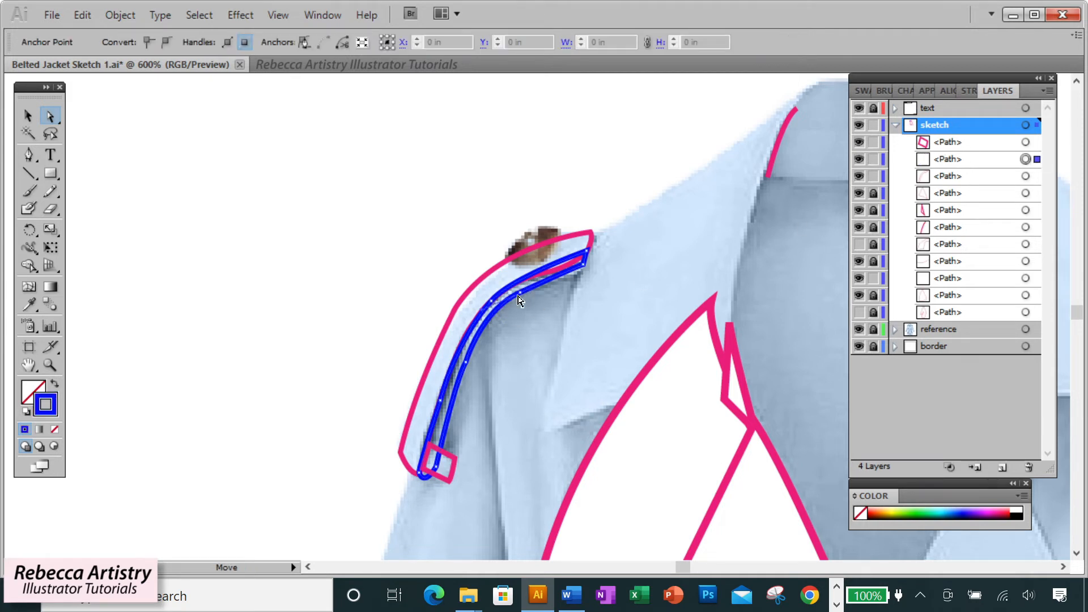
{"action": "key", "text": "ctrl+shift+a"}
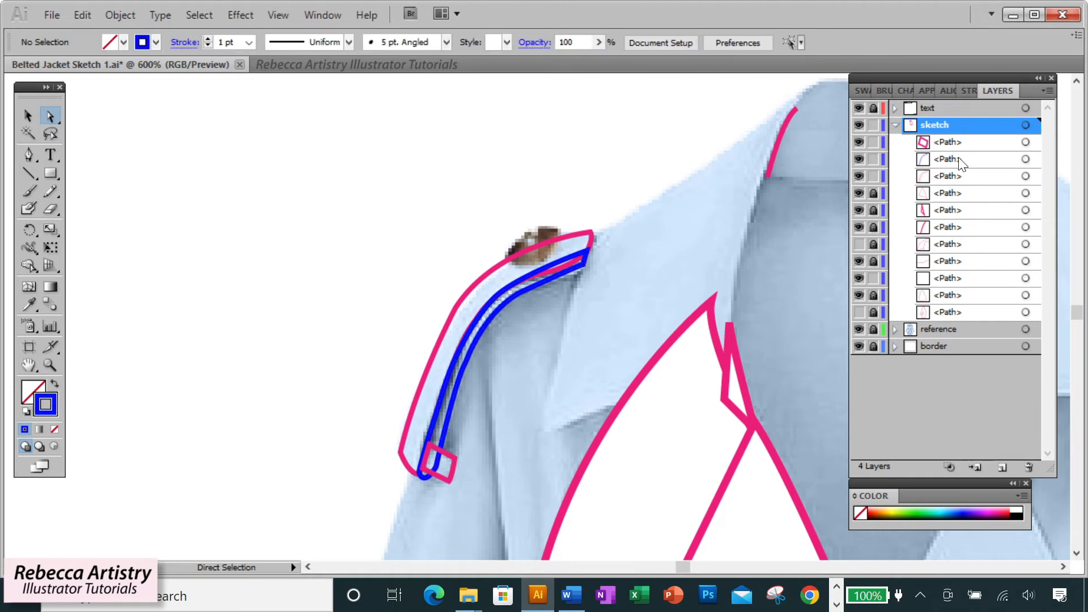
- Reorder the paths so the shoulder strap is on top, the small loop below it and the blue underside beneath both
{"action": "left_click_drag", "start_coordinate": [950, 141], "coordinate": [950, 165]}
{"action": "left_click", "coordinate": [859, 176]}
{"action": "left_click", "coordinate": [860, 177]}
{"action": "mouse_move", "coordinate": [964, 179]}
{"action": "left_mouse_down"}
{"action": "mouse_move", "coordinate": [964, 142]}
{"action": "mouse_move", "coordinate": [957, 184]}
{"action": "left_mouse_up"}
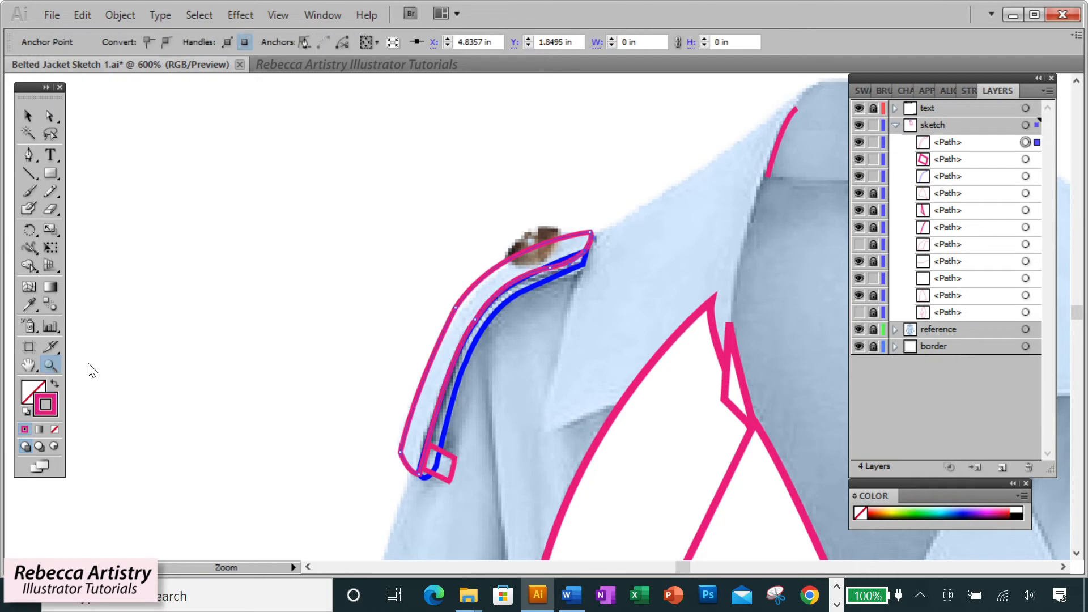
- Cut the shoulder strap's inner edge near the collar end and delete the segment that bulges below the blue line
{"action": "left_click", "coordinate": [592, 286]}
{"action": "left_click", "coordinate": [503, 304]}
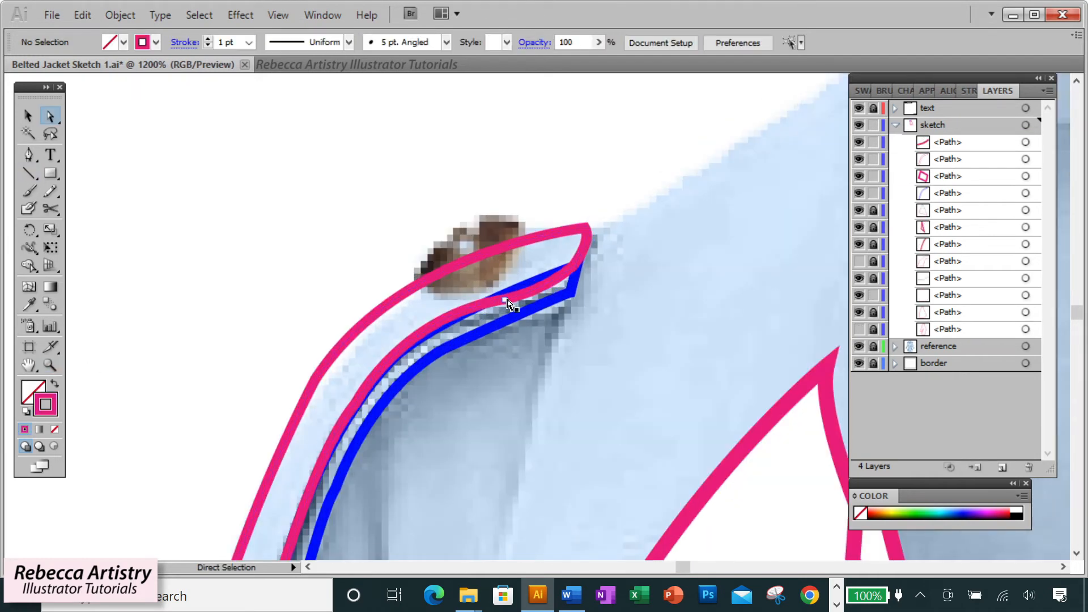
{"action": "left_click_drag", "start_coordinate": [506, 299], "coordinate": [510, 300]}
{"action": "key", "text": "Delete"}
{"action": "key", "text": "Delete"}
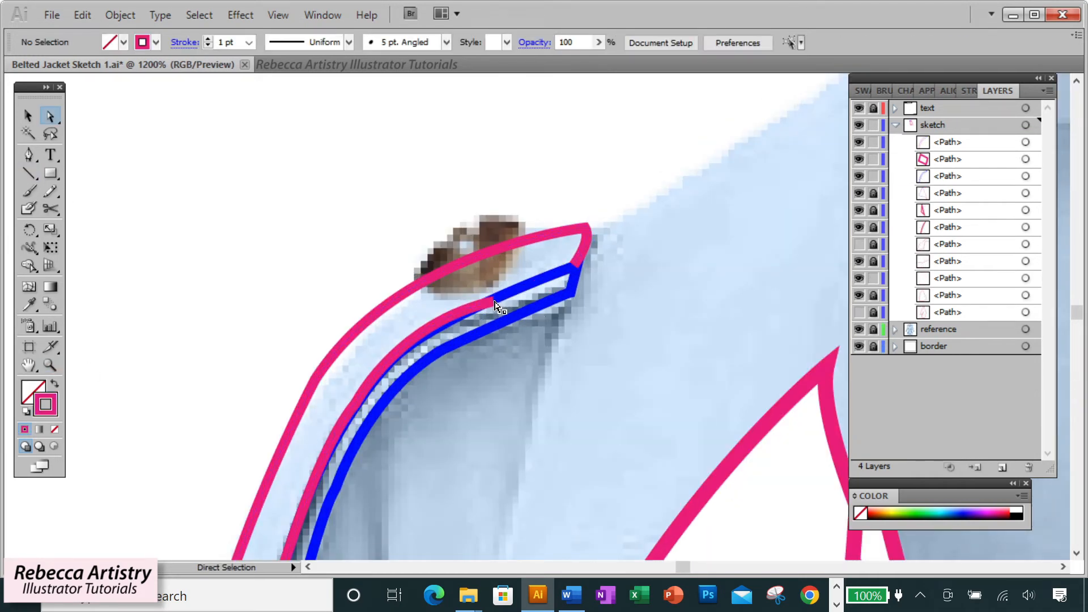
- Adjust the curve handle at the cut end and redraw the missing strap edge up to the collar-end corner
{"action": "left_click", "coordinate": [493, 302]}
{"action": "left_click_drag", "start_coordinate": [397, 327], "coordinate": [390, 342]}
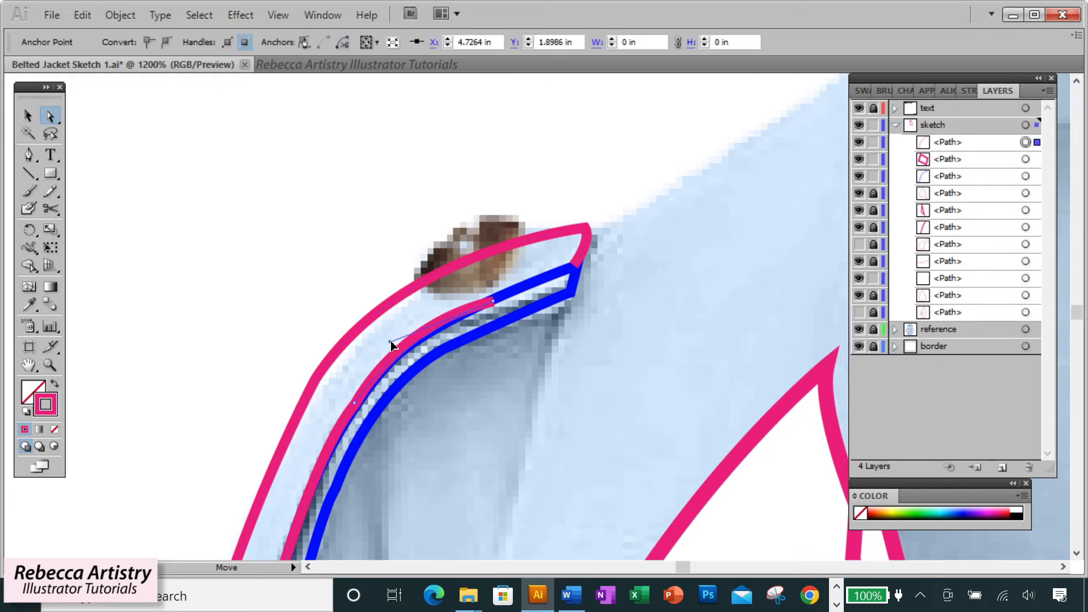
{"action": "left_click", "coordinate": [35, 160]}
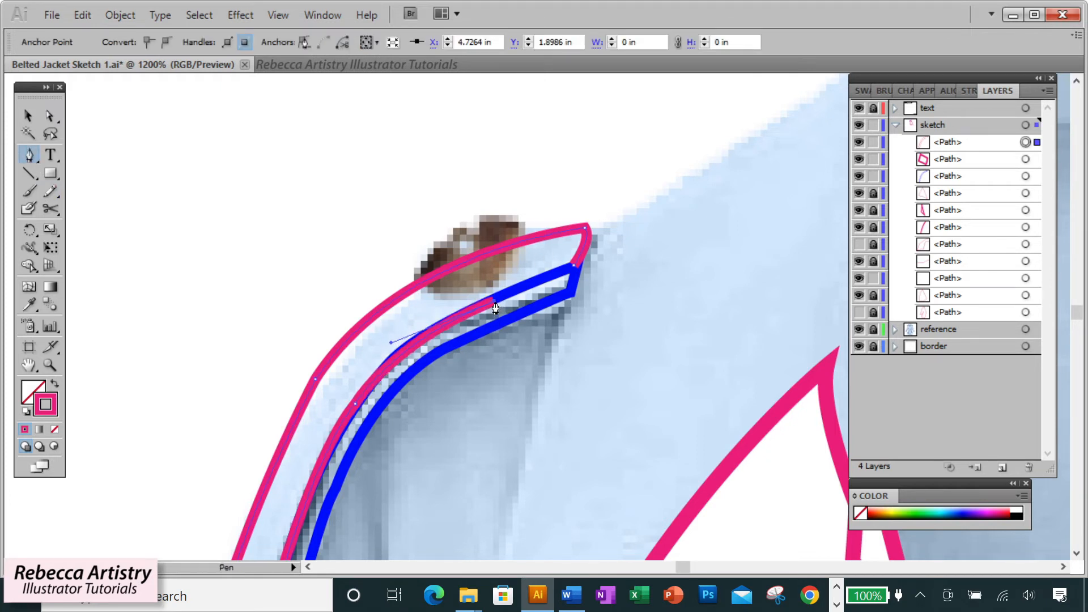
{"action": "left_click", "coordinate": [573, 266]}
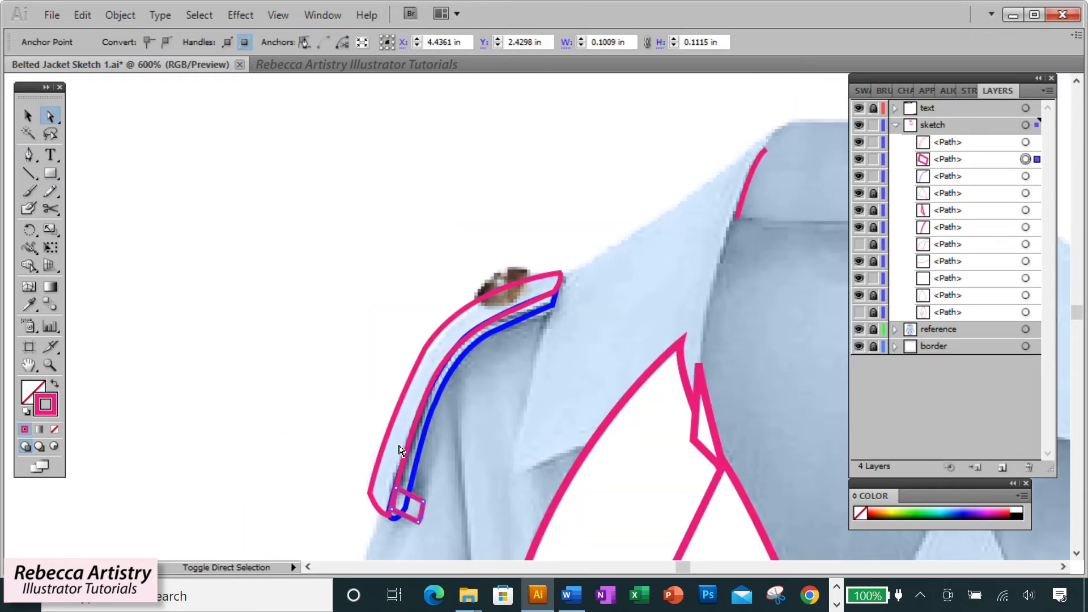
- Give the shoulder strap, its underside and the small loop a pink stroke and a white fill
{"action": "left_click_drag", "start_coordinate": [373, 352], "coordinate": [412, 549]}
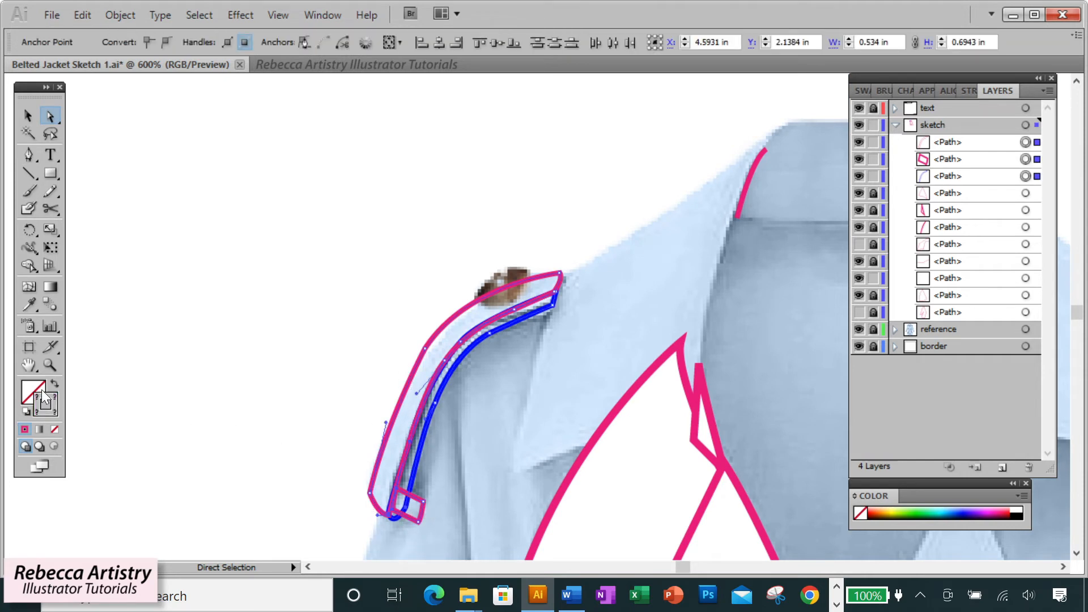
{"action": "left_click", "coordinate": [862, 91]}
{"action": "left_click", "coordinate": [1027, 183]}
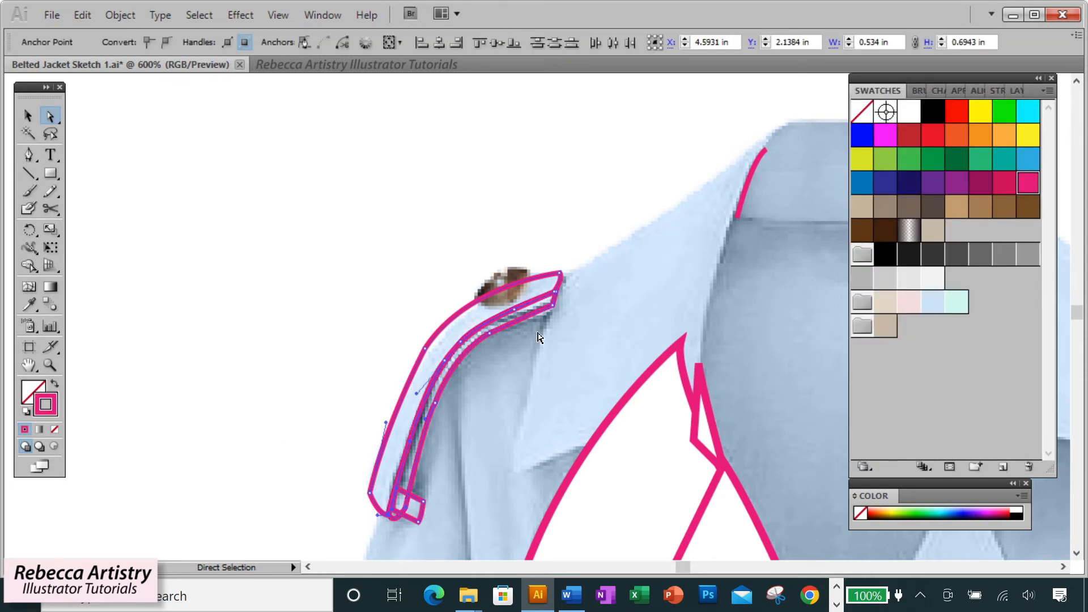
{"action": "left_click", "coordinate": [38, 389]}
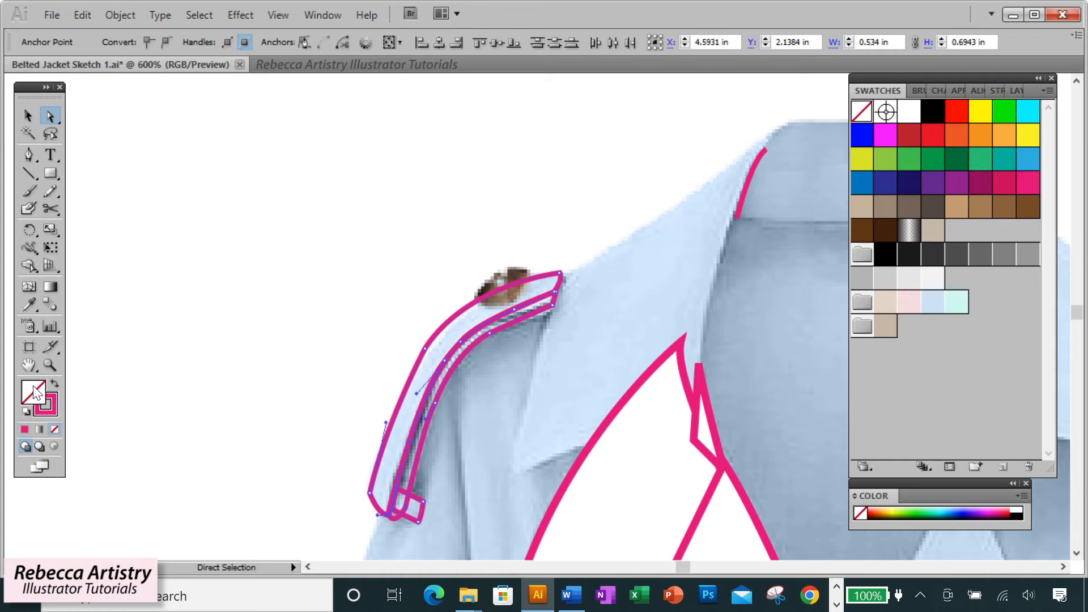
{"action": "left_click", "coordinate": [905, 116]}
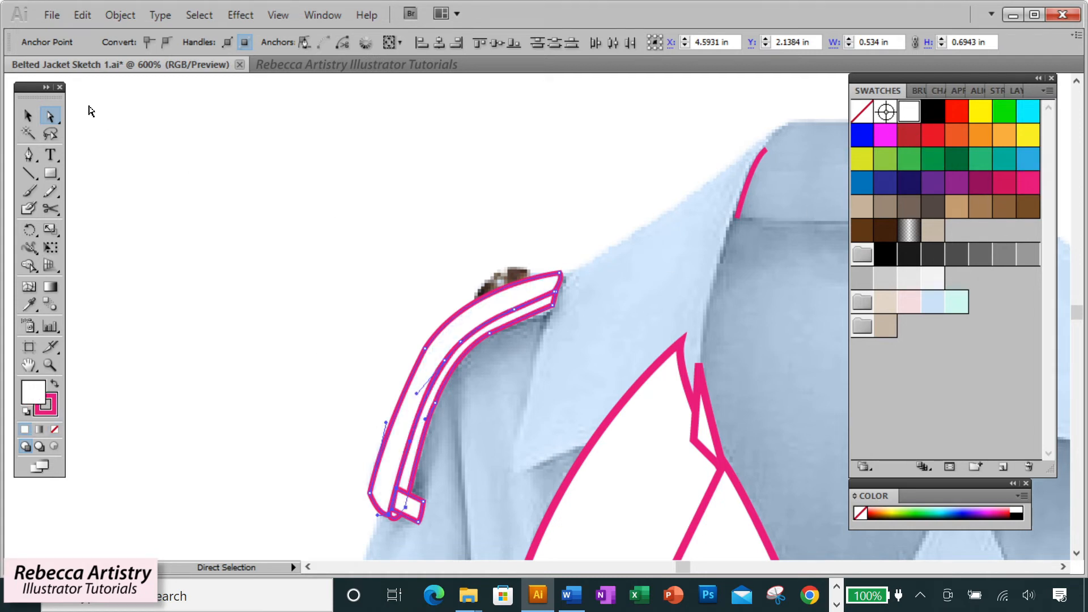
- Group the shoulder strap, its underside and the small loop
{"action": "key", "text": "v"}
{"action": "left_click", "coordinate": [123, 15]}
{"action": "left_click", "coordinate": [154, 77]}
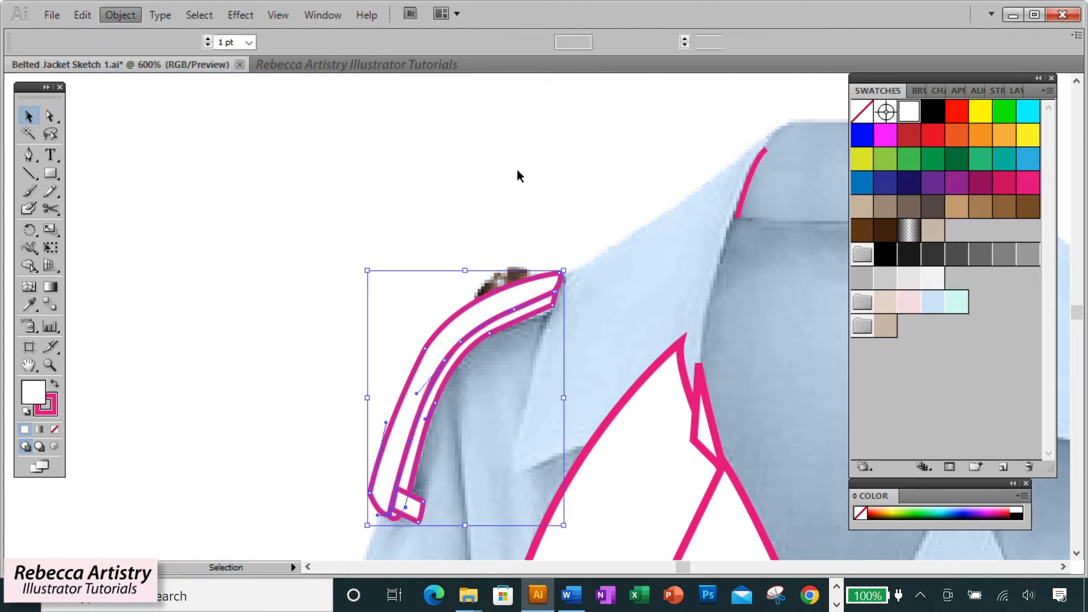
- Fill the shoulder strap's underside with medium gray and deselect it
{"action": "left_click", "coordinate": [579, 301]}
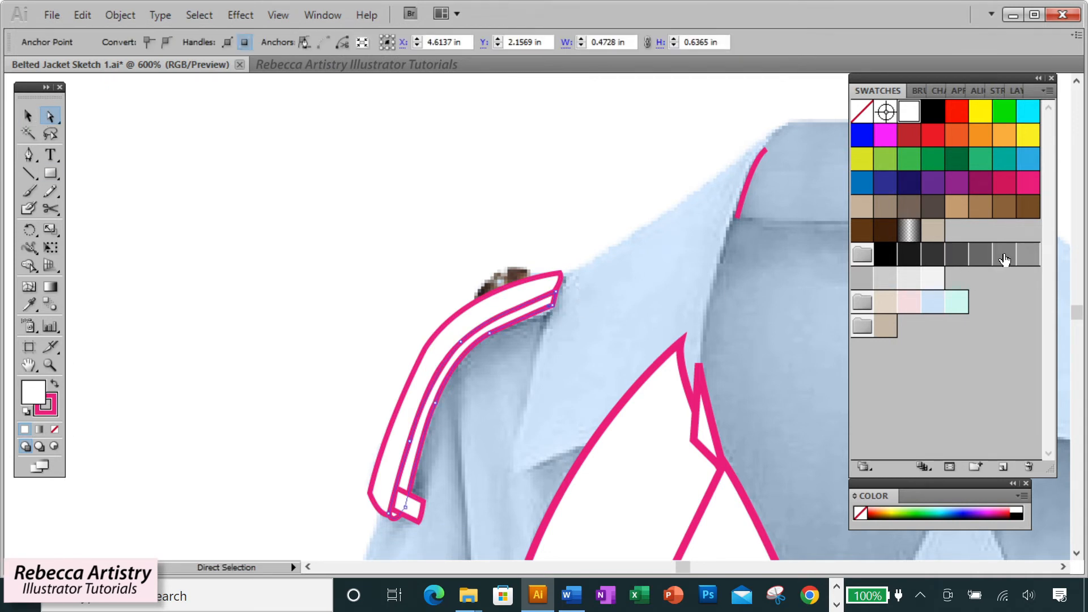
{"action": "left_click", "coordinate": [1024, 259]}
{"action": "left_click", "coordinate": [613, 318]}
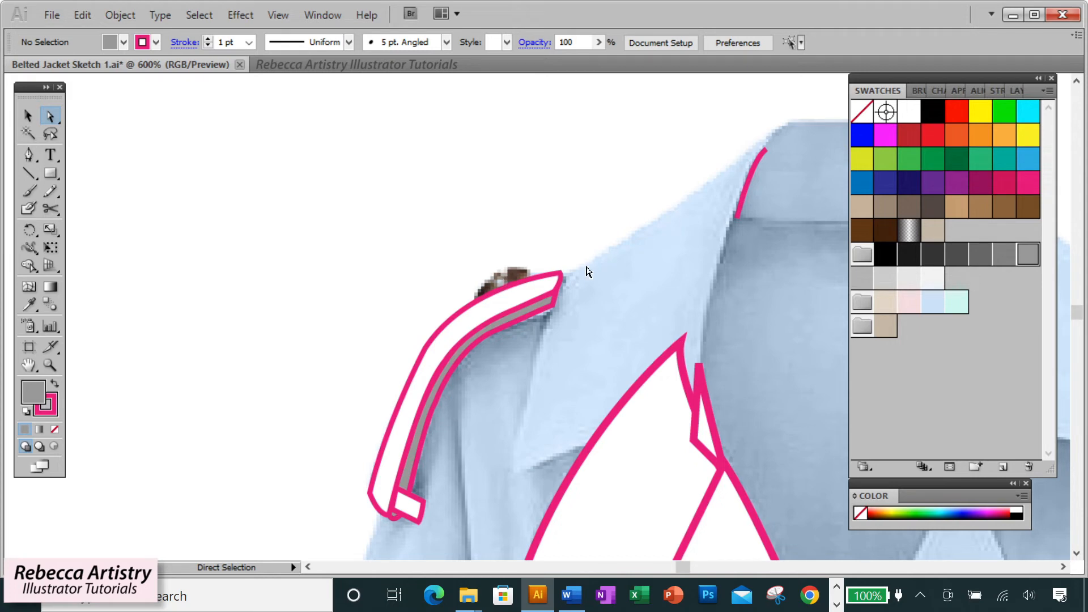
- Return to 100% view and show the hidden jacket outline paths in the sketch layer
{"action": "key", "text": "ctrl"}
{"action": "key", "text": "ctrl+1"}
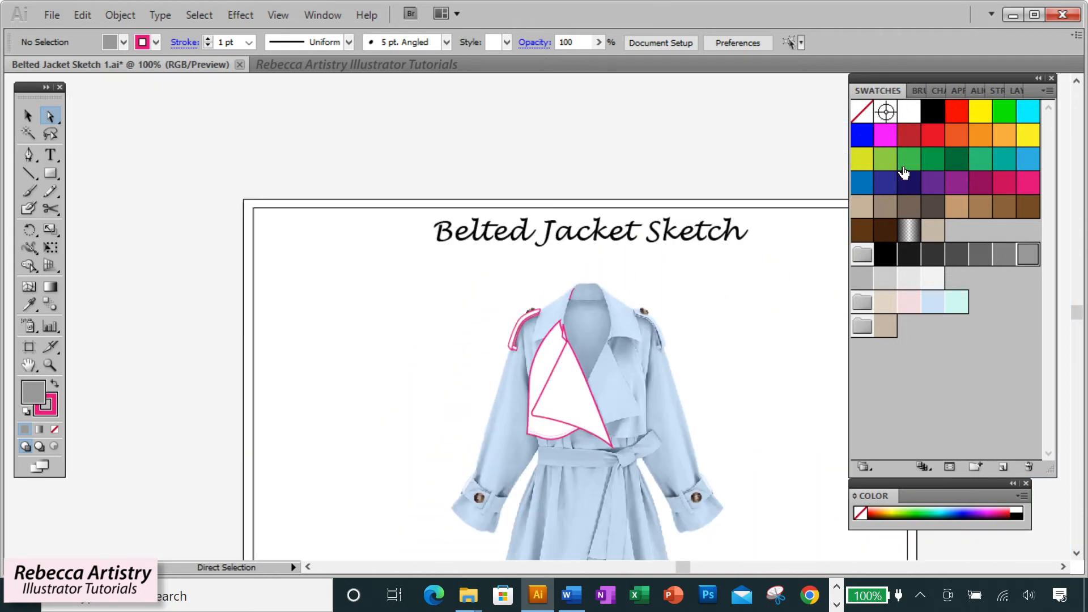
{"action": "left_click", "coordinate": [1014, 91]}
{"action": "left_click_drag", "start_coordinate": [859, 210], "coordinate": [859, 227]}
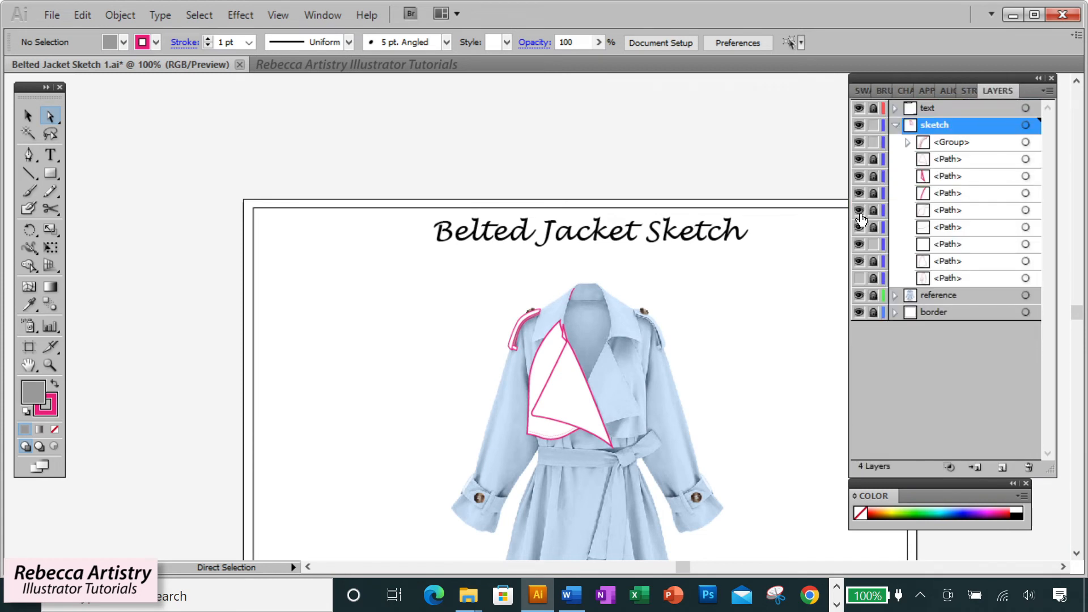
{"action": "scroll", "coordinate": [467, 365], "scroll_direction": "down", "scroll_amount": 2}
- Set the stroke to green with no fill and trace the left cuff strap's curved upper edge across the sleeve
{"action": "left_click", "coordinate": [47, 366]}
{"action": "scroll", "coordinate": [583, 242], "scroll_direction": "down", "scroll_amount": 2}
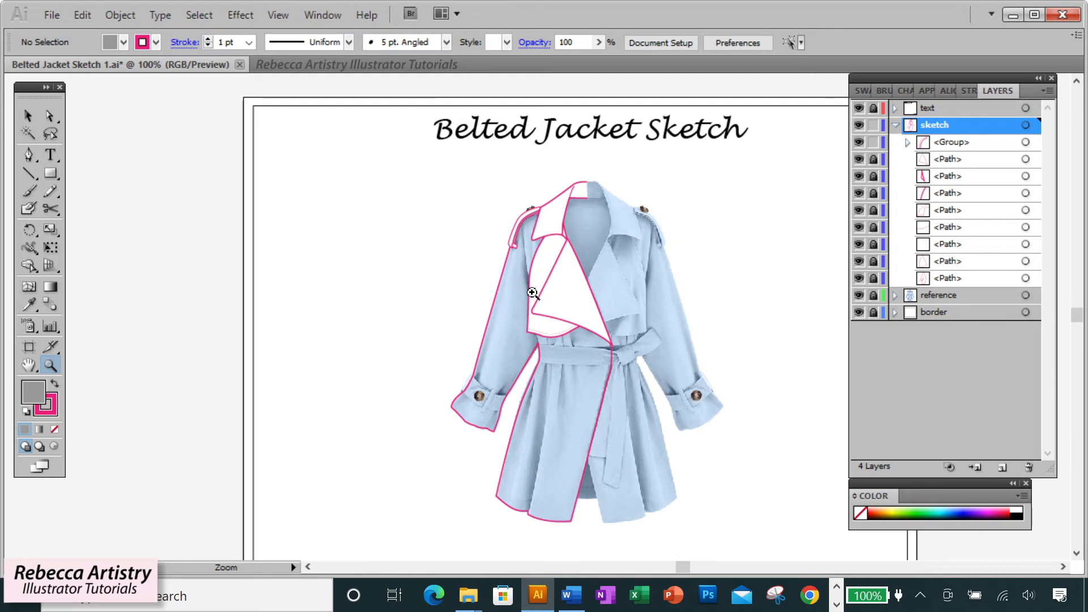
{"action": "left_click", "coordinate": [524, 350]}
{"action": "left_click", "coordinate": [506, 389]}
{"action": "left_click", "coordinate": [506, 388]}
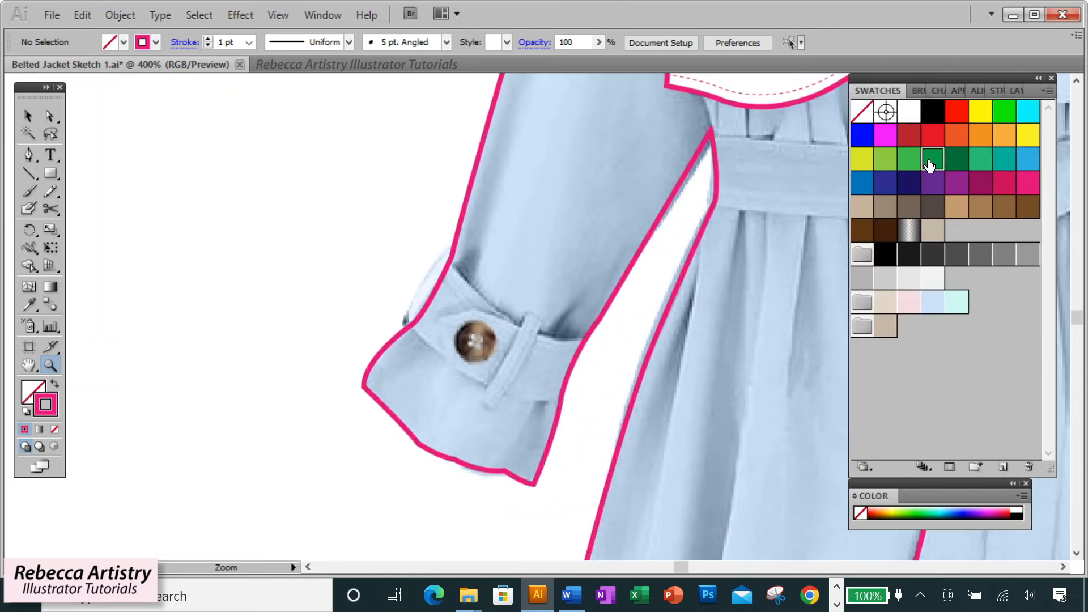
{"action": "left_click", "coordinate": [929, 161]}
{"action": "left_click", "coordinate": [997, 89]}
{"action": "left_click", "coordinate": [29, 154]}
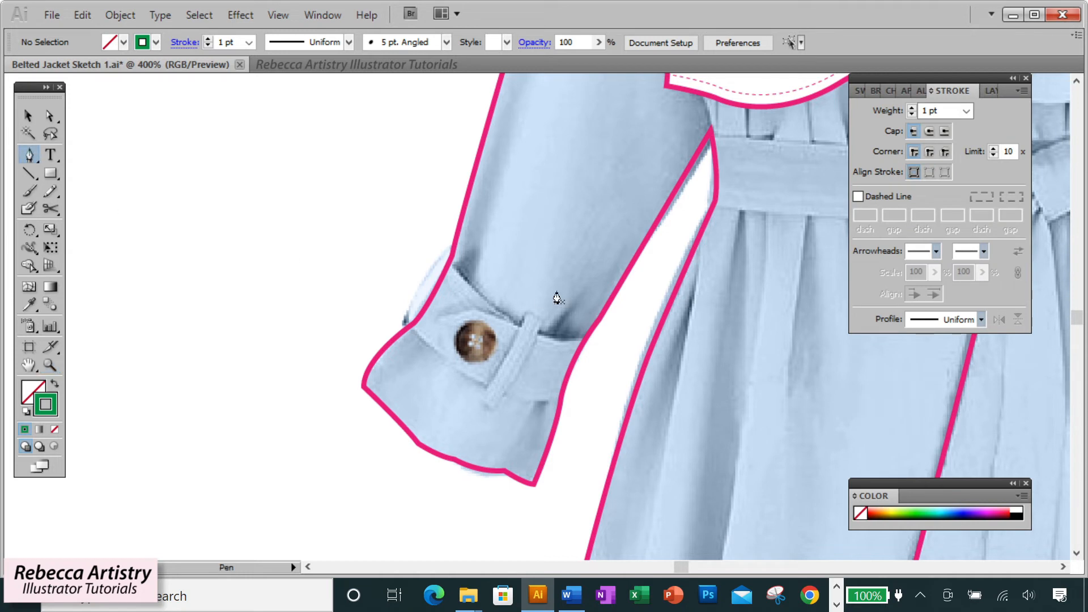
{"action": "left_click", "coordinate": [438, 254]}
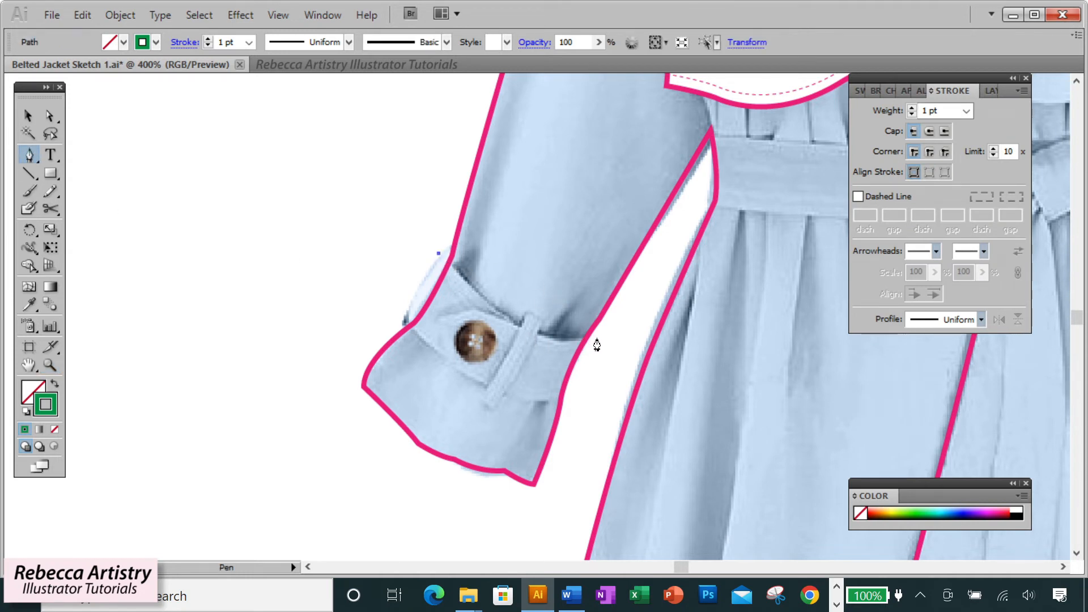
{"action": "key", "text": "ctrl+z"}
{"action": "left_click", "coordinate": [441, 253]}
{"action": "left_click_drag", "start_coordinate": [590, 339], "coordinate": [674, 321]}
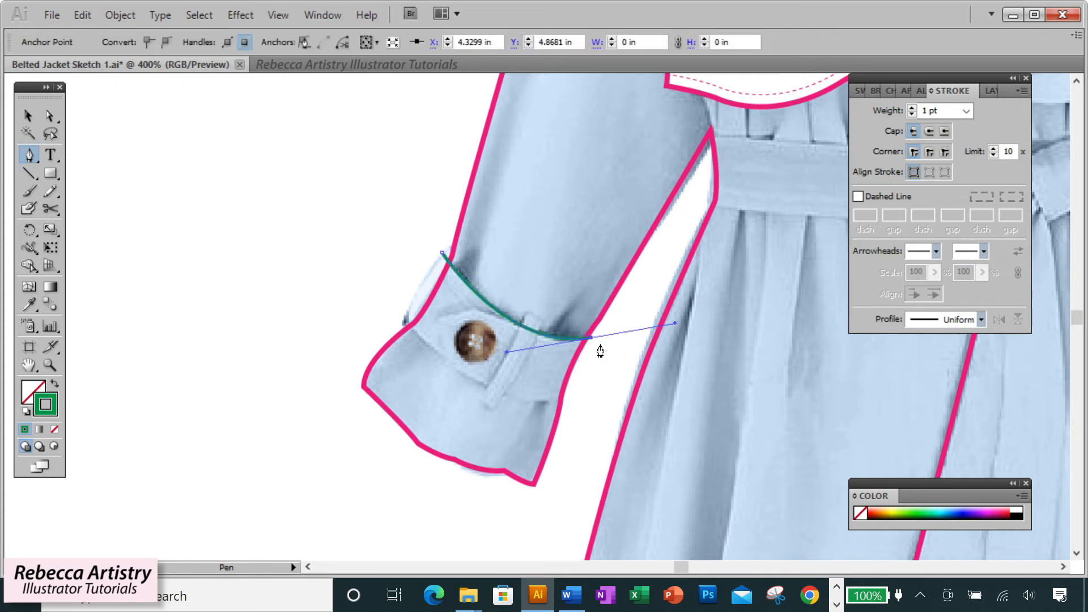
- Continue the green path down the inner end and along the curved lower edge, close it at the outer end and deselect it
{"action": "left_click", "coordinate": [565, 401]}
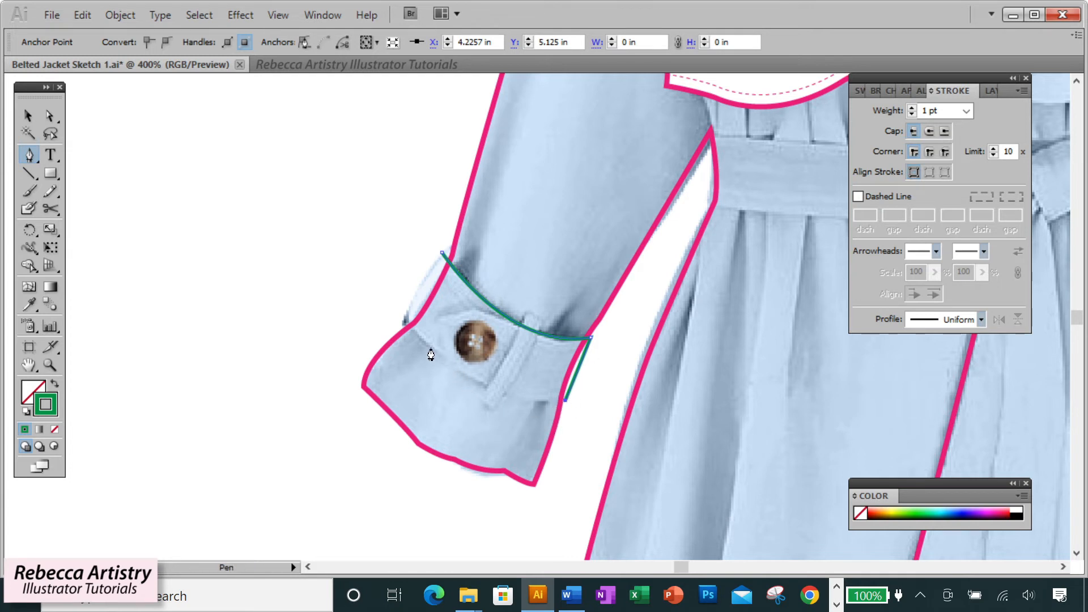
{"action": "left_click_drag", "start_coordinate": [404, 320], "coordinate": [329, 223]}
{"action": "left_click", "coordinate": [401, 323]}
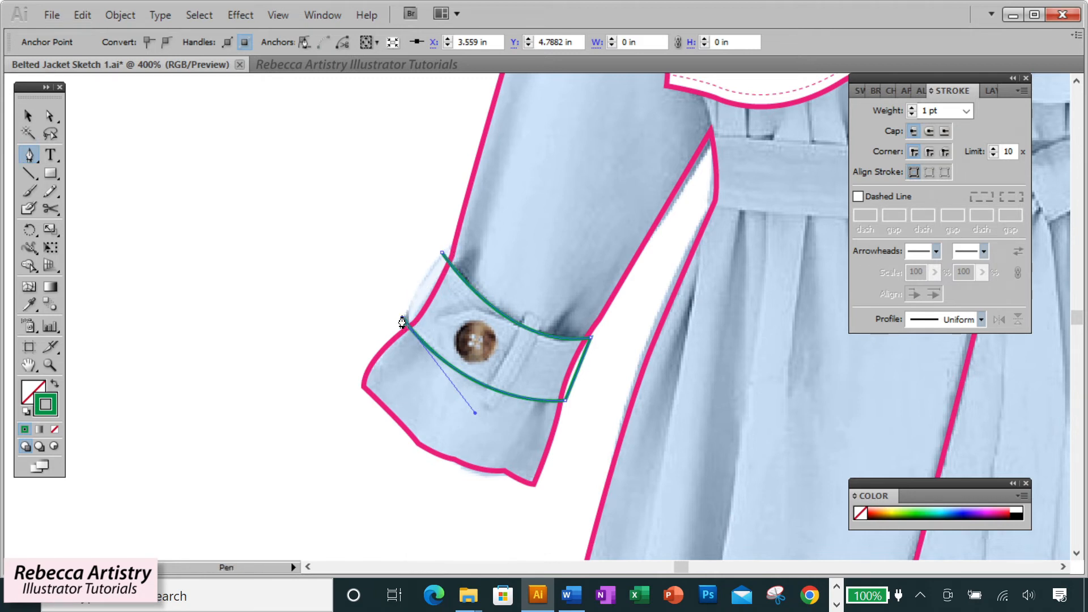
{"action": "left_click", "coordinate": [442, 252]}
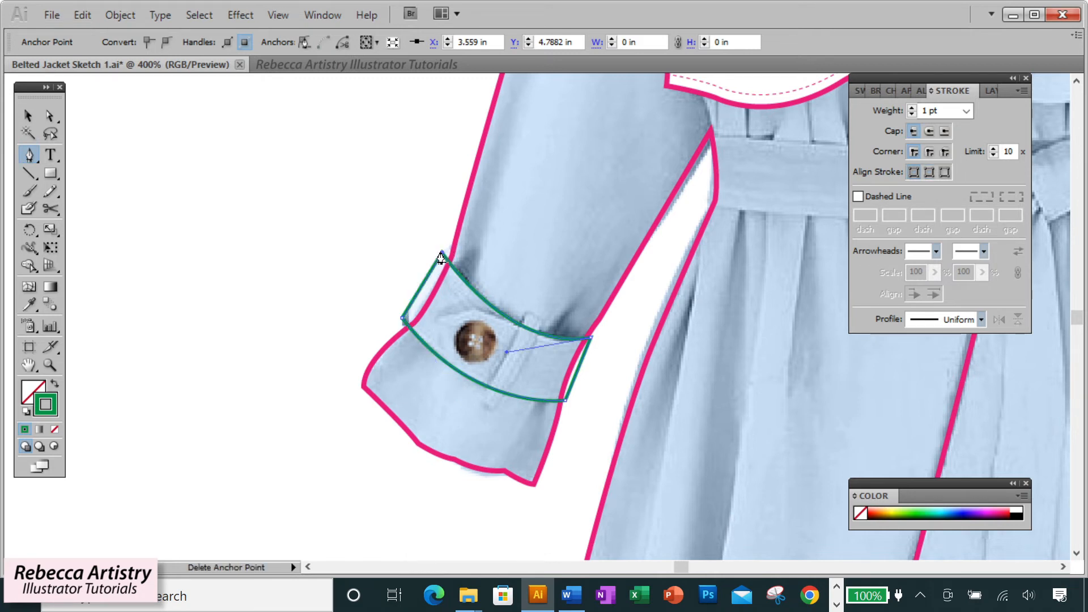
{"action": "left_click", "coordinate": [51, 116]}
{"action": "left_click", "coordinate": [323, 202]}
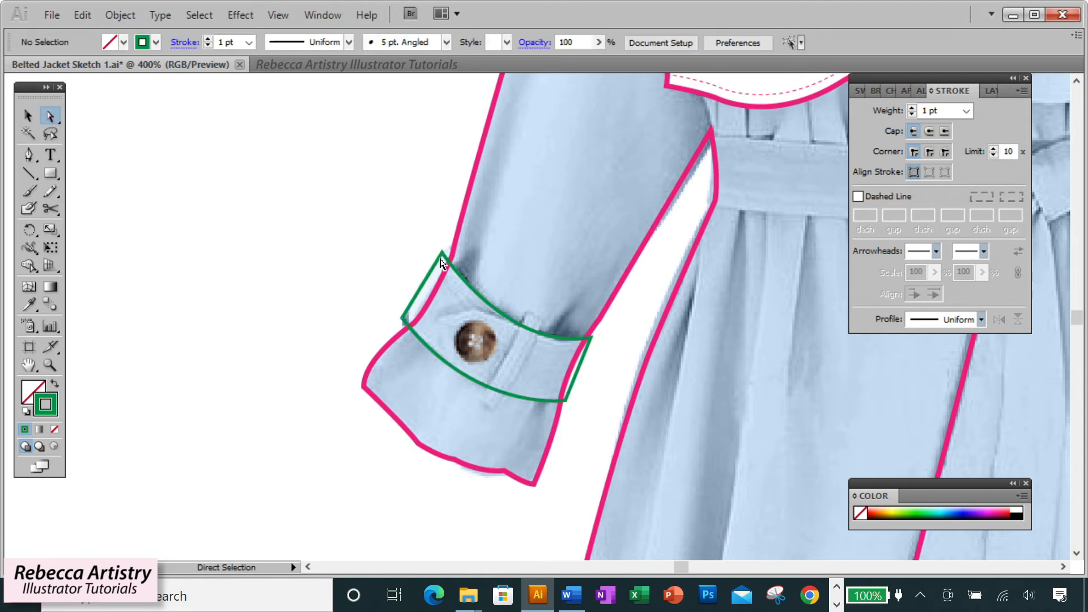
- Move the two outer-end anchor points of the left cuff strap slightly inward together and deselect the path
{"action": "left_click", "coordinate": [443, 259]}
{"action": "left_click", "coordinate": [401, 318]}
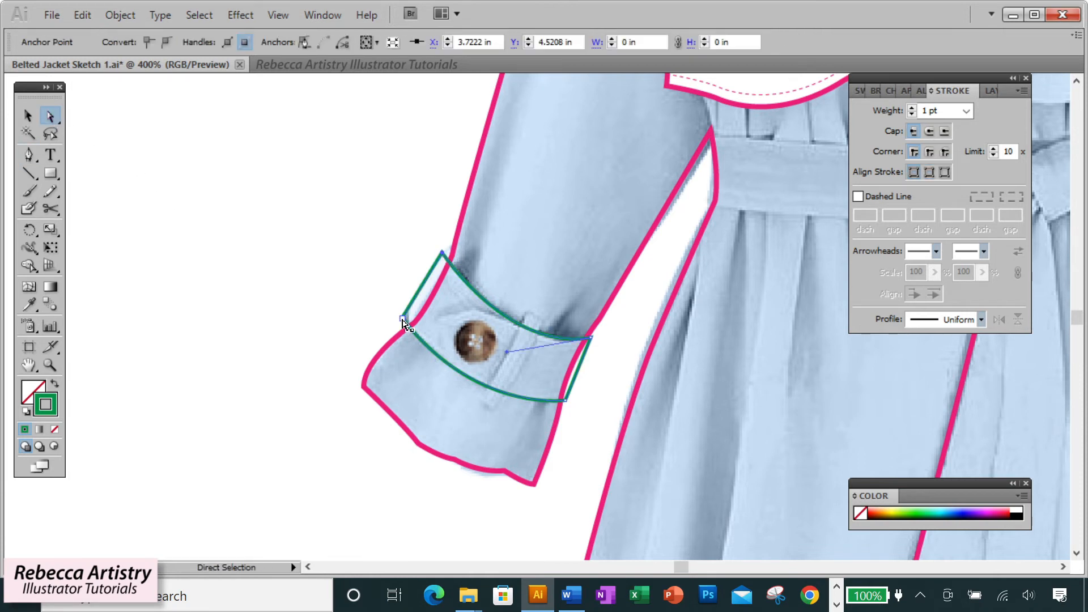
{"action": "left_click", "coordinate": [443, 253], "text": "shift"}
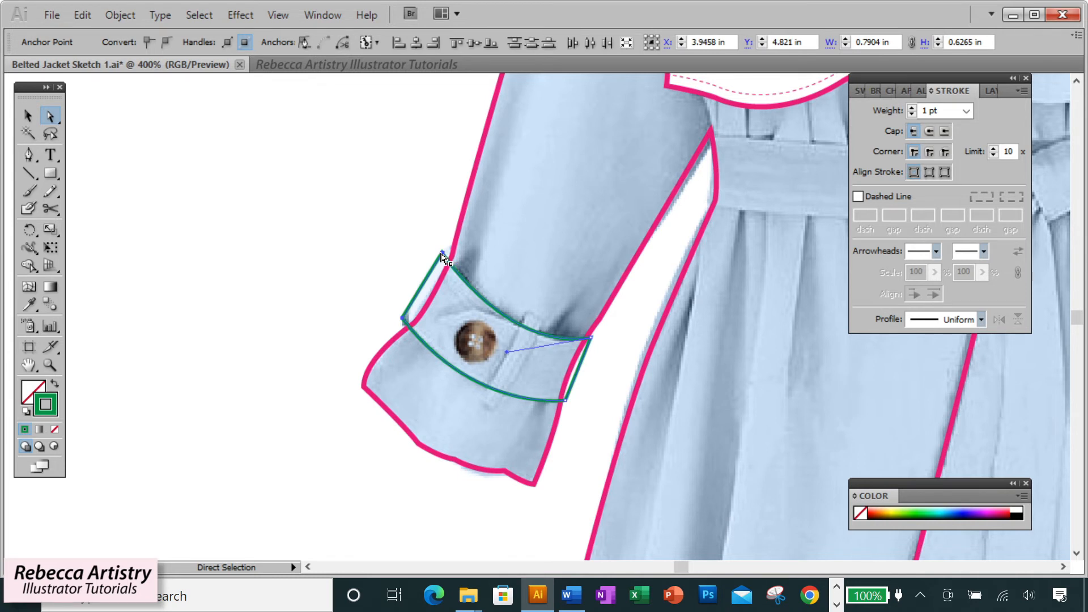
{"action": "left_click_drag", "start_coordinate": [443, 254], "coordinate": [446, 258]}
{"action": "left_click", "coordinate": [508, 262]}
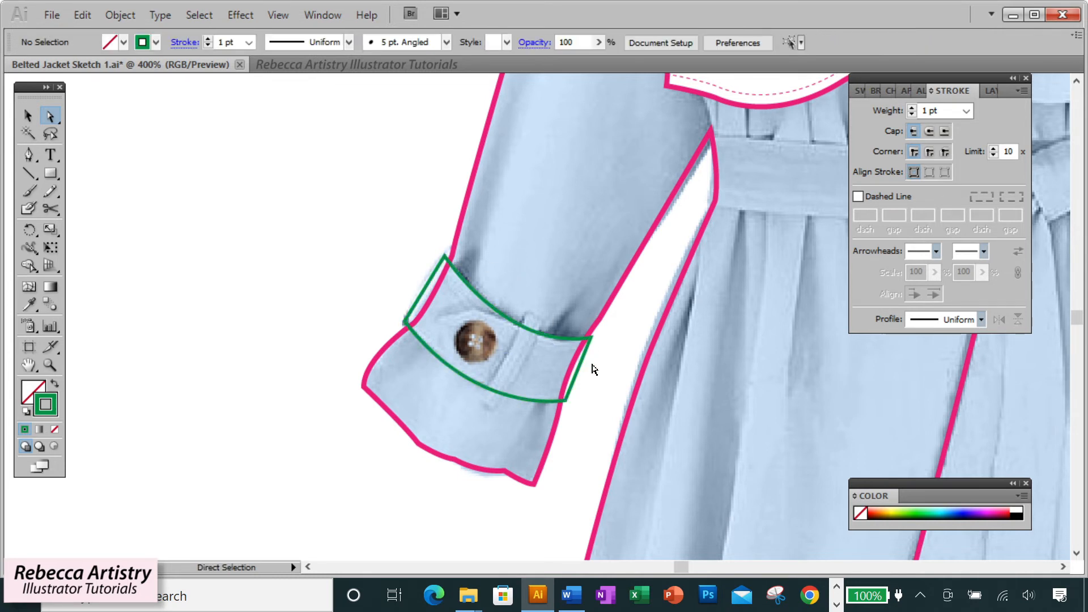
{"action": "left_click", "coordinate": [406, 323]}
{"action": "left_click", "coordinate": [211, 266]}
- Trace the cuff strap's overlapping front piece in green with the Pen tool, from the inner end around the pointed tip and back
{"action": "left_click", "coordinate": [36, 148]}
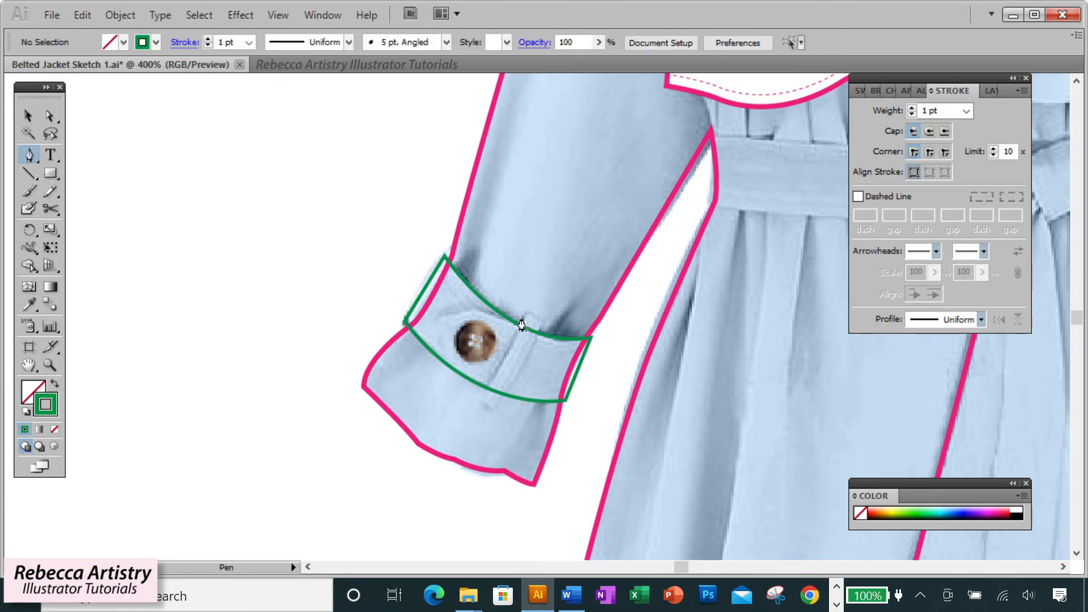
{"action": "left_click", "coordinate": [589, 341]}
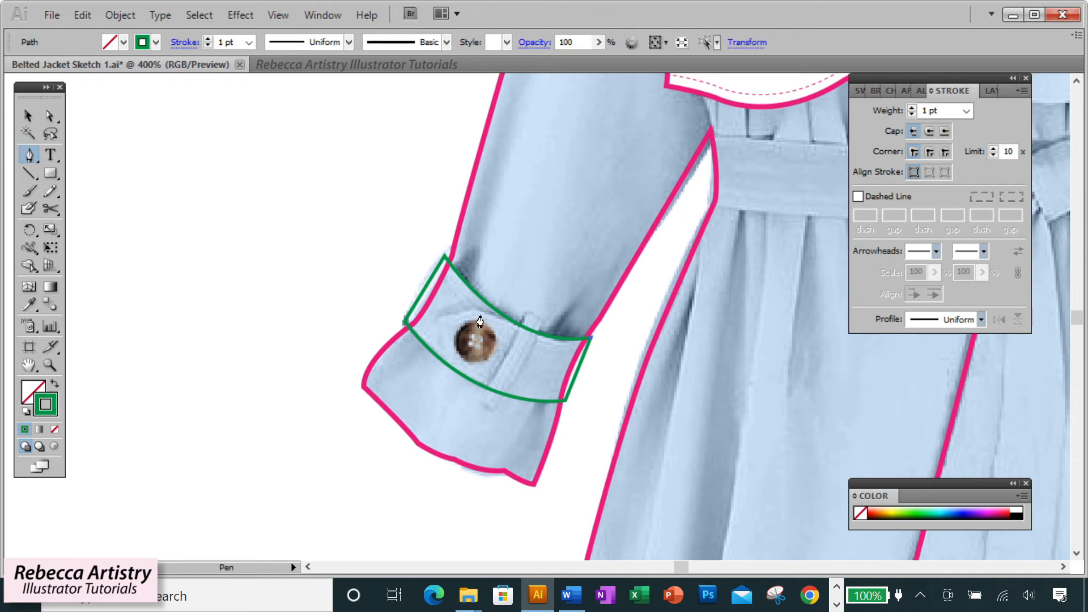
{"action": "left_click_drag", "start_coordinate": [464, 306], "coordinate": [389, 271]}
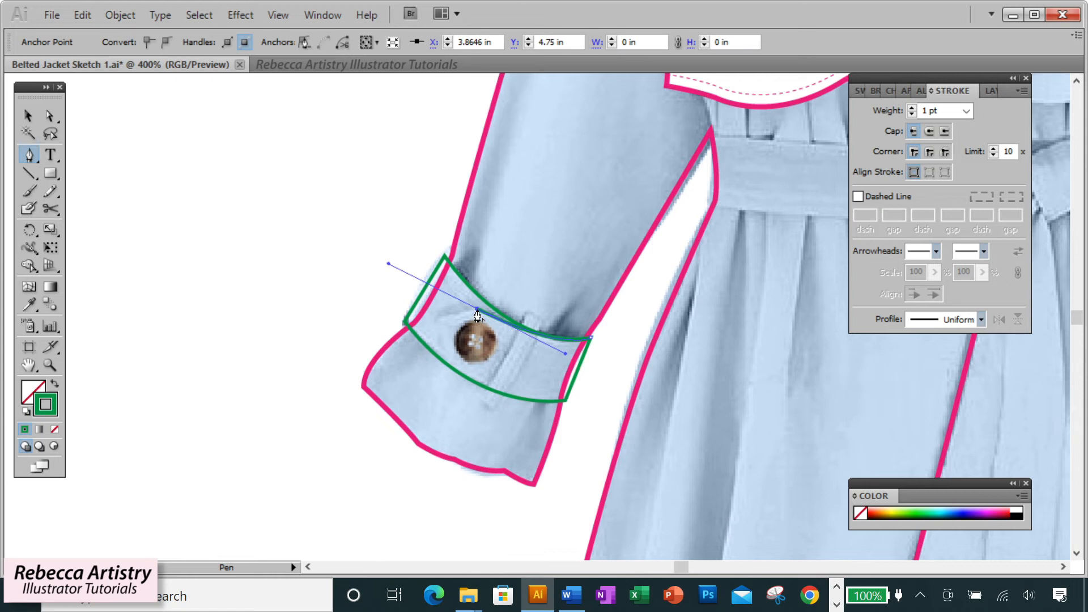
{"action": "left_click", "coordinate": [435, 319]}
{"action": "mouse_move", "coordinate": [439, 363]}
{"action": "left_mouse_down"}
{"action": "mouse_move", "coordinate": [447, 374]}
{"action": "mouse_move", "coordinate": [441, 362]}
{"action": "left_mouse_up"}
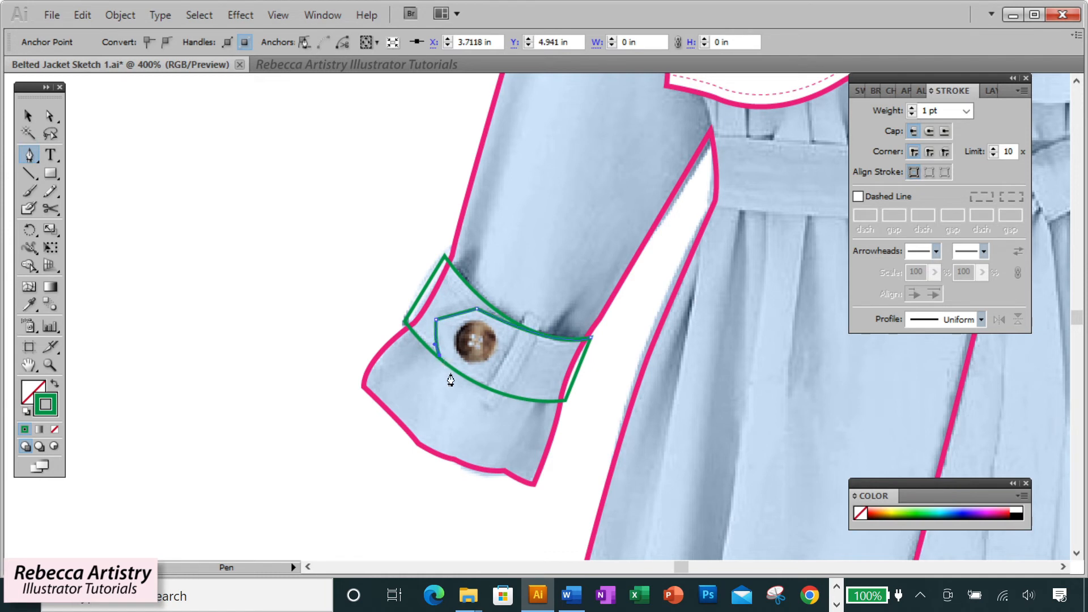
{"action": "left_click_drag", "start_coordinate": [565, 401], "coordinate": [634, 391]}
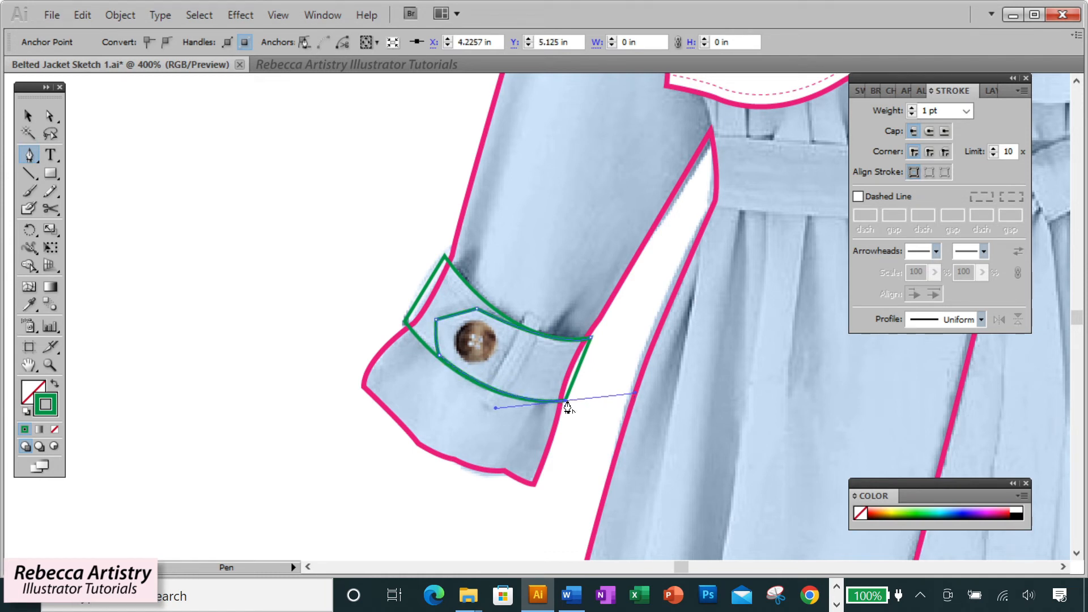
{"action": "left_click", "coordinate": [567, 407]}
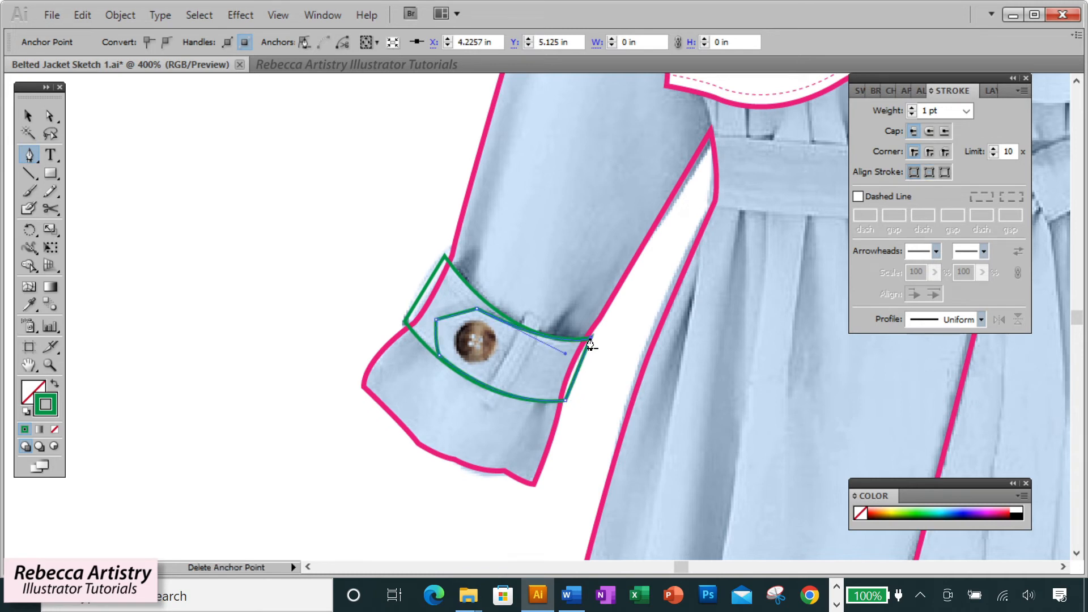
- Adjust the lower corner of the front piece's pointed tip to meet the strap's lower edge and deselect it
{"action": "left_click", "coordinate": [50, 116]}
{"action": "left_click", "coordinate": [484, 371]}
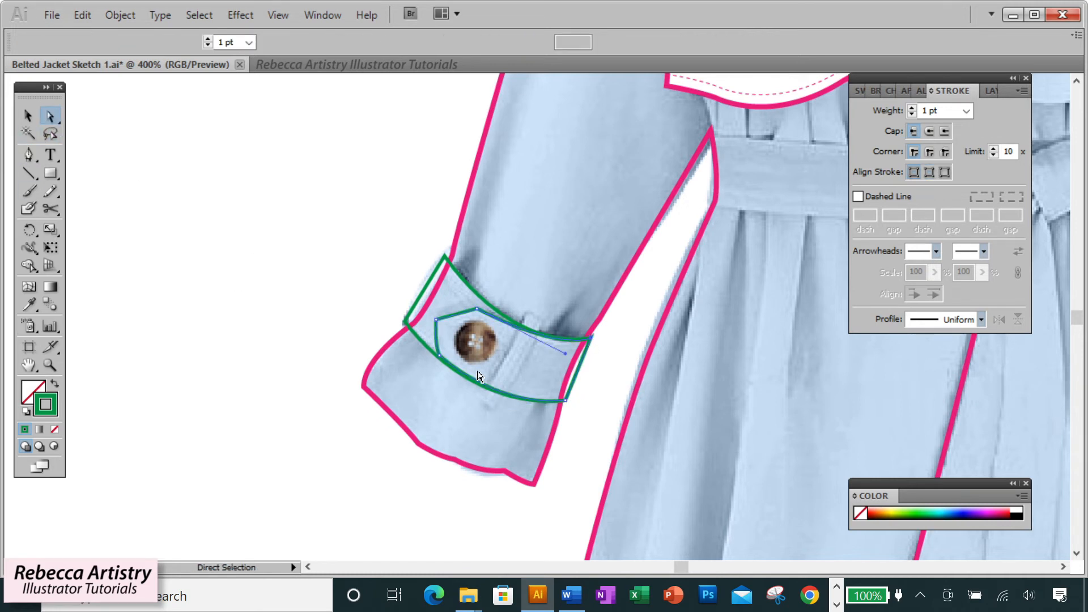
{"action": "left_click", "coordinate": [462, 378]}
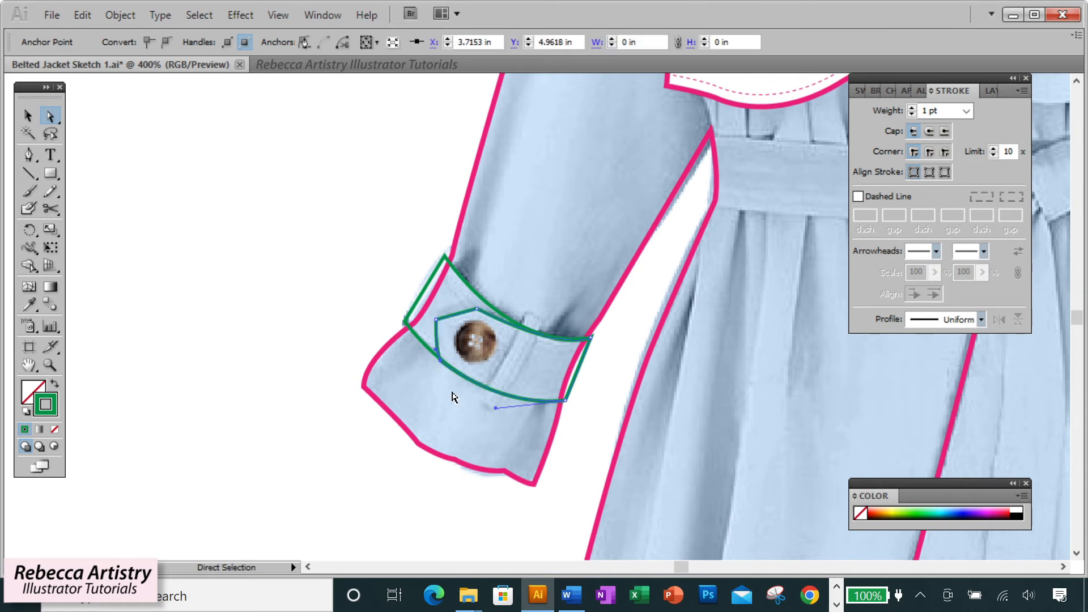
{"action": "left_click", "coordinate": [498, 364]}
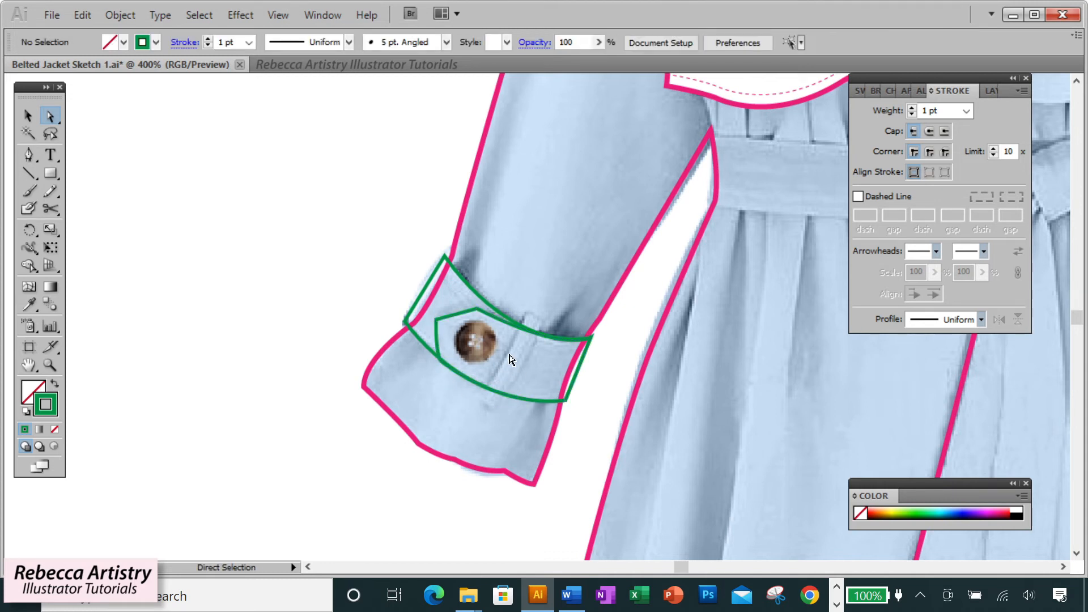
- Trace a narrow closed belt loop crossing the cuff strap beside the button, with curved long sides, and deselect it
{"action": "left_click", "coordinate": [30, 154]}
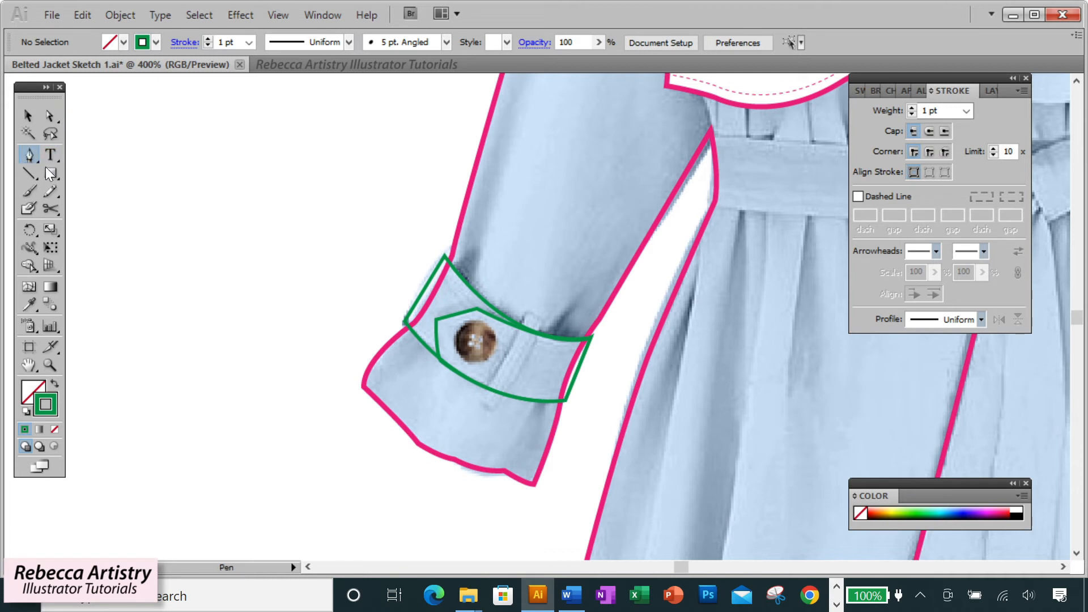
{"action": "left_click", "coordinate": [523, 314]}
{"action": "left_click_drag", "start_coordinate": [479, 398], "coordinate": [458, 412]}
{"action": "left_click", "coordinate": [479, 398]}
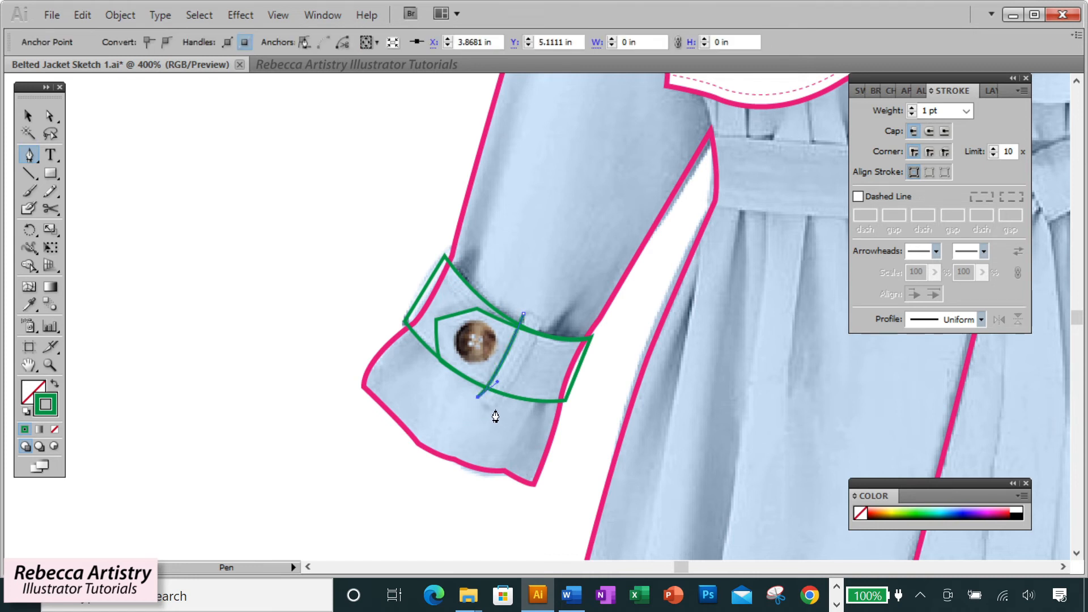
{"action": "left_click", "coordinate": [493, 408]}
{"action": "left_click_drag", "start_coordinate": [543, 321], "coordinate": [567, 260]}
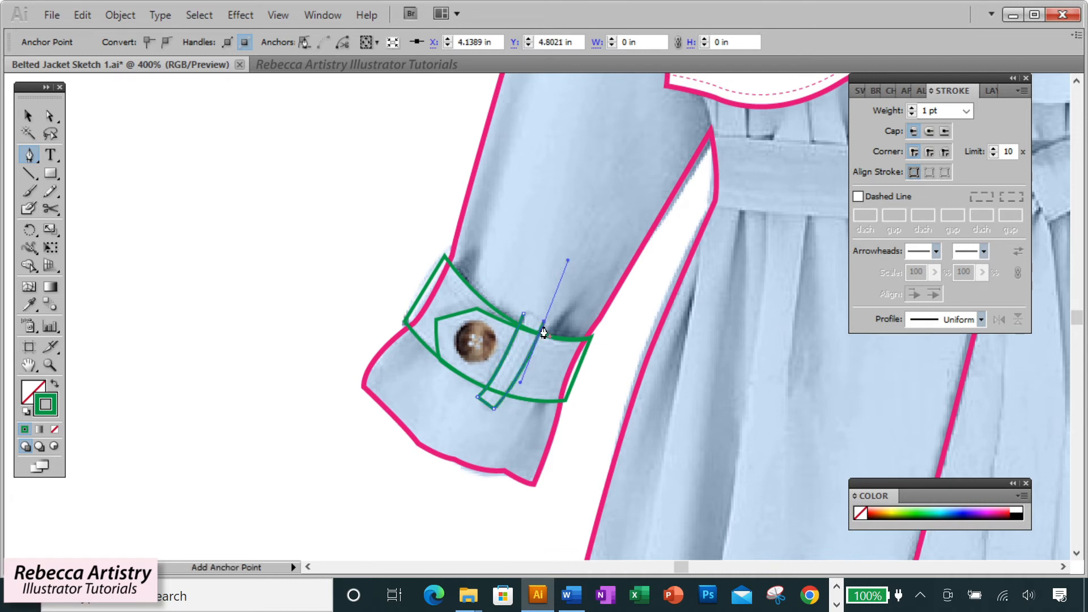
{"action": "left_click", "coordinate": [542, 328]}
{"action": "left_click", "coordinate": [524, 316]}
{"action": "left_click", "coordinate": [122, 194], "text": "ctrl"}
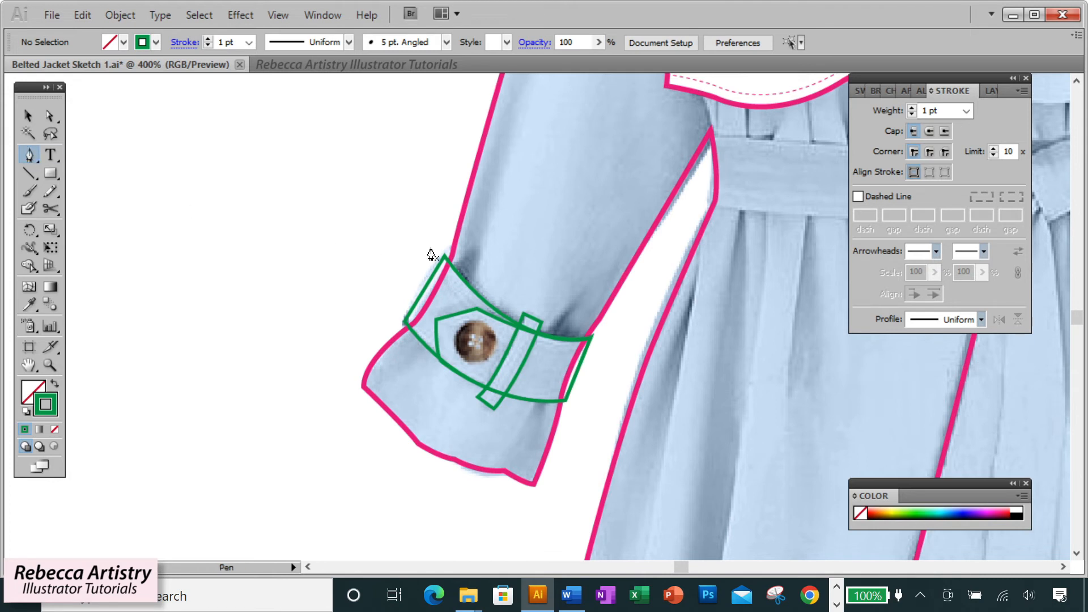
- Trace a second, curved belt loop bulging out from the sleeve's outer edge around the cuff strap and close it
{"action": "left_click", "coordinate": [452, 241]}
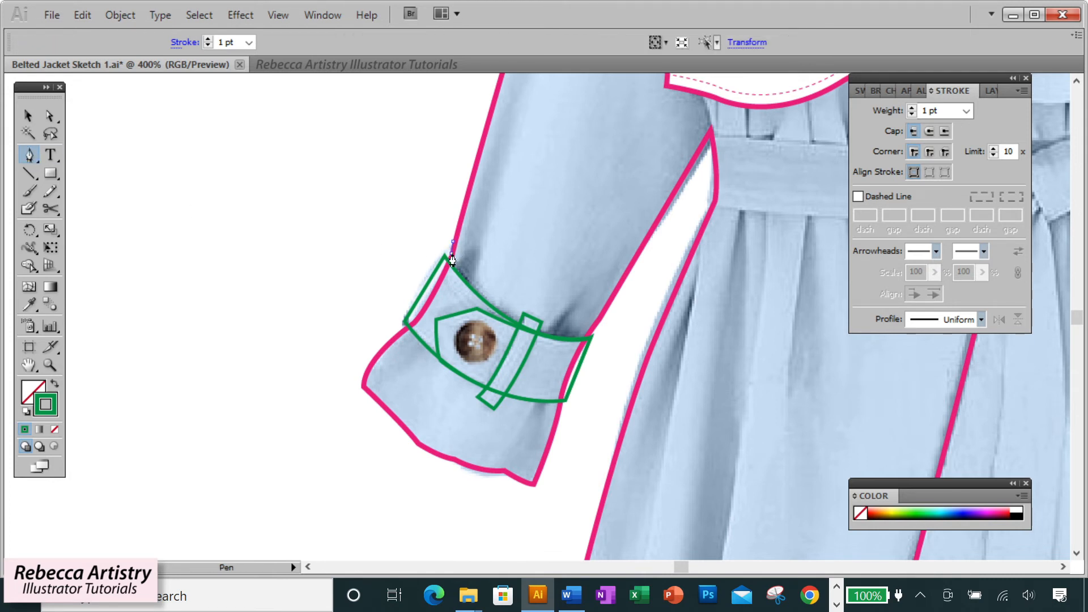
{"action": "left_click_drag", "start_coordinate": [401, 330], "coordinate": [400, 376]}
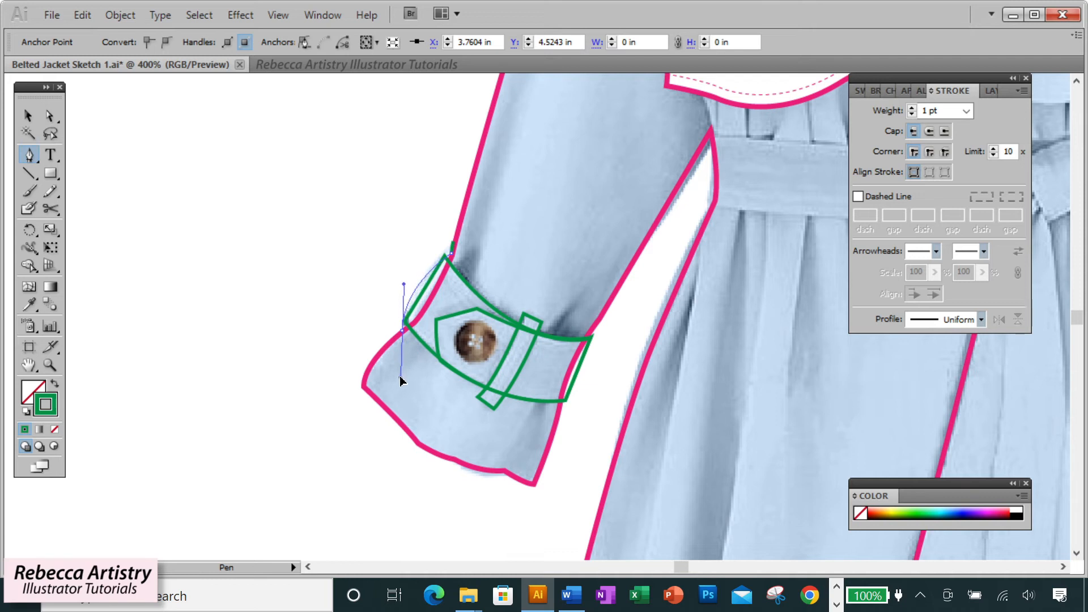
{"action": "left_click", "coordinate": [401, 333]}
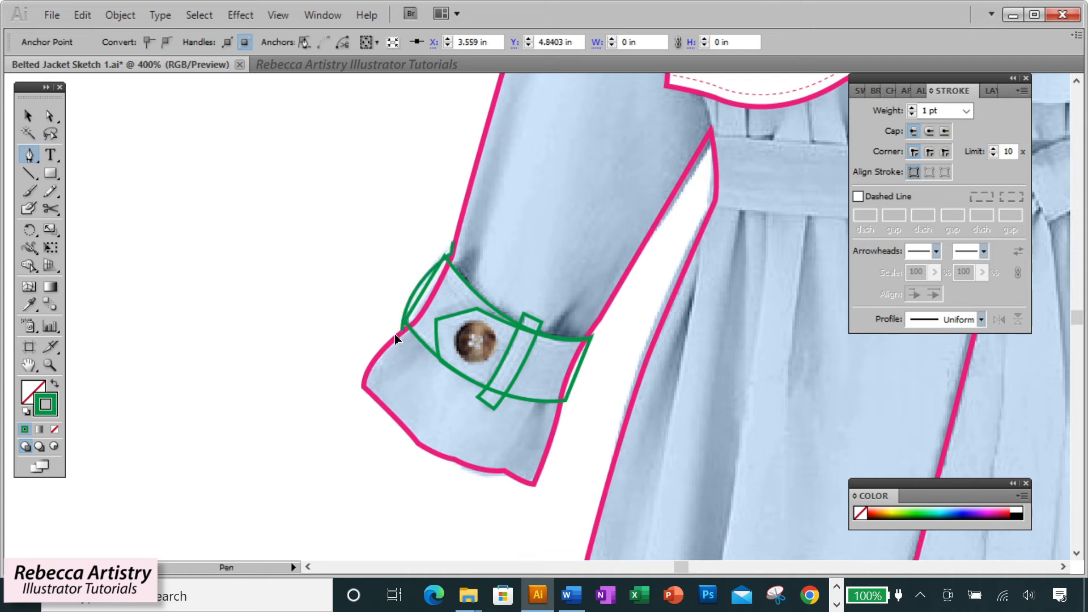
{"action": "left_click_drag", "start_coordinate": [409, 277], "coordinate": [434, 248]}
{"action": "left_click_drag", "start_coordinate": [452, 239], "coordinate": [478, 231]}
- Refine the outer curve and upper end of the sleeve-edge belt loop by adjusting its anchor points and handles
{"action": "left_click", "coordinate": [50, 116]}
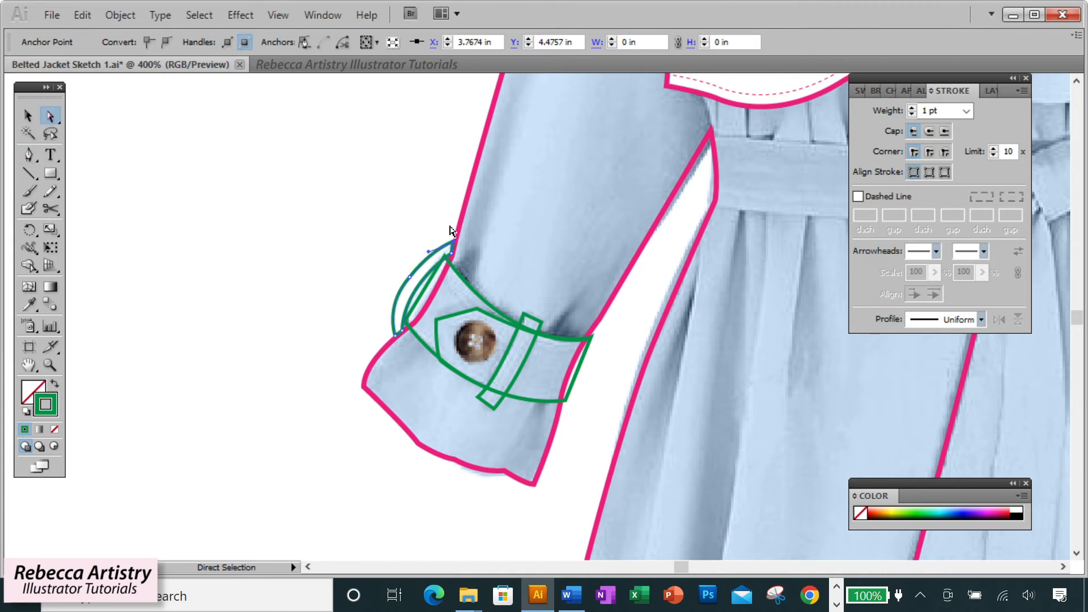
{"action": "left_click_drag", "start_coordinate": [410, 283], "coordinate": [388, 315]}
{"action": "left_click", "coordinate": [390, 272]}
{"action": "left_click_drag", "start_coordinate": [409, 278], "coordinate": [412, 280]}
{"action": "left_click_drag", "start_coordinate": [452, 243], "coordinate": [427, 253]}
{"action": "left_click", "coordinate": [426, 241]}
{"action": "left_click", "coordinate": [432, 255]}
{"action": "left_click", "coordinate": [422, 245]}
{"action": "left_click", "coordinate": [432, 255]}
- Fill the sleeve-edge belt loop with white, adjust its inner curve and deselect it
{"action": "key", "text": "x"}
{"action": "left_click", "coordinate": [992, 89]}
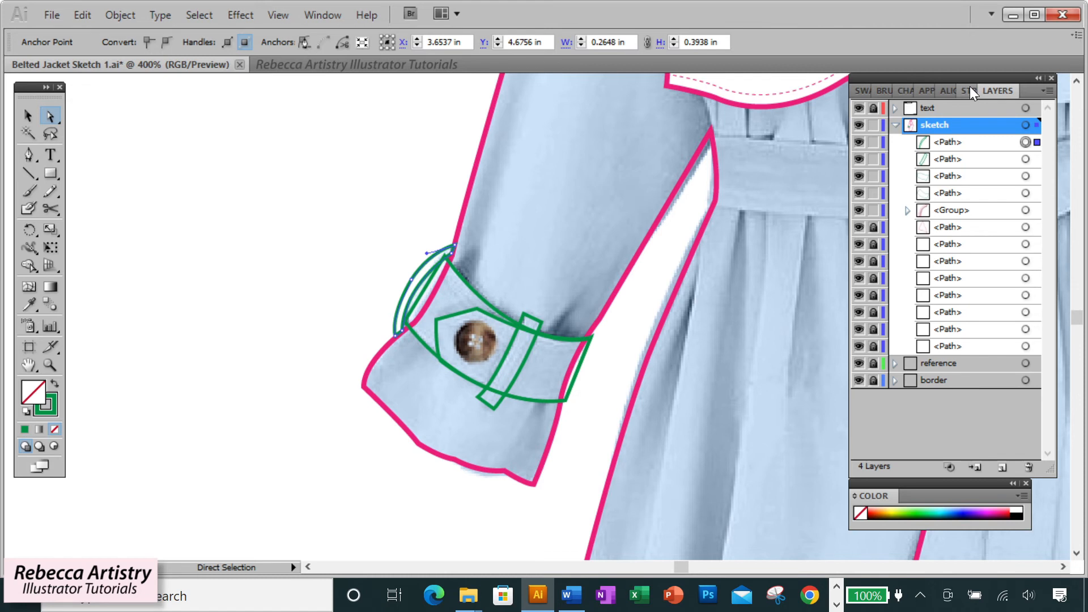
{"action": "left_click", "coordinate": [963, 89]}
{"action": "left_click", "coordinate": [860, 90]}
{"action": "left_click", "coordinate": [908, 111]}
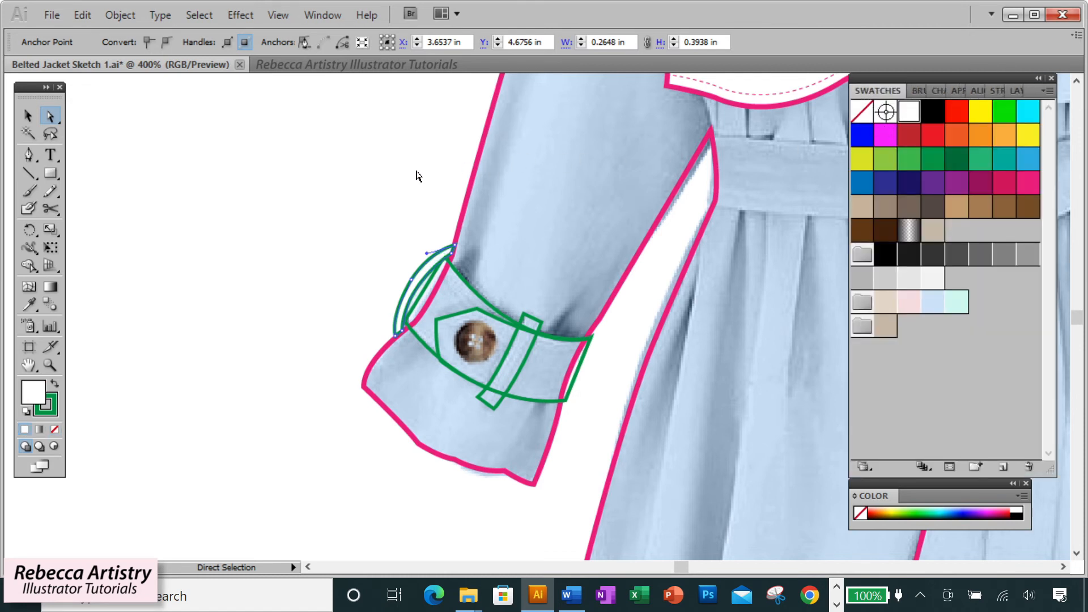
{"action": "left_click", "coordinate": [436, 237]}
{"action": "left_click", "coordinate": [425, 278]}
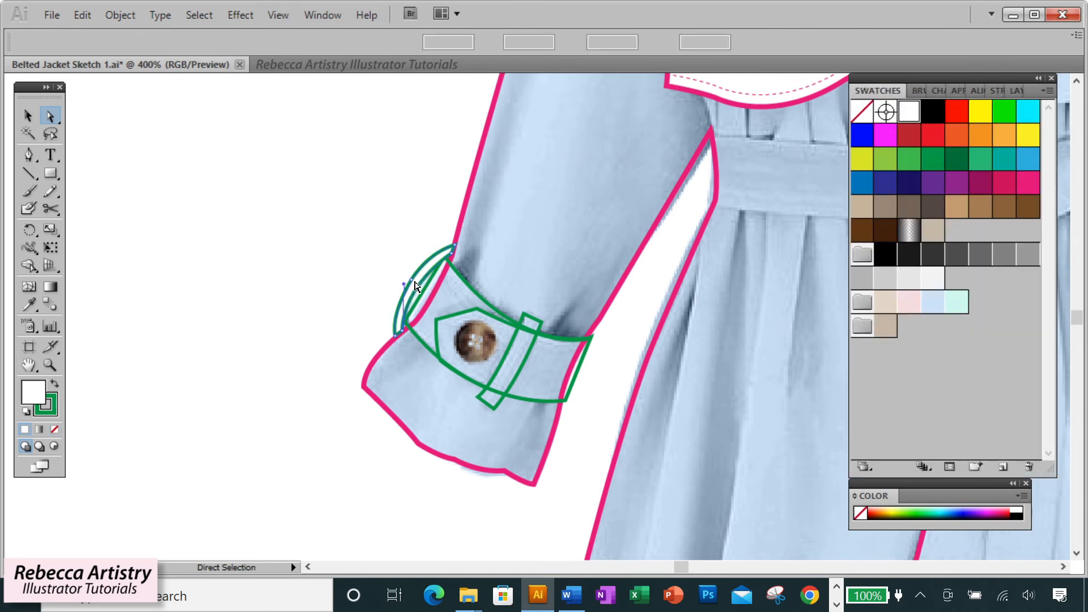
{"action": "left_click_drag", "start_coordinate": [406, 307], "coordinate": [415, 269]}
{"action": "left_click", "coordinate": [396, 231]}
- Fill the belt loop crossing the front of the cuff strap with white and deselect it
{"action": "left_click", "coordinate": [500, 366]}
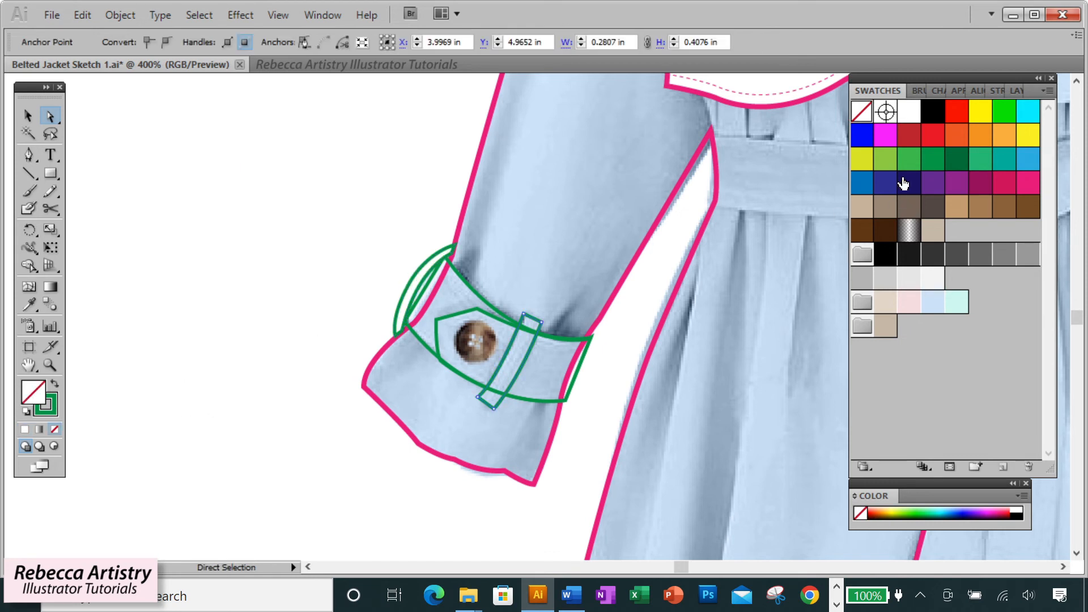
{"action": "left_click", "coordinate": [907, 121]}
{"action": "left_click", "coordinate": [330, 189]}
- Draw a white circle with a green outline over the cuff strap's button, align it with the photo and deselect it
{"action": "left_click_drag", "start_coordinate": [51, 173], "coordinate": [108, 213]}
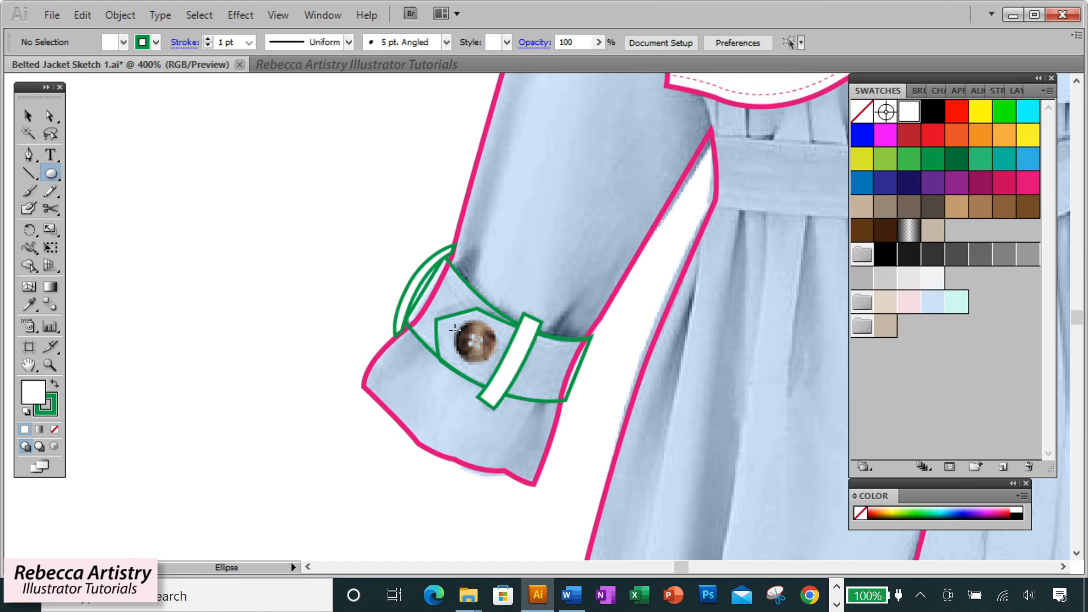
{"action": "left_click_drag", "start_coordinate": [471, 341], "coordinate": [492, 370]}
{"action": "left_click", "coordinate": [27, 115]}
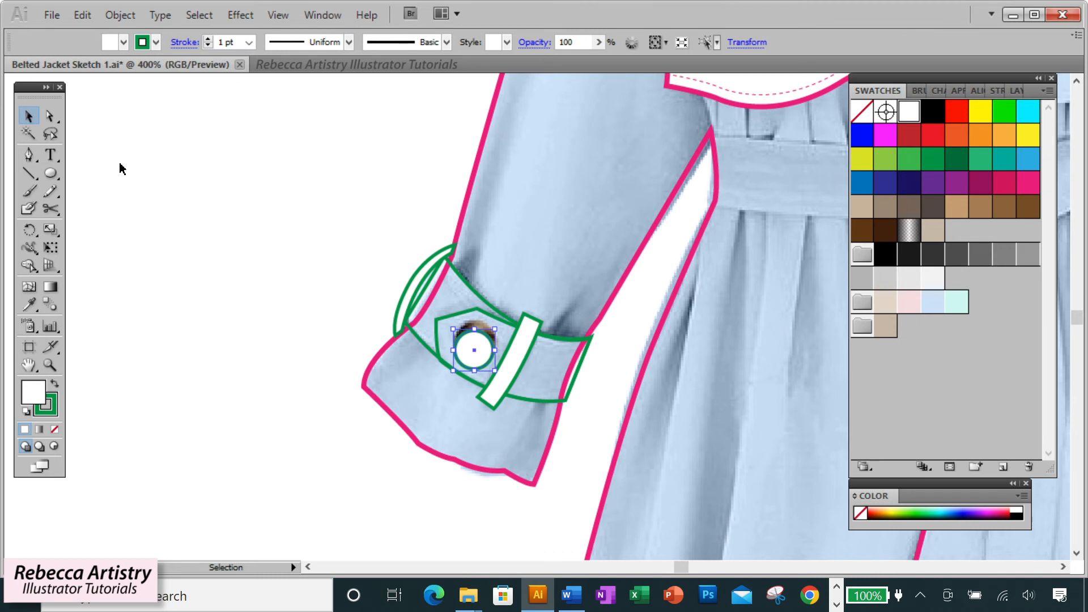
{"action": "left_click", "coordinate": [110, 163]}
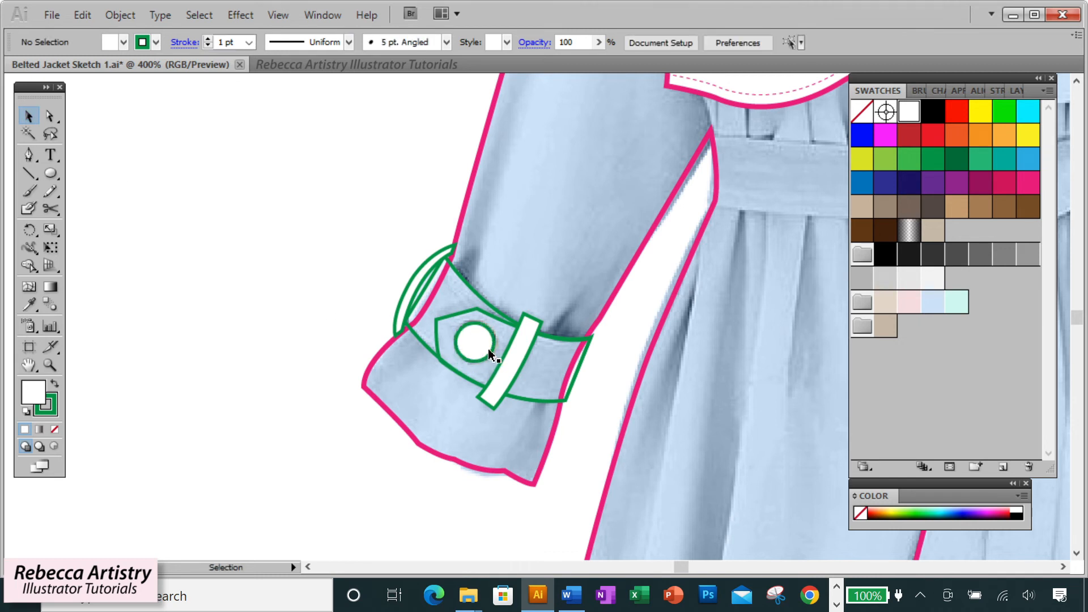
{"action": "left_click", "coordinate": [488, 349]}
{"action": "left_click", "coordinate": [53, 412]}
{"action": "left_click", "coordinate": [294, 357]}
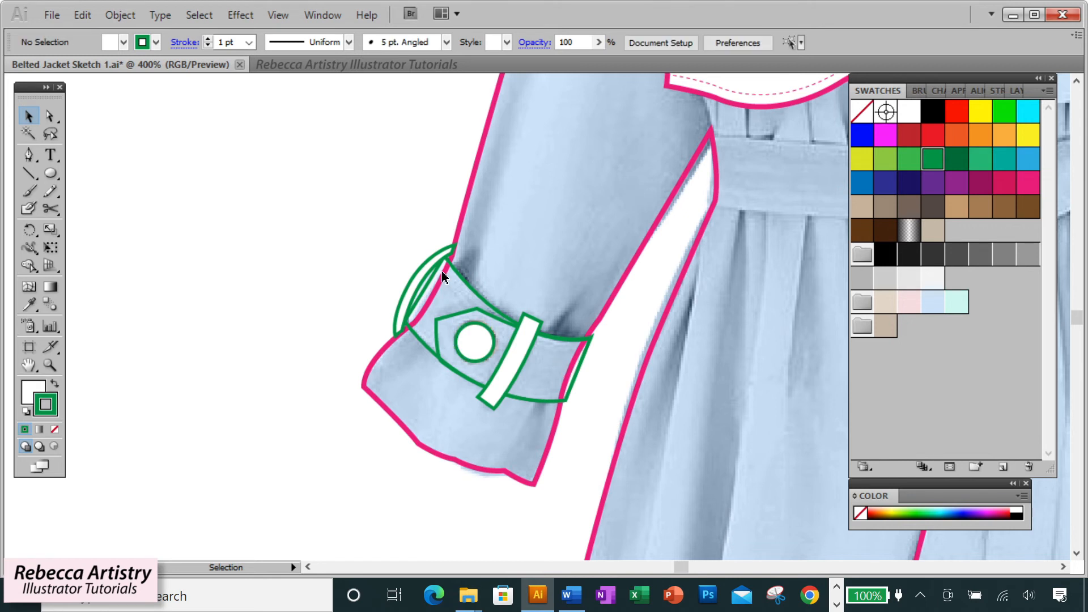
- Create an inset copy of the pointed, buttoned cuff tab's outline with Offset Path at -0.03 in, keeping miter joins
{"action": "scroll", "coordinate": [604, 351], "scroll_direction": "up", "scroll_amount": 1}
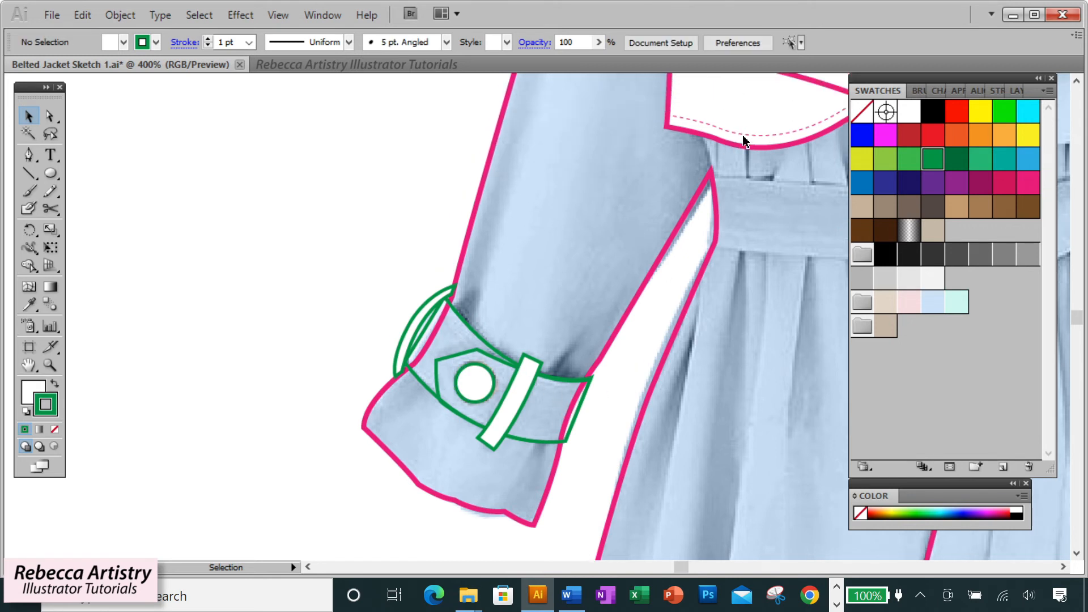
{"action": "double_click", "coordinate": [491, 358]}
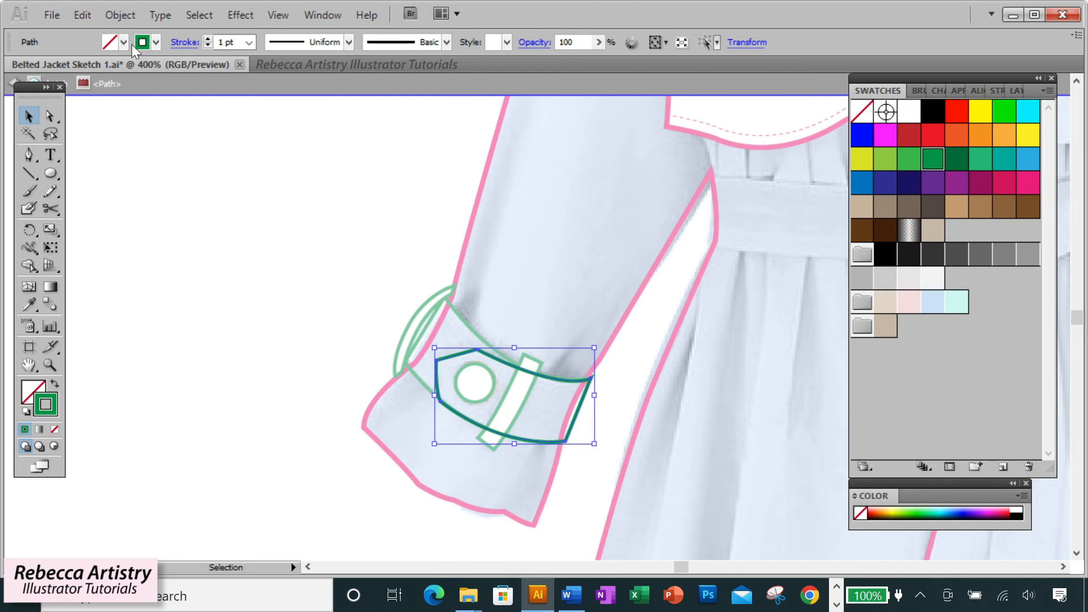
{"action": "left_click", "coordinate": [120, 14]}
{"action": "mouse_move", "coordinate": [219, 358]}
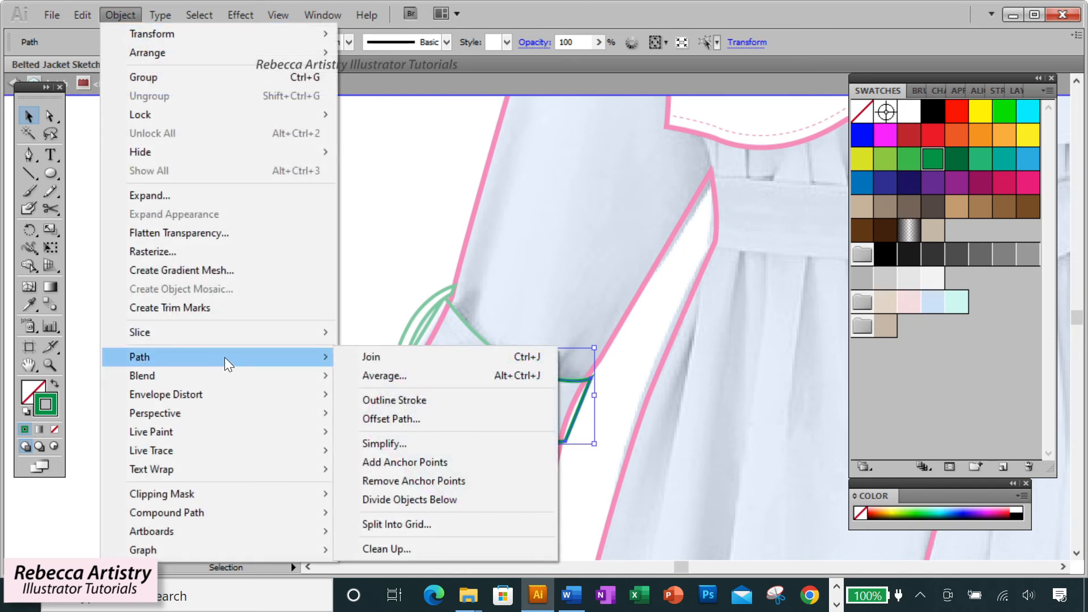
{"action": "left_click", "coordinate": [405, 418]}
{"action": "left_click", "coordinate": [586, 328]}
{"action": "left_click_drag", "start_coordinate": [547, 242], "coordinate": [762, 254]}
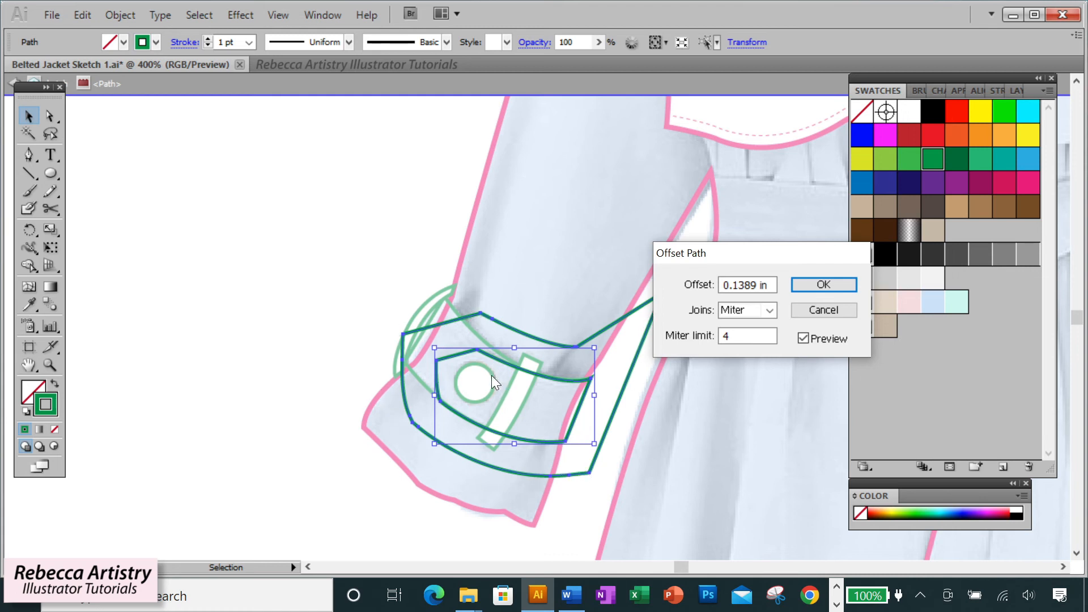
{"action": "double_click", "coordinate": [742, 285]}
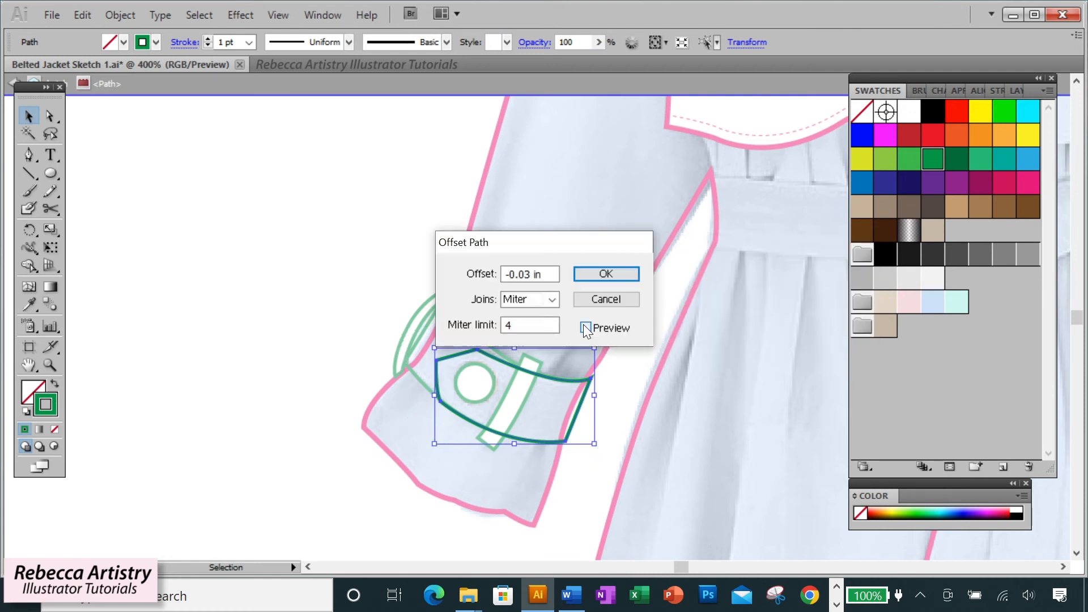
{"action": "left_click", "coordinate": [585, 327]}
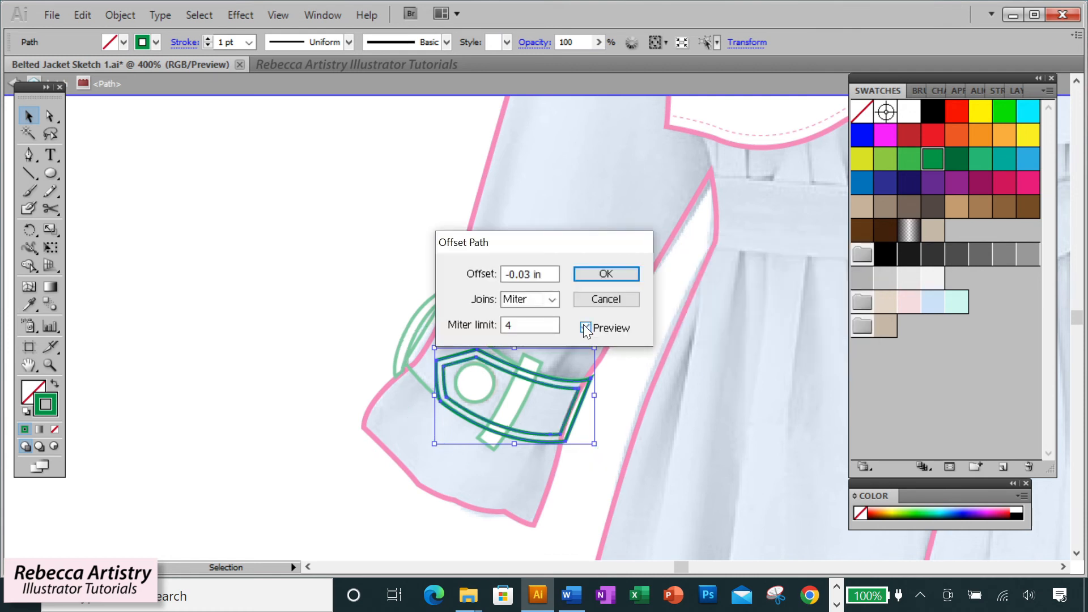
{"action": "left_click_drag", "start_coordinate": [569, 246], "coordinate": [743, 311]}
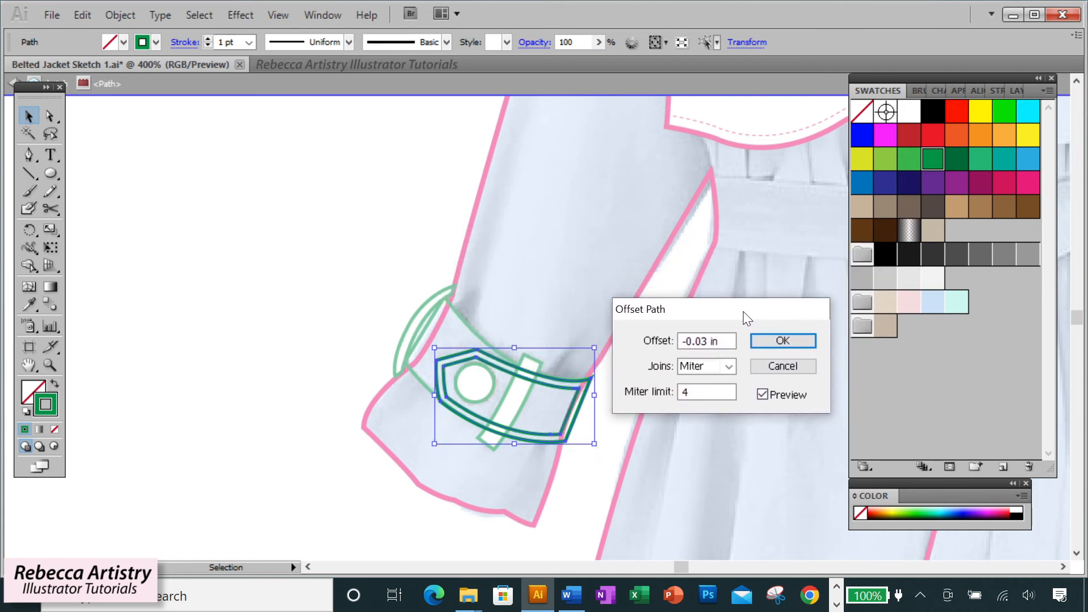
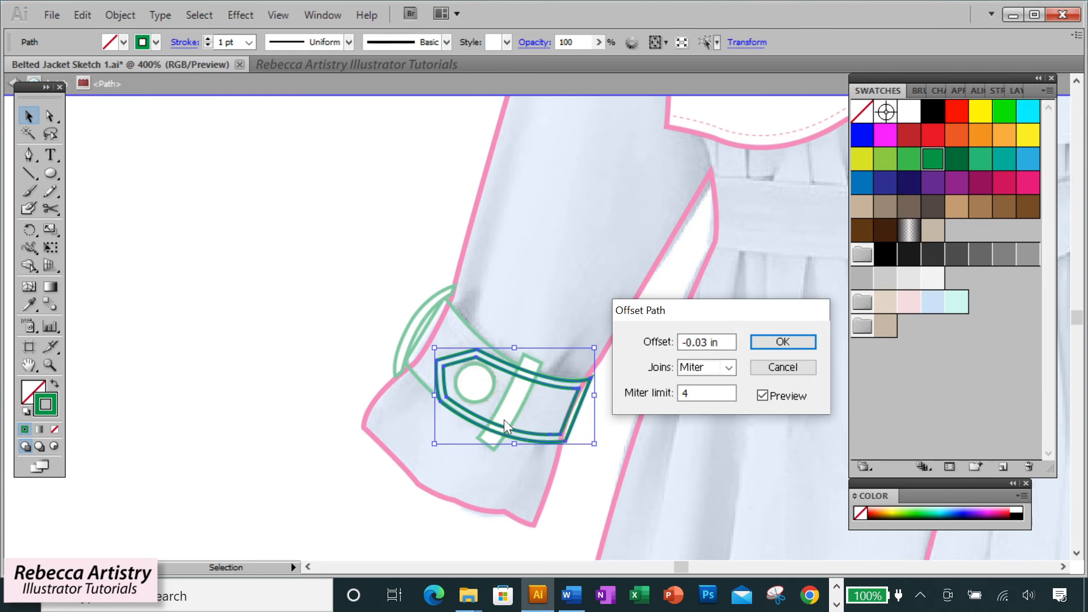
{"action": "left_click", "coordinate": [781, 341]}
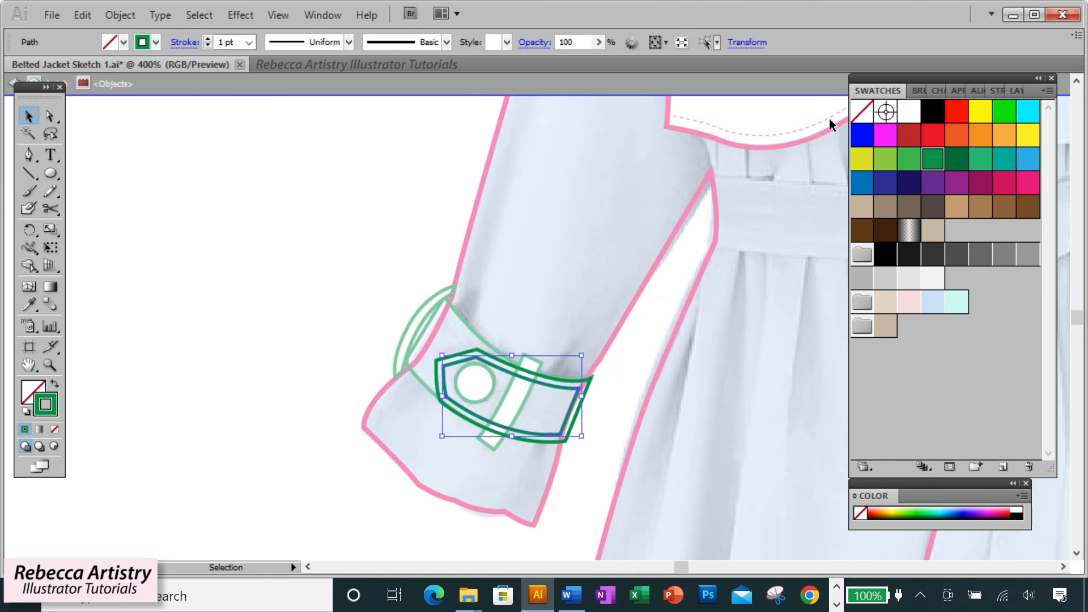
- Turn the tab's inset outline into a stitching line with a 0.25 pt stroke and 1 pt dashes, and deselect it
{"action": "left_click", "coordinate": [995, 91]}
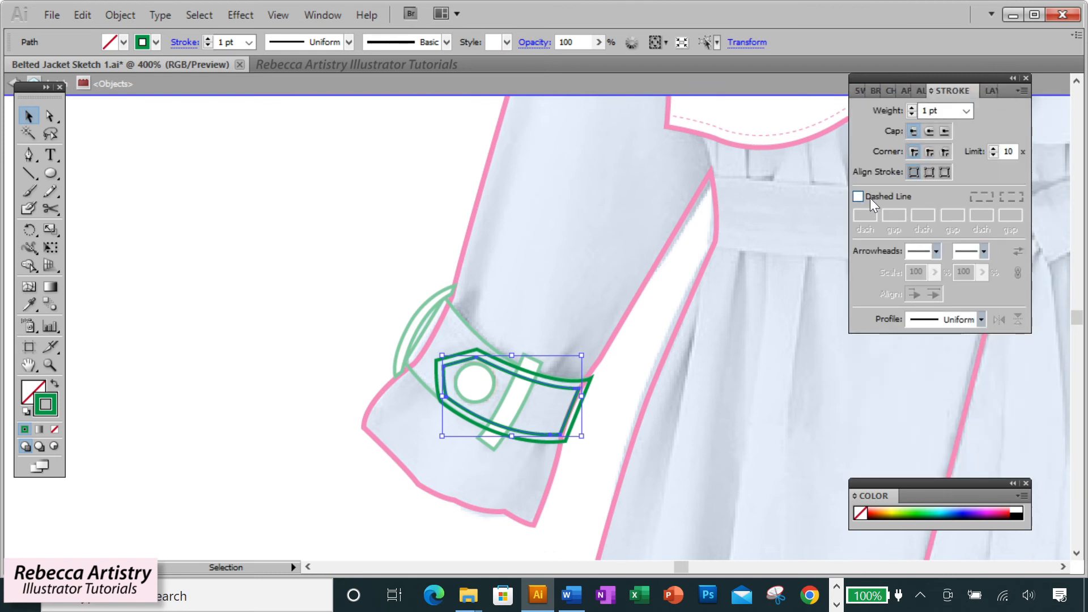
{"action": "left_click", "coordinate": [966, 111]}
{"action": "left_click", "coordinate": [938, 126]}
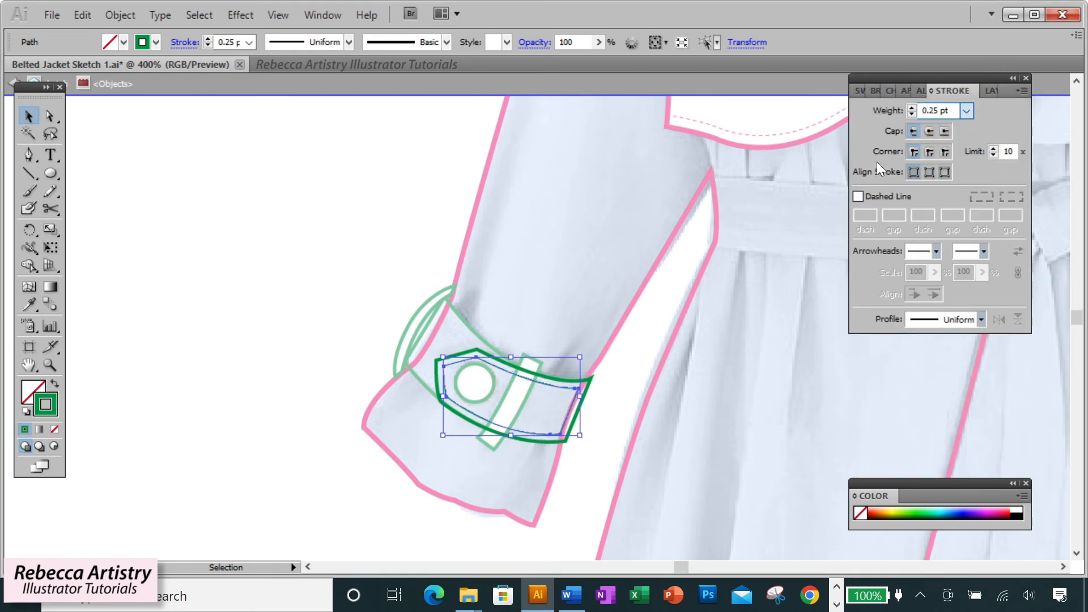
{"action": "left_click", "coordinate": [857, 196]}
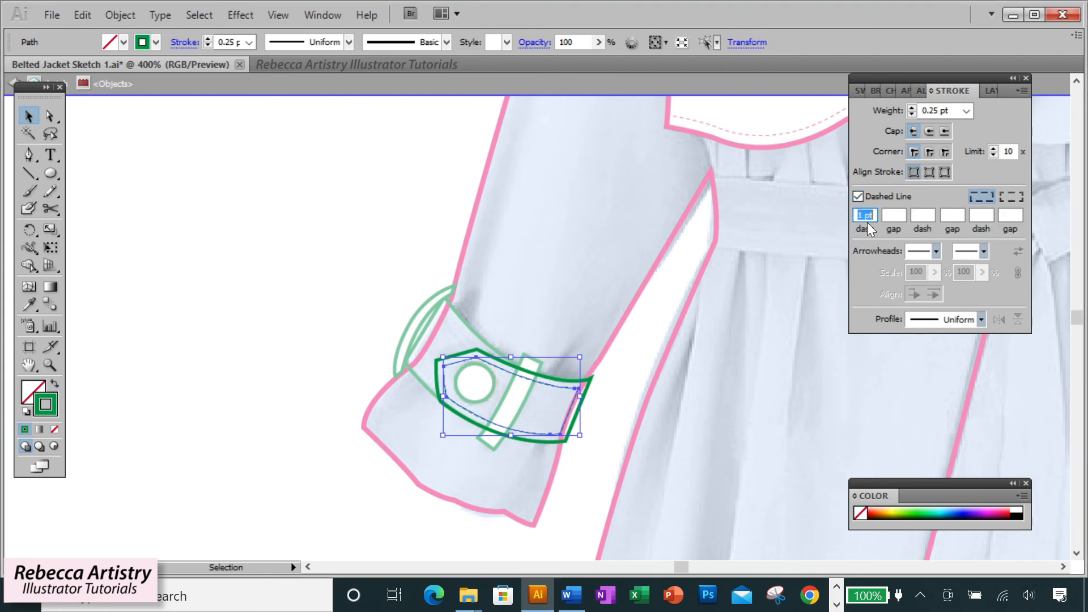
{"action": "left_click", "coordinate": [623, 367]}
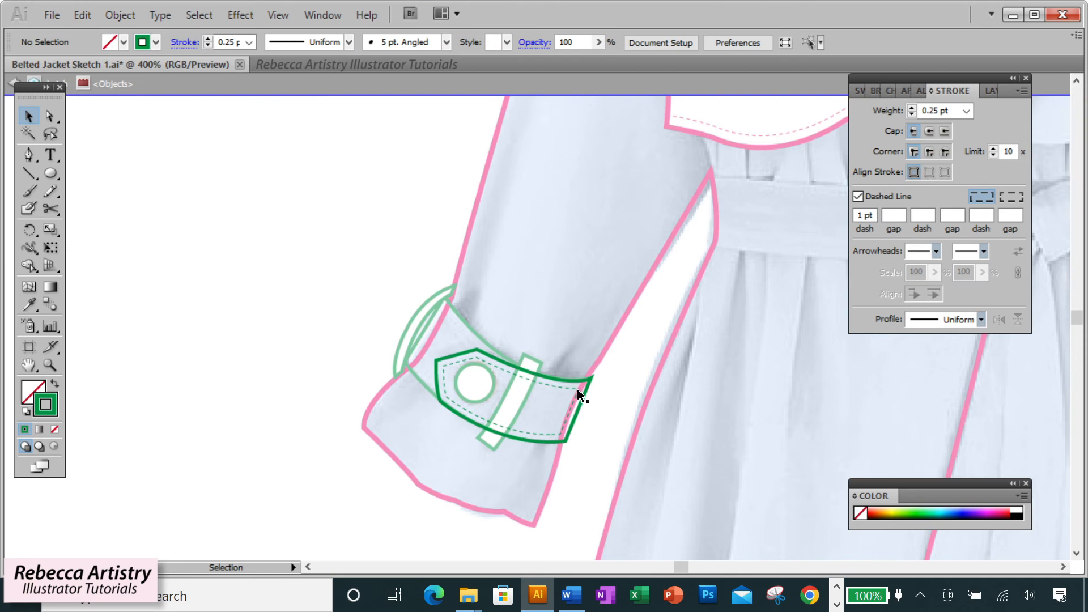
- Open the tab's stitching line at the straight end and extend its end points outward to the tab's edge
{"action": "scroll", "coordinate": [804, 165], "scroll_direction": "up", "scroll_amount": 1}
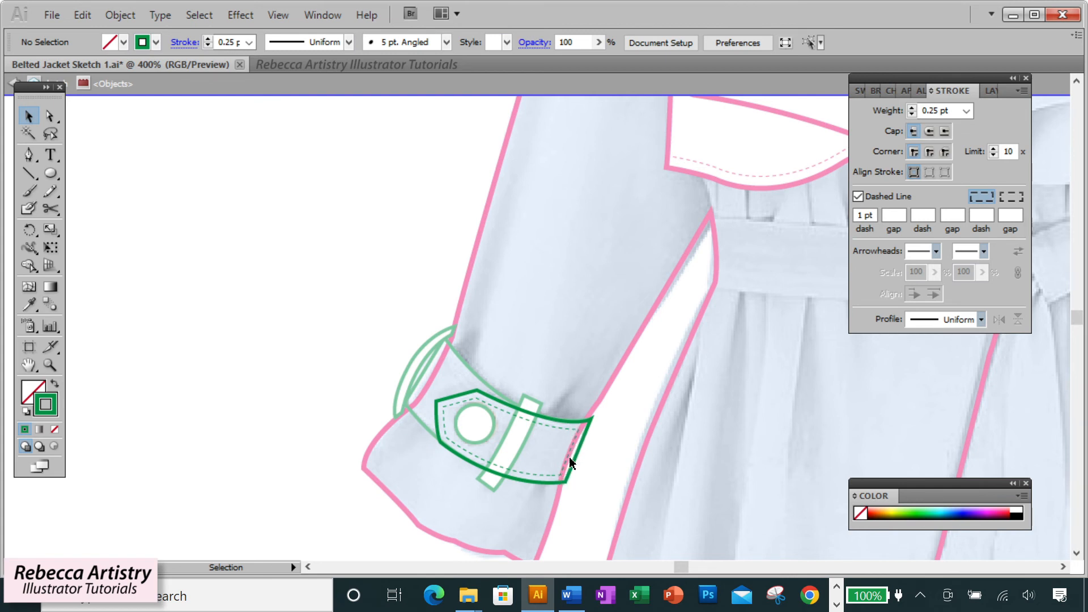
{"action": "key", "text": "a"}
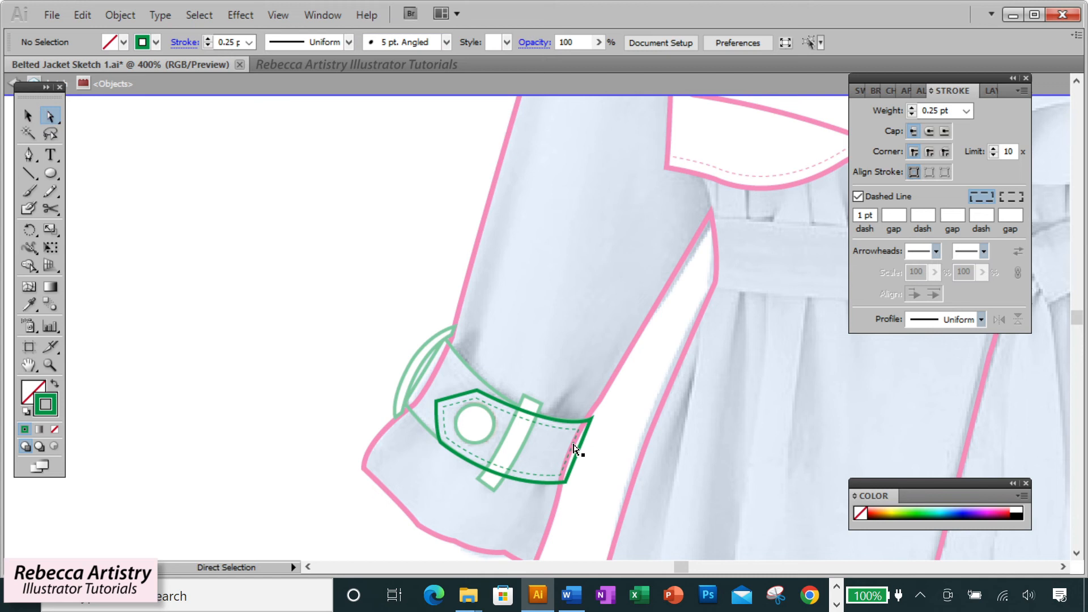
{"action": "left_click", "coordinate": [574, 449]}
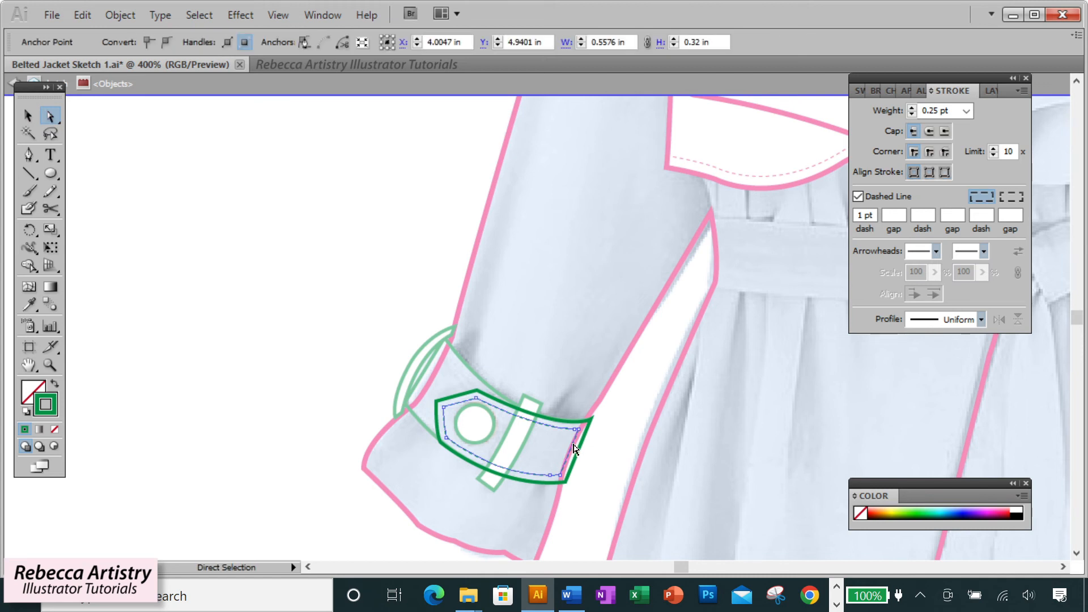
{"action": "left_click", "coordinate": [584, 445]}
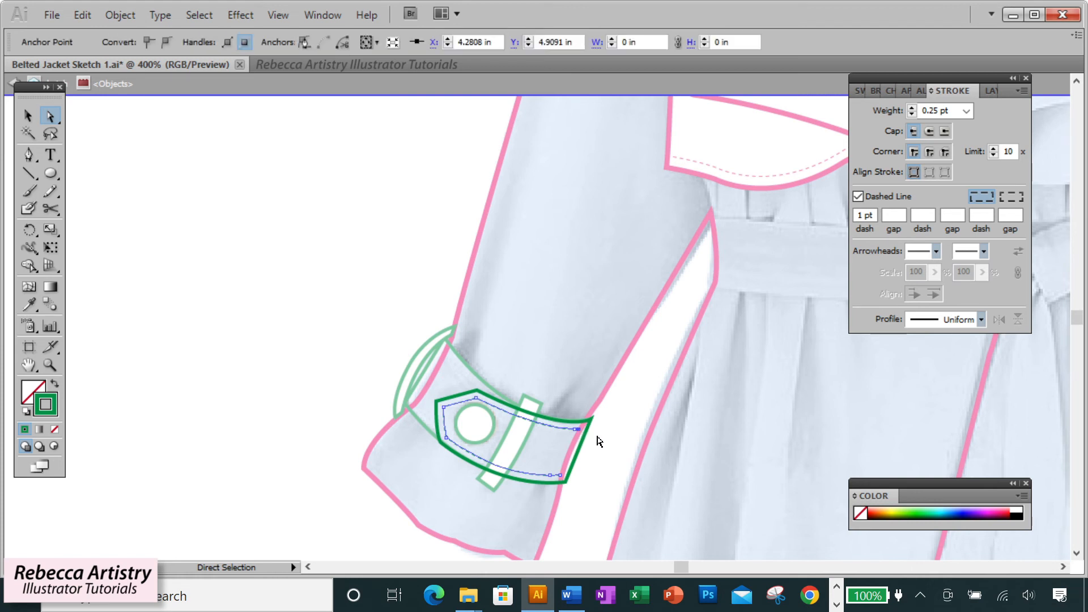
{"action": "key", "text": "Right"}
{"action": "key", "text": "Right"}
{"action": "key", "text": "Right"}
{"action": "left_click", "coordinate": [601, 446]}
{"action": "left_click", "coordinate": [561, 476]}
{"action": "left_click", "coordinate": [583, 454]}
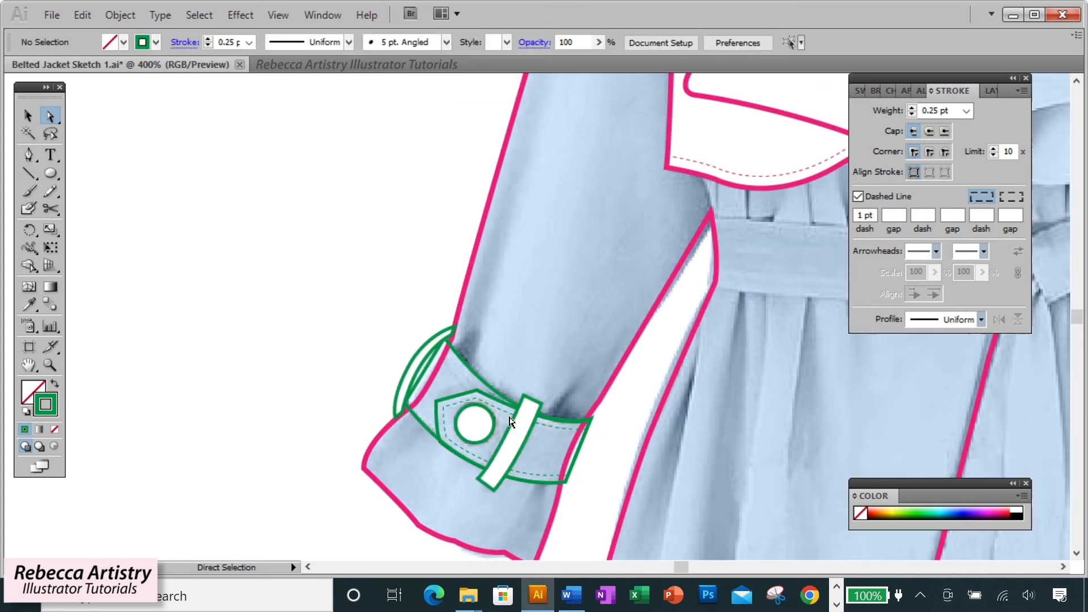
- Fill the pointed cuff tab with white and deselect it
{"action": "left_click", "coordinate": [907, 111]}
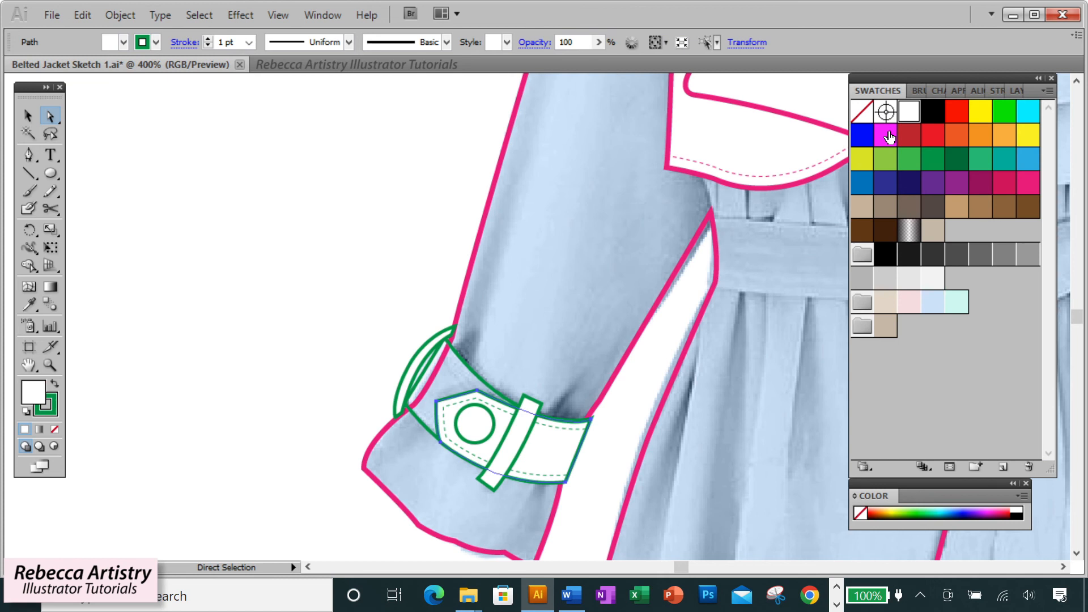
{"action": "key", "text": "ctrl+shift+a"}
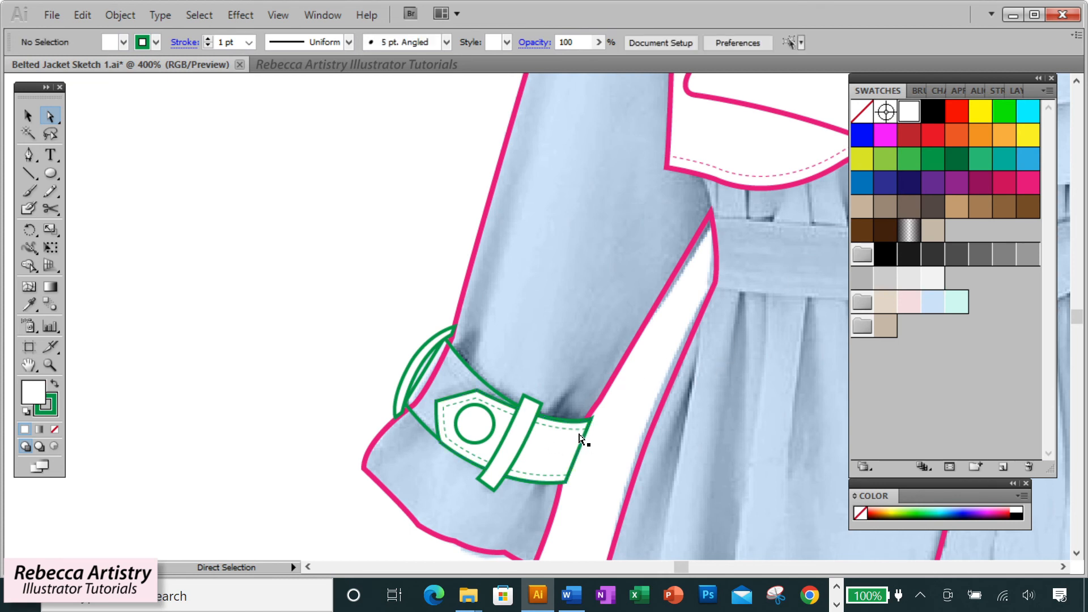
- Isolate the wide cuff band behind the pointed tab and offset its outline inward by -0.03 in
{"action": "key", "text": "v"}
{"action": "left_click", "coordinate": [475, 373]}
{"action": "left_click", "coordinate": [474, 372]}
{"action": "double_click", "coordinate": [475, 372]}
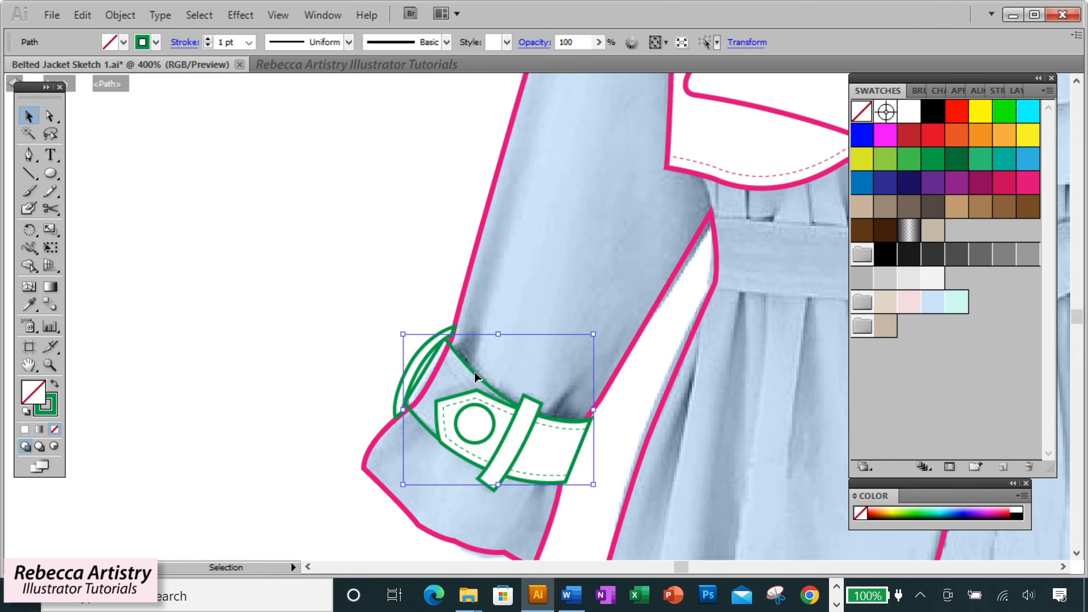
{"action": "left_click", "coordinate": [464, 402]}
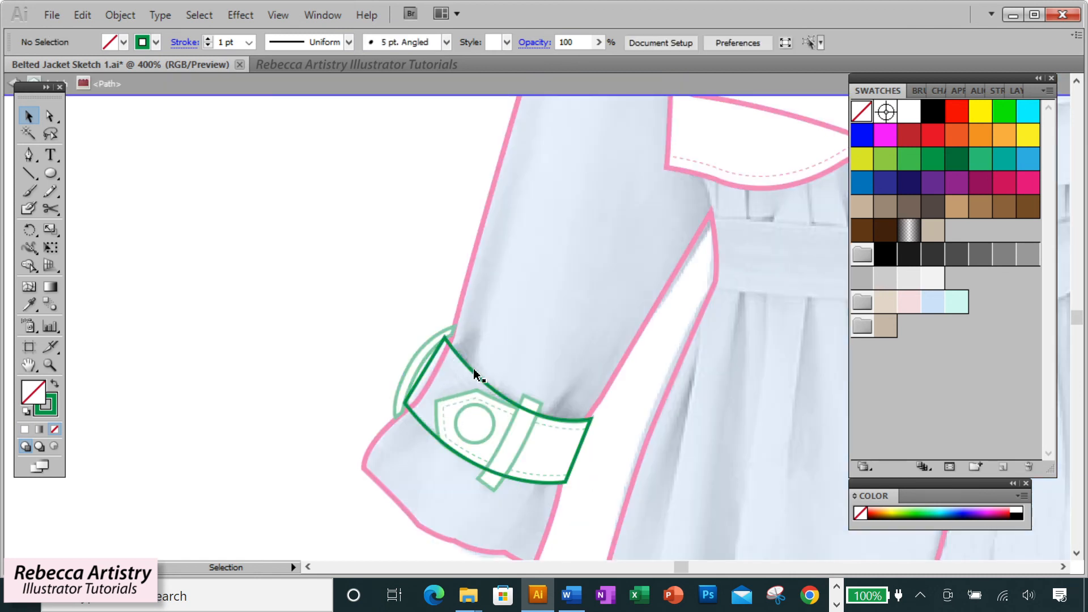
{"action": "left_click", "coordinate": [470, 373]}
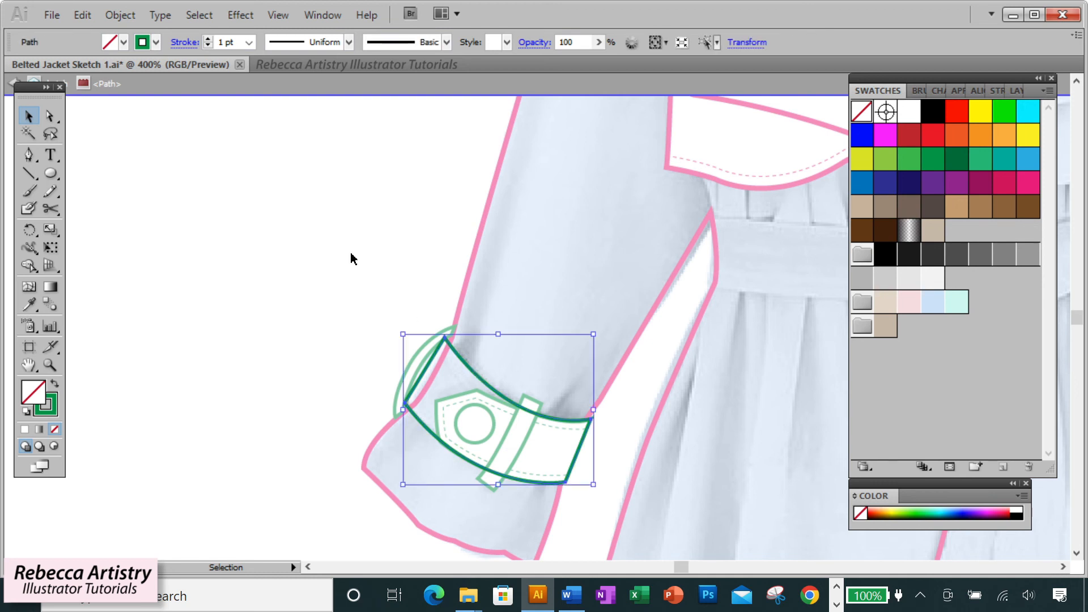
{"action": "left_click", "coordinate": [126, 15]}
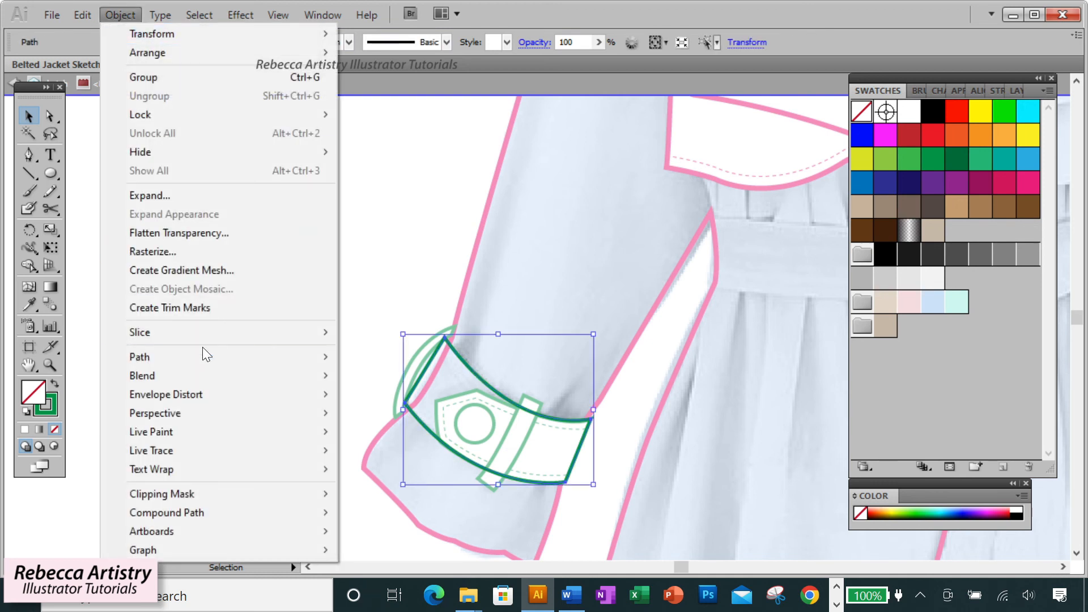
{"action": "mouse_move", "coordinate": [213, 352]}
{"action": "left_click", "coordinate": [400, 417]}
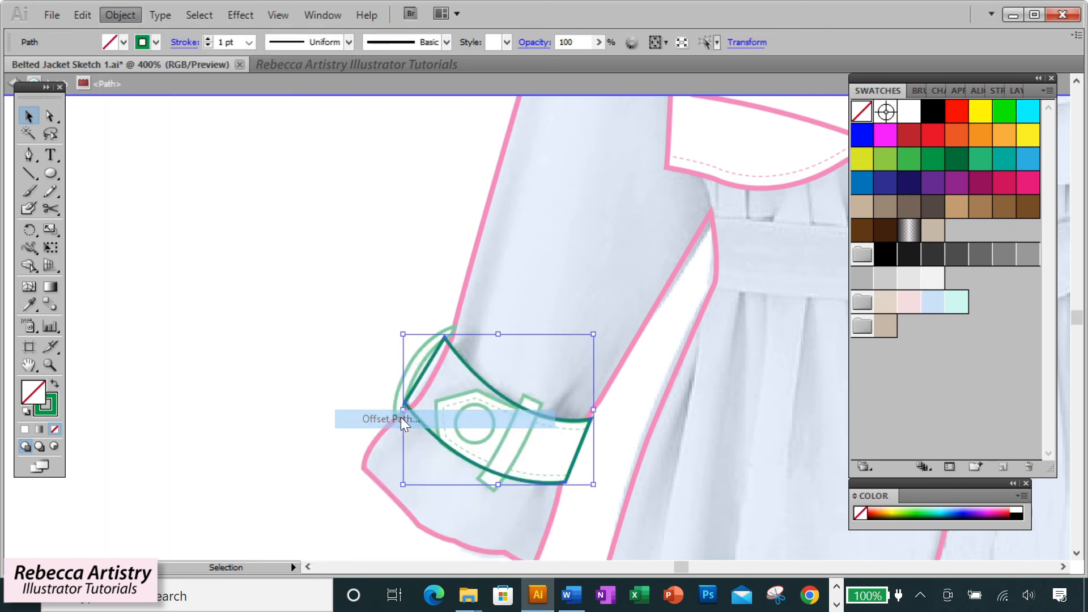
{"action": "left_click_drag", "start_coordinate": [569, 241], "coordinate": [790, 285]}
{"action": "left_click", "coordinate": [771, 371]}
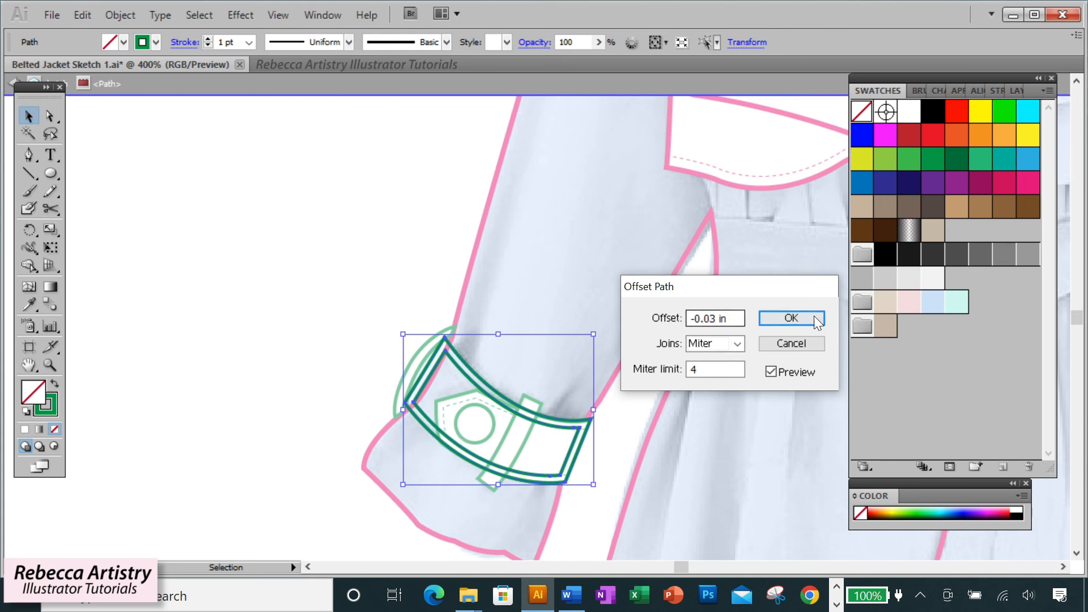
{"action": "left_click", "coordinate": [796, 319]}
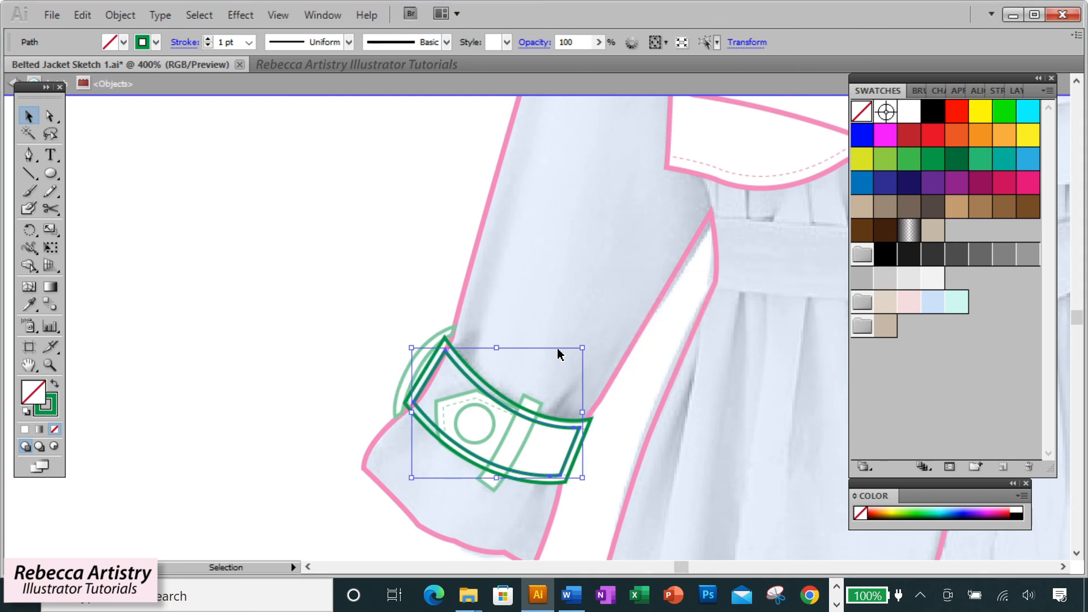
- Leave isolation mode and copy the tab's dashed stitching style onto the band's inset outline with the Eyedropper
{"action": "left_click", "coordinate": [997, 91]}
{"action": "left_click", "coordinate": [967, 110]}
{"action": "left_click", "coordinate": [676, 263]}
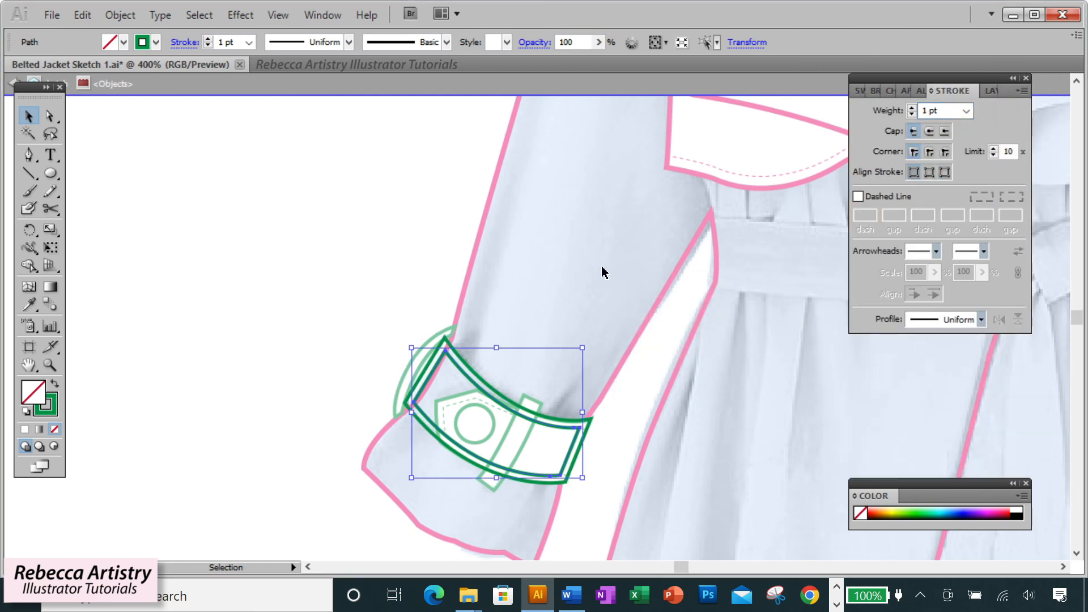
{"action": "double_click", "coordinate": [602, 273]}
{"action": "left_click", "coordinate": [460, 373]}
{"action": "left_click", "coordinate": [29, 303]}
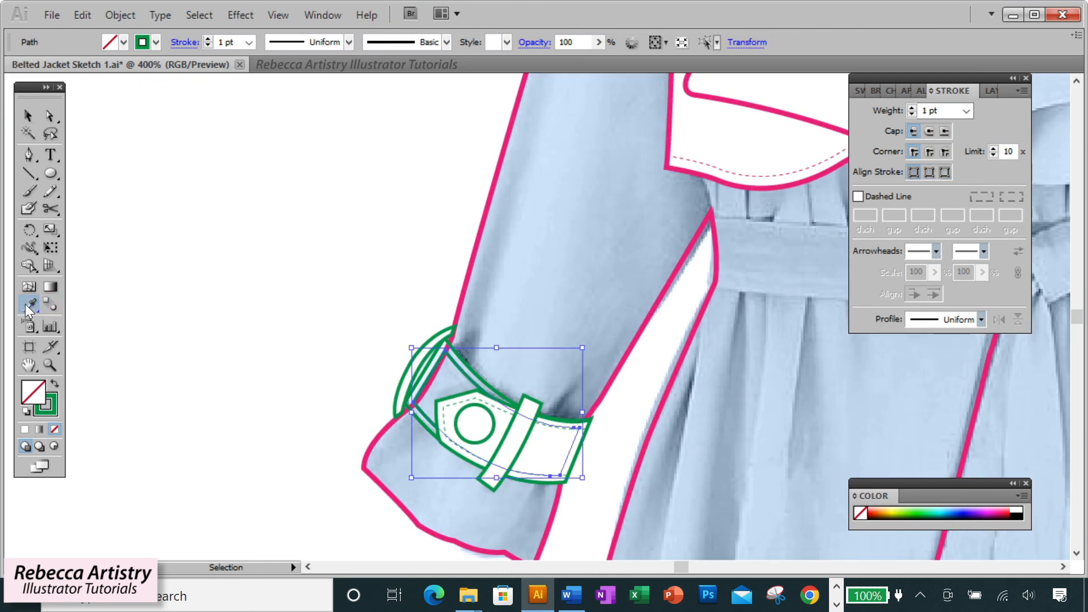
{"action": "left_click", "coordinate": [480, 395]}
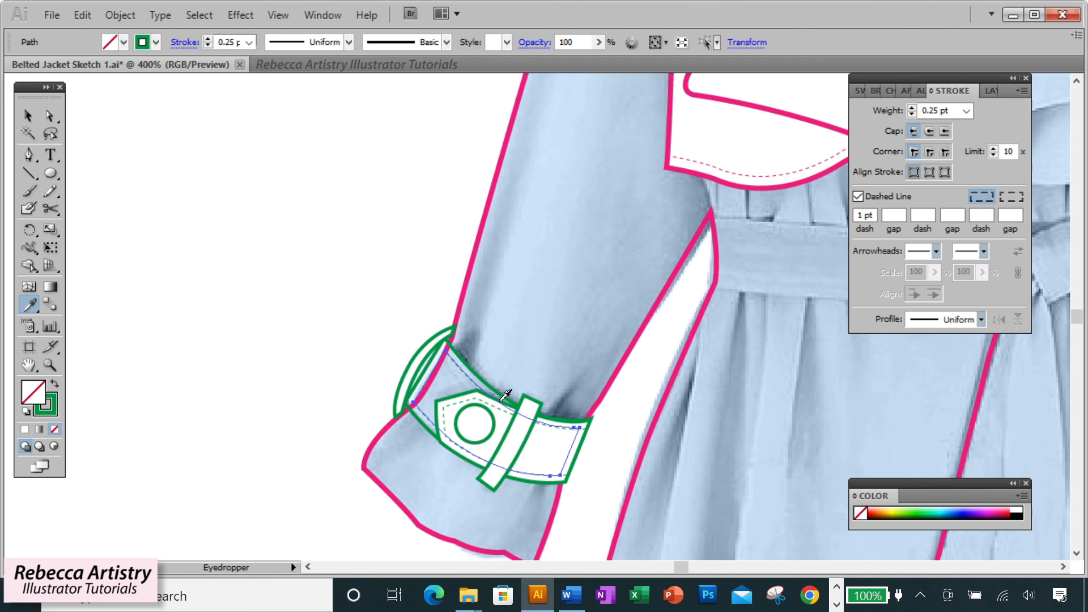
- Fill the wide cuff band behind the pointed tab with white and deselect it
{"action": "key", "text": "a"}
{"action": "key", "text": "ctrl+z"}
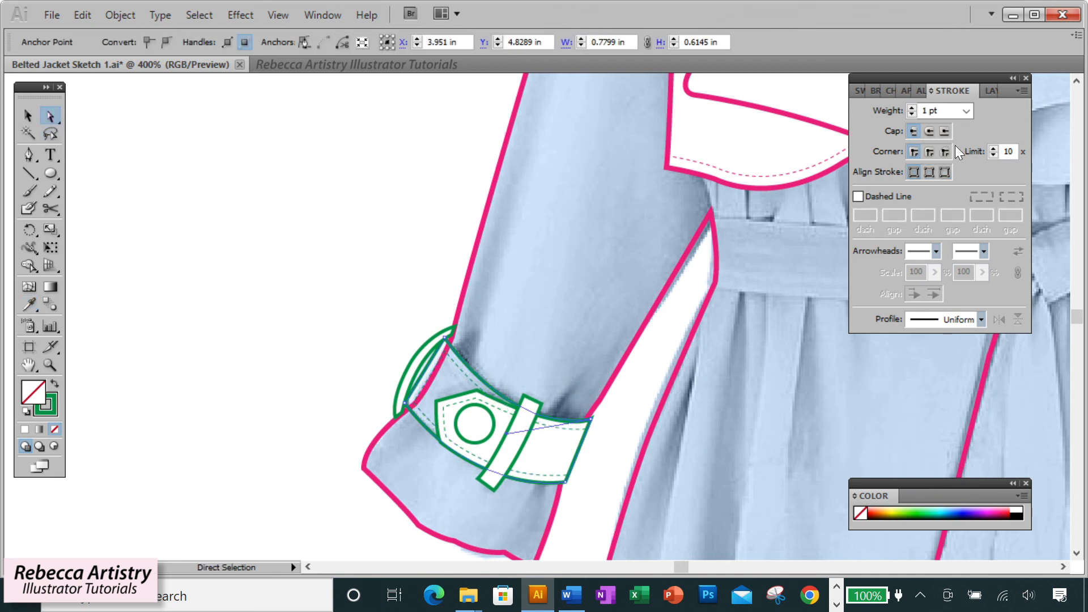
{"action": "left_click", "coordinate": [991, 90]}
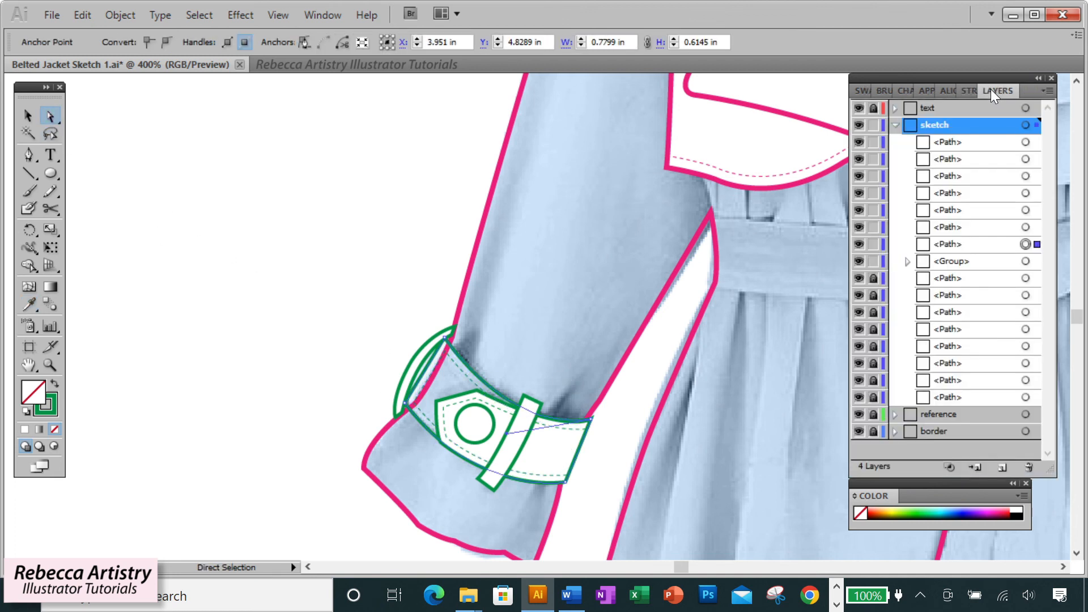
{"action": "left_click", "coordinate": [862, 90]}
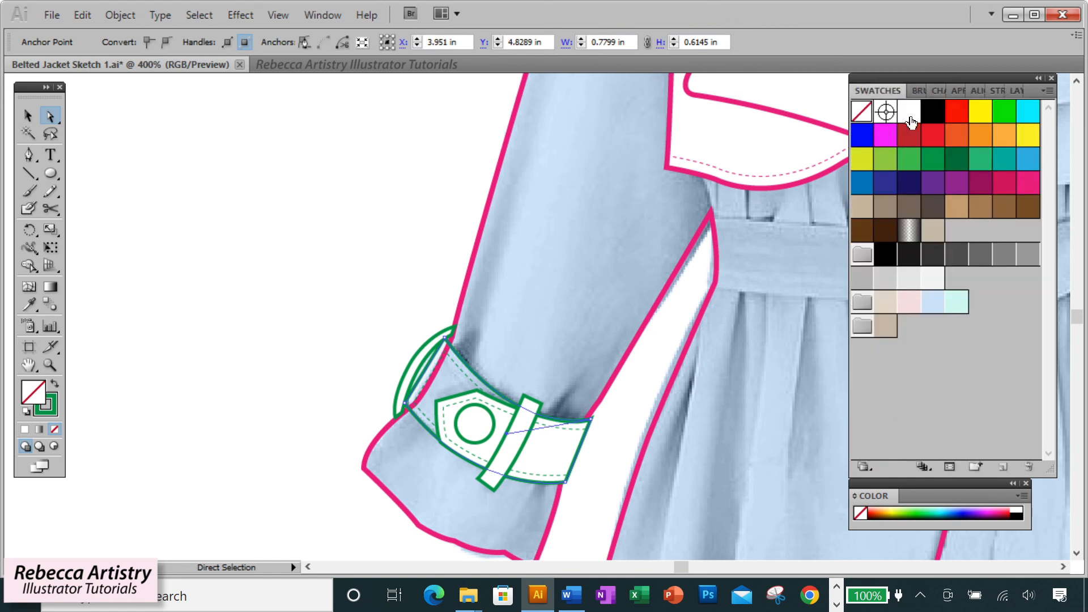
{"action": "left_click", "coordinate": [909, 111]}
{"action": "left_click", "coordinate": [595, 270]}
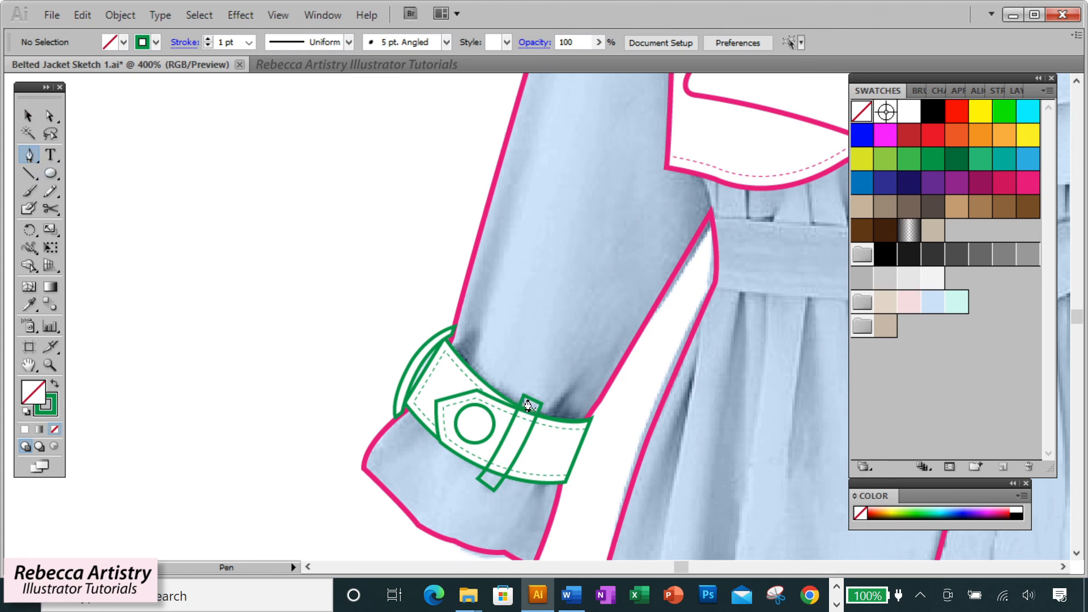
- Draw a line along one long edge of the narrow cuff loop, apply the dashed stitching style, and duplicate it along the opposite edge
{"action": "left_click", "coordinate": [528, 405]}
{"action": "left_click_drag", "start_coordinate": [482, 479], "coordinate": [472, 491]}
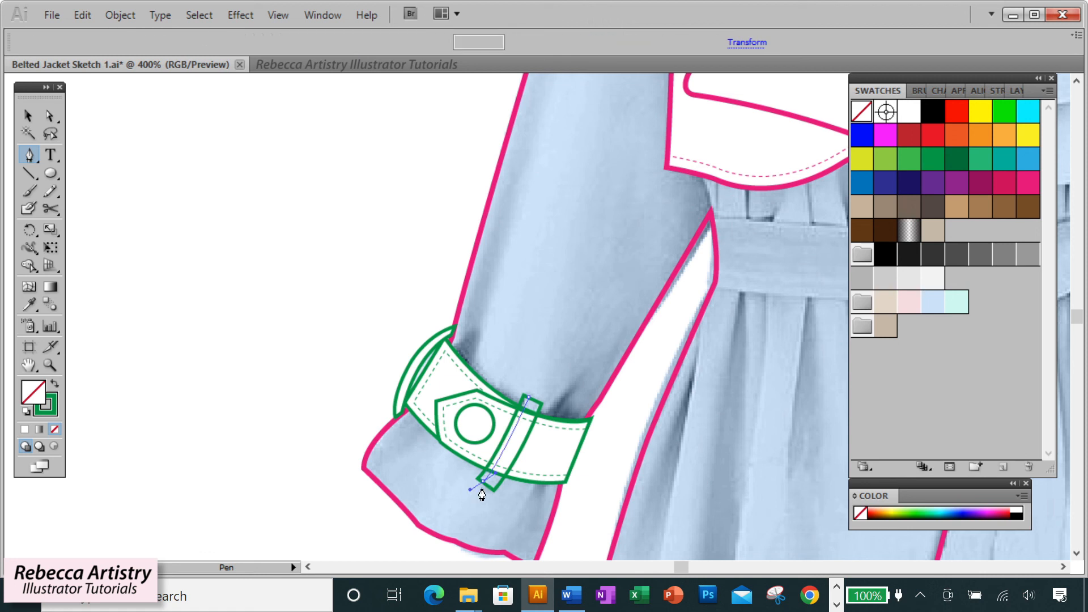
{"action": "key", "text": "v"}
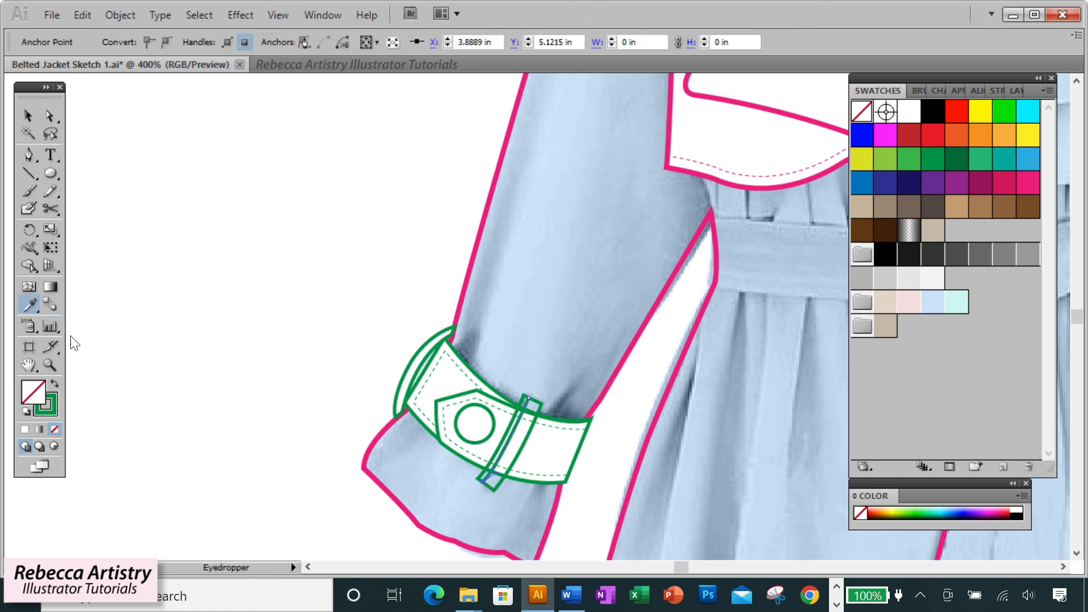
{"action": "left_click", "coordinate": [529, 456]}
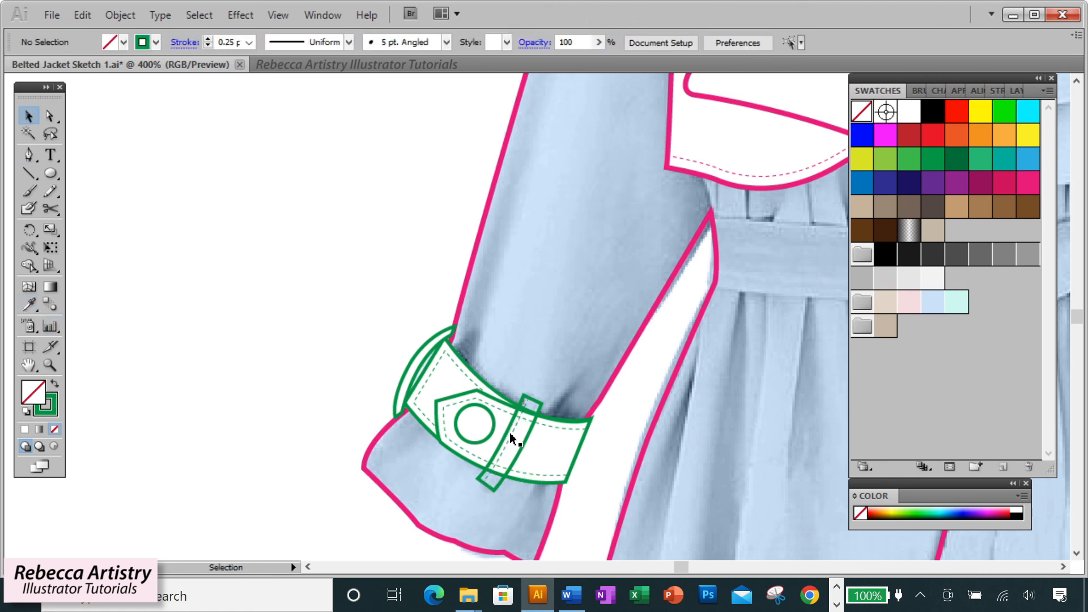
{"action": "left_click_drag", "start_coordinate": [511, 433], "coordinate": [521, 442]}
{"action": "left_click_drag", "start_coordinate": [521, 442], "coordinate": [521, 444]}
- Fill the narrow cuff loop with white and deselect it
{"action": "left_click", "coordinate": [534, 405]}
{"action": "key", "text": "a"}
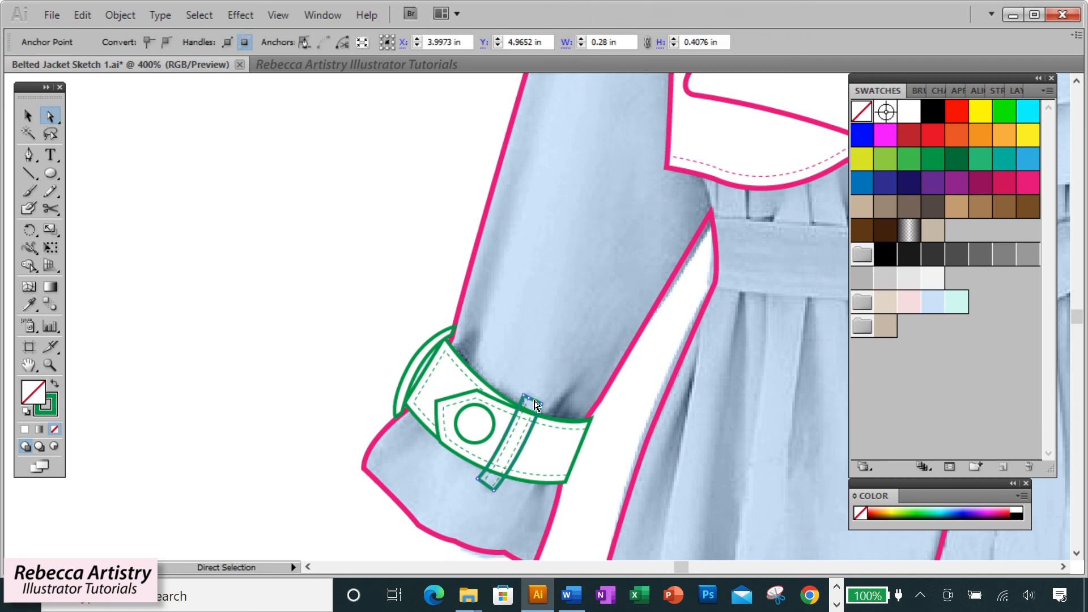
{"action": "left_click", "coordinate": [916, 121]}
{"action": "left_click", "coordinate": [649, 365]}
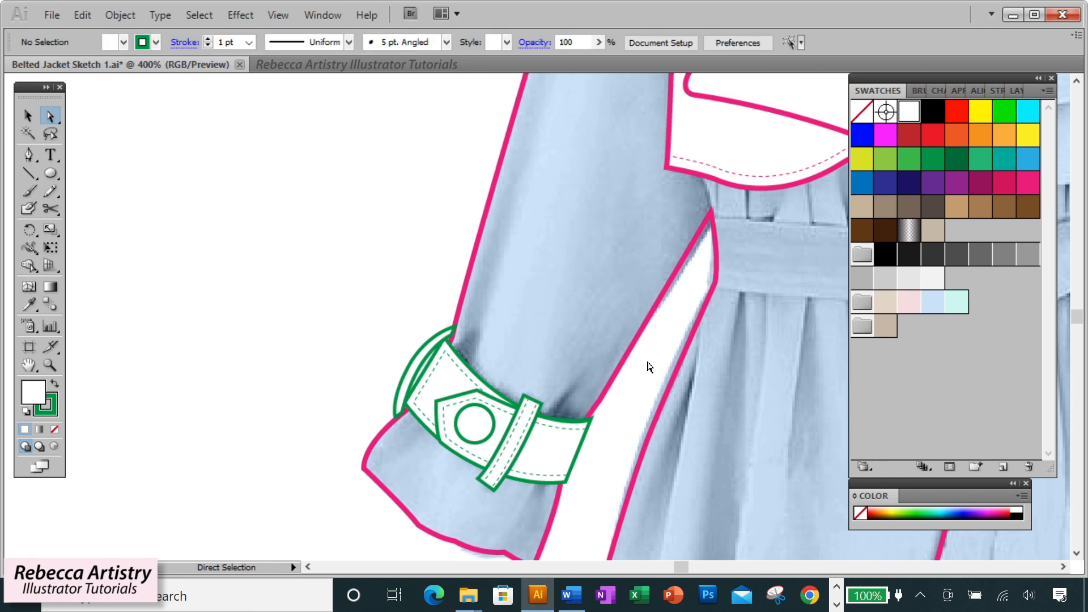
- Adjust the curve of the inner edge on the back cuff band by moving its direction handle, and deselect it
{"action": "left_click", "coordinate": [415, 371]}
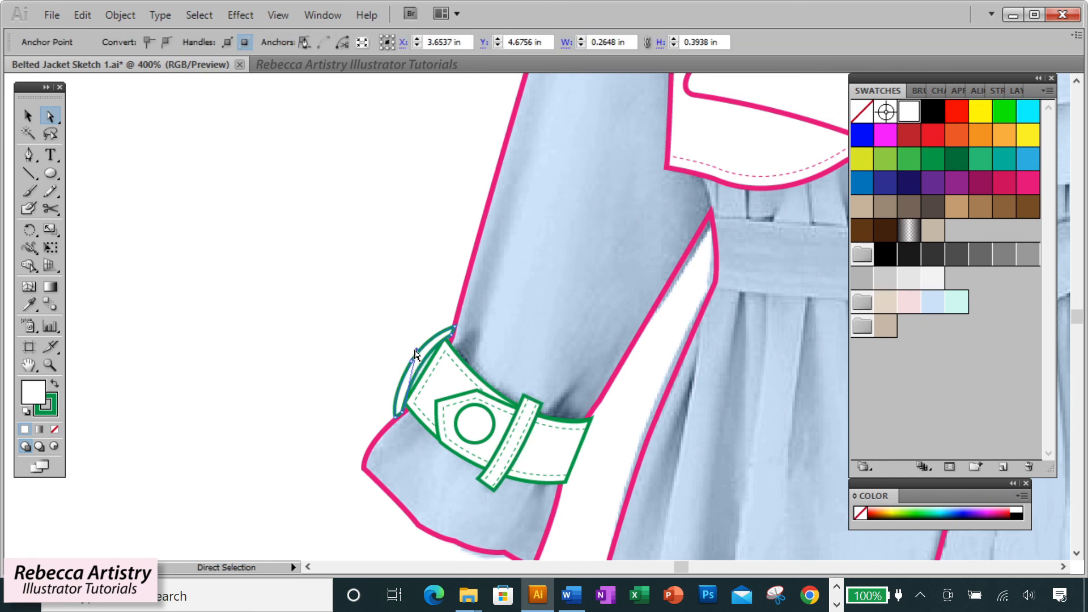
{"action": "left_click", "coordinate": [532, 318]}
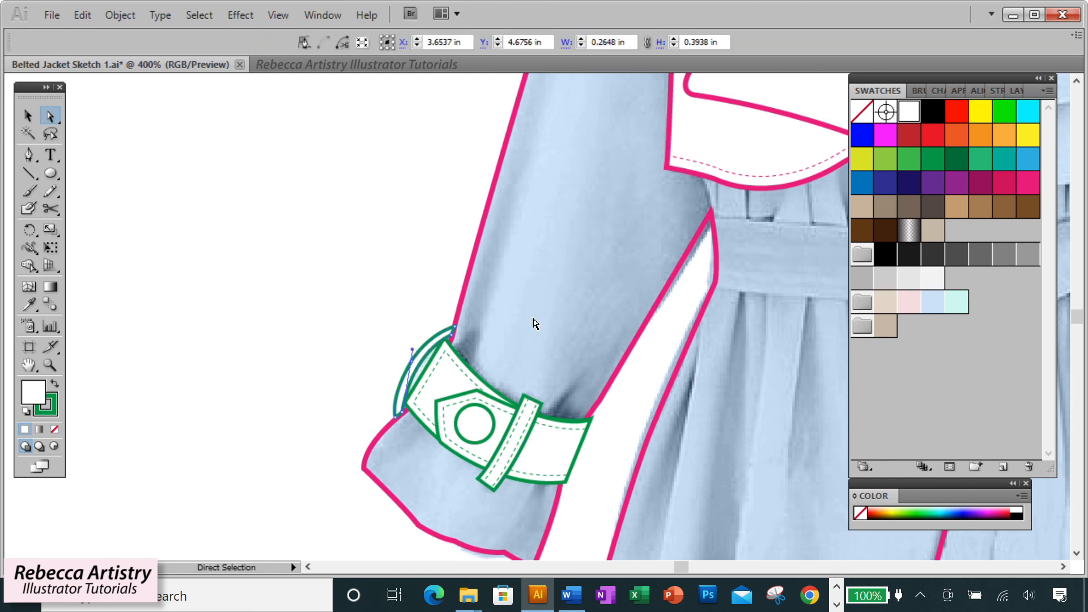
{"action": "left_click", "coordinate": [420, 352]}
{"action": "left_click_drag", "start_coordinate": [412, 350], "coordinate": [408, 360]}
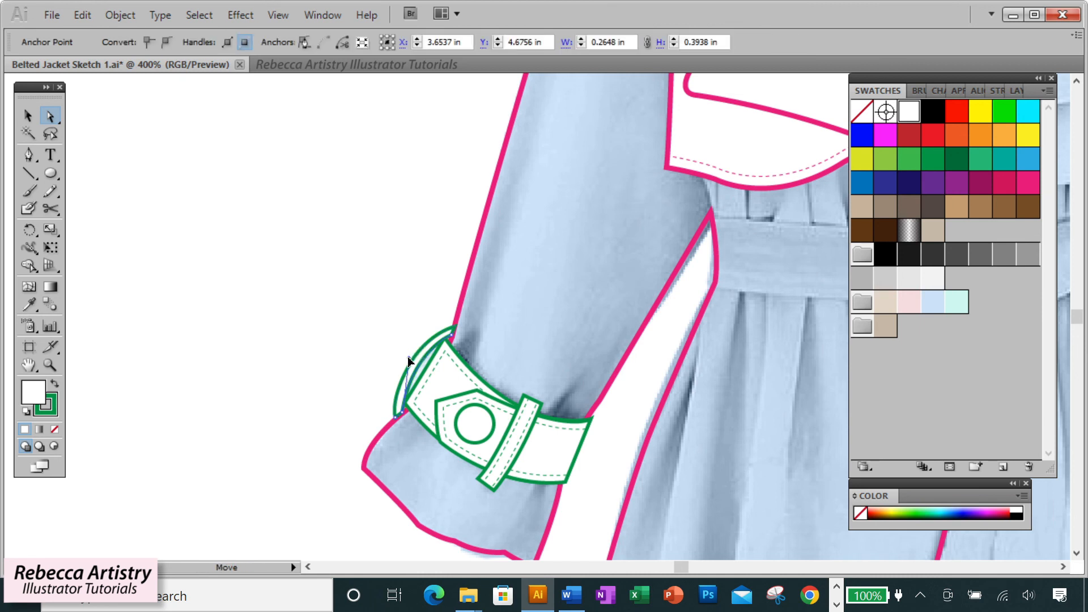
{"action": "left_click", "coordinate": [374, 330]}
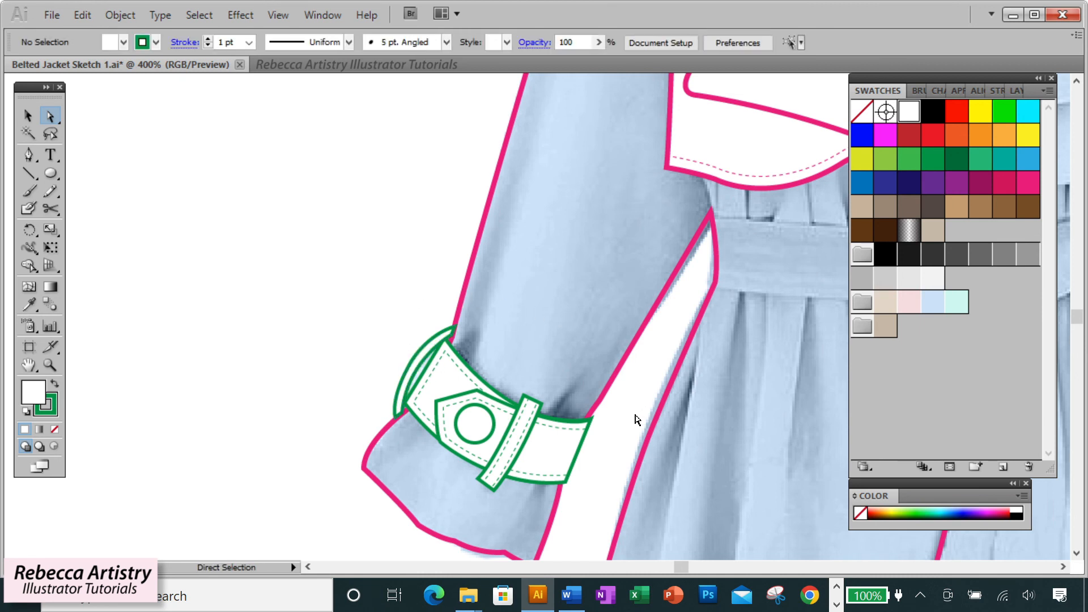
- Unlock all locked objects so the sleeve outline below the cuff strap can be edited
{"action": "key", "text": "ctrl+minus"}
{"action": "key", "text": "ctrl+minus"}
{"action": "key", "text": "ctrl+minus"}
{"action": "key", "text": "ctrl+minus"}
{"action": "key", "text": "ctrl+plus"}
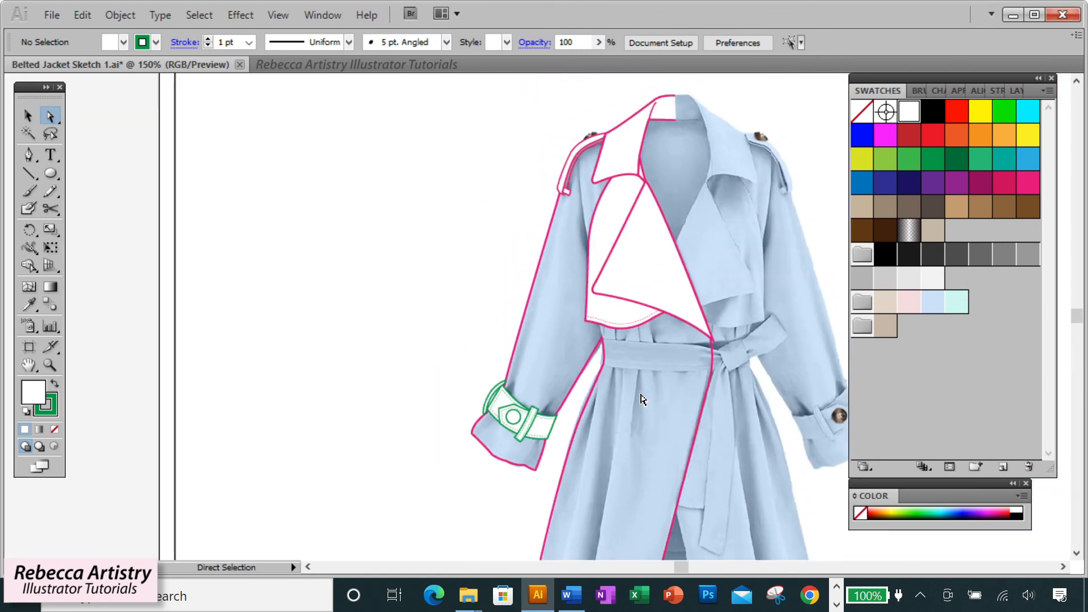
{"action": "left_click", "coordinate": [56, 368]}
{"action": "left_click", "coordinate": [538, 396]}
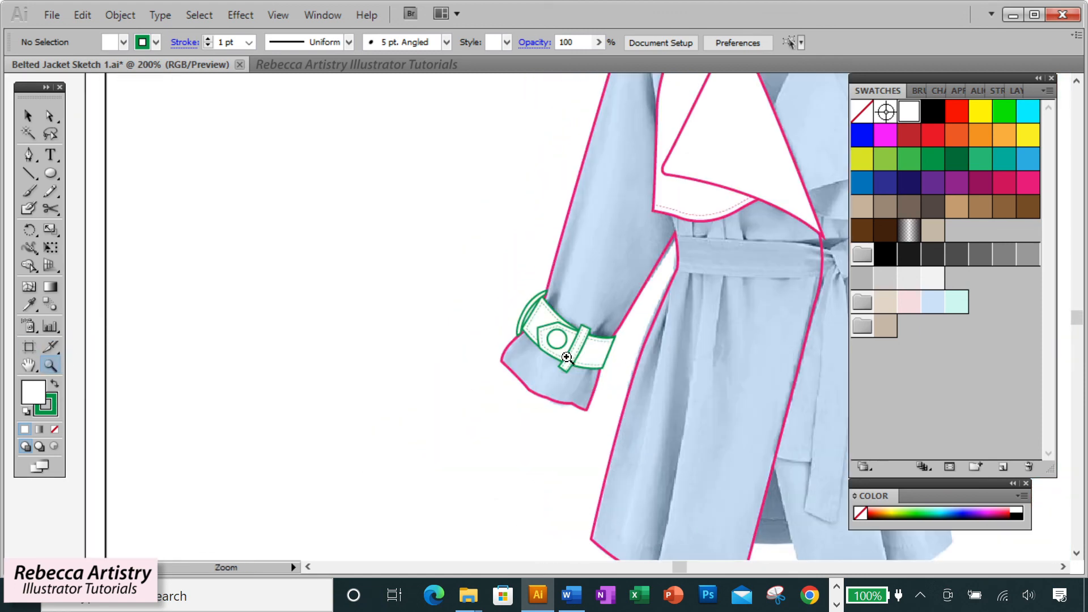
{"action": "left_click", "coordinate": [568, 372]}
{"action": "left_click", "coordinate": [569, 372]}
{"action": "left_click", "coordinate": [51, 116]}
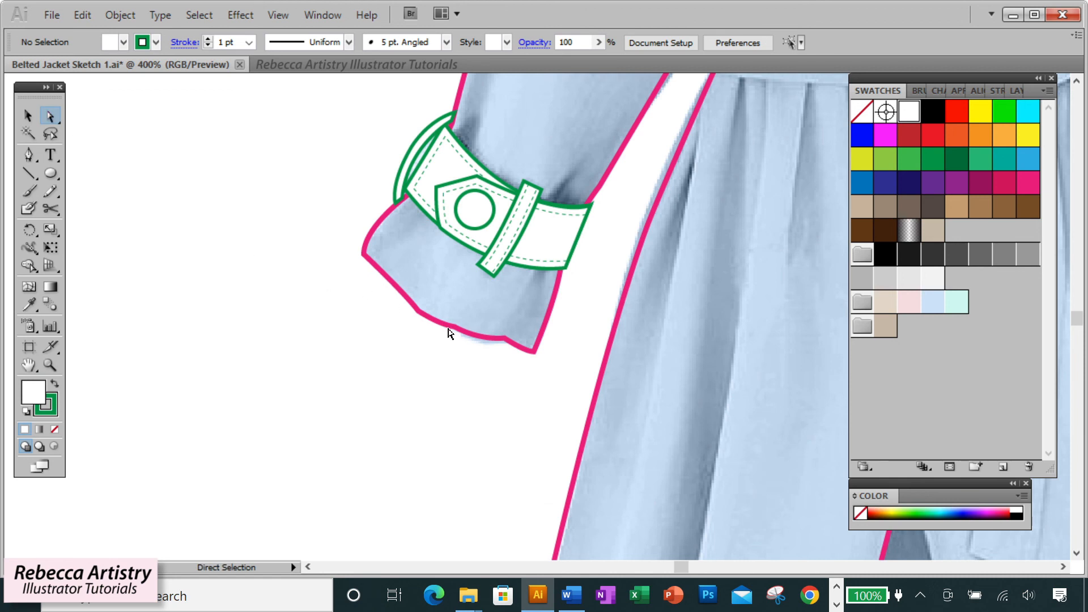
{"action": "left_click", "coordinate": [119, 16]}
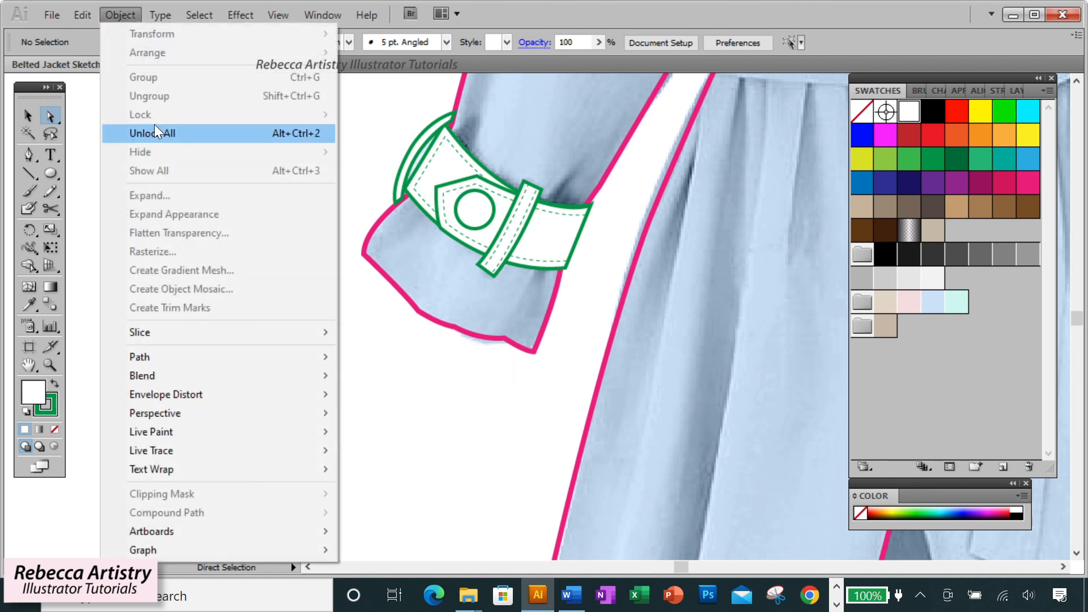
{"action": "left_click", "coordinate": [154, 130]}
- Refine the wavy bottom hem of the sleeve by shifting its anchor points, and deselect the outline
{"action": "left_click", "coordinate": [476, 338]}
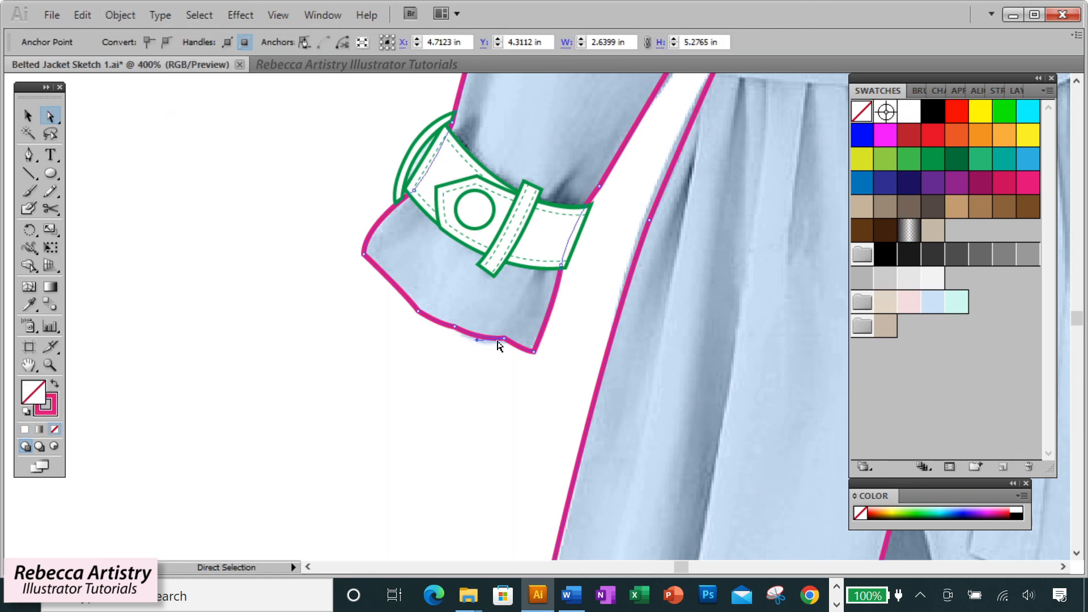
{"action": "left_click", "coordinate": [503, 342]}
{"action": "left_click", "coordinate": [500, 347]}
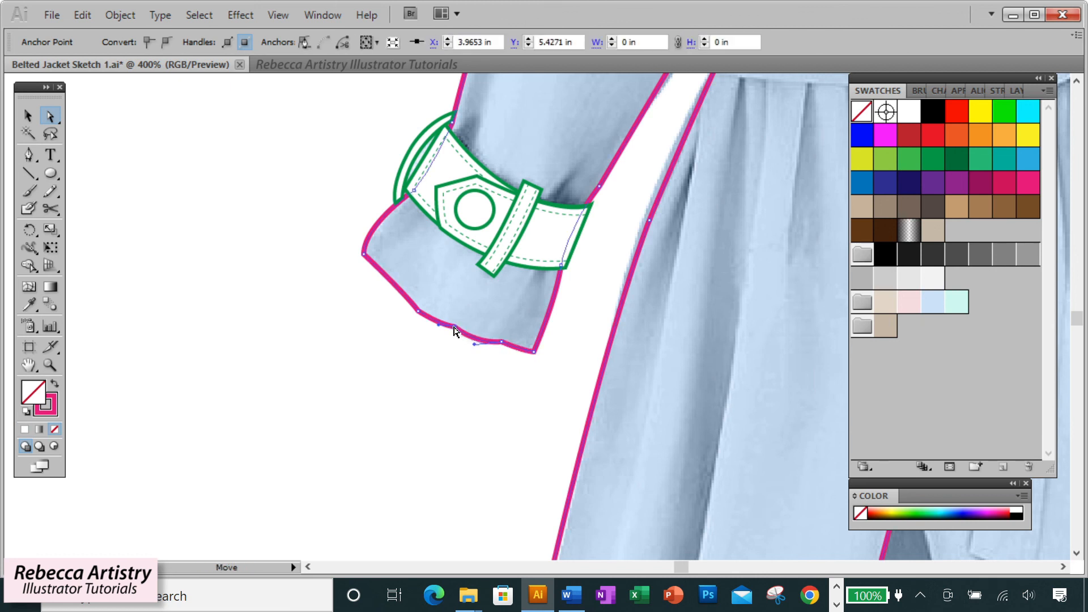
{"action": "left_click", "coordinate": [400, 294]}
{"action": "left_click", "coordinate": [481, 318]}
{"action": "left_click", "coordinate": [498, 345]}
{"action": "left_click", "coordinate": [558, 368]}
- Show the layers, select all artwork to check what lies on the sketch layer, and clear the selection
{"action": "scroll", "coordinate": [558, 369], "scroll_direction": "down", "scroll_amount": 4}
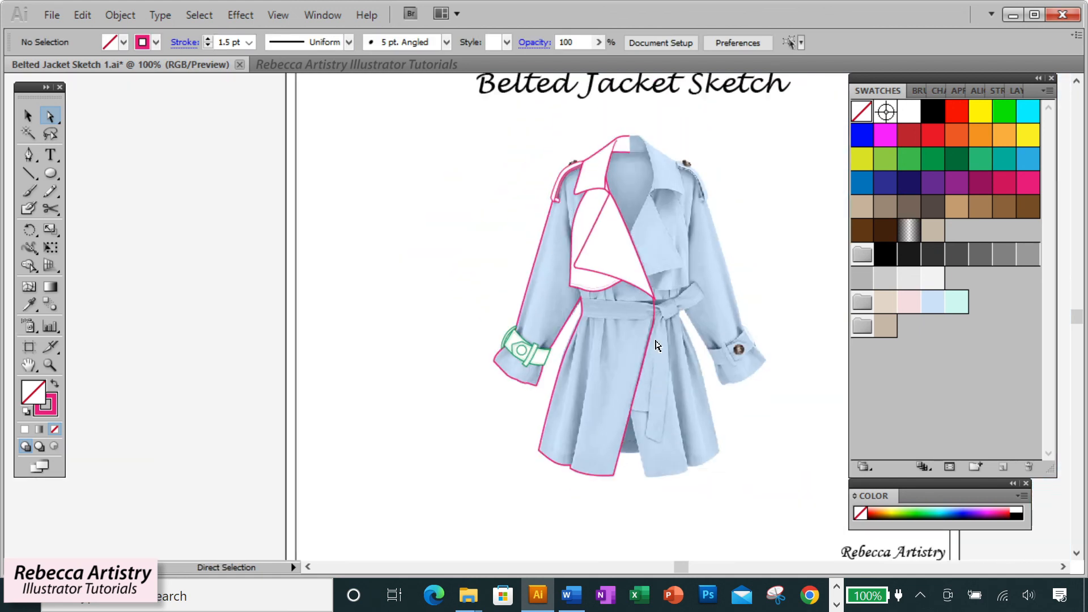
{"action": "key", "text": "F7"}
{"action": "scroll", "coordinate": [656, 345], "scroll_direction": "right", "scroll_amount": 3}
{"action": "key", "text": "ctrl+a"}
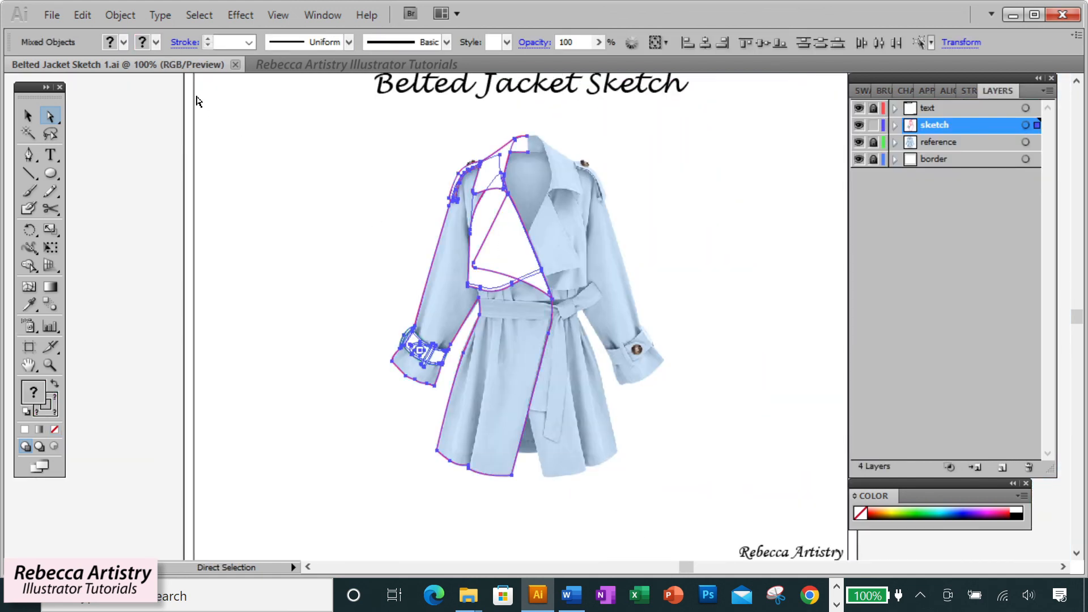
{"action": "left_click", "coordinate": [198, 101]}
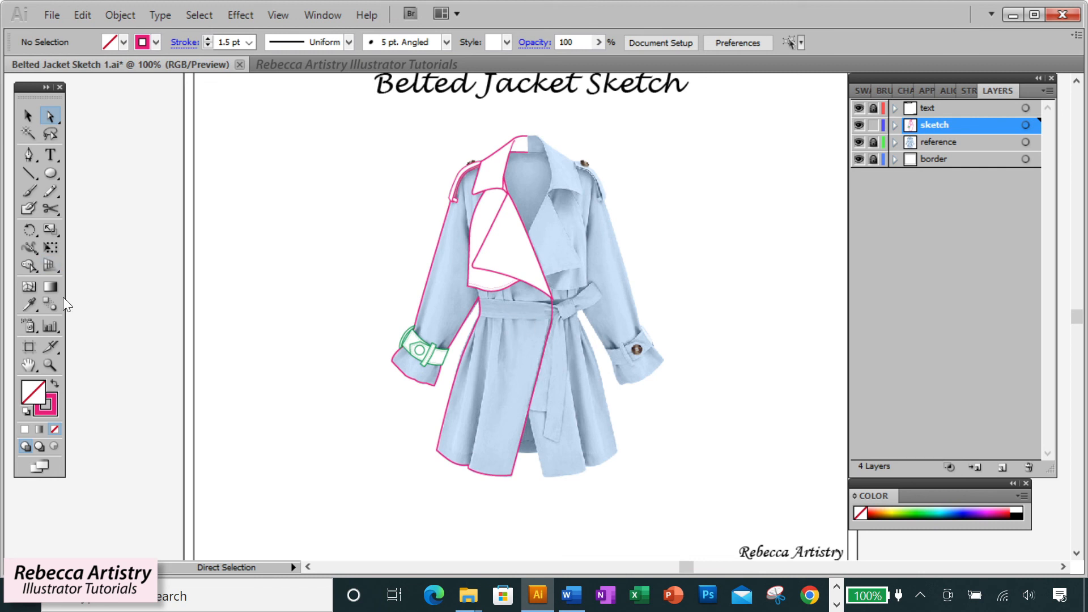
- Draw a short 1.5 pt curved side line from the front flap's bottom edge to the point where sleeve and waist meet
{"action": "left_click", "coordinate": [50, 364]}
{"action": "left_click", "coordinate": [532, 288]}
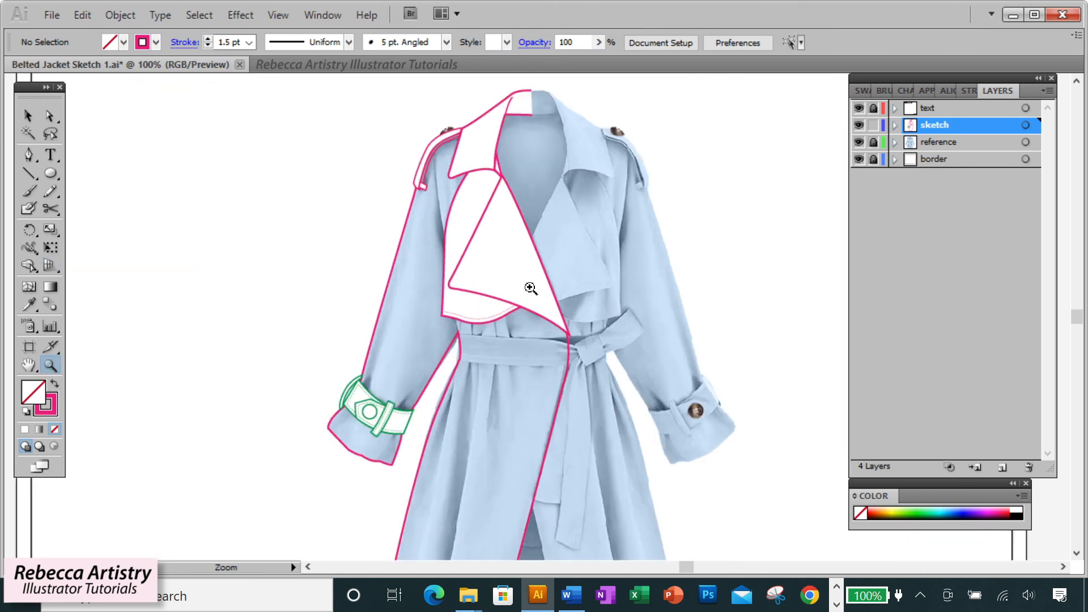
{"action": "left_click", "coordinate": [502, 314]}
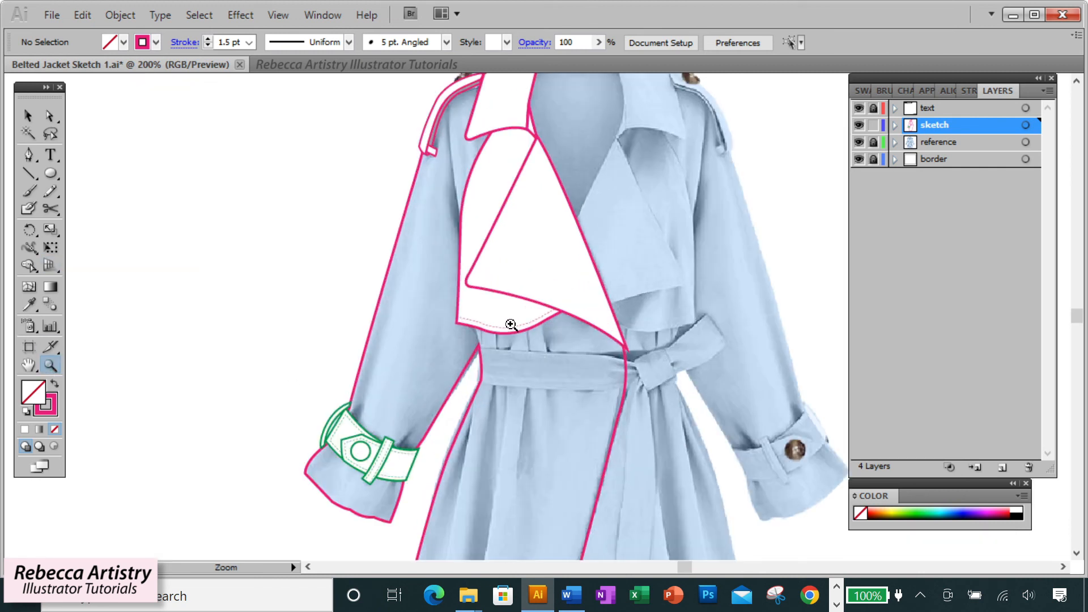
{"action": "scroll", "coordinate": [561, 365], "scroll_direction": "up", "scroll_amount": 3}
{"action": "left_click", "coordinate": [558, 382]}
{"action": "key", "text": "p"}
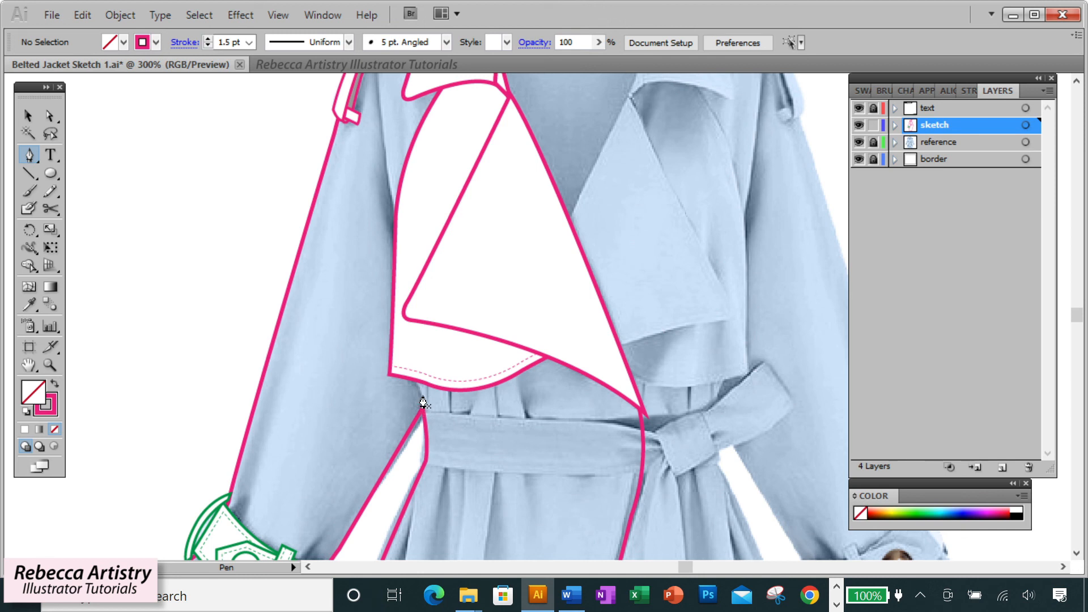
{"action": "scroll", "coordinate": [416, 385], "scroll_direction": "up", "scroll_amount": 2}
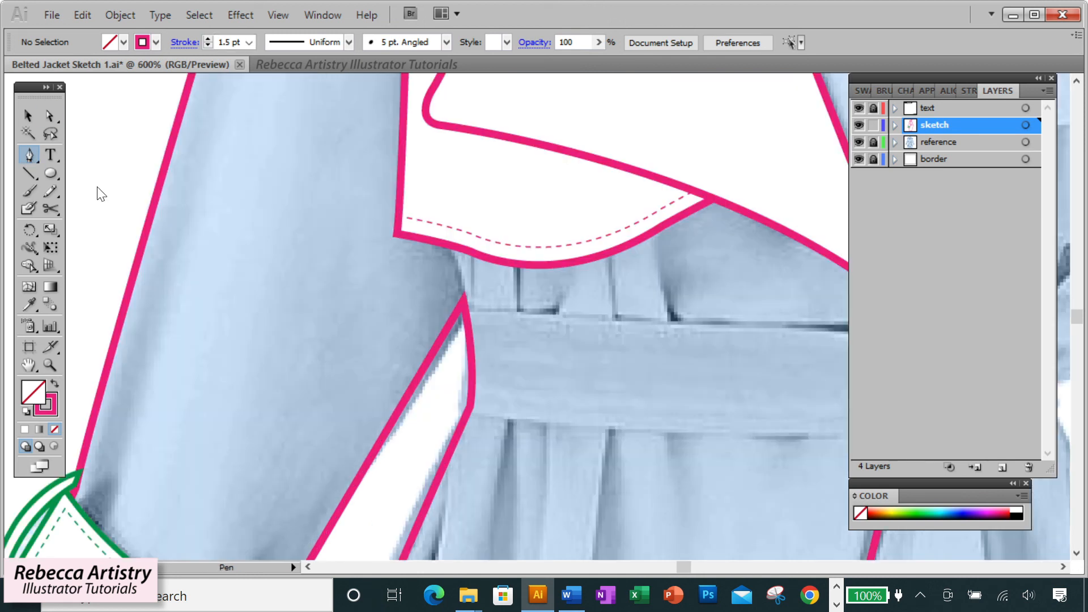
{"action": "left_click", "coordinate": [452, 244]}
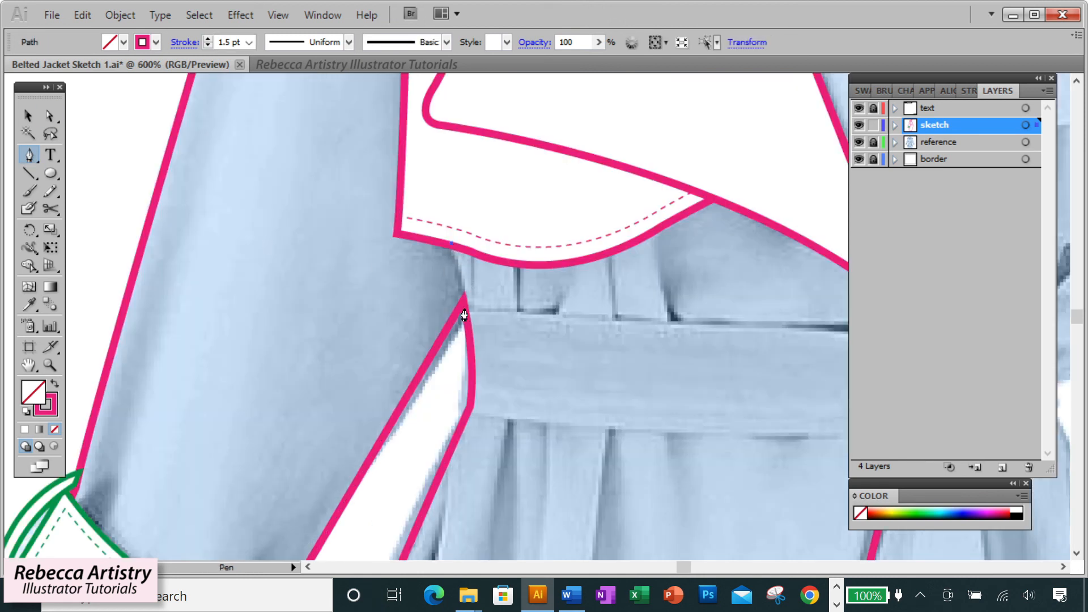
{"action": "left_click_drag", "start_coordinate": [464, 321], "coordinate": [465, 312]}
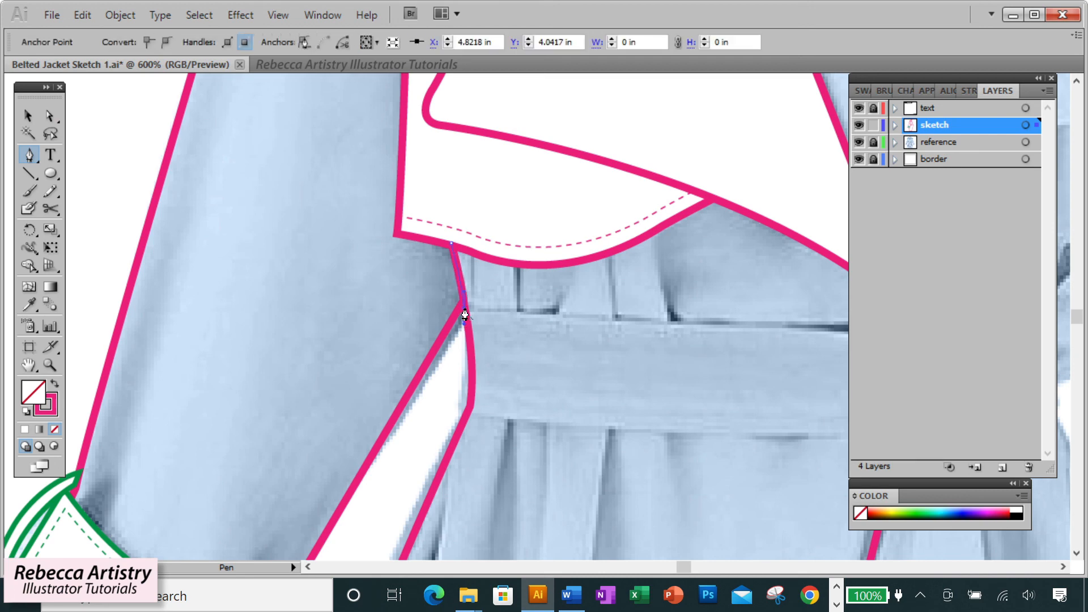
{"action": "left_click", "coordinate": [49, 116]}
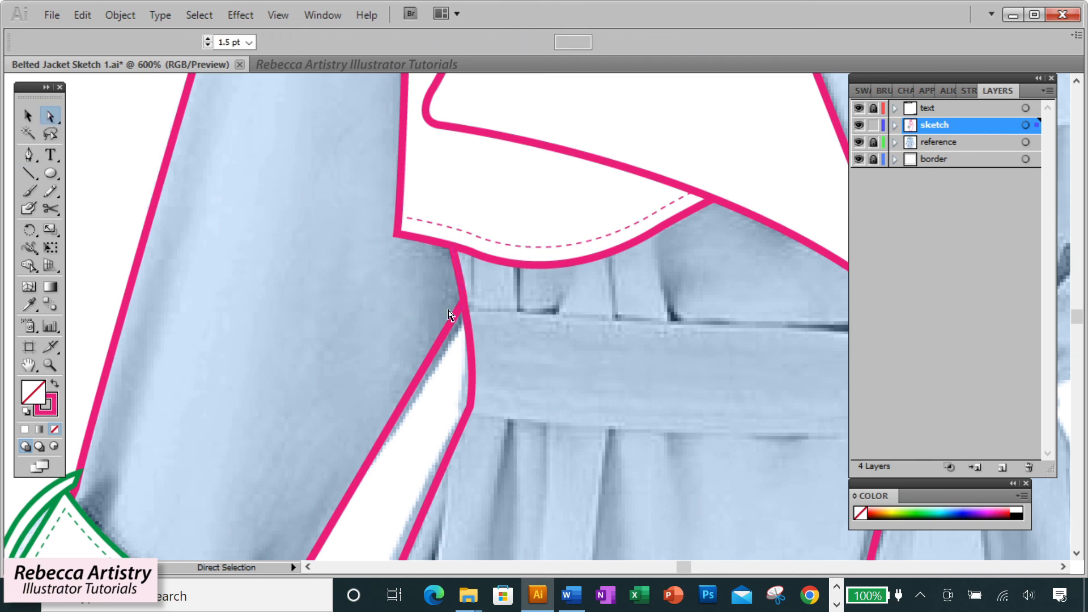
{"action": "left_click", "coordinate": [450, 310]}
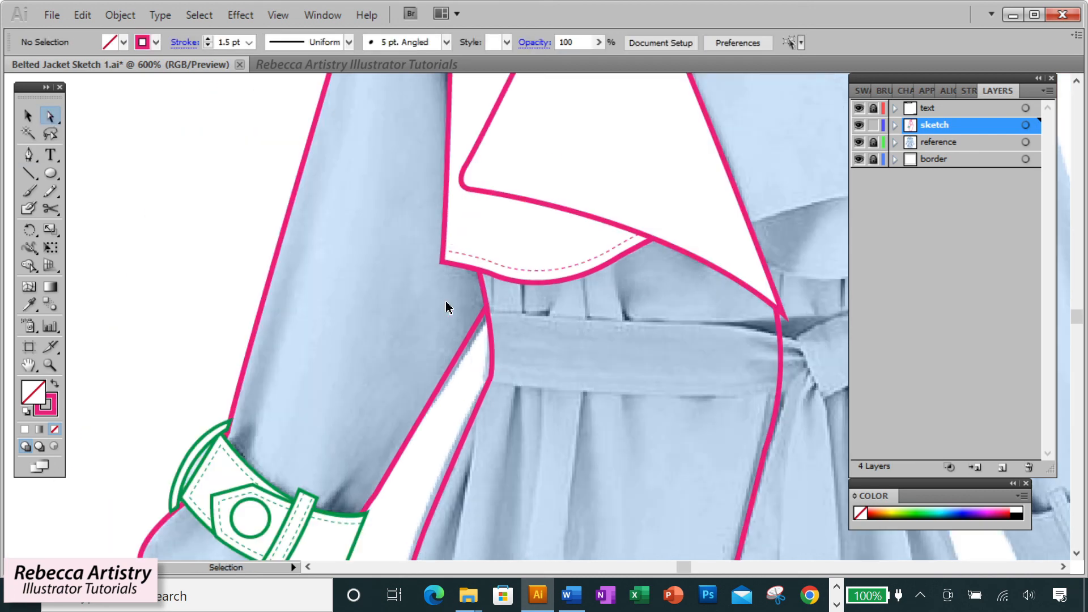
- Select the short side line between the front flap and the waist and lock it
{"action": "key", "text": "ctrl+minus"}
{"action": "key", "text": "ctrl+minus"}
{"action": "key", "text": "ctrl+minus"}
{"action": "scroll", "coordinate": [568, 333], "scroll_direction": "up", "scroll_amount": 2}
{"action": "left_click", "coordinate": [28, 116]}
{"action": "left_click", "coordinate": [513, 394]}
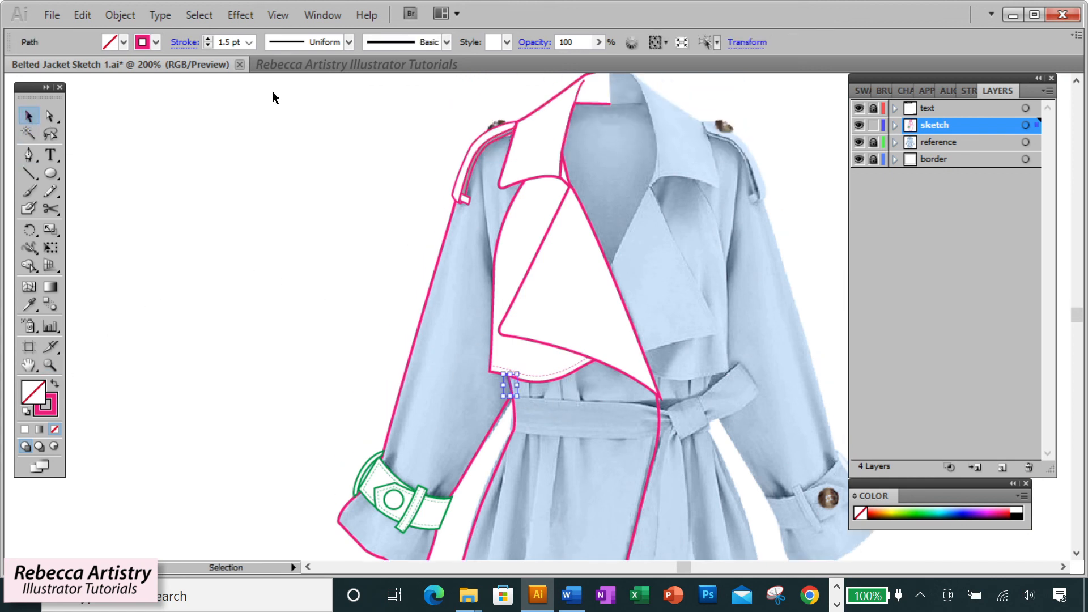
{"action": "left_click", "coordinate": [120, 14]}
{"action": "mouse_move", "coordinate": [175, 116]}
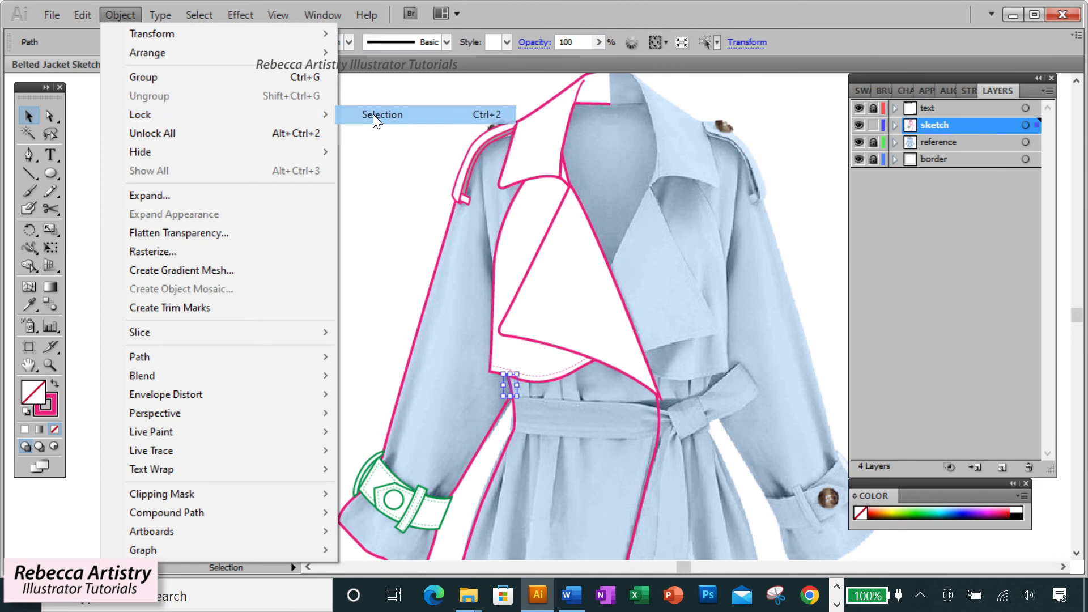
{"action": "left_click", "coordinate": [373, 114]}
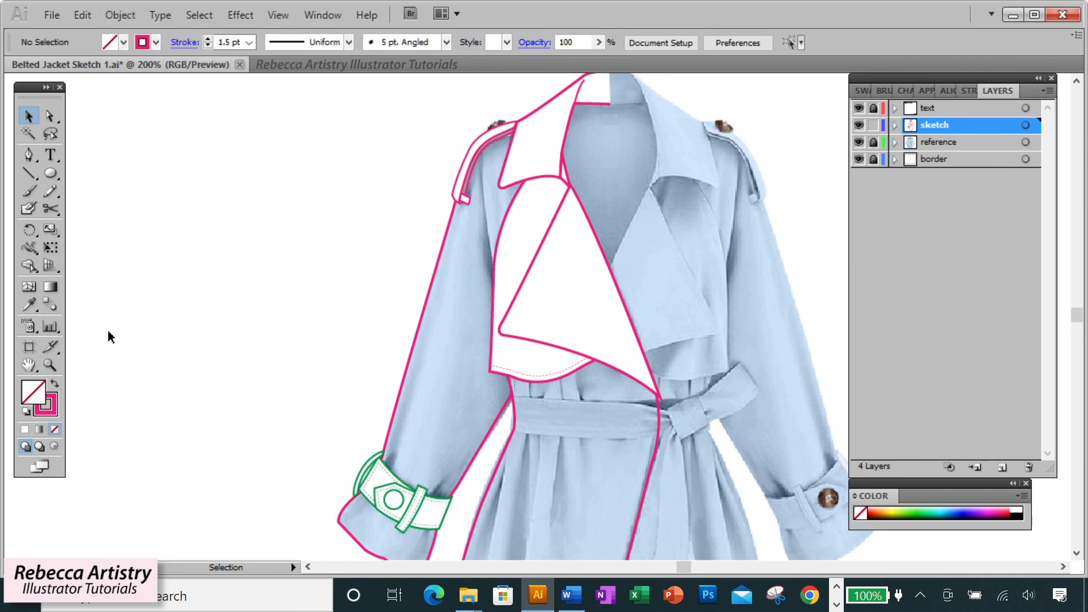